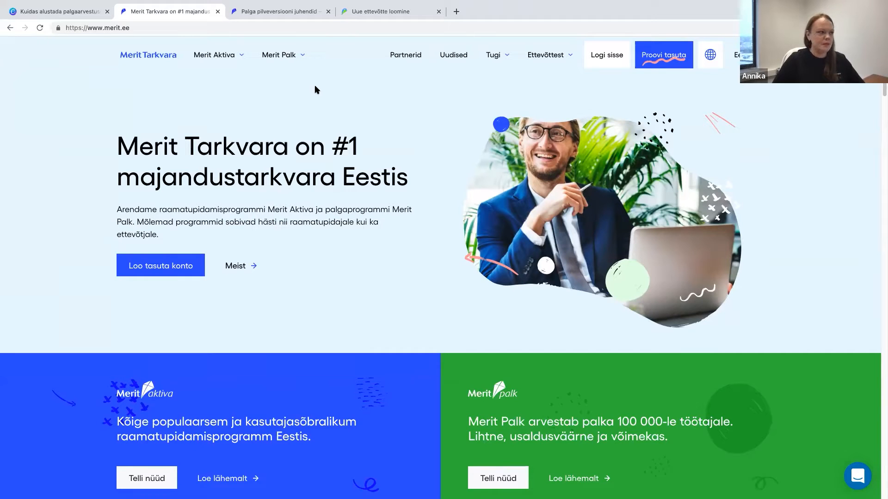
# Look through the getting-started guides for the cloud payroll version on the Merit Palk support page.
pyautogui.click(507, 56)
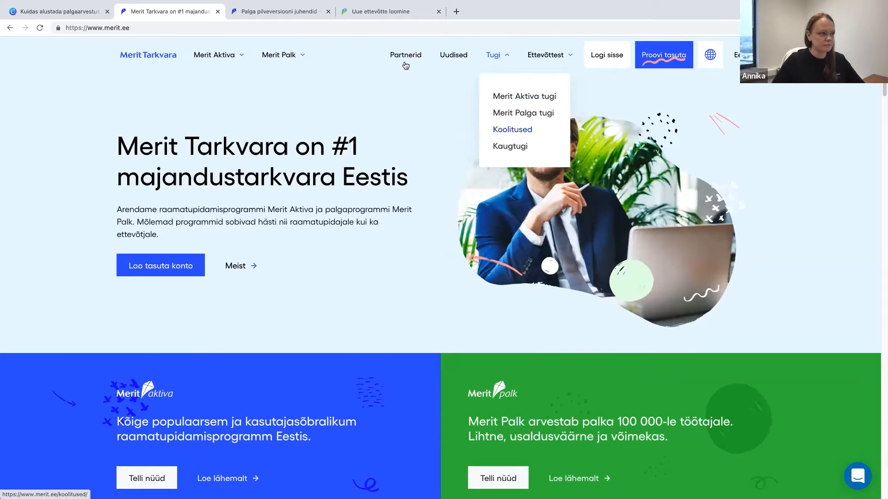
pyautogui.click(291, 13)
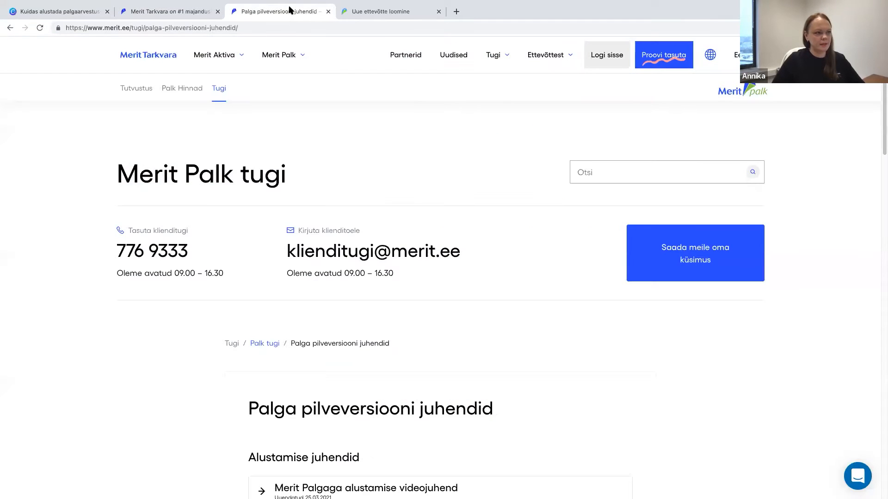
pyautogui.scroll(-5, 553, 347)
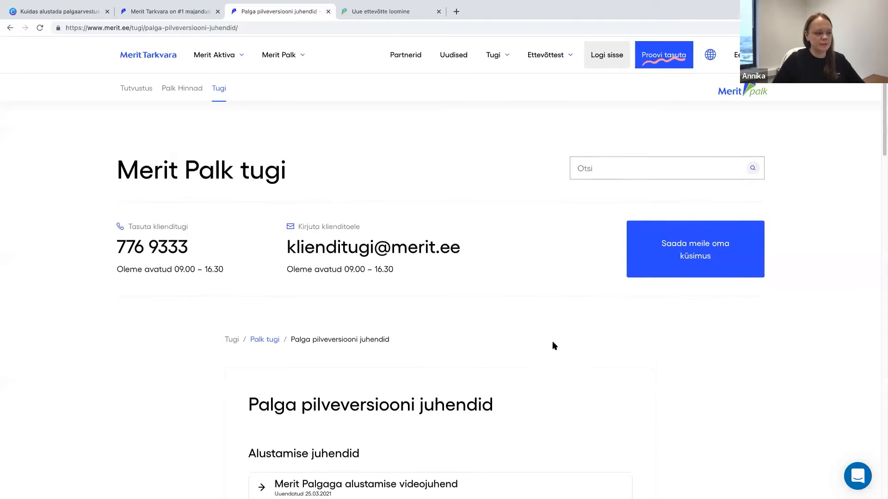
pyautogui.scroll(-1, 549, 338)
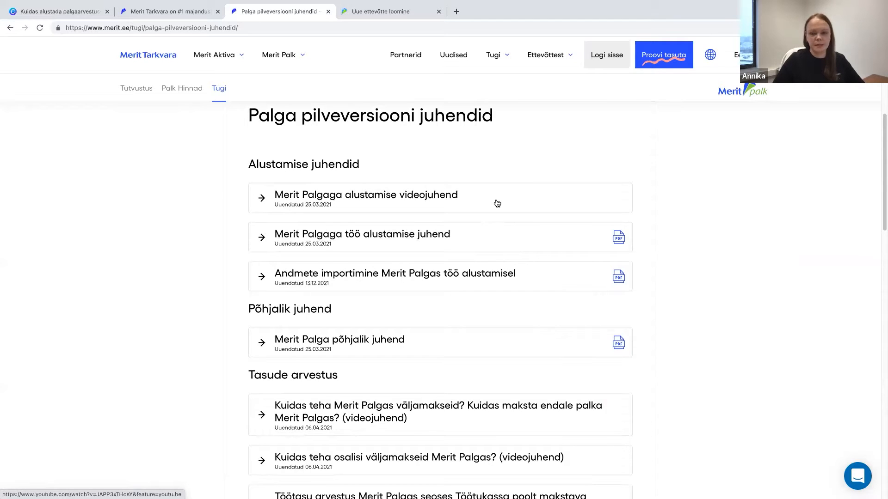
pyautogui.scroll(-1, 494, 203)
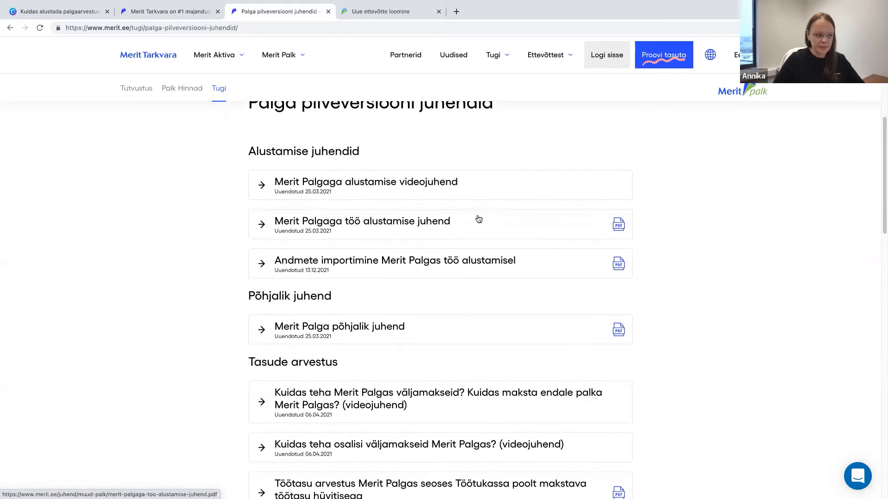
pyautogui.scroll(-1, 482, 229)
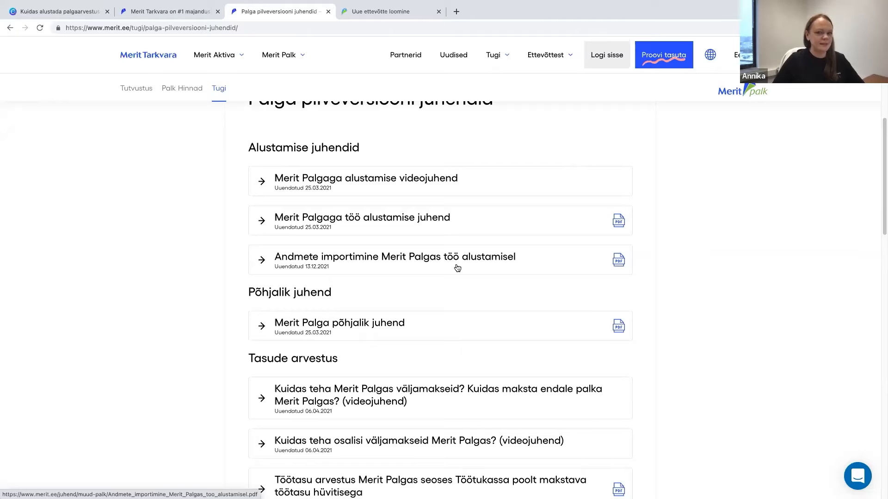
# Create a new company in Merit Palk by finding "merit tar", choosing aktsiaselts Merit Tarkvara and saving its registry details.
pyautogui.click(389, 17)
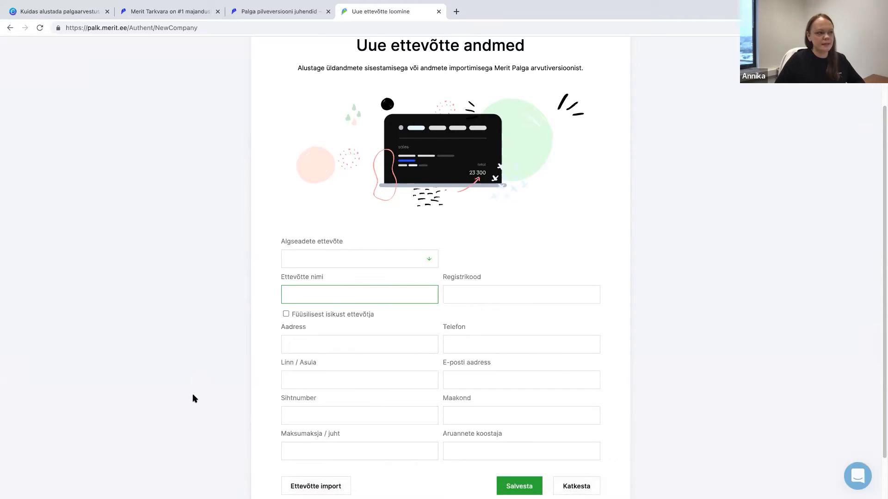
pyautogui.scroll(-1, 192, 395)
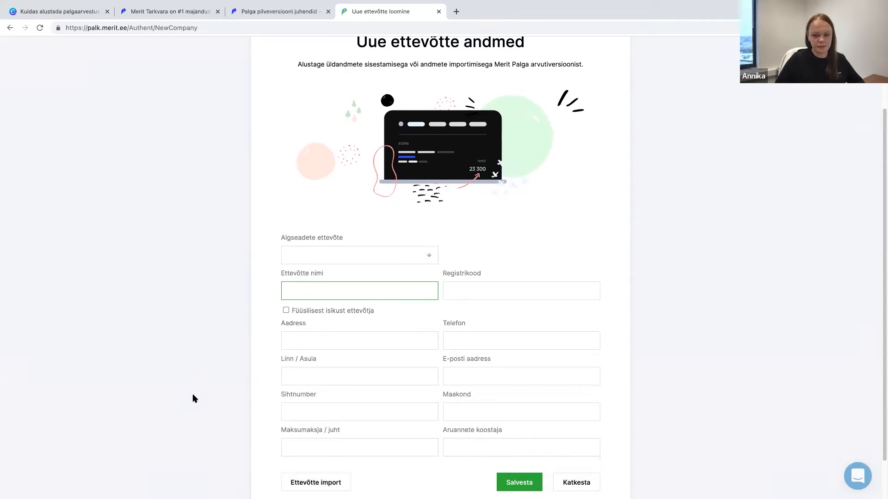
pyautogui.scroll(-1, 195, 399)
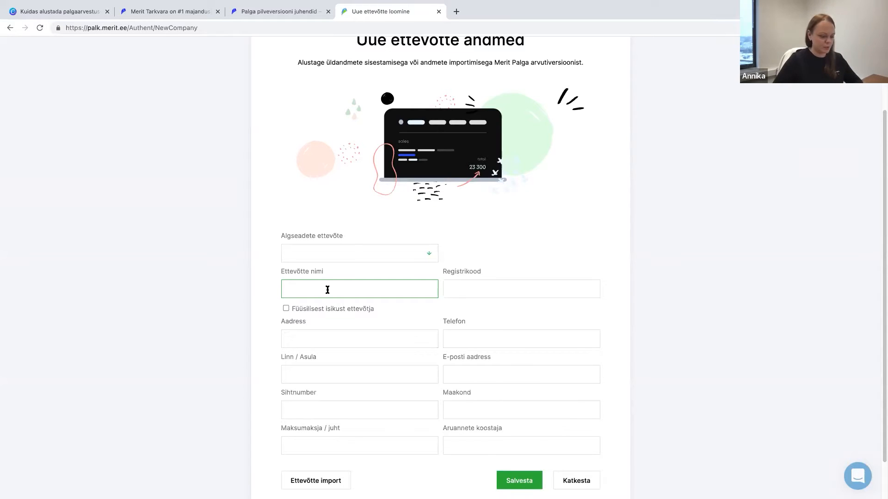
pyautogui.write('merit')
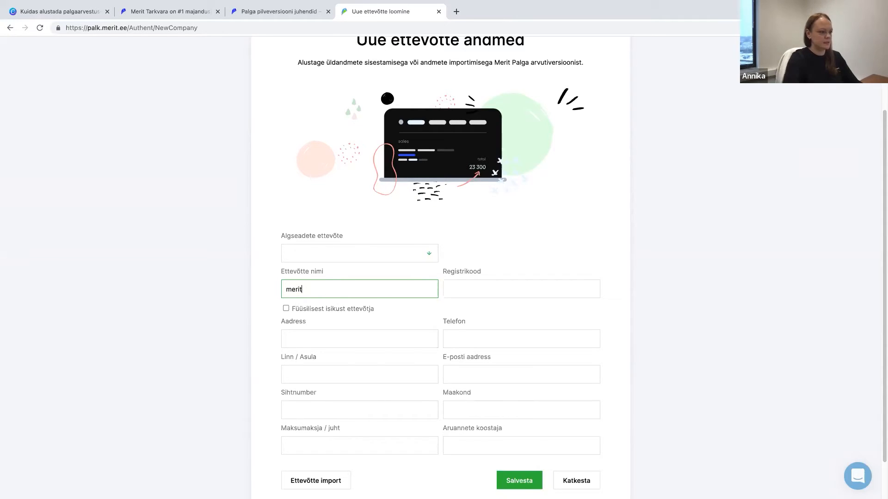
pyautogui.write(' tar')
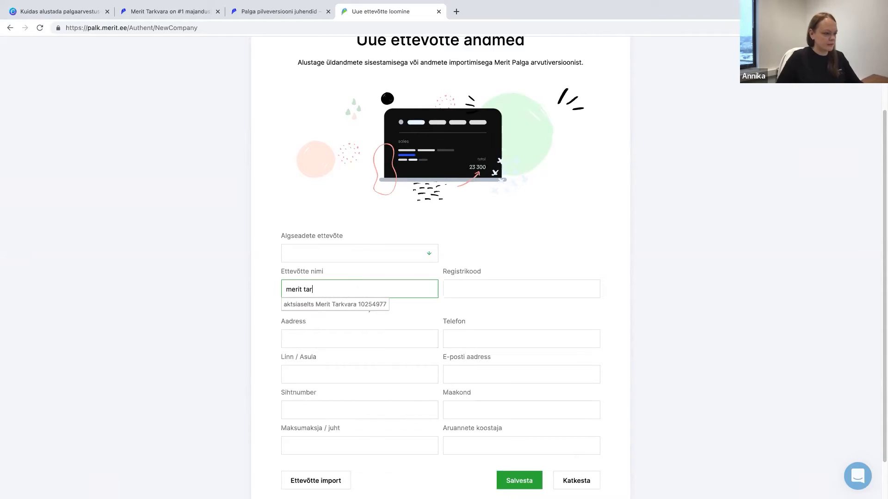
pyautogui.click(352, 305)
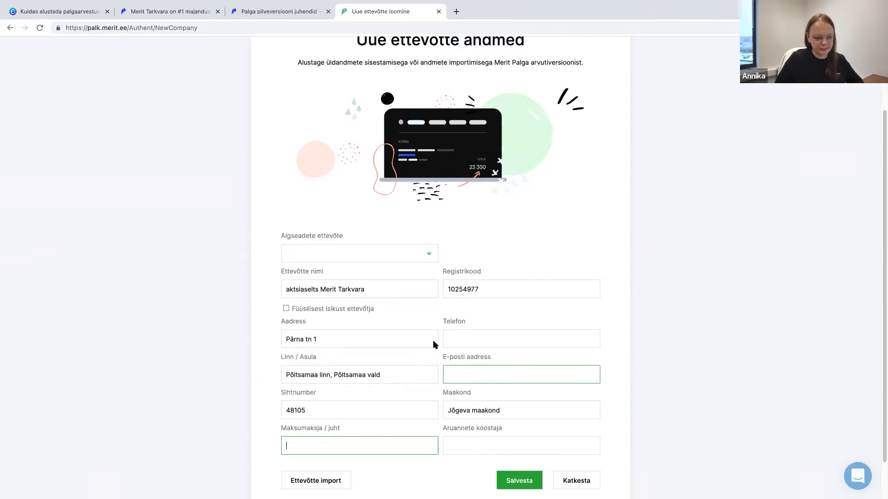
pyautogui.click(512, 484)
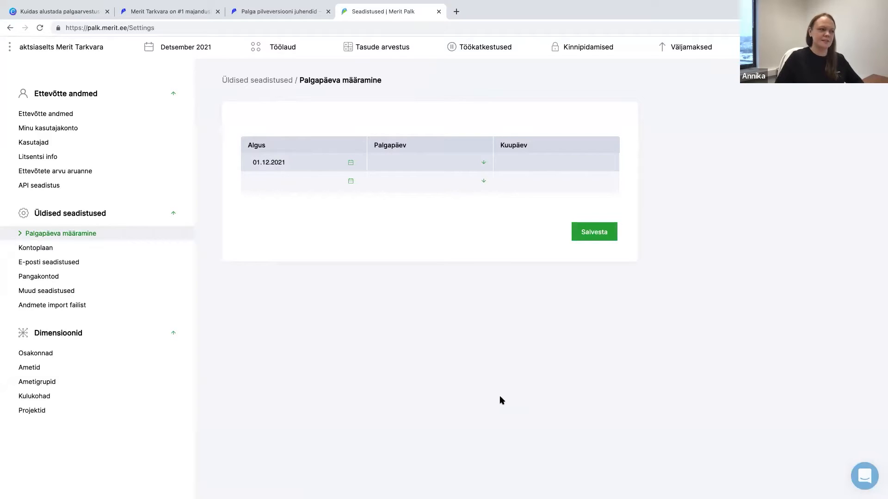
# Set the payday starting 01.12.2021 to Järgmisel kuul with date 4 and save it.
pyautogui.click(435, 170)
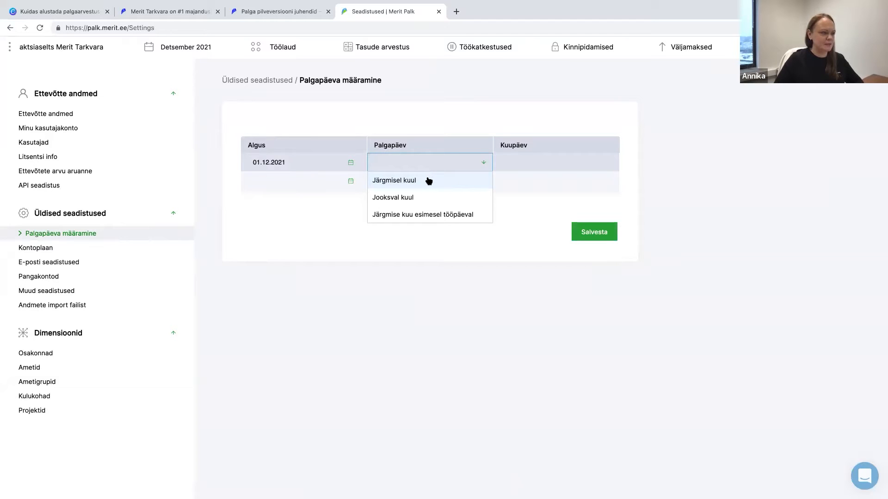
pyautogui.click(428, 180)
pyautogui.click(519, 161)
pyautogui.write('4')
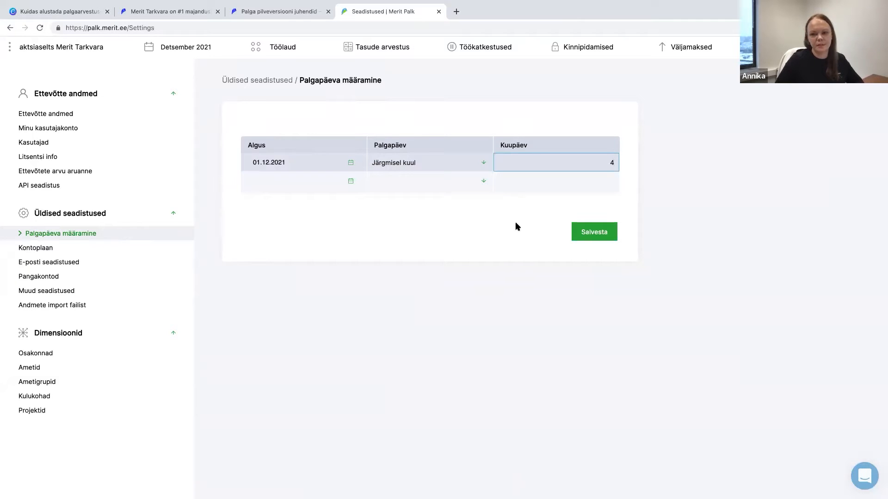
pyautogui.click(591, 234)
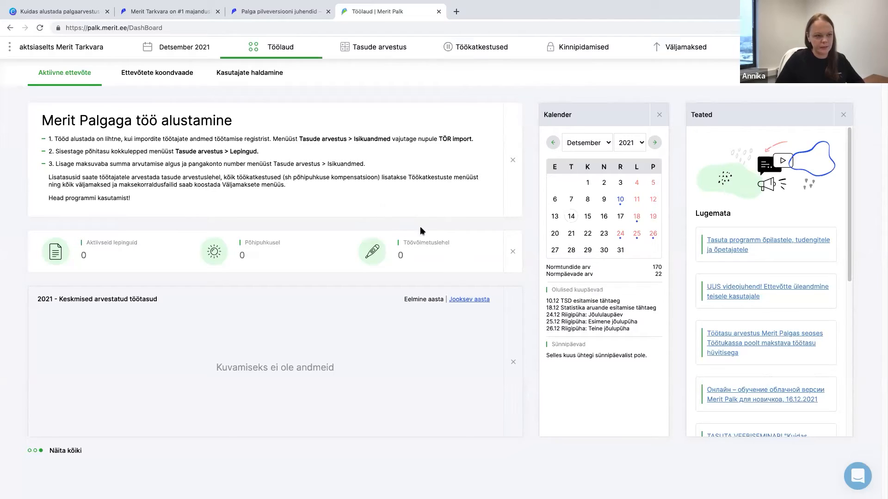
# Examine the dashboard notices and the all-companies overview for unpaid wages and latest TSD dates.
pyautogui.scroll(-1, 767, 265)
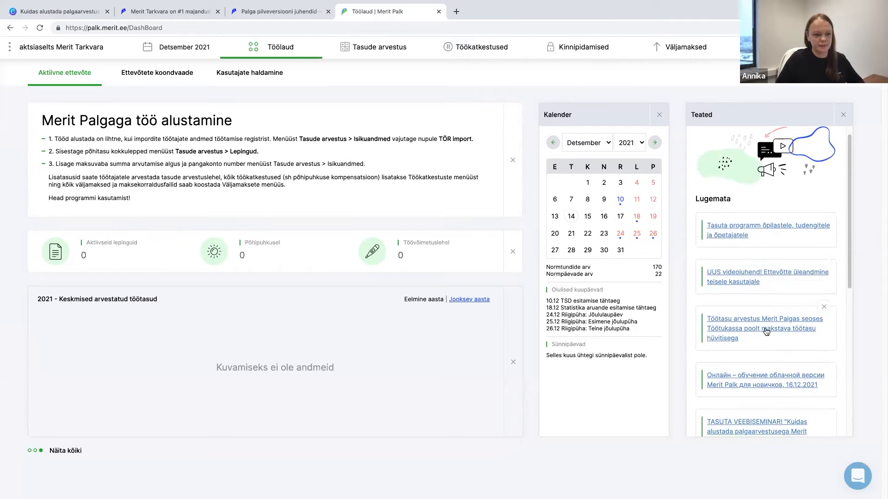
pyautogui.scroll(1, 754, 300)
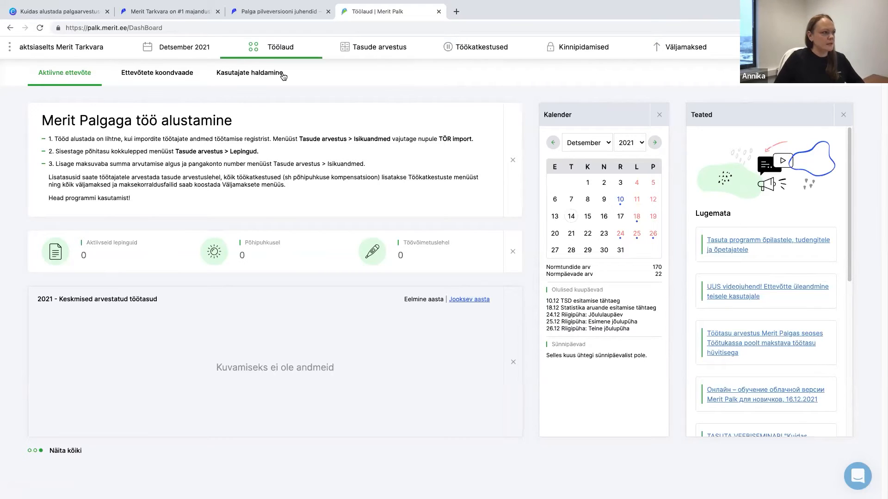
pyautogui.click(180, 77)
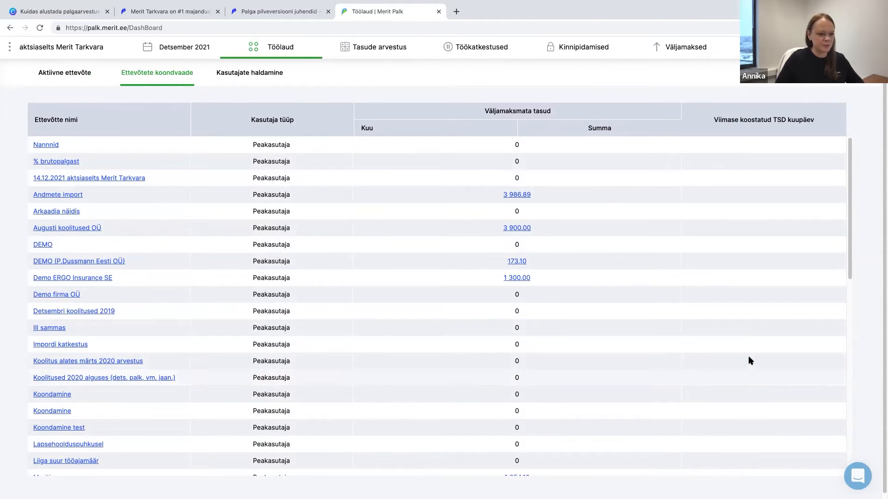
pyautogui.scroll(-5, 757, 357)
pyautogui.scroll(-4, 757, 355)
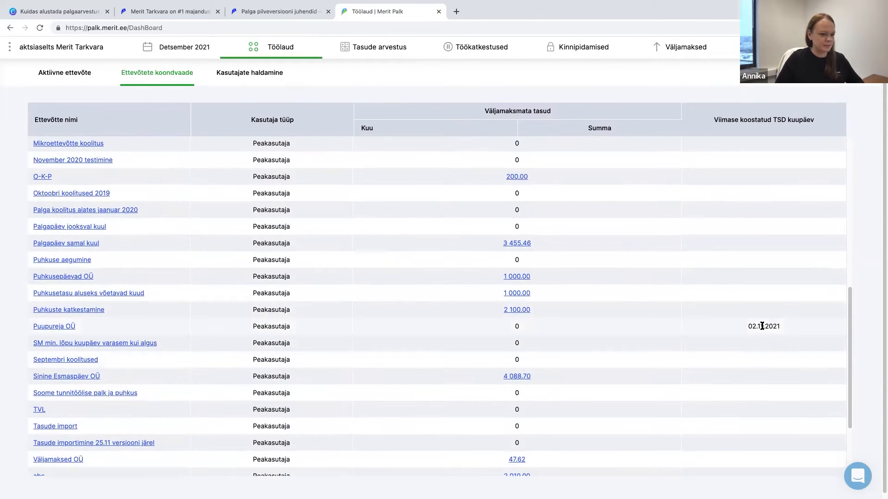
pyautogui.scroll(-3, 775, 350)
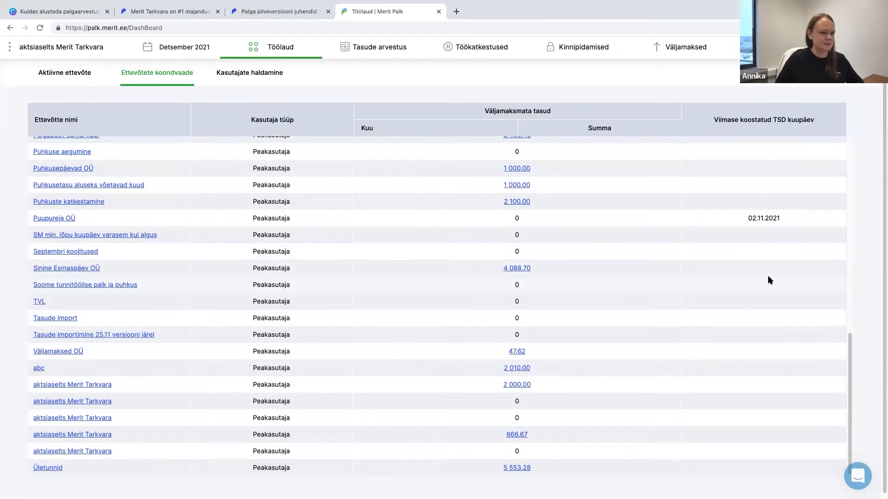
pyautogui.scroll(10, 770, 279)
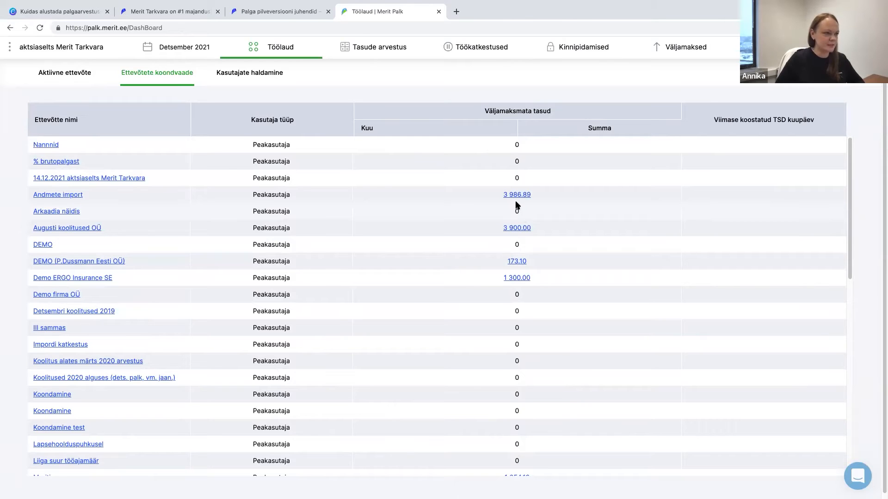
# Check in user management which companies the first listed user can access and which users have rights to Puupureja OÜ.
pyautogui.click(264, 75)
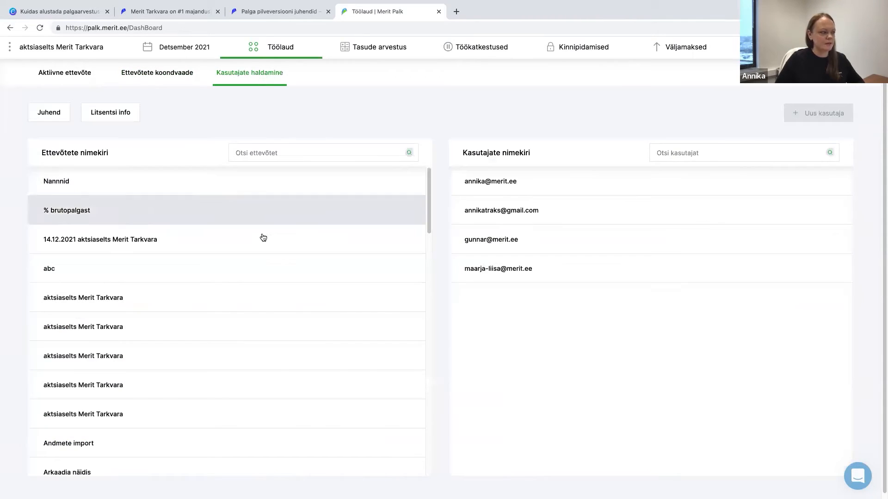
pyautogui.click(503, 183)
pyautogui.scroll(-15, 313, 273)
pyautogui.scroll(10, 324, 382)
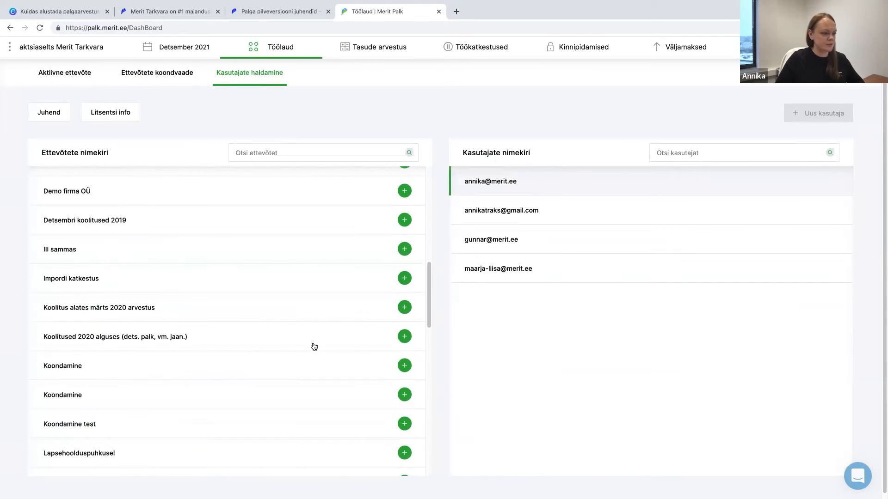
pyautogui.scroll(-15, 314, 346)
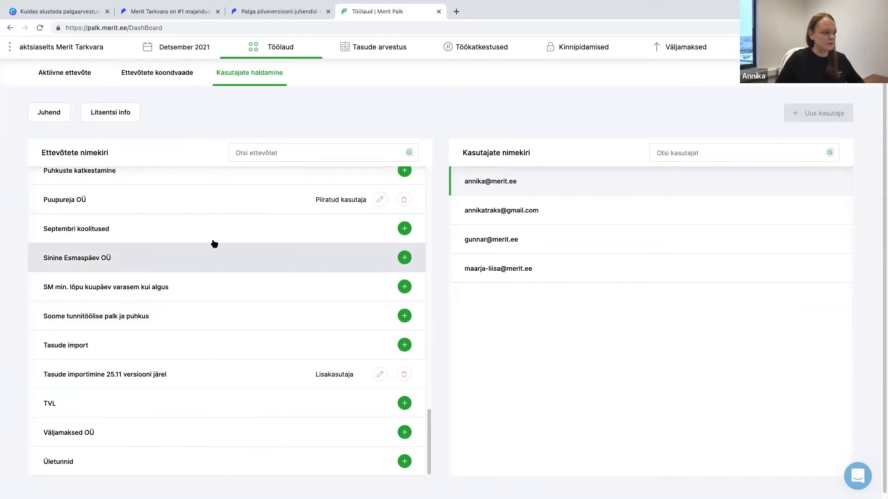
pyautogui.click(186, 202)
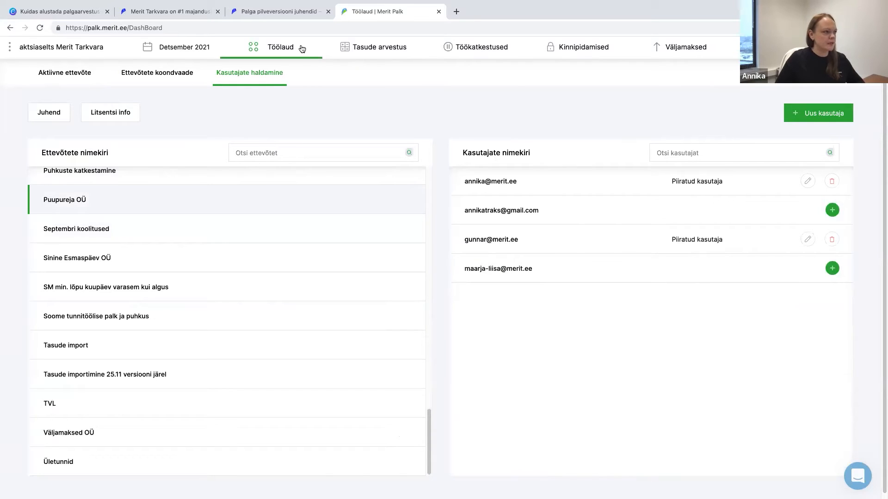
# Look over the functions and reports under Tasude arvestus, Töökatkestused, Kinnipidamised and Väljamaksed, and open the company details in the settings.
pyautogui.moveTo(344, 50)
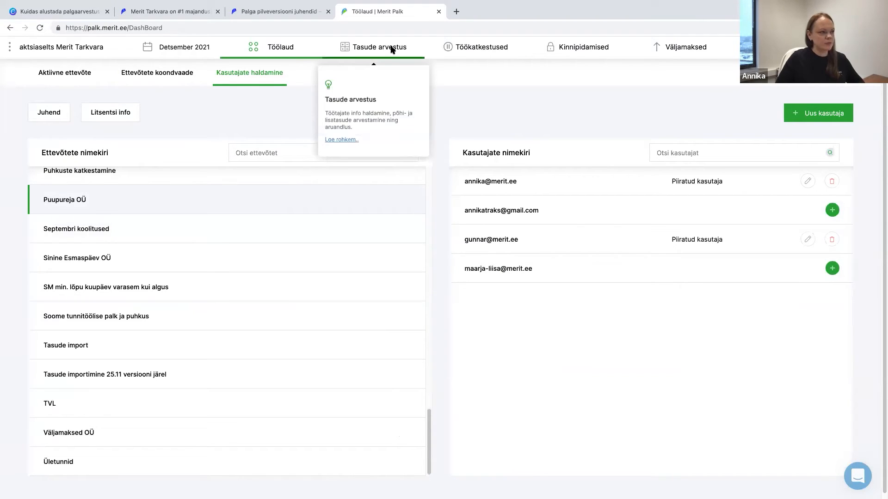
pyautogui.moveTo(662, 48)
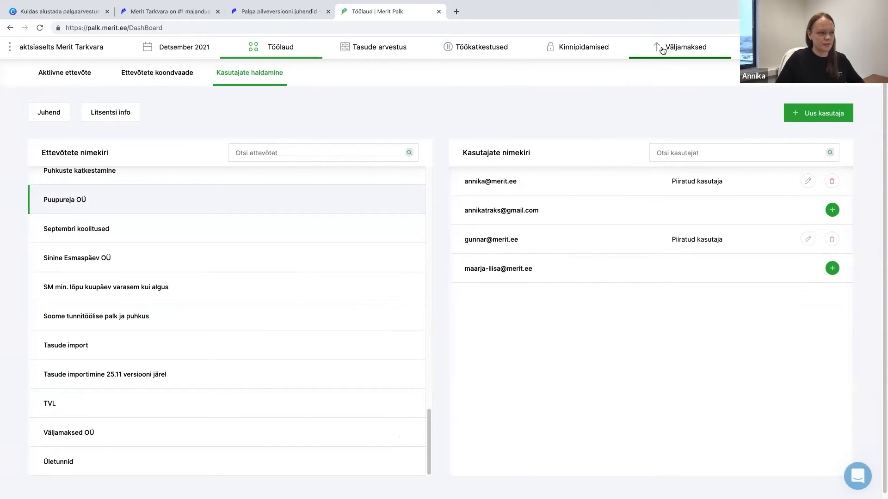
pyautogui.click(375, 48)
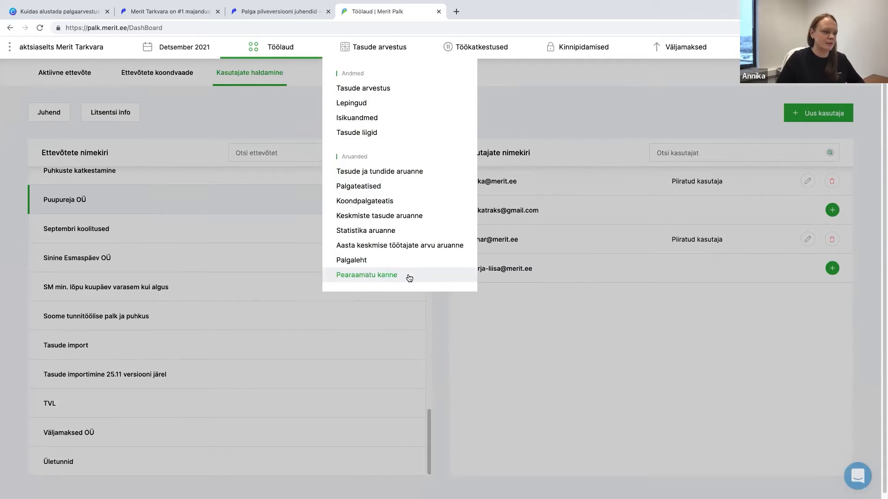
pyautogui.moveTo(480, 52)
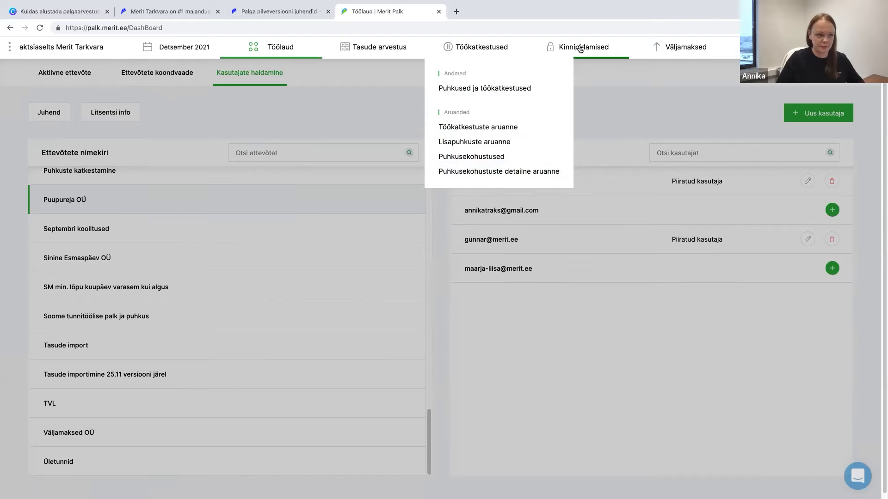
pyautogui.moveTo(581, 49)
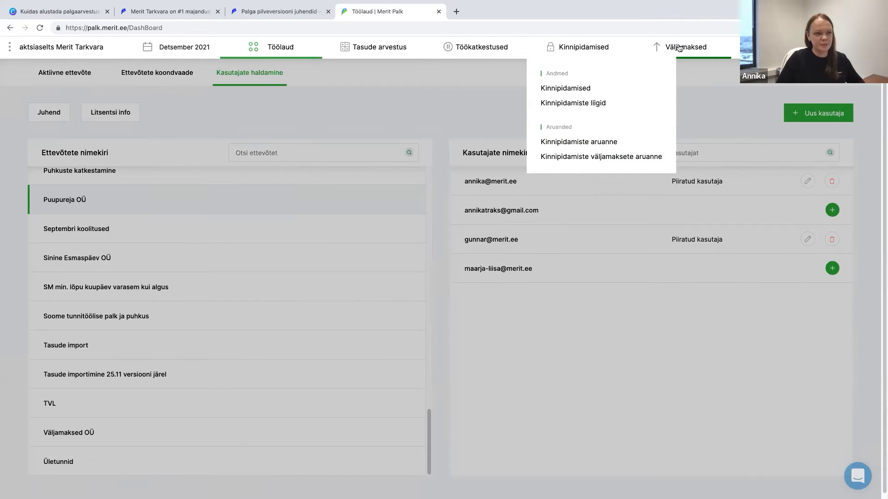
pyautogui.moveTo(679, 48)
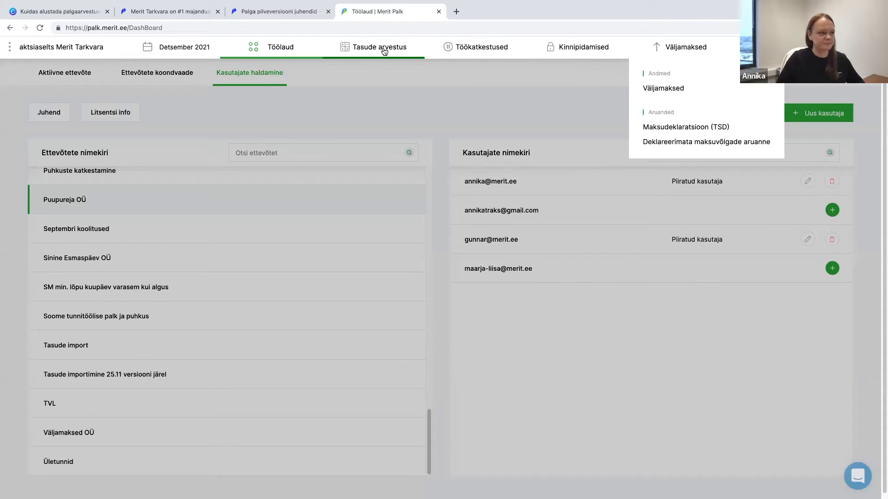
pyautogui.moveTo(384, 51)
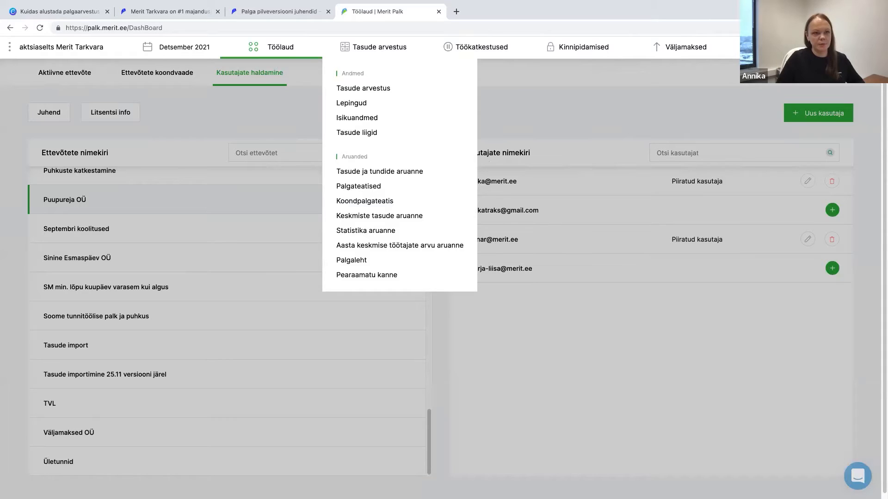
pyautogui.click(855, 47)
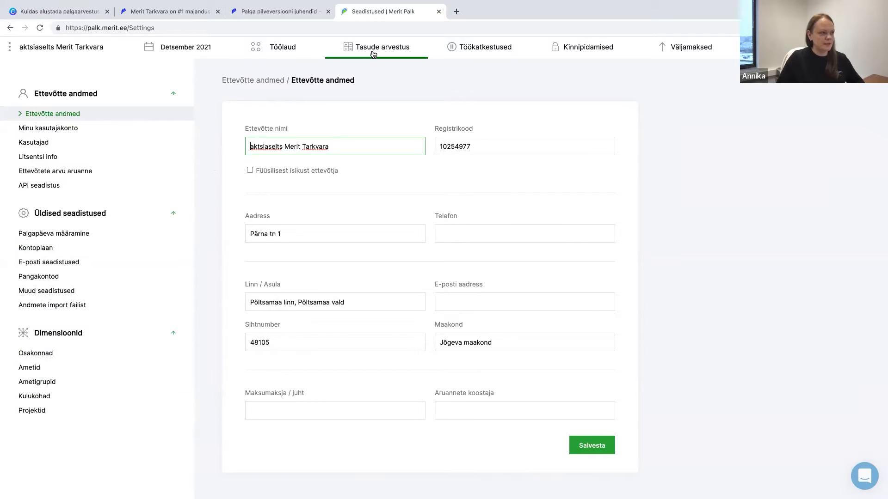
pyautogui.moveTo(373, 55)
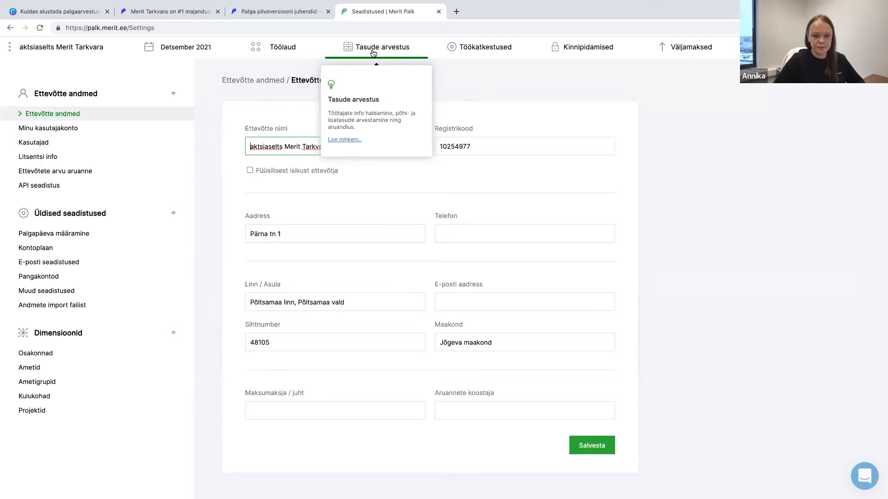
# Open the file selection for TÖR import under Isikuandmed and cancel it without choosing a file.
pyautogui.click(373, 51)
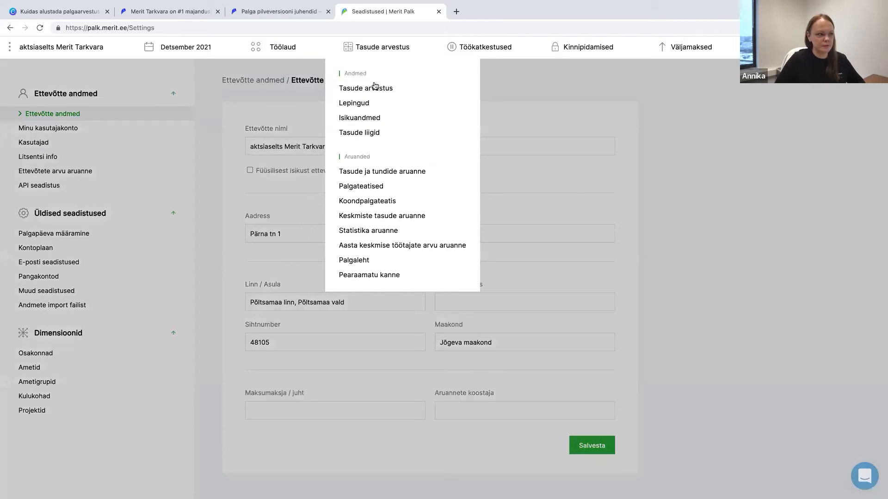
pyautogui.click(377, 119)
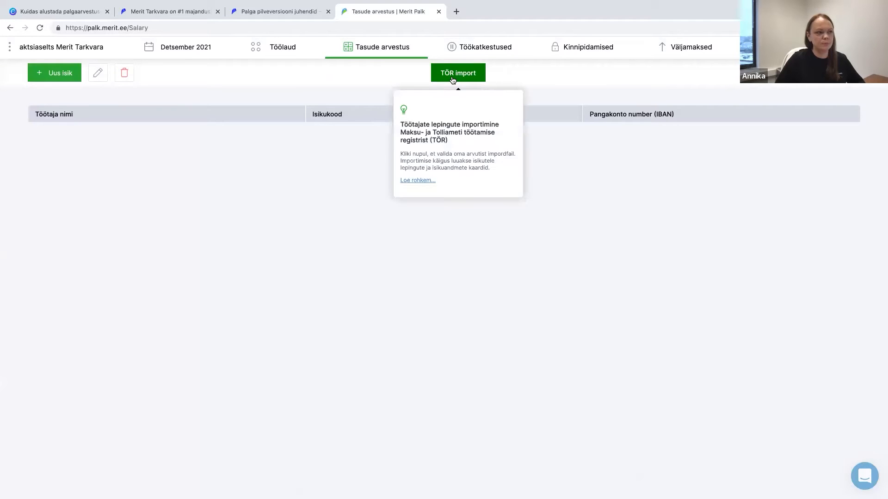
pyautogui.click(453, 81)
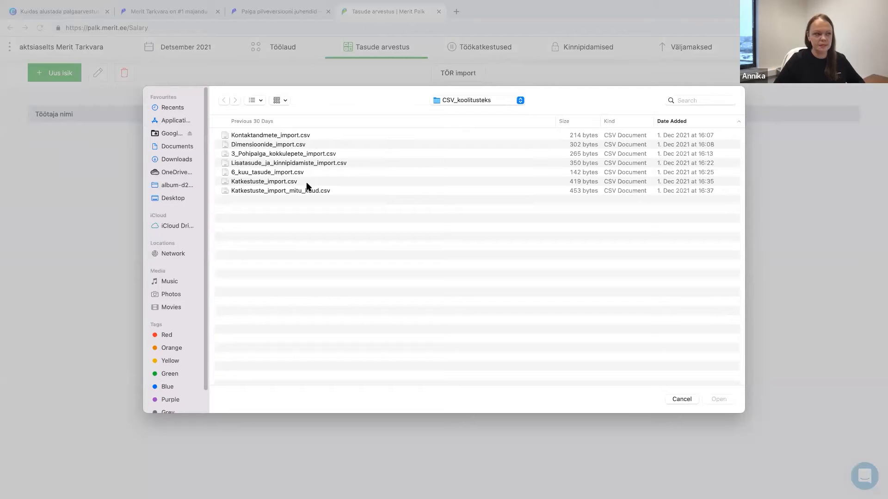
pyautogui.click(676, 401)
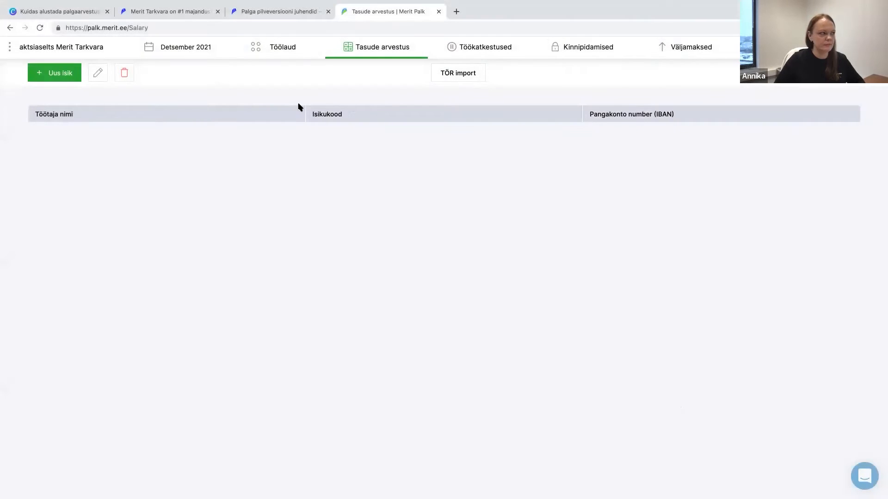
# Search the company list for merit and switch to 14.12.2021 aktsiaselts Merit Tarkvara.
pyautogui.click(42, 46)
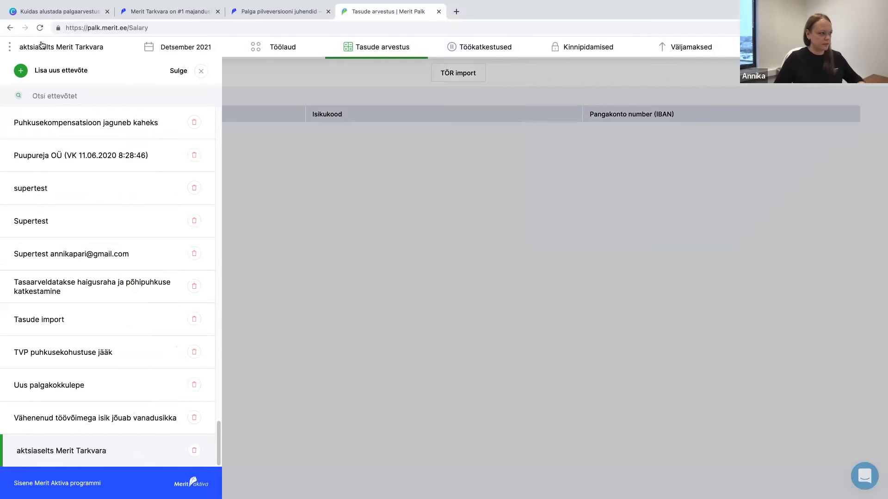
pyautogui.write('merit')
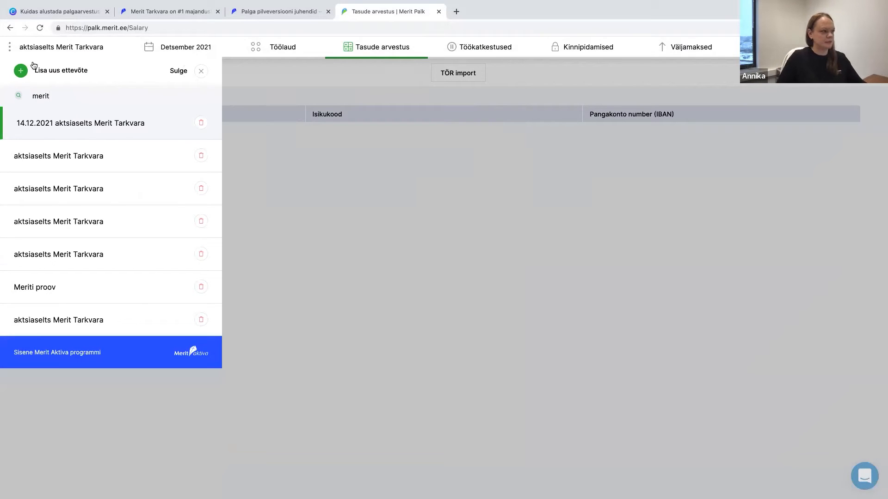
pyautogui.click(85, 122)
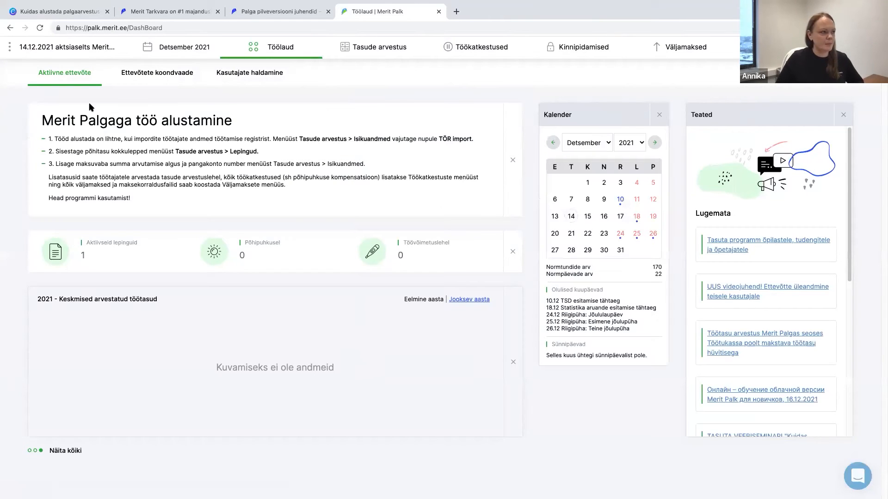
# Replace the surname and first name in the listed employee's Isikuandmed card and save it.
pyautogui.moveTo(379, 50)
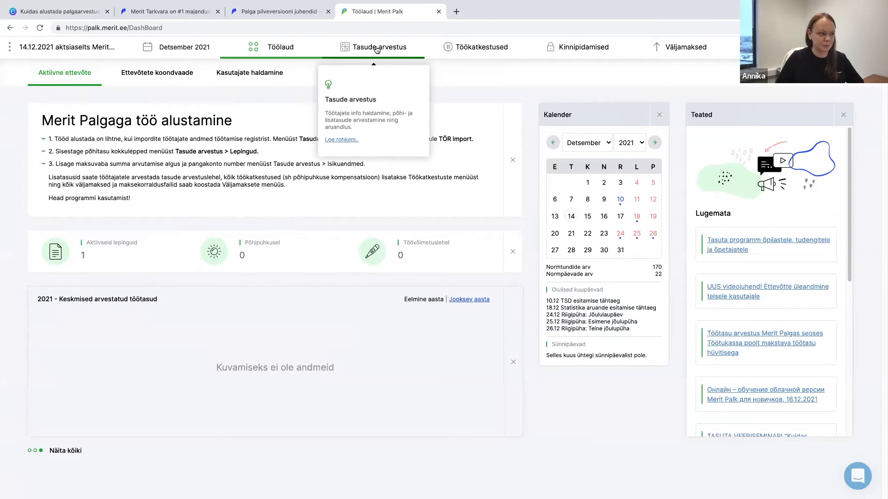
pyautogui.click(376, 50)
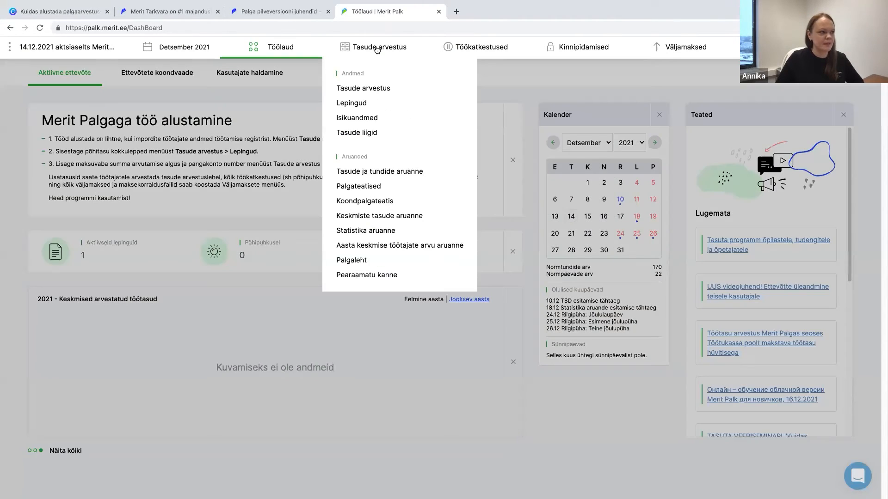
pyautogui.click(374, 117)
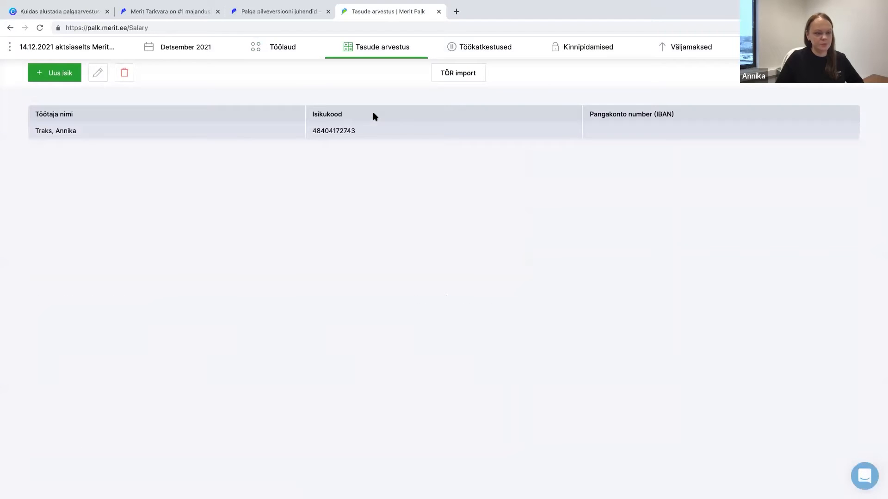
pyautogui.doubleClick(364, 137)
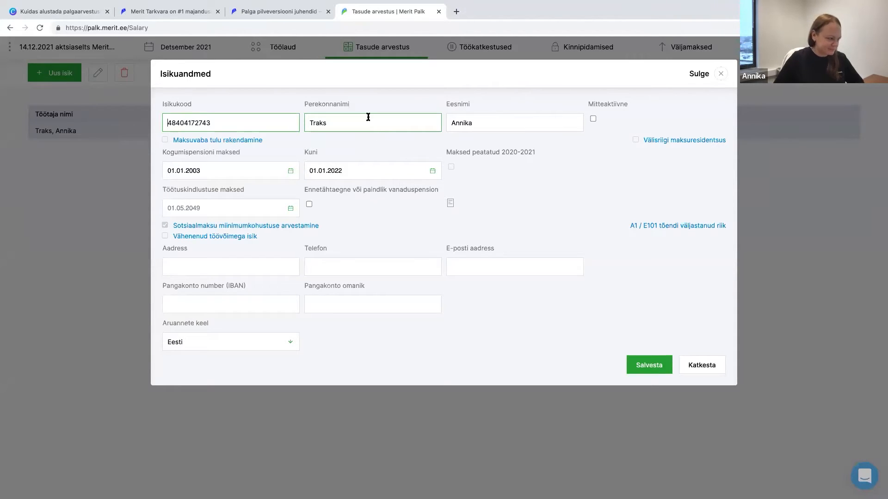
pyautogui.click(257, 115)
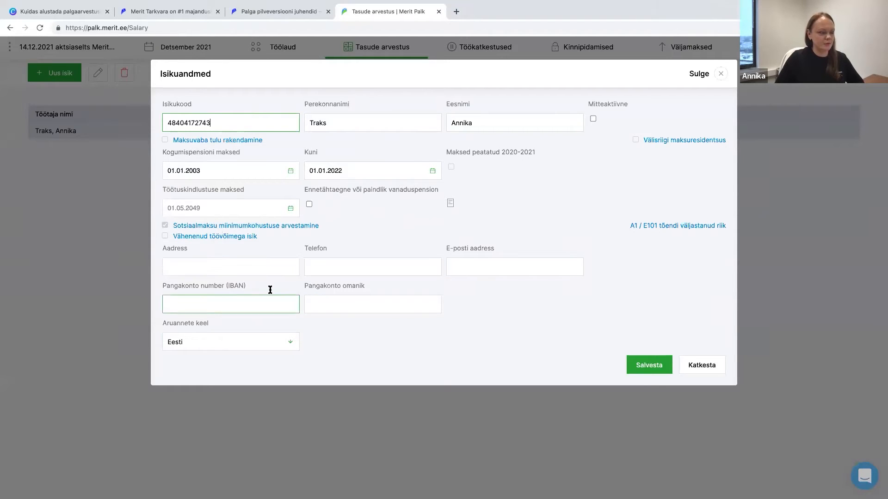
pyautogui.doubleClick(345, 123)
pyautogui.write('Maasikas')
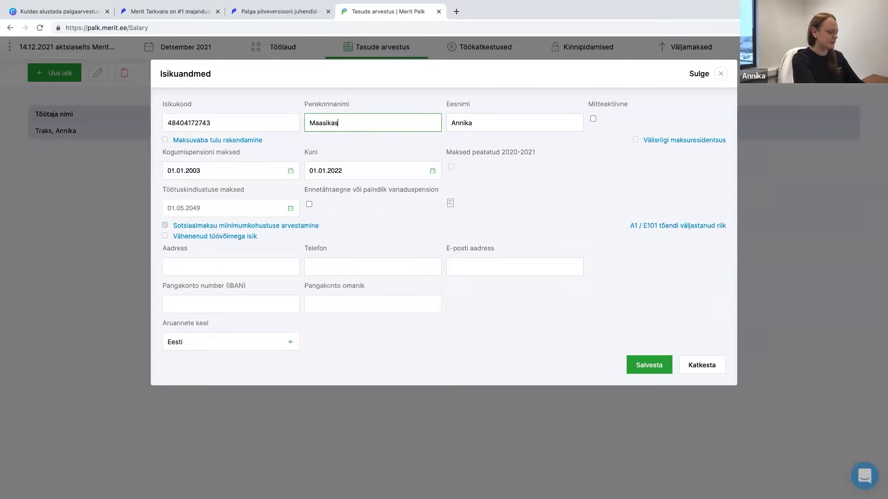
pyautogui.press('Tab')
pyautogui.write('Mari')
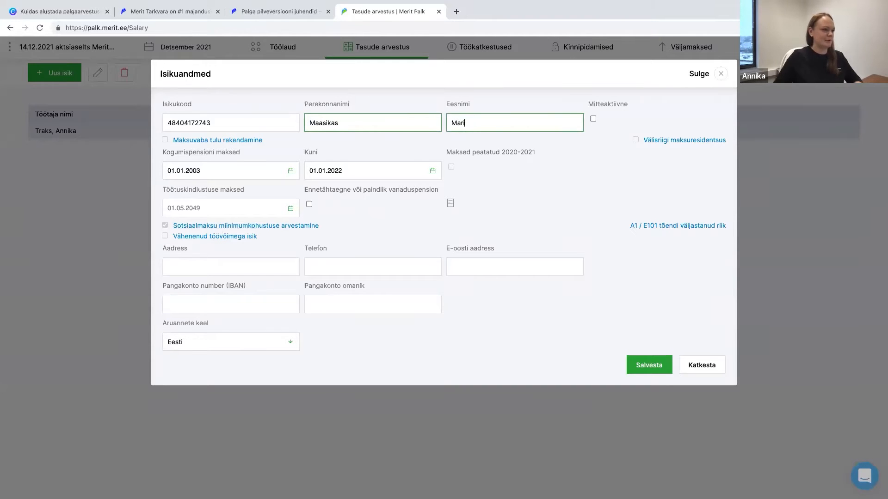
pyautogui.click(653, 367)
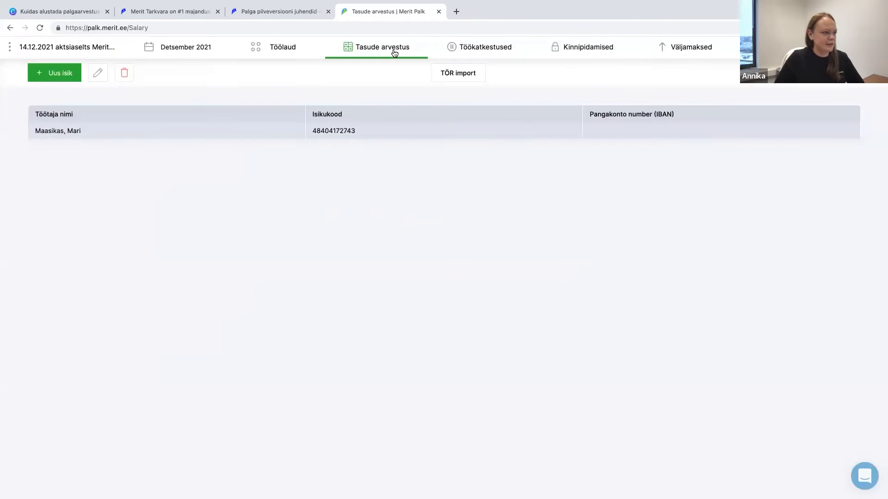
# Review the employee's contract under Lepingud, including its type and start date, and close it without saving.
pyautogui.click(394, 54)
pyautogui.click(399, 99)
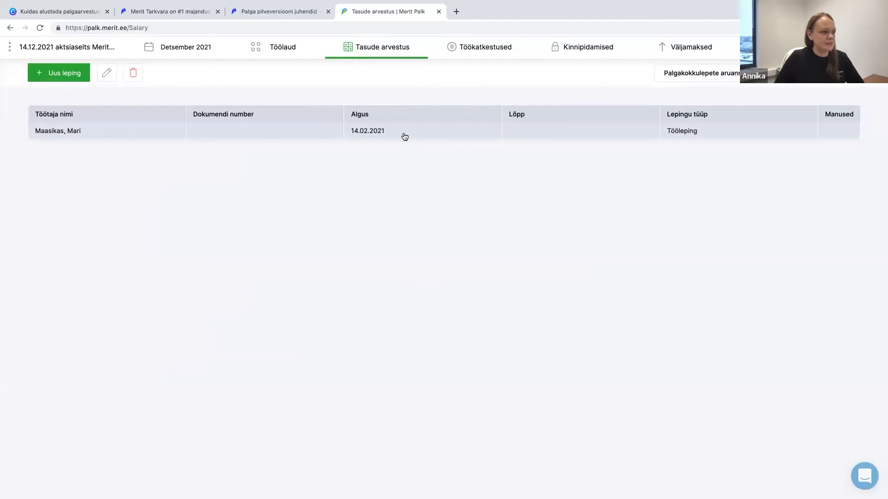
pyautogui.doubleClick(405, 136)
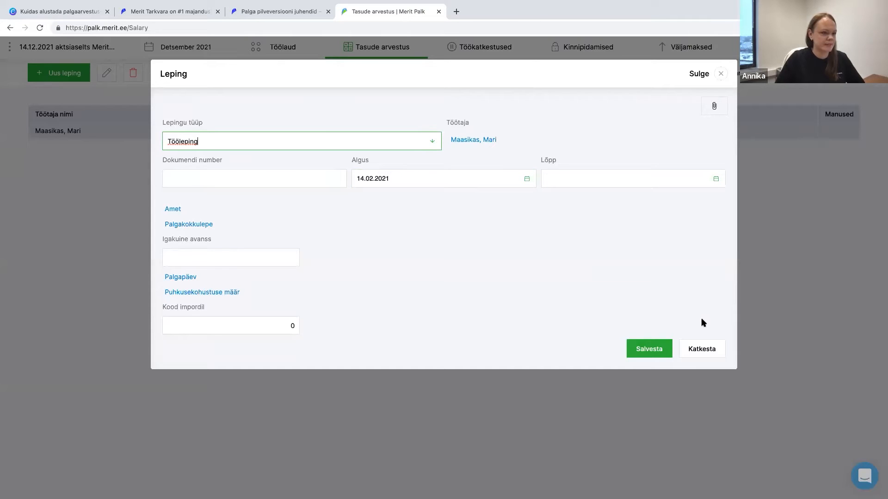
pyautogui.click(709, 356)
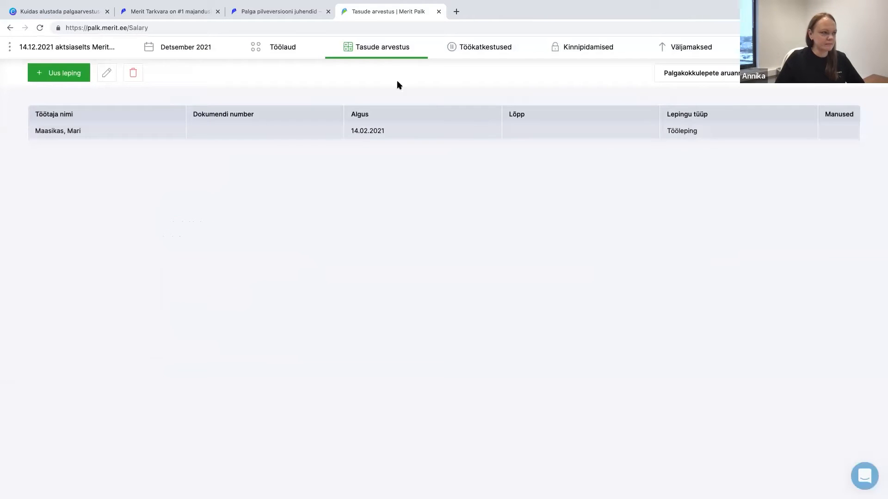
# Check the address, phone, e-mail and bank account fields in the employee's Isikuandmed card and close it without saving.
pyautogui.moveTo(390, 56)
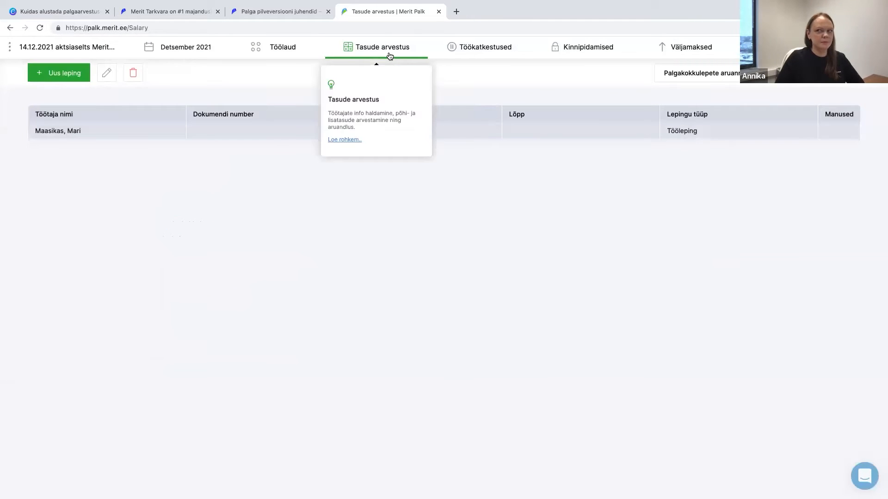
pyautogui.click(390, 52)
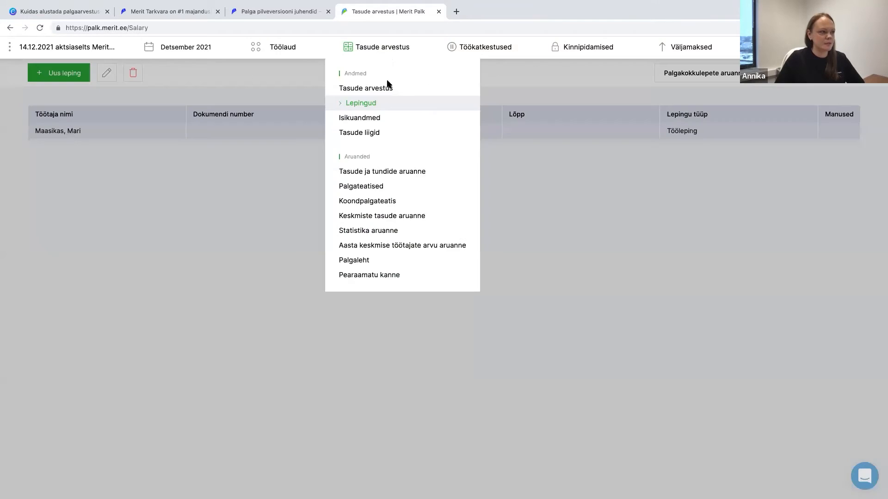
pyautogui.click(381, 120)
pyautogui.doubleClick(379, 137)
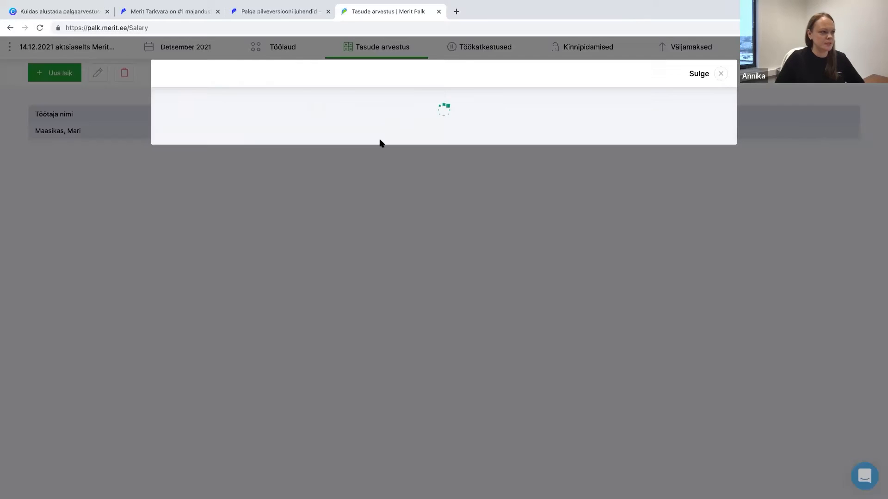
pyautogui.click(206, 272)
pyautogui.click(375, 270)
pyautogui.click(503, 268)
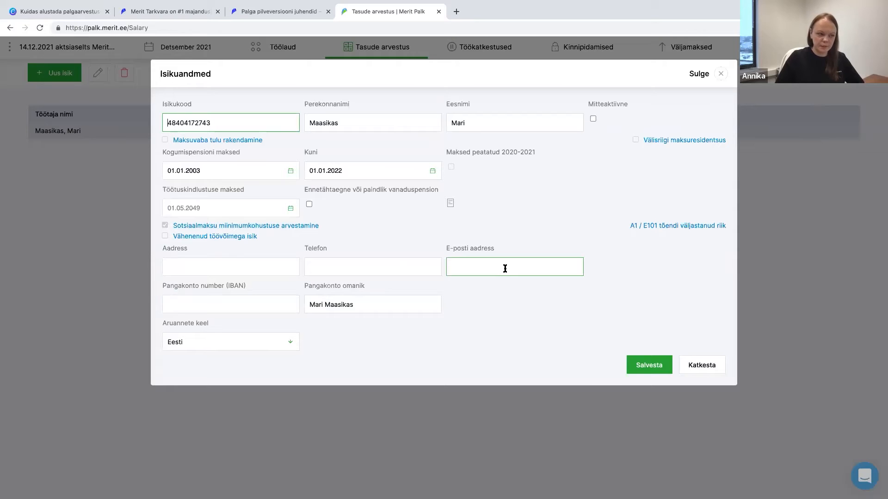
pyautogui.click(229, 300)
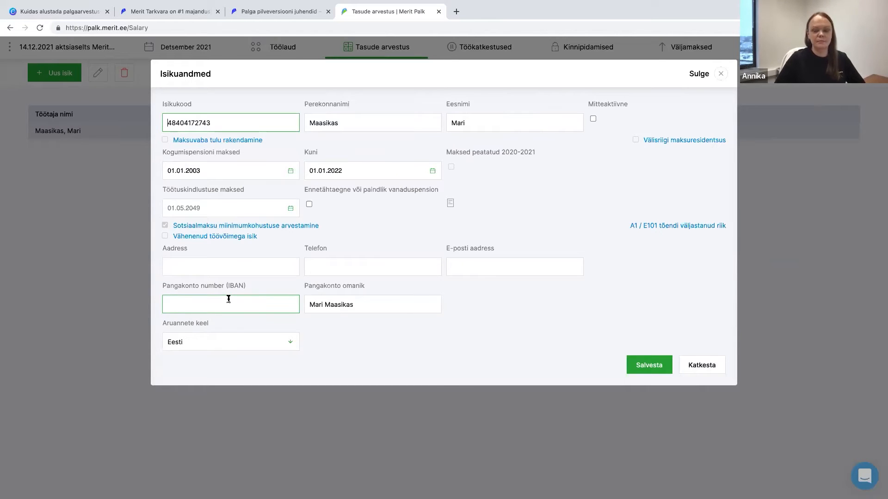
pyautogui.click(714, 366)
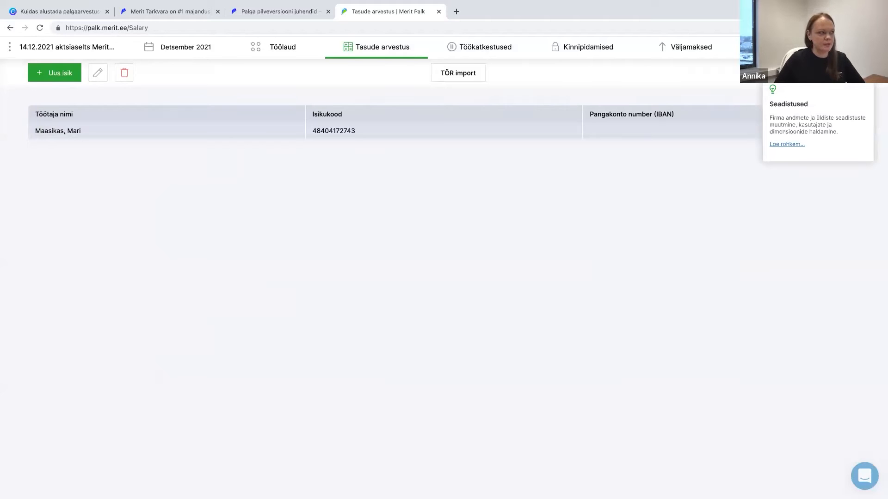
# Import the employees' contact details from Kontaktandmete_import.csv through Andmete import failist in the settings.
pyautogui.click(846, 47)
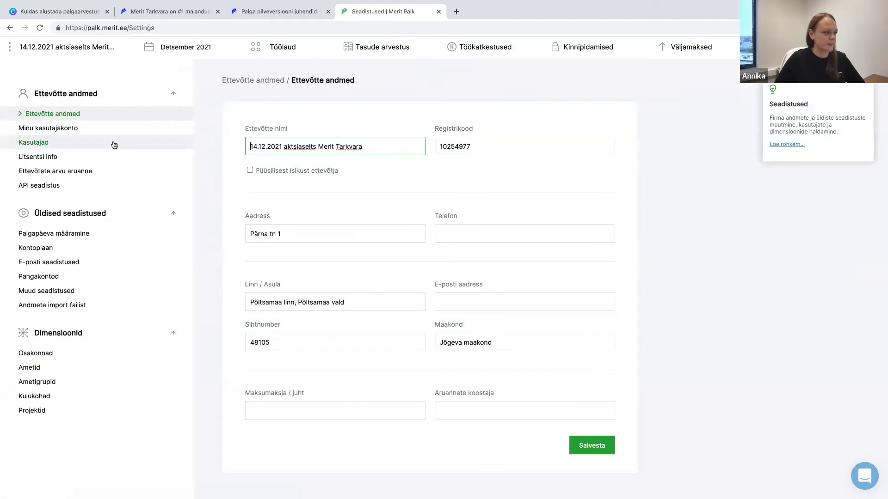
pyautogui.click(57, 306)
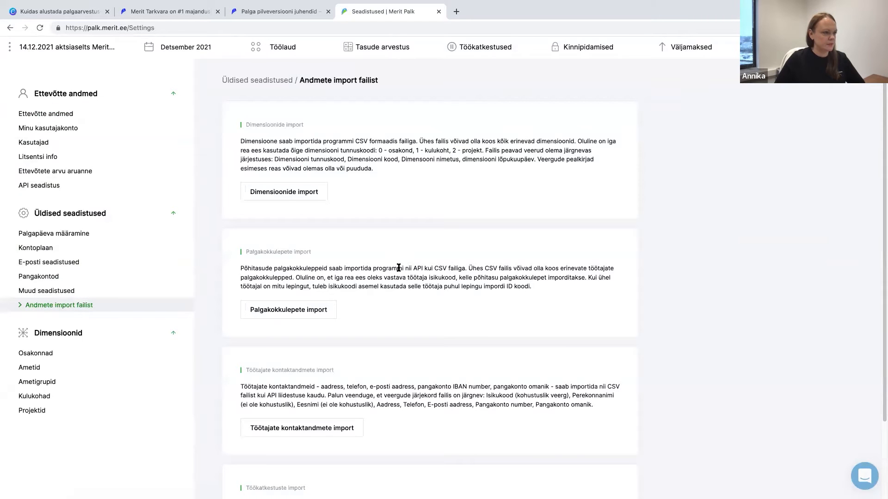
pyautogui.scroll(-3, 422, 275)
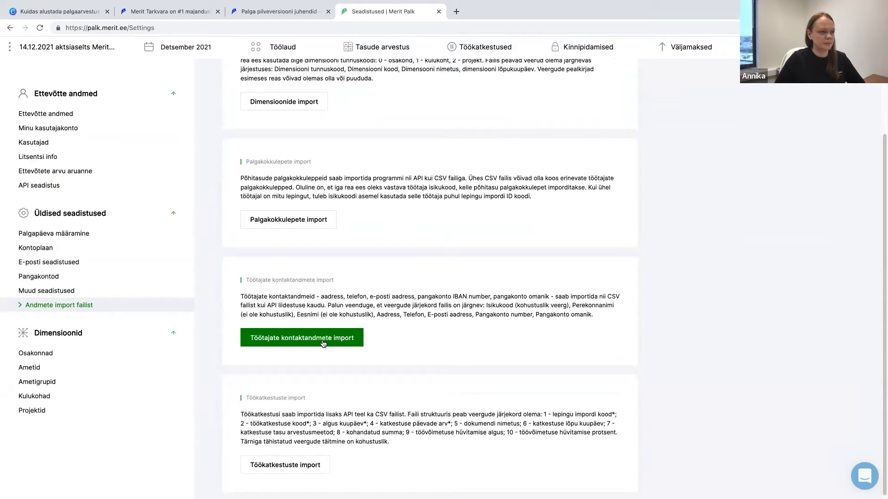
pyautogui.click(324, 343)
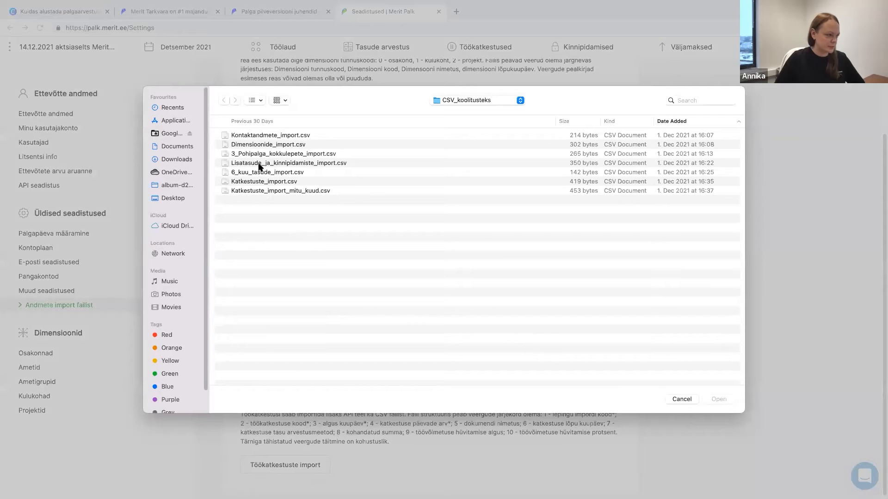
pyautogui.click(267, 136)
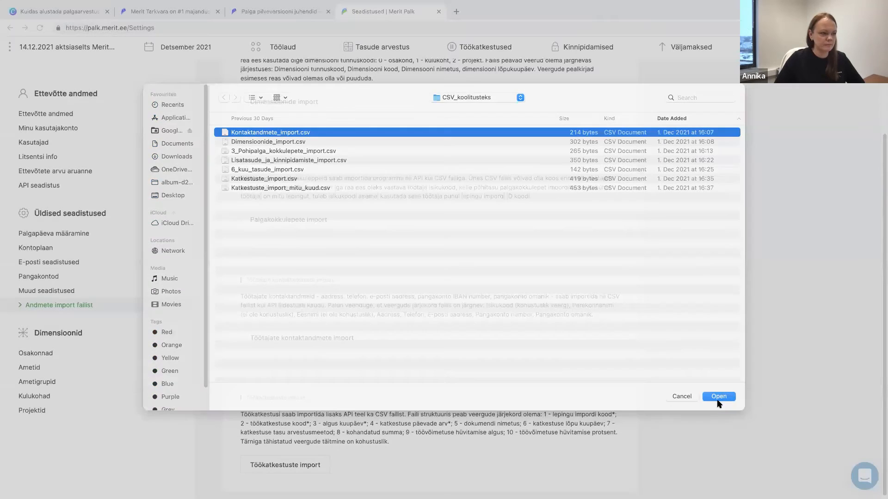
pyautogui.click(718, 401)
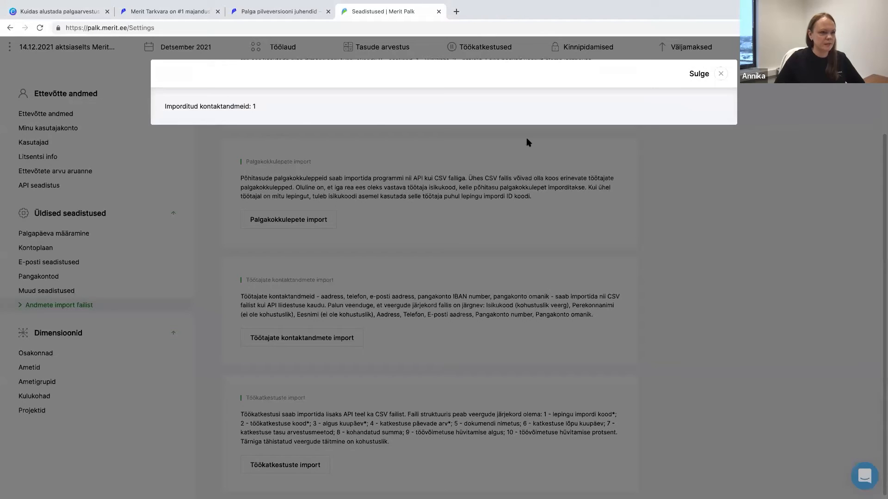
pyautogui.click(724, 76)
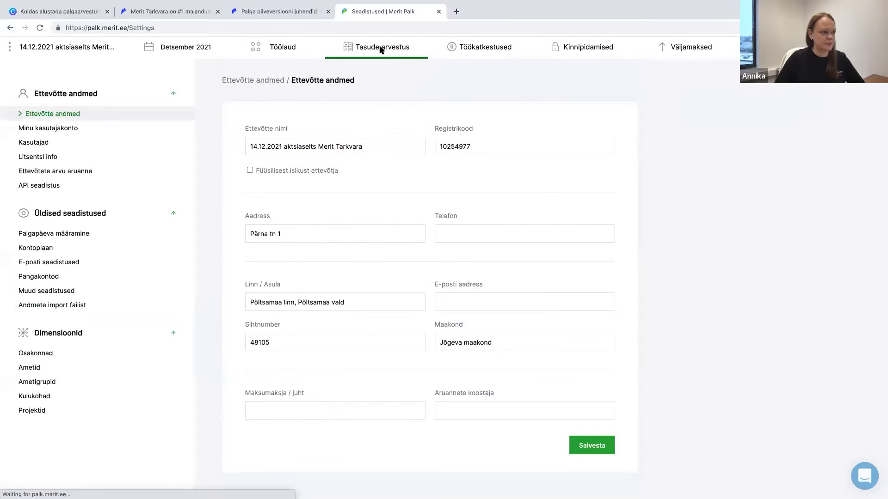
# Verify the imported contact details and bank account in the employee's Isikuandmed card and close it.
pyautogui.click(381, 46)
pyautogui.click(381, 125)
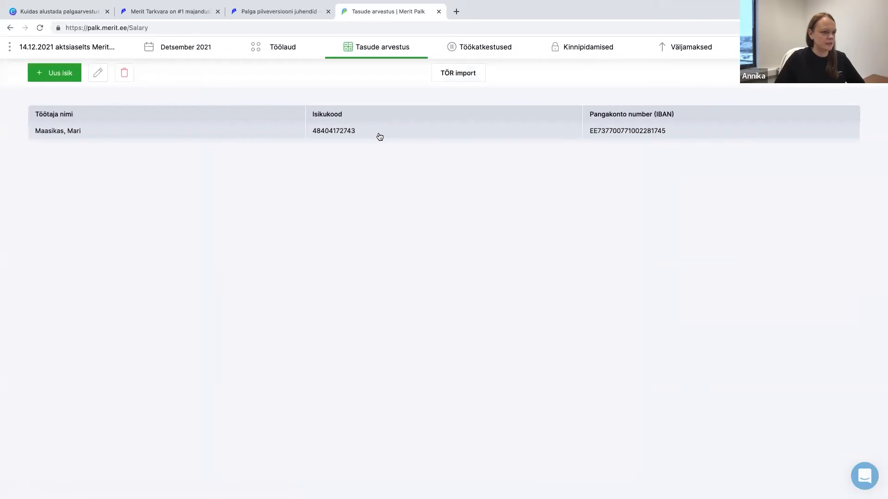
pyautogui.doubleClick(379, 135)
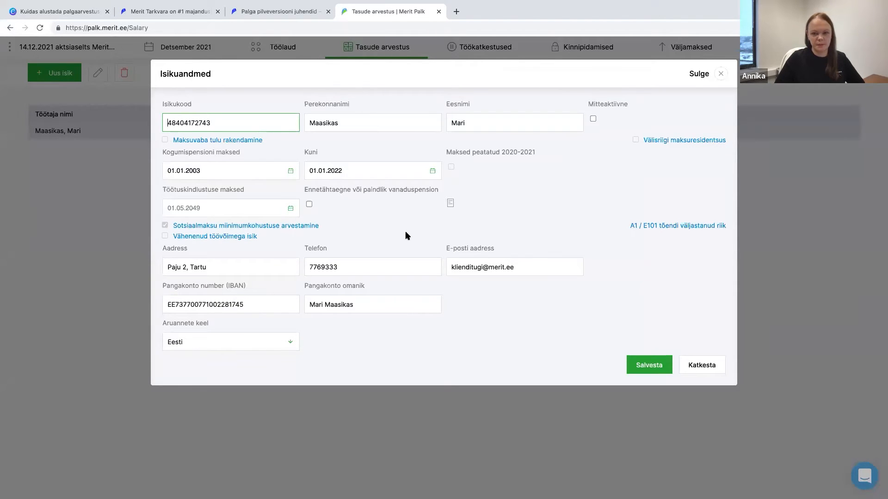
pyautogui.click(249, 307)
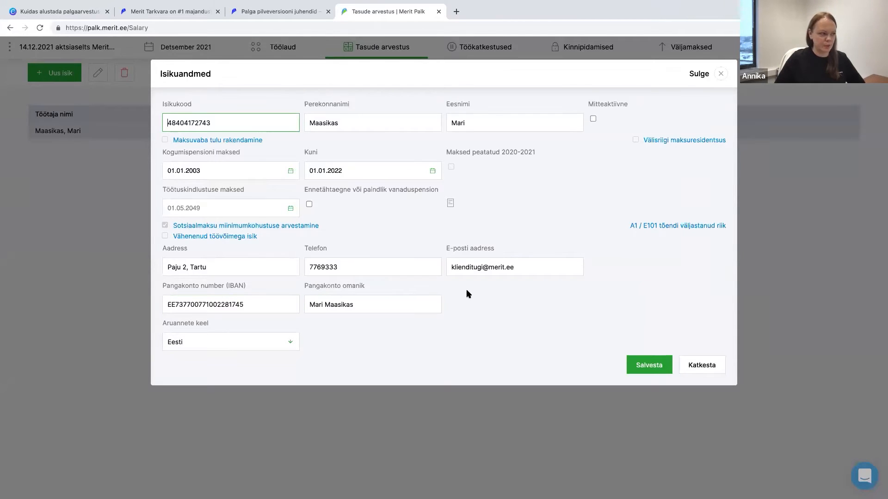
pyautogui.click(720, 73)
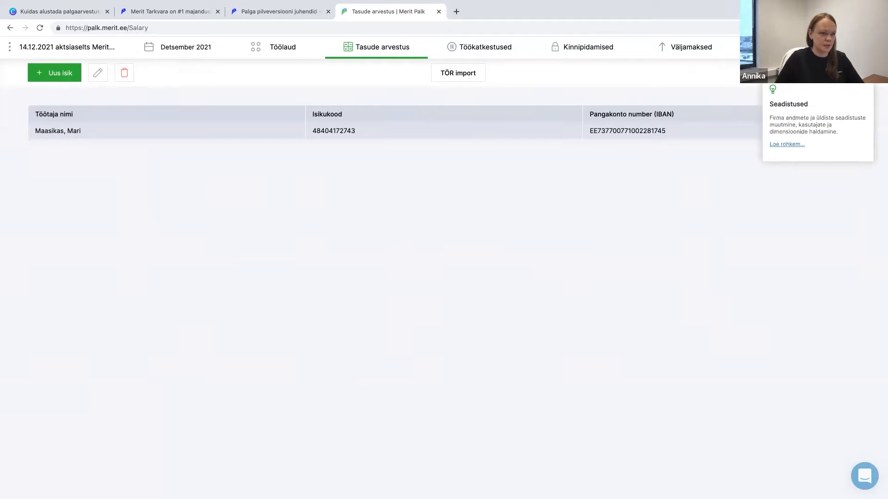
# Import the dimensions from Dimensioonide_import.csv through Andmete import failist in the settings and dismiss the import result.
pyautogui.click(818, 47)
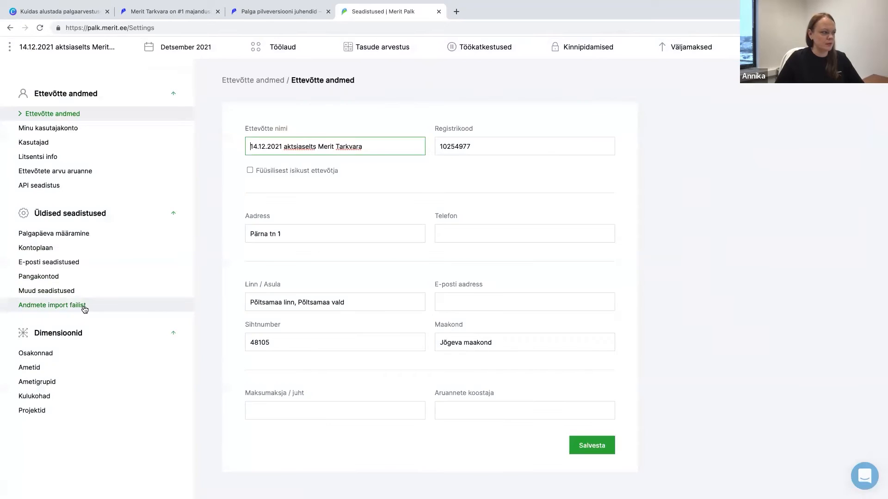
pyautogui.click(85, 306)
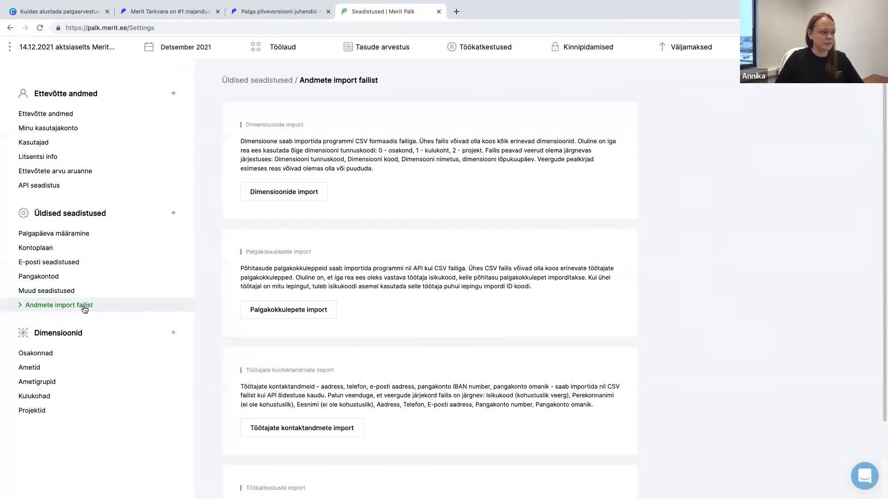
pyautogui.click(304, 196)
pyautogui.click(284, 147)
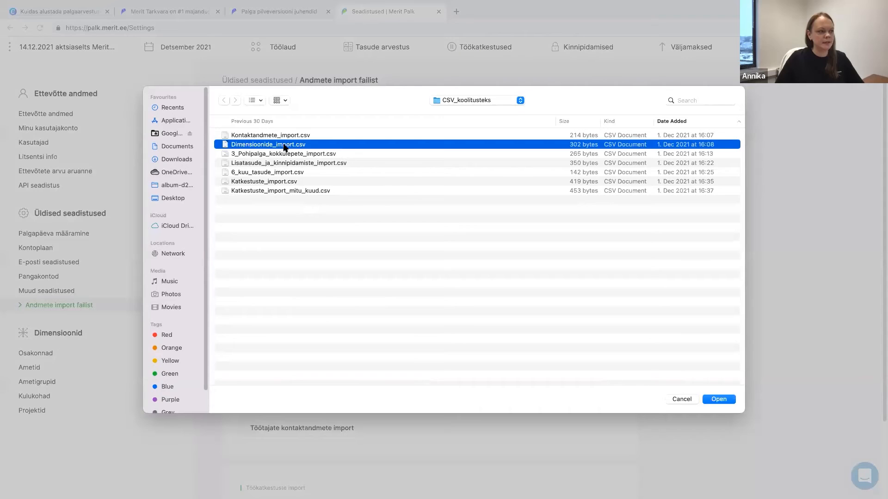
pyautogui.click(719, 399)
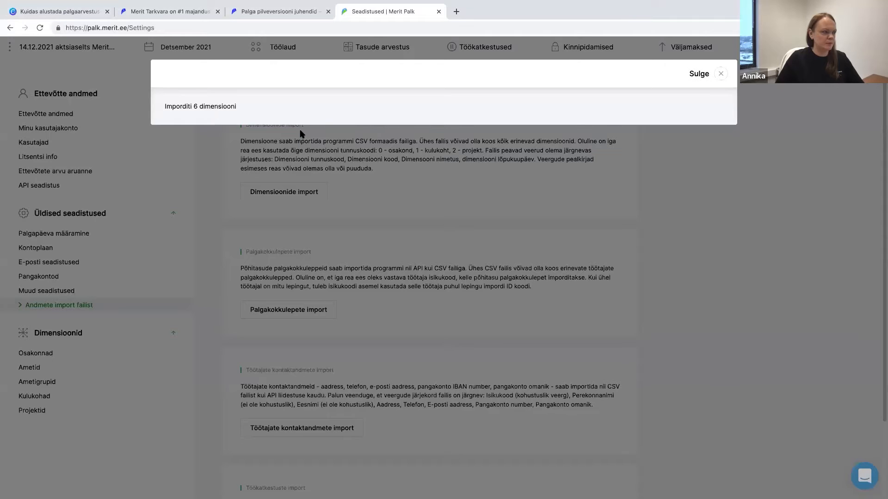
pyautogui.moveTo(177, 107); pyautogui.dragTo(246, 107)
pyautogui.click(246, 107)
pyautogui.click(722, 75)
# Check the imported departments, cost centres and projects in the Osakonnad, Kulukohad and Projektid lists.
pyautogui.click(47, 357)
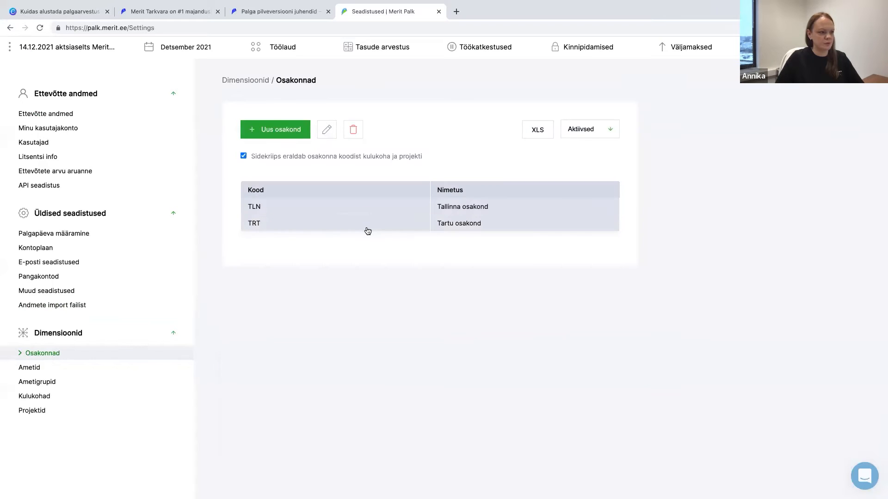
pyautogui.click(52, 398)
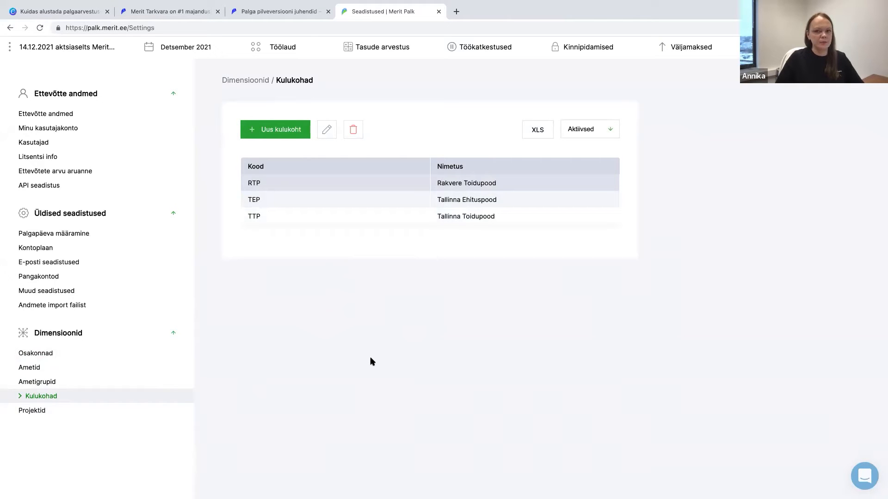
pyautogui.click(65, 413)
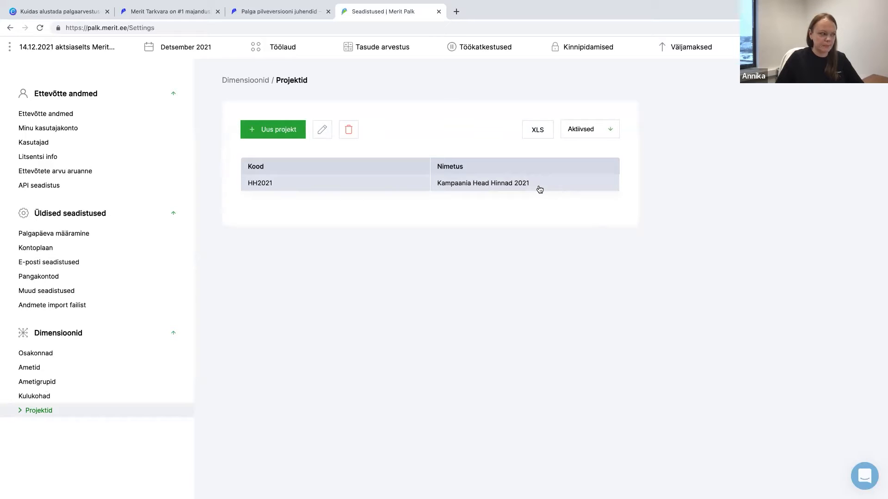
pyautogui.click(56, 307)
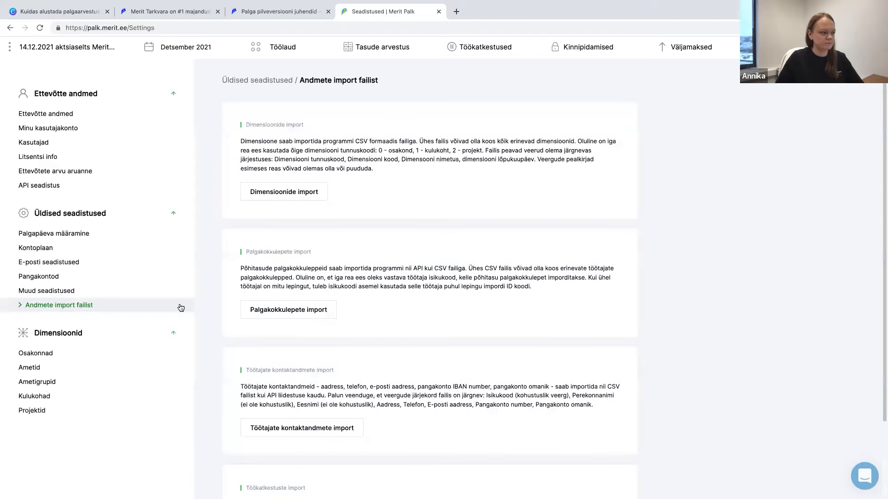
pyautogui.click(300, 311)
pyautogui.click(680, 399)
# Review the start date, pay rate and department fields in Palgakokkulepped of the employee's contract and close without saving.
pyautogui.click(375, 46)
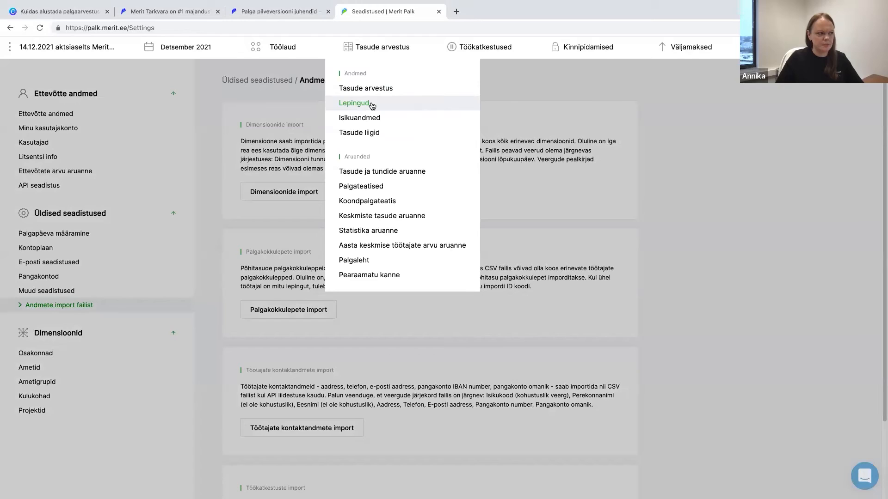
pyautogui.click(372, 104)
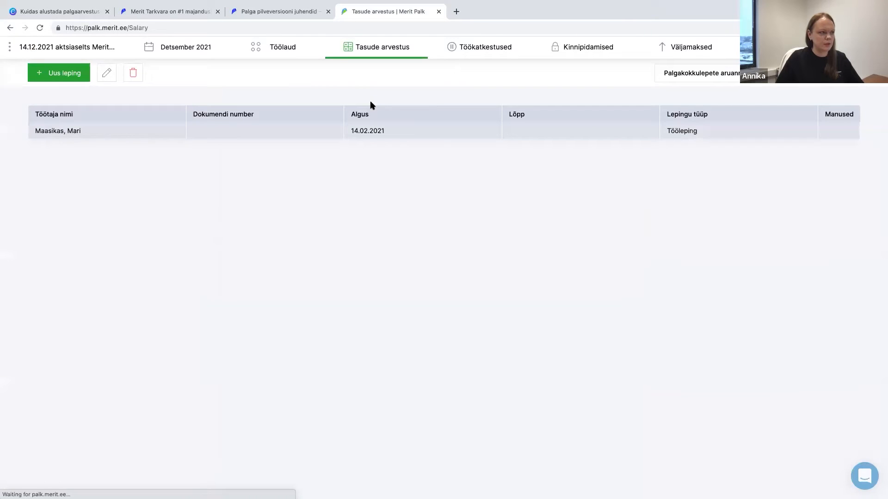
pyautogui.doubleClick(375, 131)
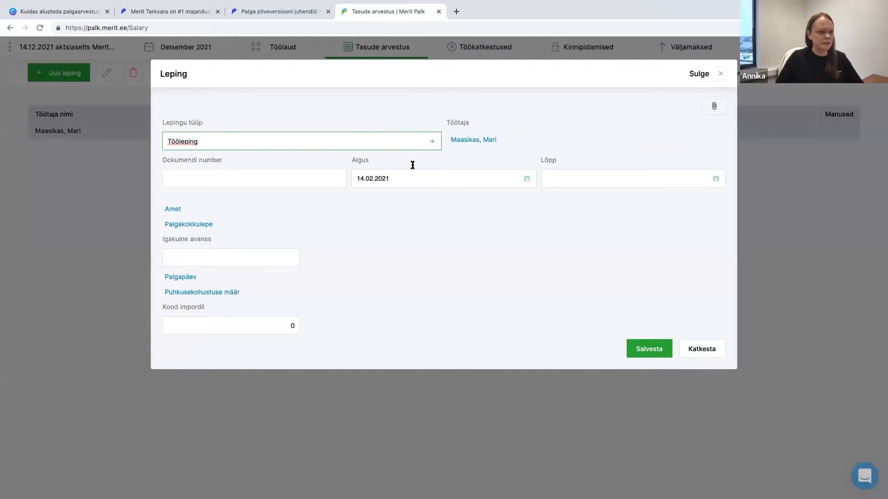
pyautogui.click(197, 226)
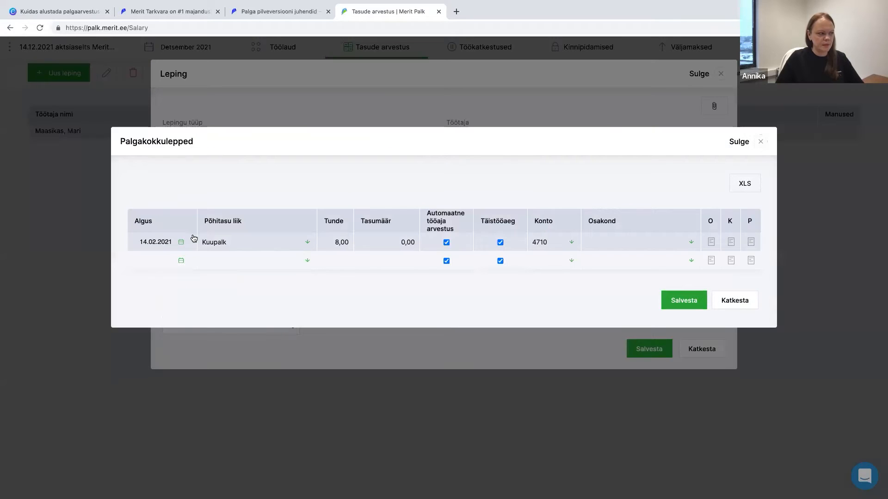
pyautogui.click(174, 239)
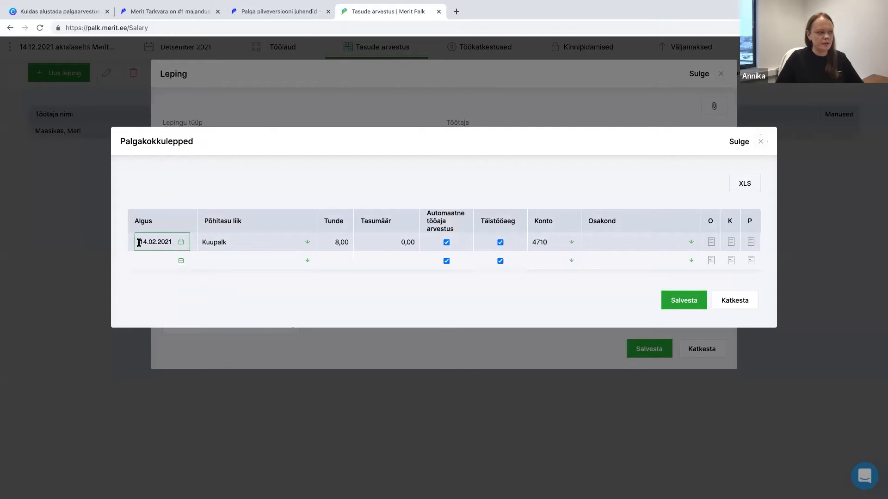
pyautogui.moveTo(362, 151); pyautogui.dragTo(438, 224)
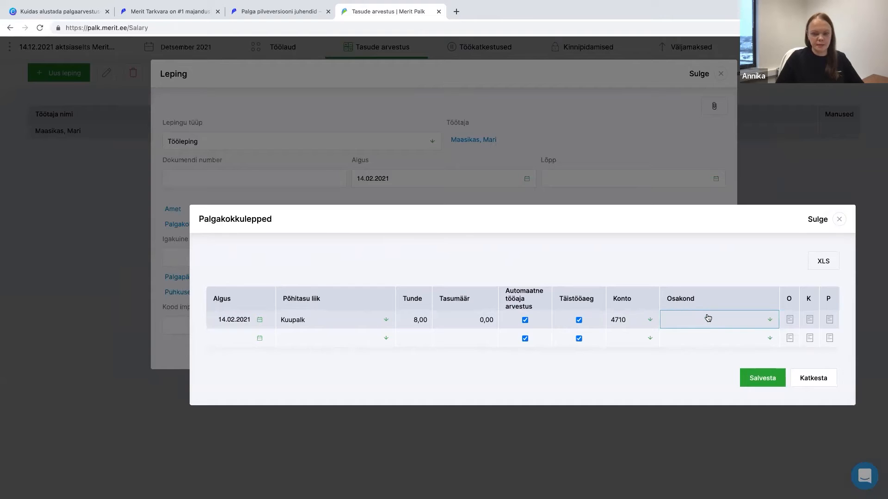
pyautogui.click(813, 378)
pyautogui.click(719, 75)
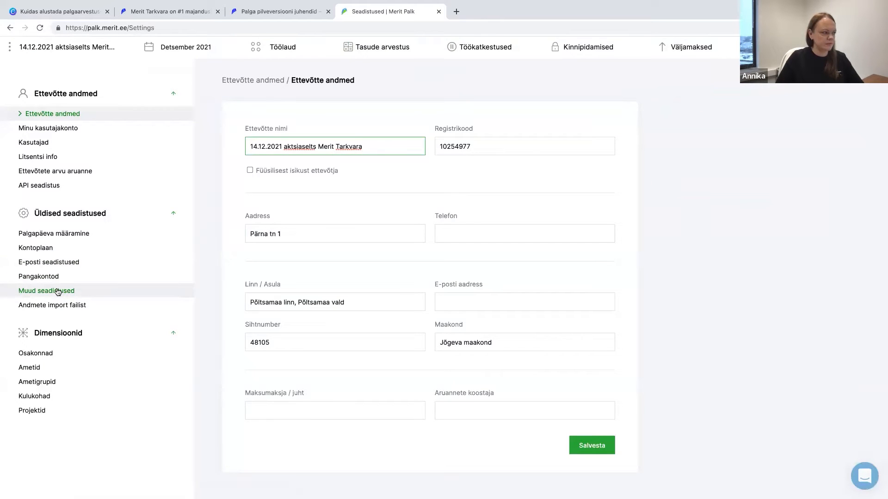
# Import the pay agreements from 3_Pohipalga_kokkulepete_import.csv through Palgakokkulepete import and dismiss the import result.
pyautogui.click(59, 305)
pyautogui.click(294, 316)
pyautogui.click(262, 156)
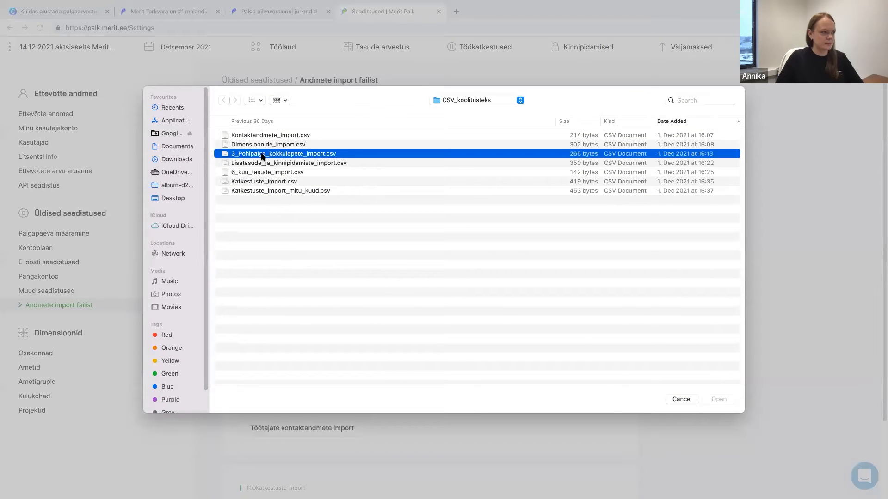
pyautogui.click(731, 401)
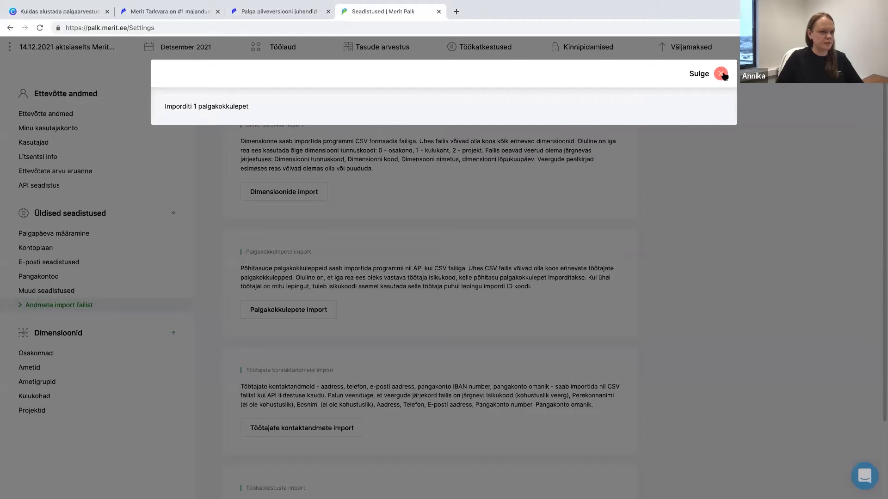
pyautogui.click(723, 74)
# Open Palgakokkulepped in the employee's contract to check the imported row starting 01.12.2021.
pyautogui.click(386, 48)
pyautogui.click(383, 104)
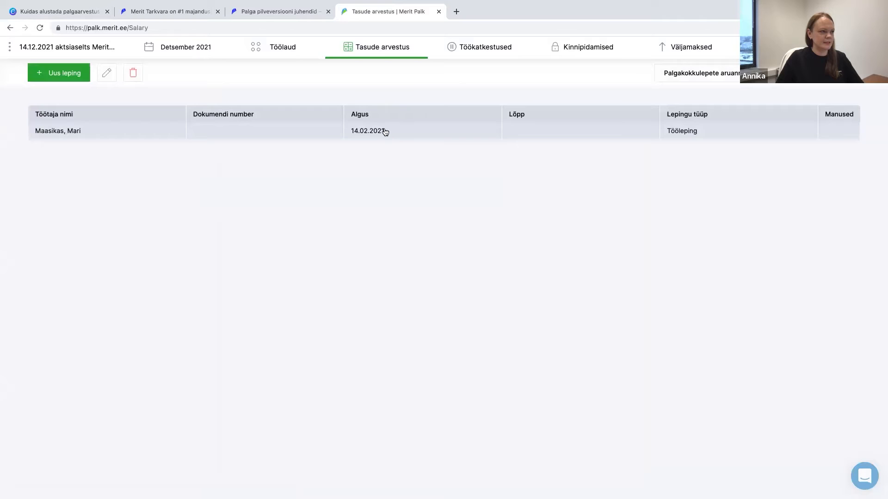
pyautogui.doubleClick(385, 132)
pyautogui.click(210, 227)
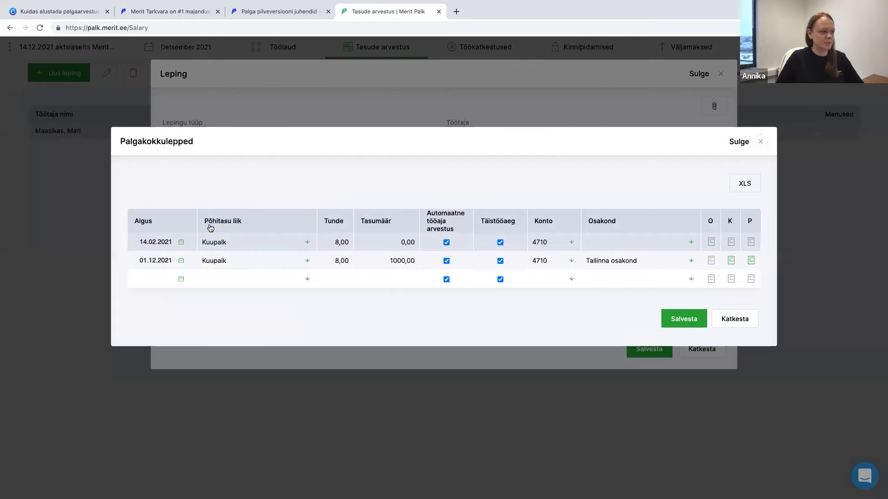
pyautogui.click(157, 262)
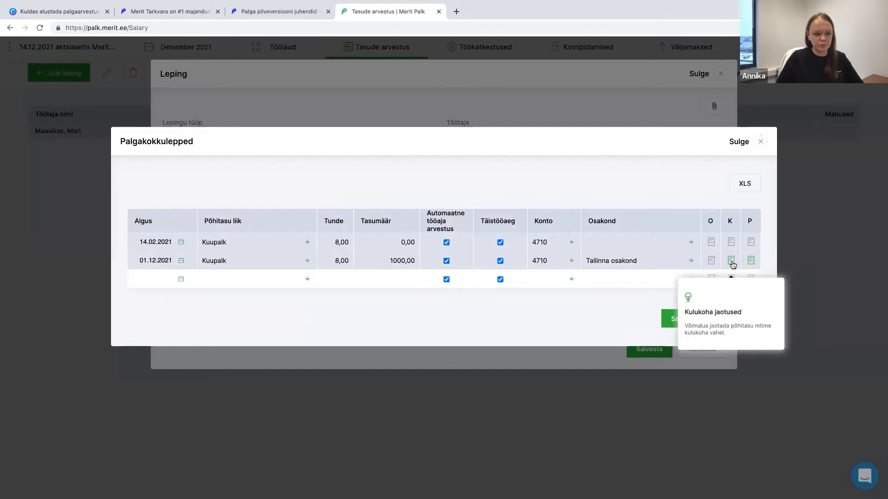
# Check the cost centre and project allocations of the 01.12.2021 pay agreement and close them without saving.
pyautogui.click(732, 264)
pyautogui.click(537, 185)
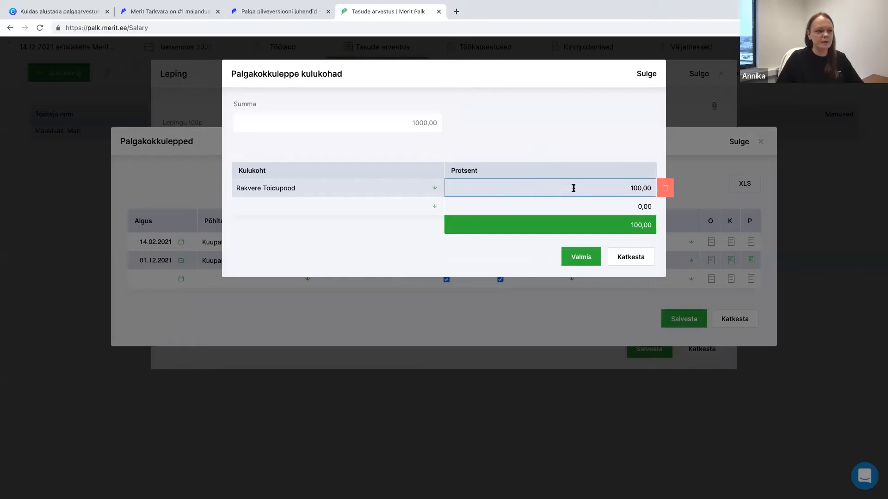
pyautogui.click(631, 258)
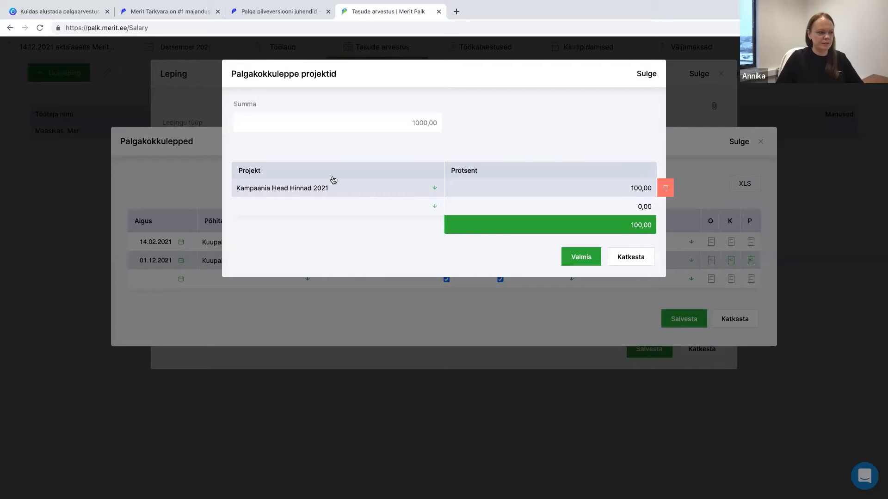
pyautogui.click(642, 257)
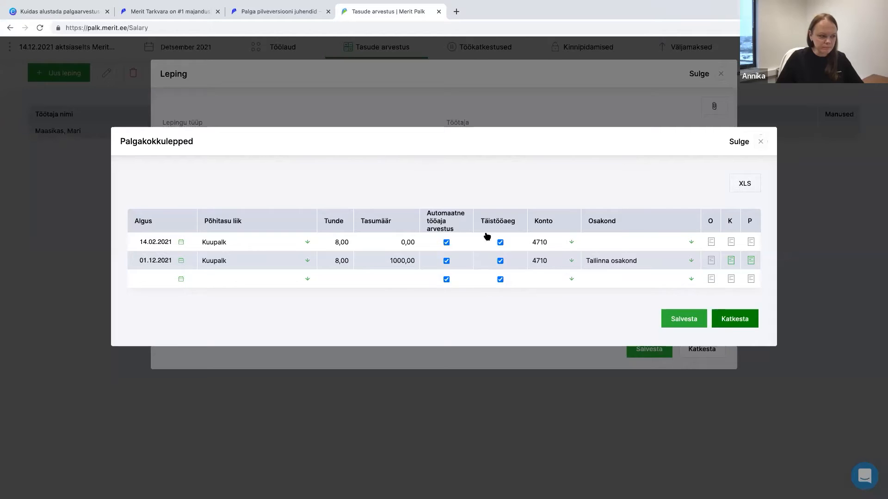
# Inspect the Tasumäär of the 01.12.2021 row and close the pay agreements and the contract without saving.
pyautogui.click(395, 260)
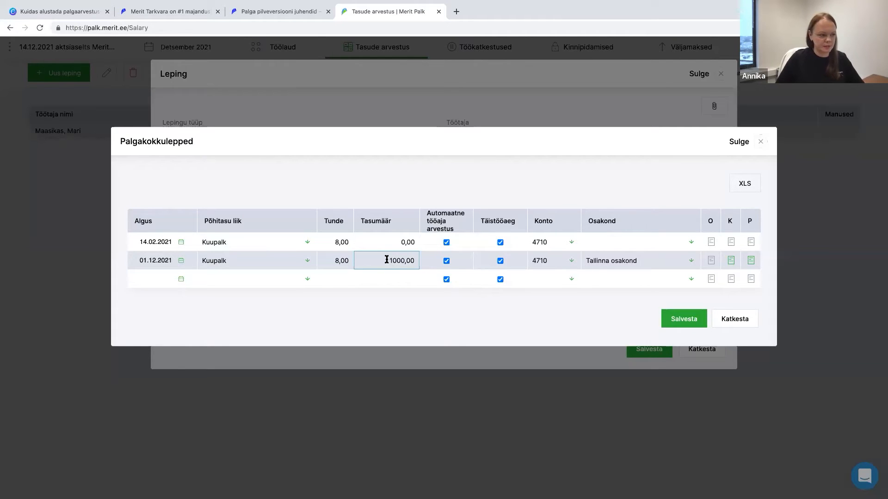
pyautogui.click(357, 270)
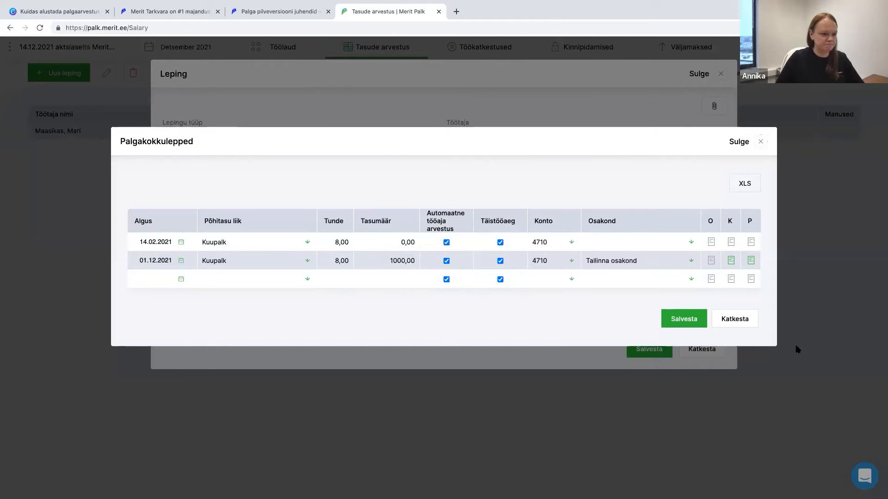
pyautogui.click(743, 322)
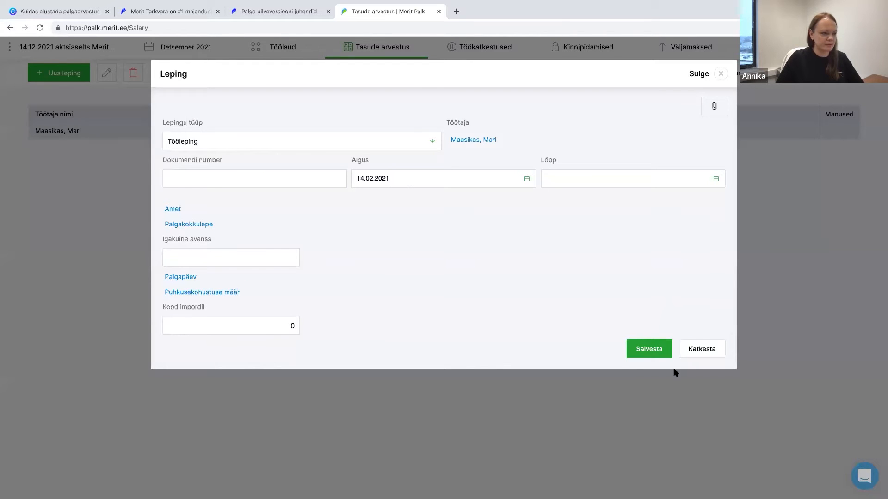
pyautogui.click(703, 349)
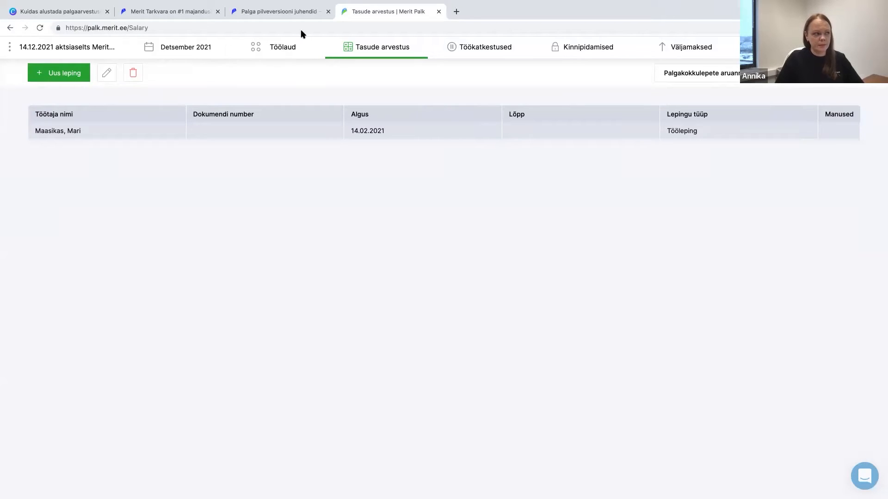
# Locate the guide Andmete importimine Merit Palgas töö alustamisel on the Merit support page and return to Merit Palk.
pyautogui.click(284, 14)
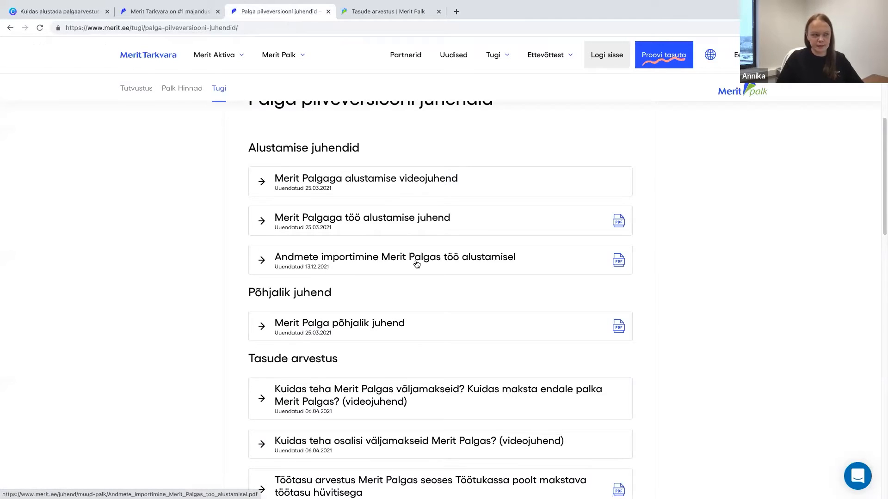
pyautogui.click(384, 12)
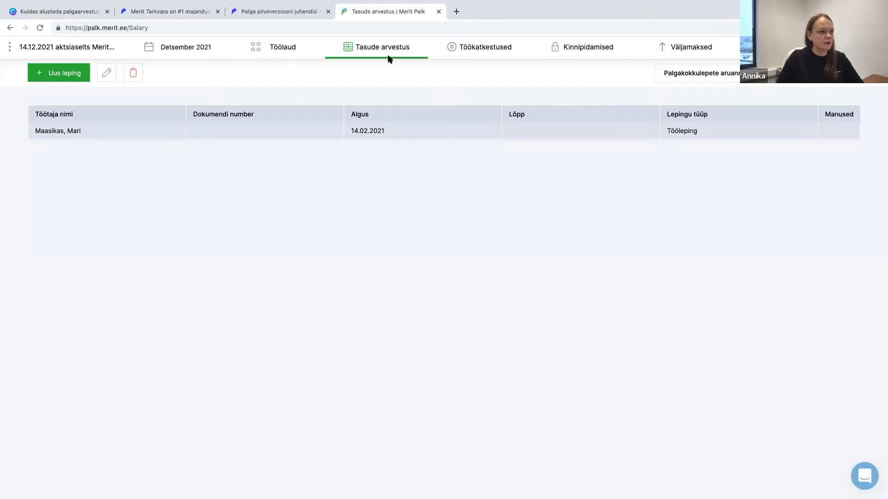
# Review the Põhitasud and Lisatasud pay types under Tasude liigid and open the Tükitasu card.
pyautogui.moveTo(387, 58)
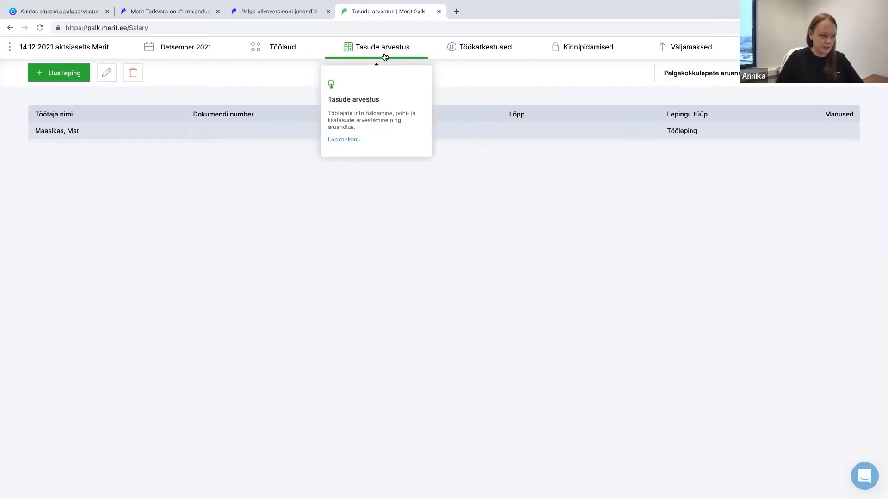
pyautogui.click(385, 56)
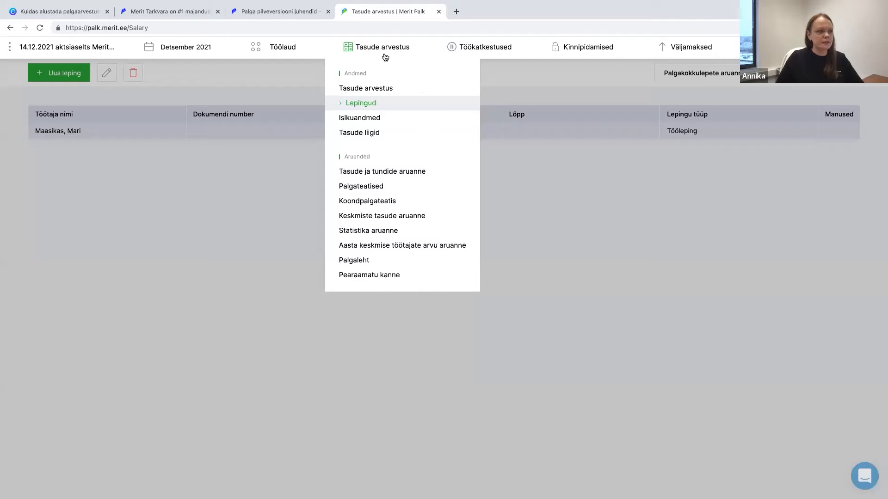
pyautogui.click(377, 137)
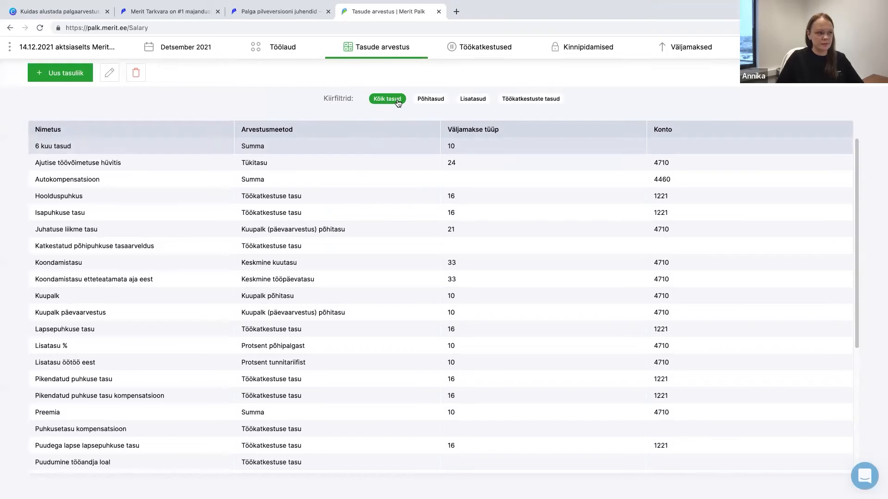
pyautogui.click(432, 99)
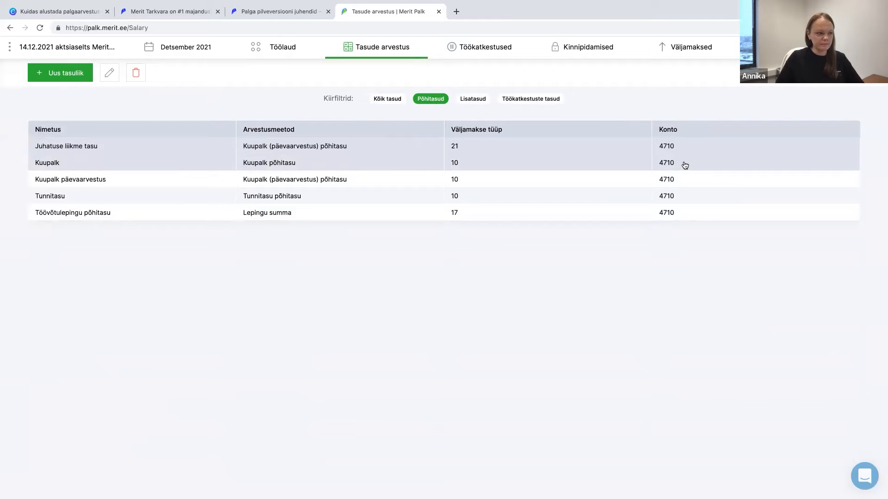
pyautogui.click(476, 101)
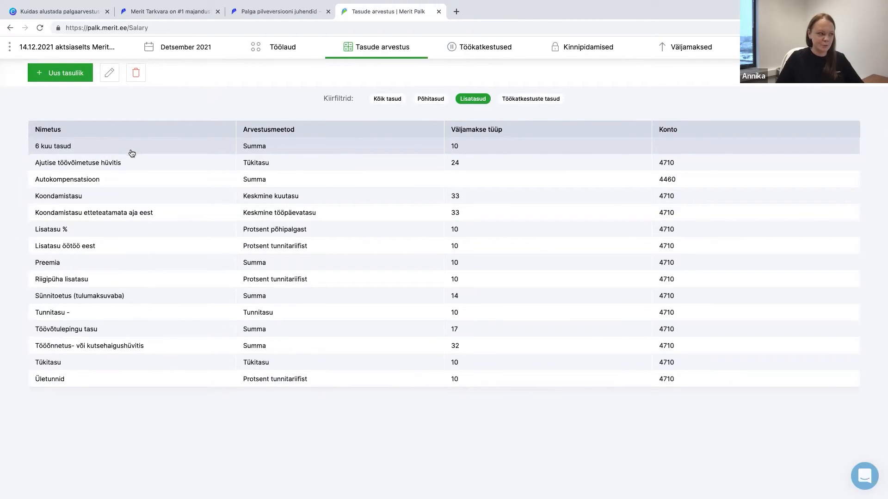
pyautogui.doubleClick(129, 367)
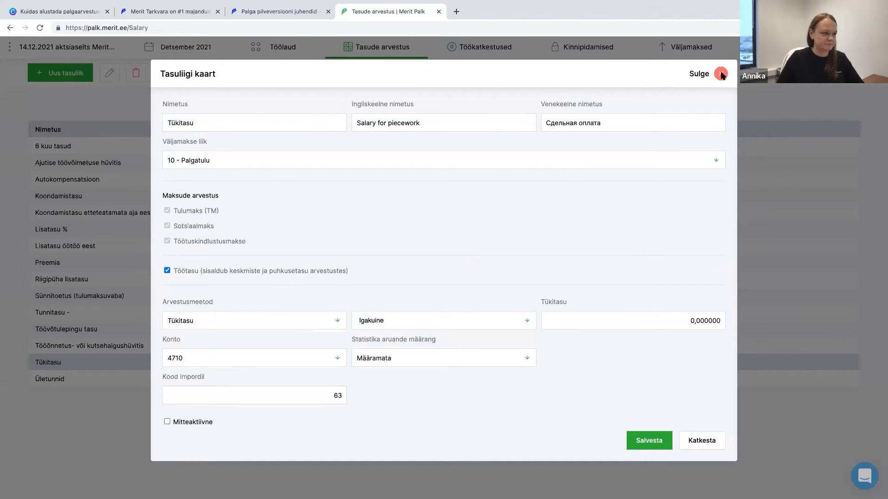
# Close the Tükitasu card without saving and open the 1 - Põhitasud sheet under Tasude arvestus.
pyautogui.click(722, 75)
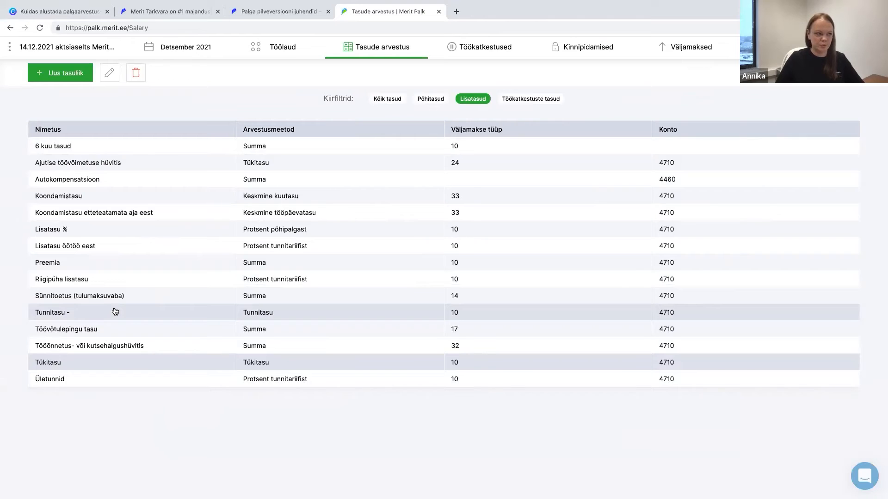
pyautogui.moveTo(388, 57)
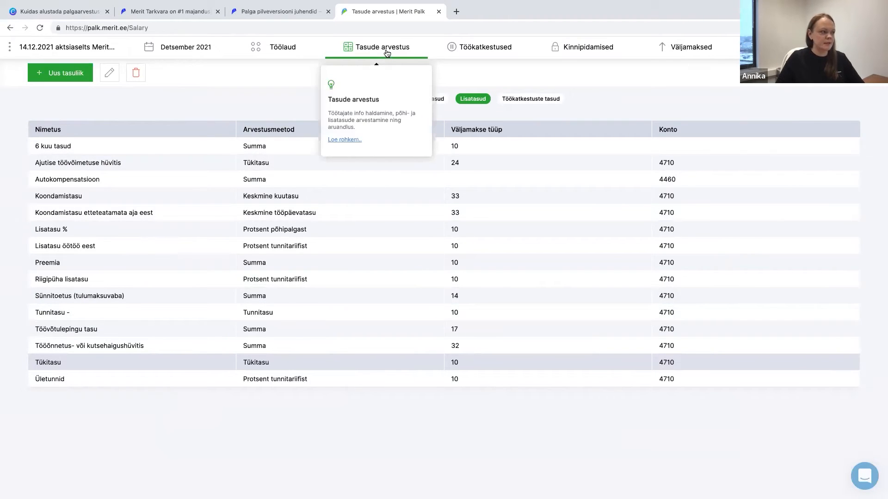
pyautogui.click(387, 54)
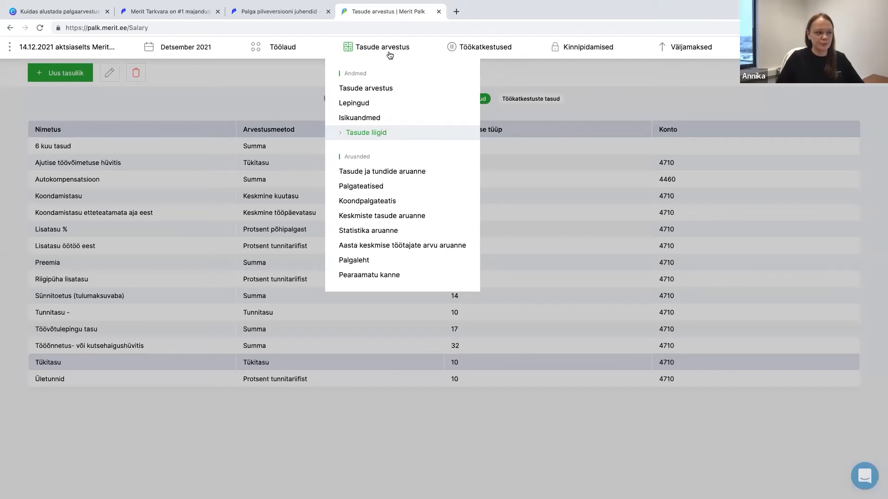
pyautogui.click(388, 90)
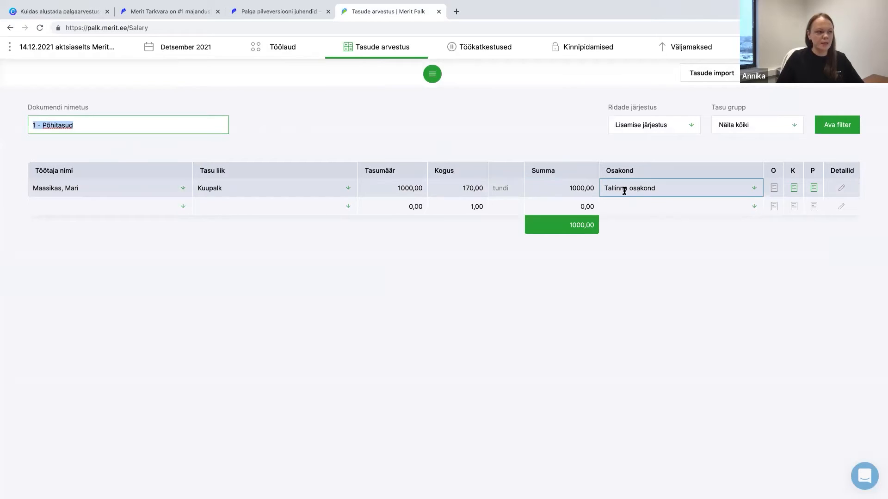
# Add a Tükitasu row for the employee to the 1 - Põhitasud sheet with Tasumäär 10 and Kogus 1.
pyautogui.click(102, 204)
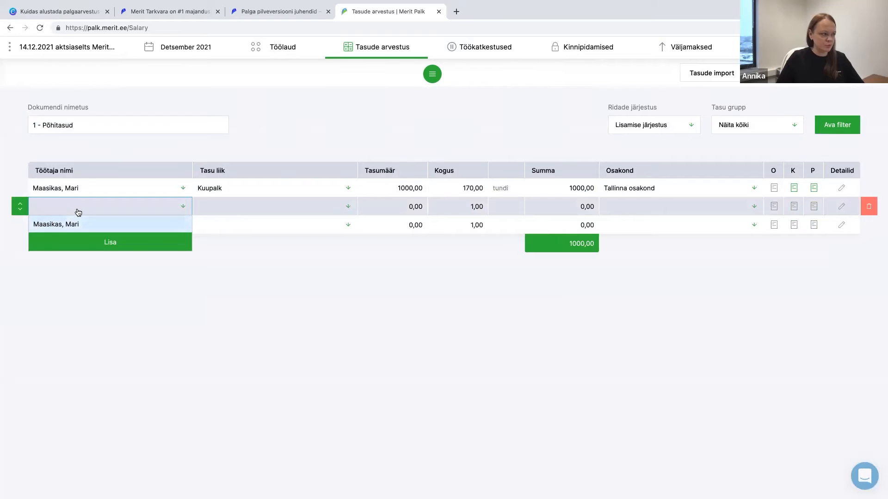
pyautogui.click(233, 207)
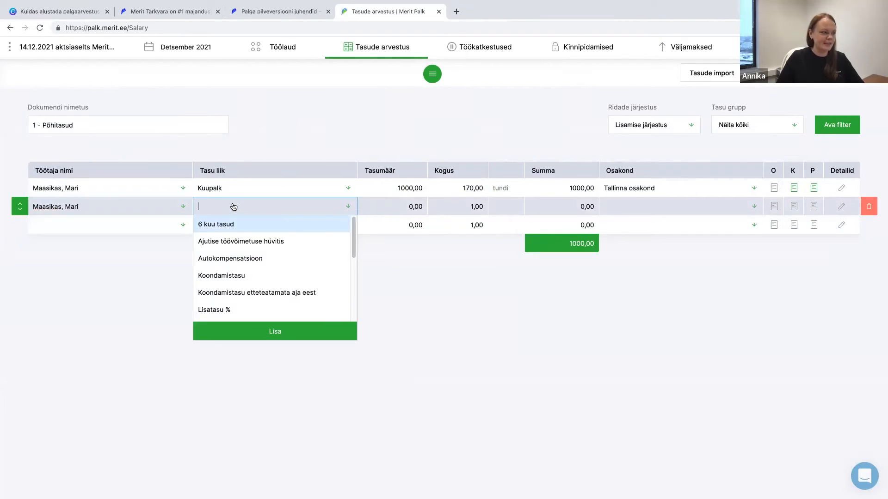
pyautogui.scroll(-2, 246, 266)
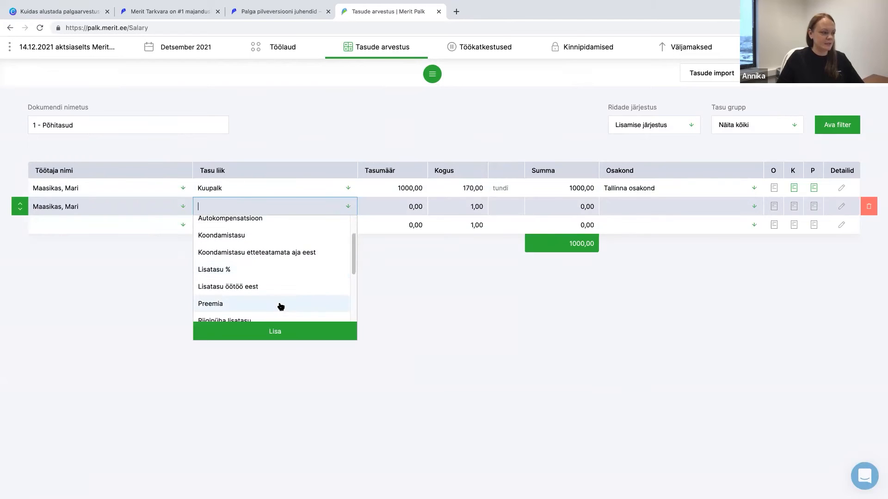
pyautogui.scroll(-3, 274, 294)
pyautogui.scroll(-4, 273, 291)
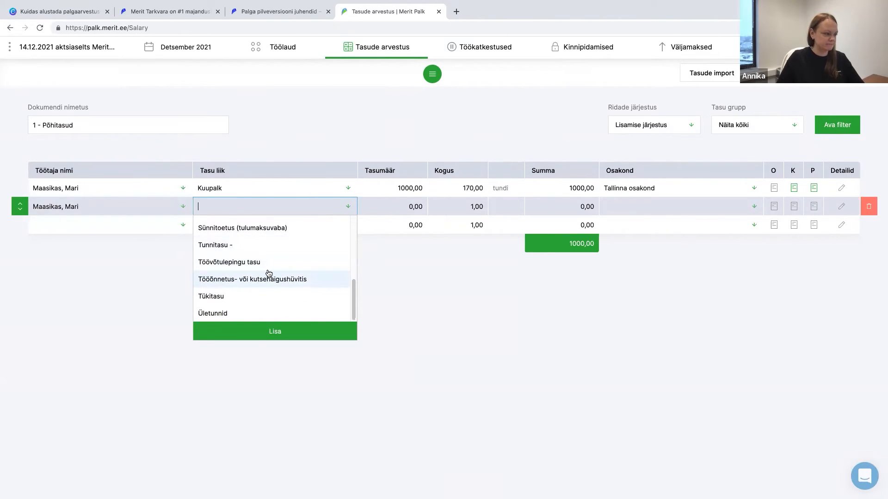
pyautogui.click(242, 300)
pyautogui.click(391, 211)
pyautogui.write('10')
pyautogui.press('Tab')
pyautogui.write('1')
pyautogui.press('Tab')
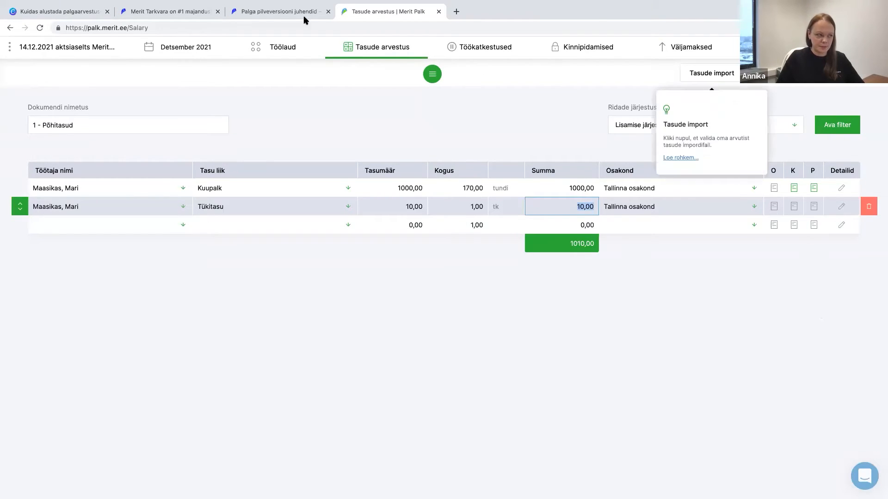
# Look through the Andmete importimised guides on the Merit support page and return to Merit Palk.
pyautogui.click(287, 15)
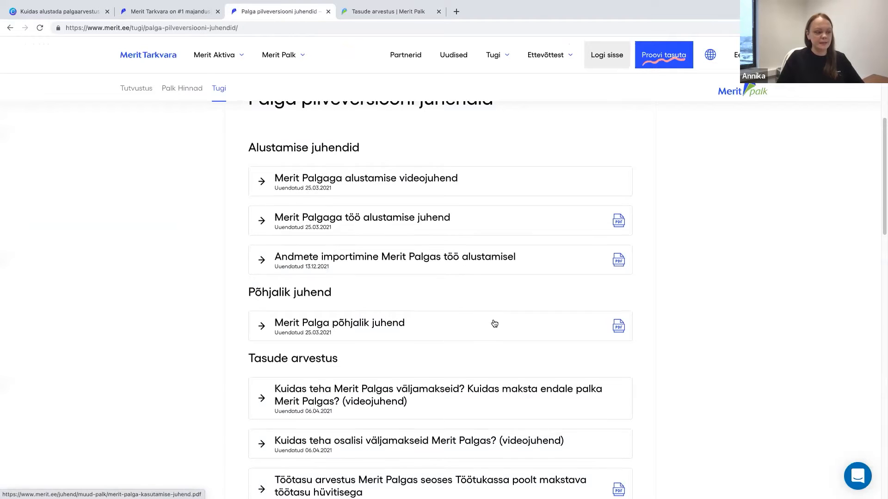
pyautogui.scroll(-12, 495, 323)
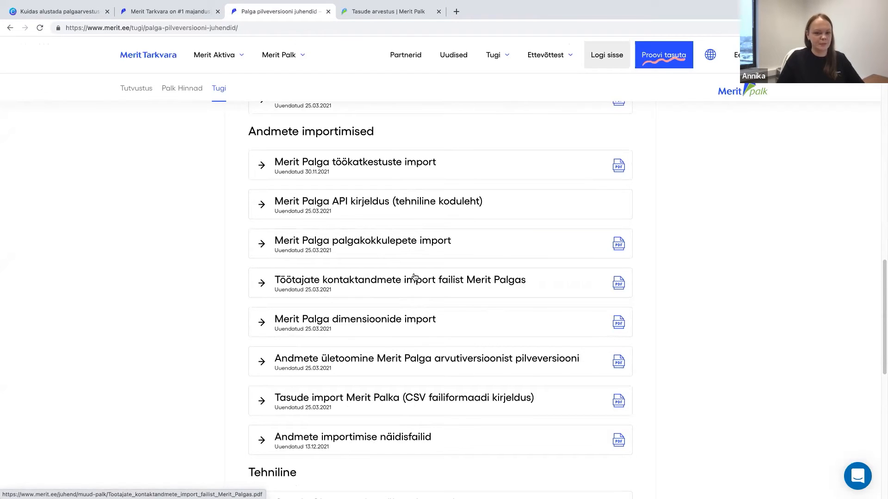
pyautogui.click(368, 14)
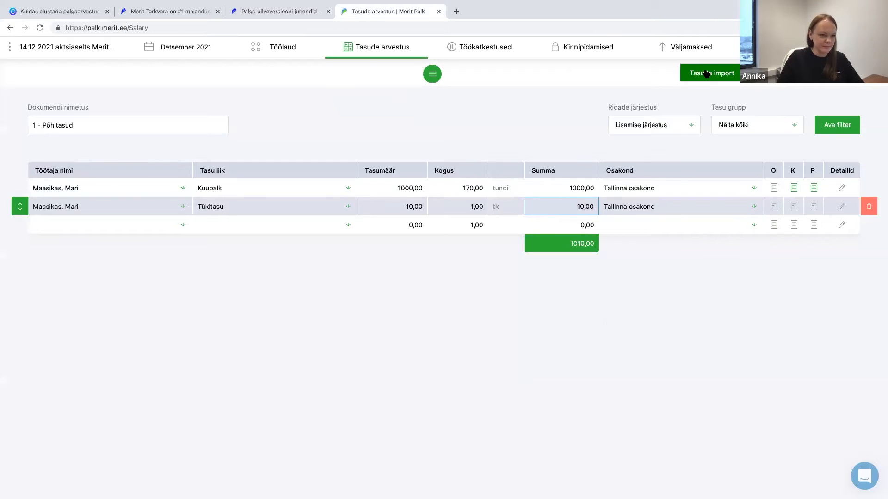
# Import Lisatasude_ja_kinnipidamiste_import.csv with Tasude import and close the import message.
pyautogui.moveTo(706, 74)
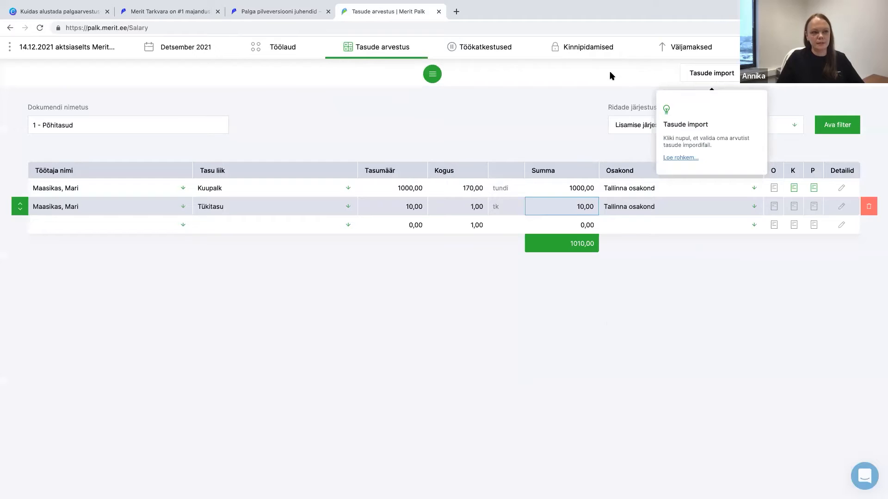
pyautogui.moveTo(601, 50)
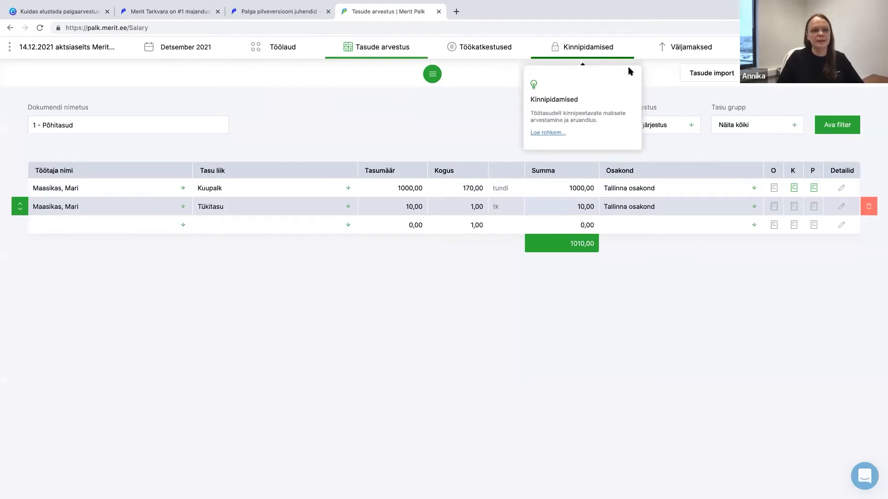
pyautogui.click(716, 74)
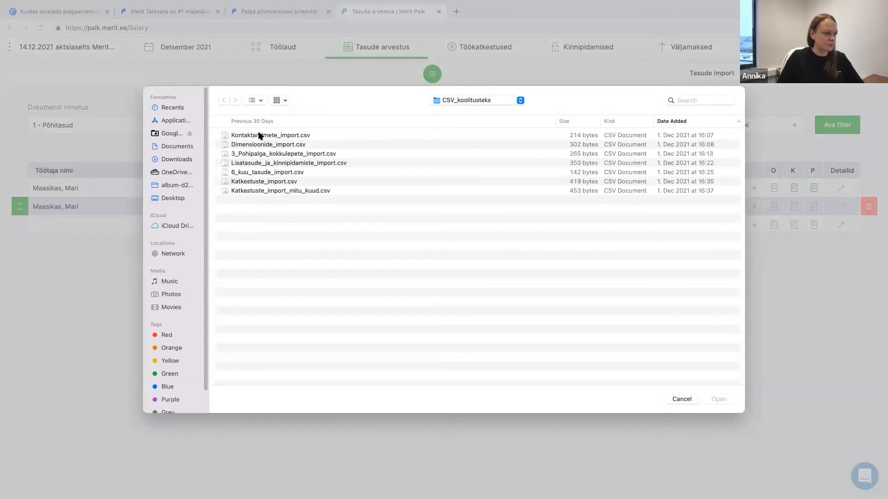
pyautogui.click(263, 166)
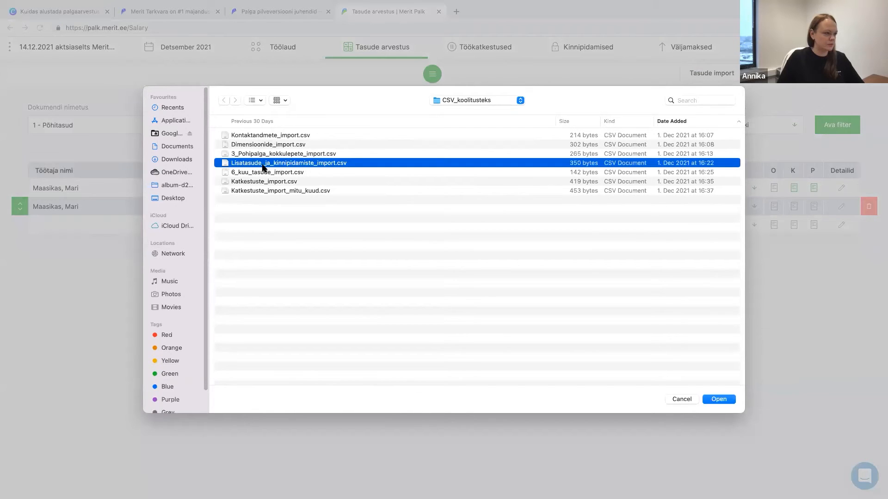
pyautogui.click(721, 401)
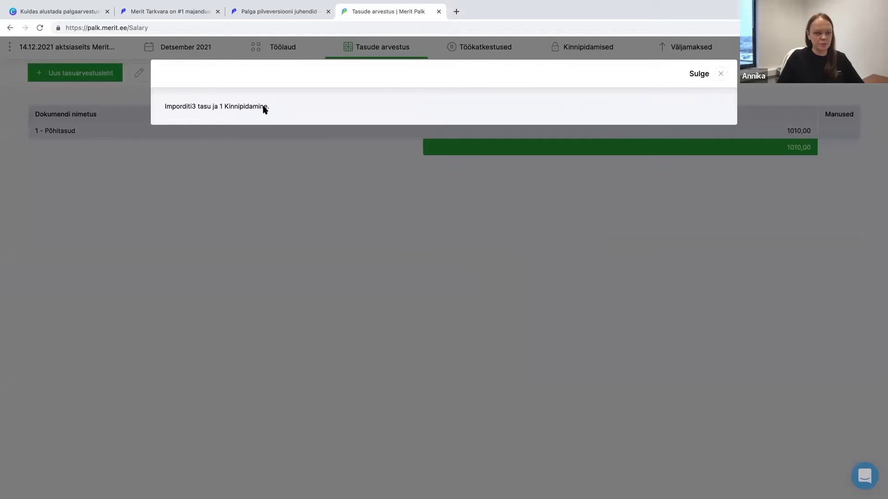
pyautogui.moveTo(703, 76); pyautogui.dragTo(725, 77)
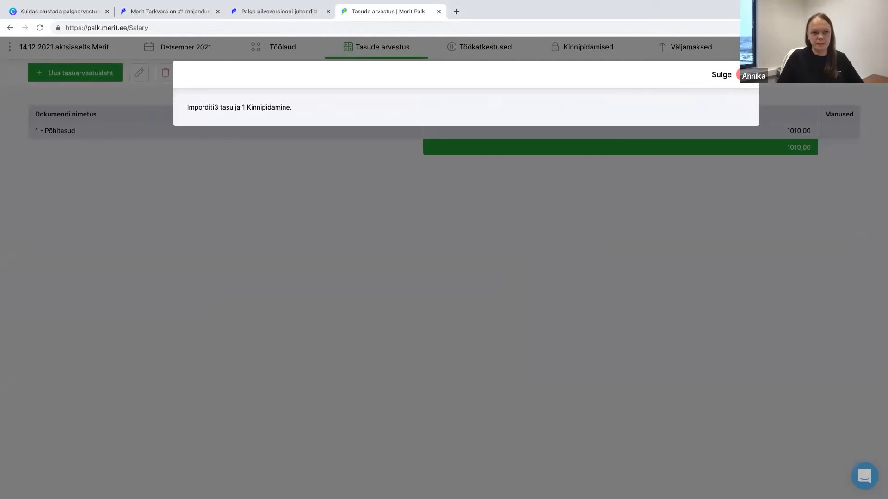
pyautogui.click(738, 74)
# Reopen the 1 - Põhitasud sheet and view its rows by Tasu grupp, first Põhitasud and then Lisatasud.
pyautogui.click(519, 127)
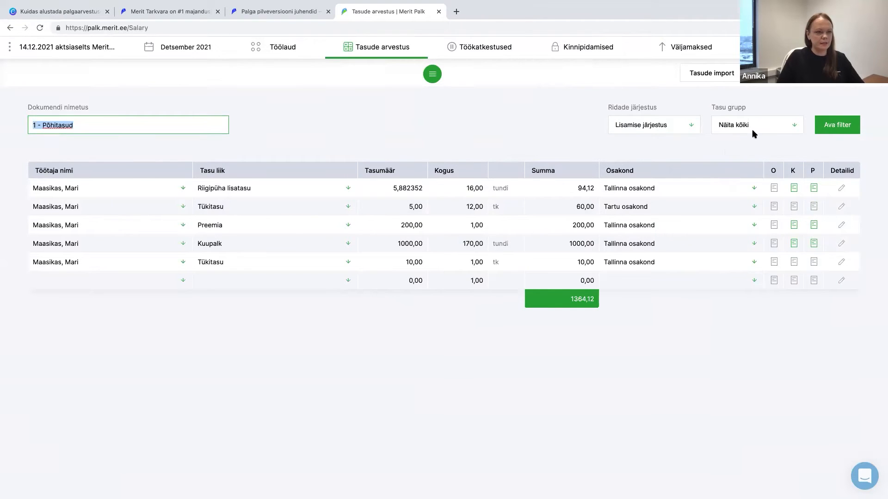
pyautogui.click(723, 129)
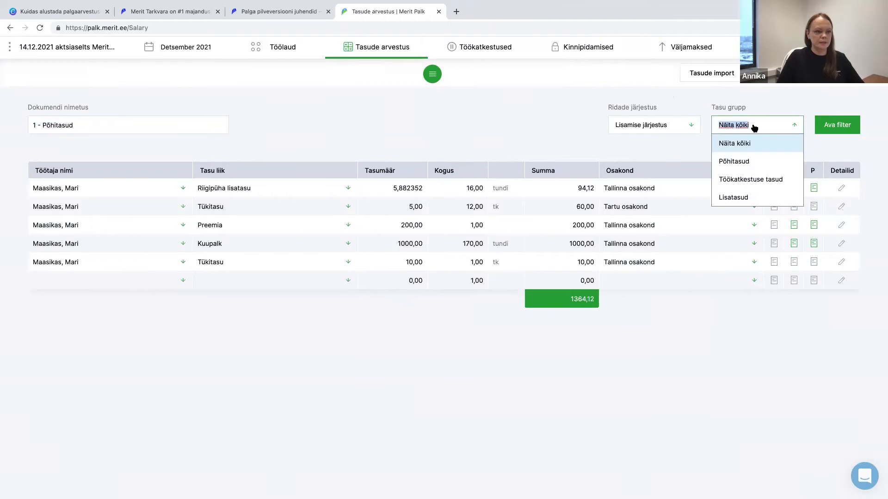
pyautogui.click(753, 166)
pyautogui.click(750, 122)
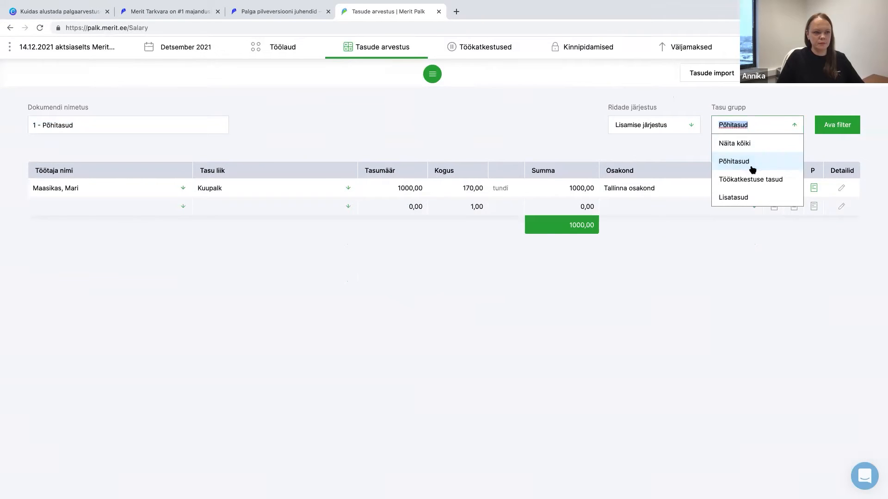
pyautogui.click(749, 199)
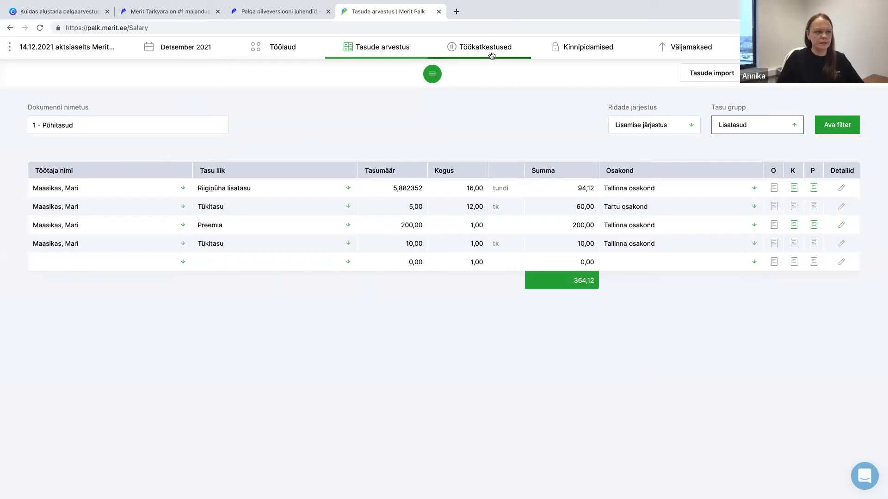
# Start a new absence for the employee under Puhkused ja töökatkestused with both Liik and Tüüp set to Põhipuhkus.
pyautogui.moveTo(492, 54)
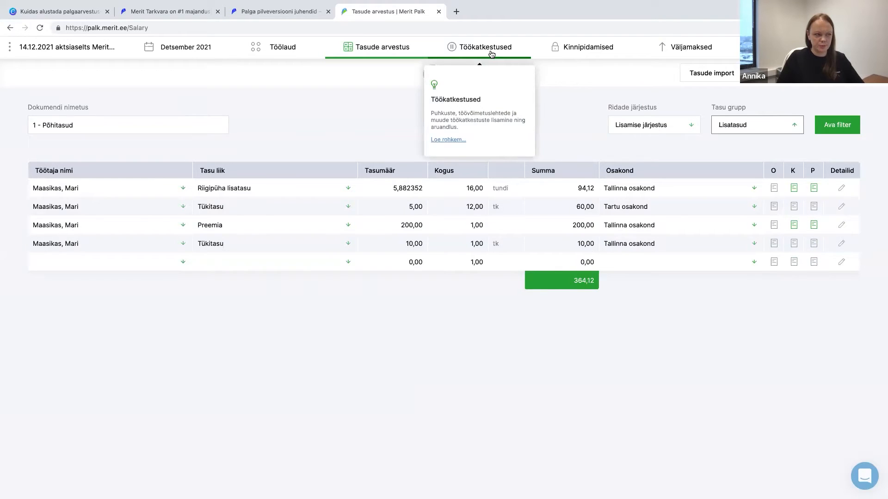
pyautogui.click(491, 54)
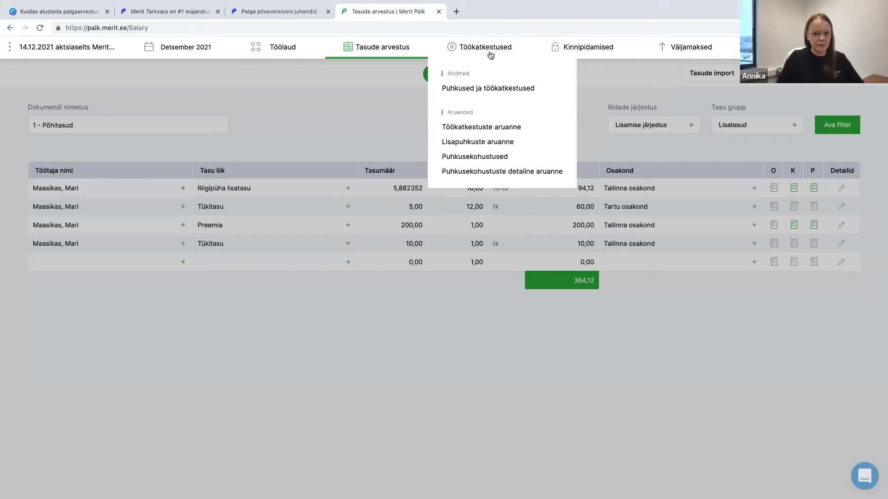
pyautogui.click(487, 89)
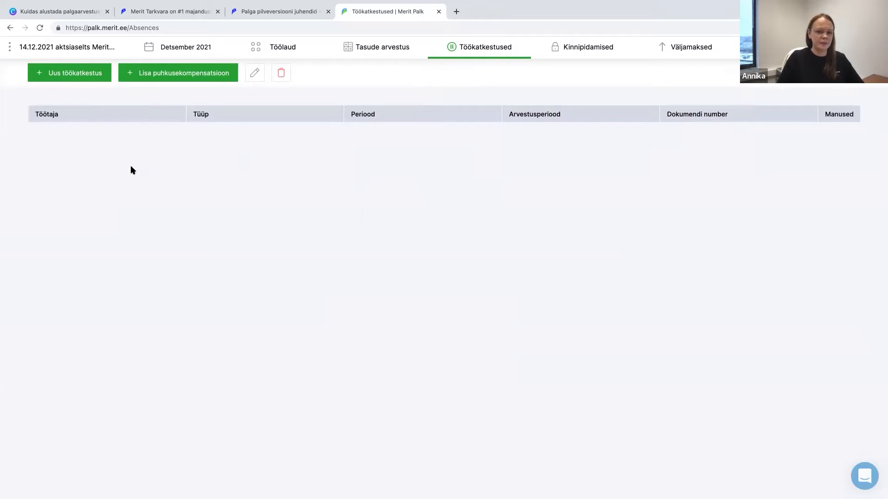
pyautogui.click(66, 75)
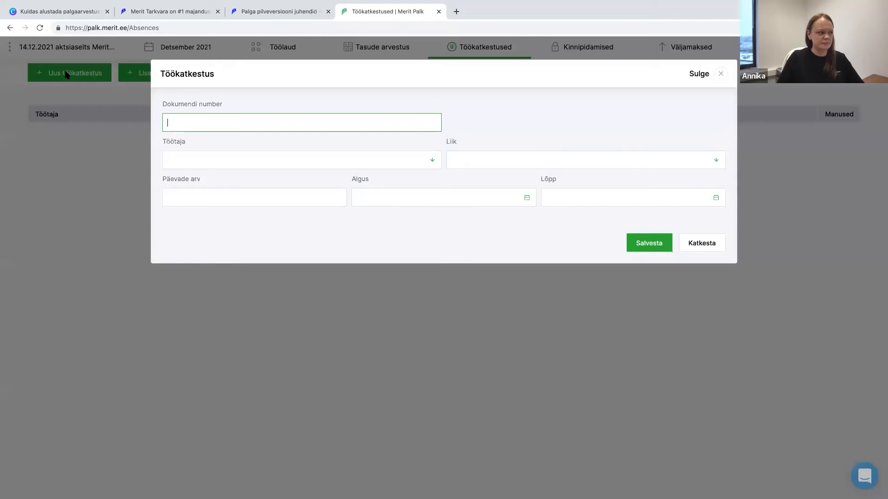
pyautogui.click(227, 163)
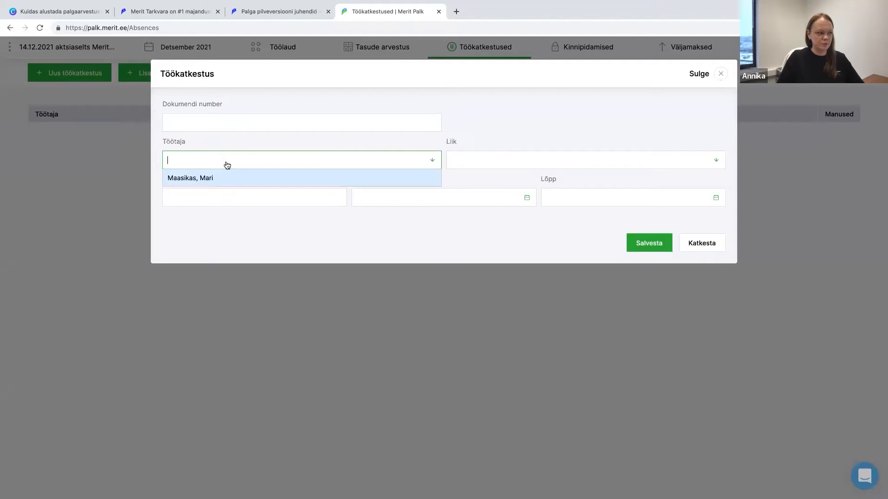
pyautogui.click(224, 179)
pyautogui.click(491, 161)
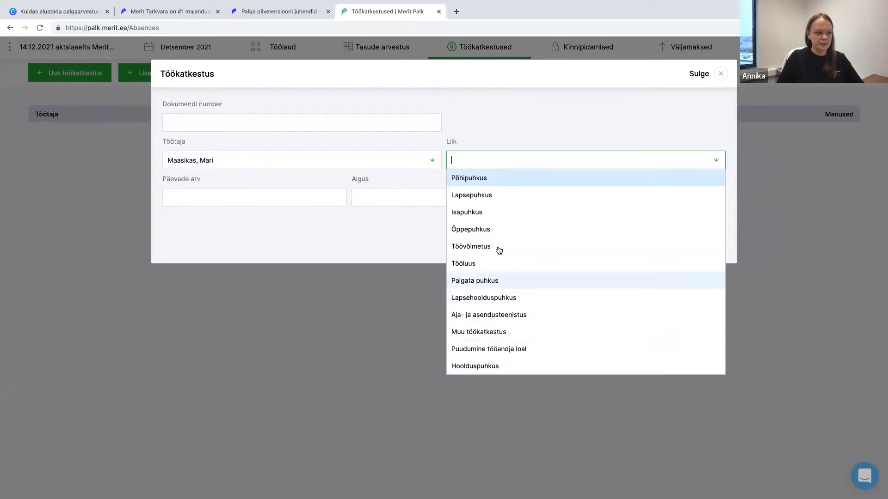
pyautogui.click(496, 183)
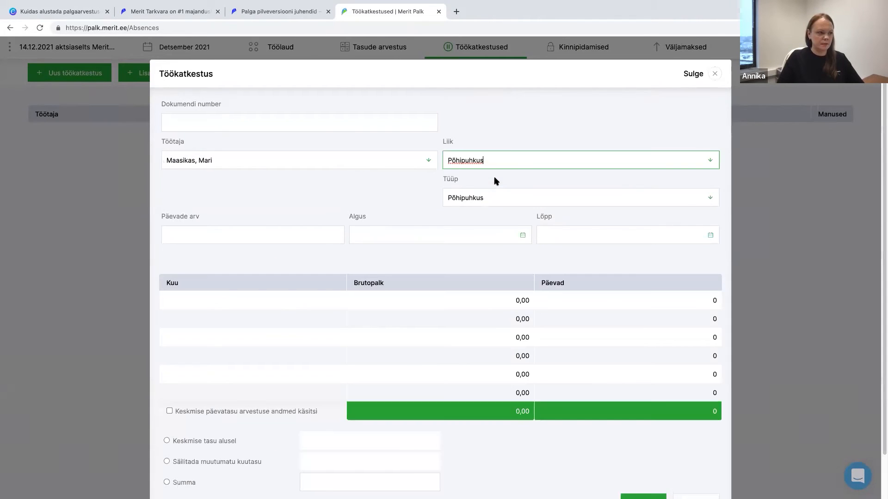
pyautogui.click(499, 203)
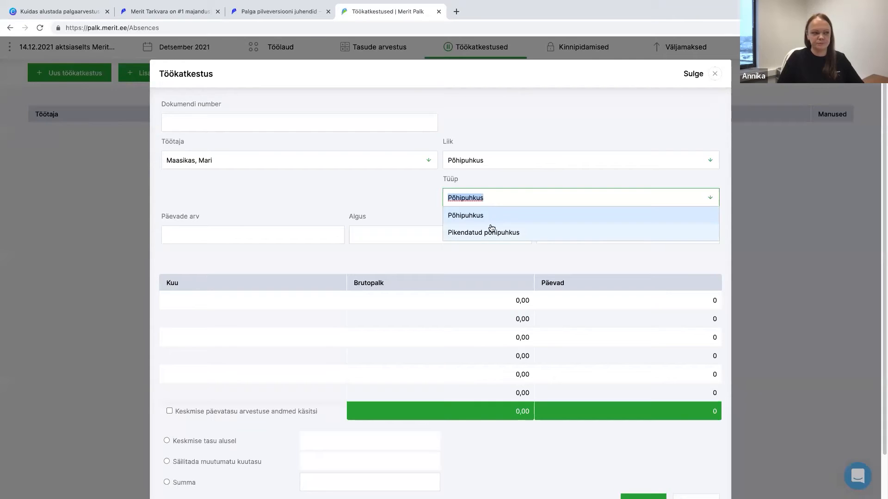
pyautogui.click(490, 215)
# Set the holiday period to 15.12.2021–27.12.2021 and enable Keskmise päevatasu arvestuse andmed käsitsi.
pyautogui.click(388, 240)
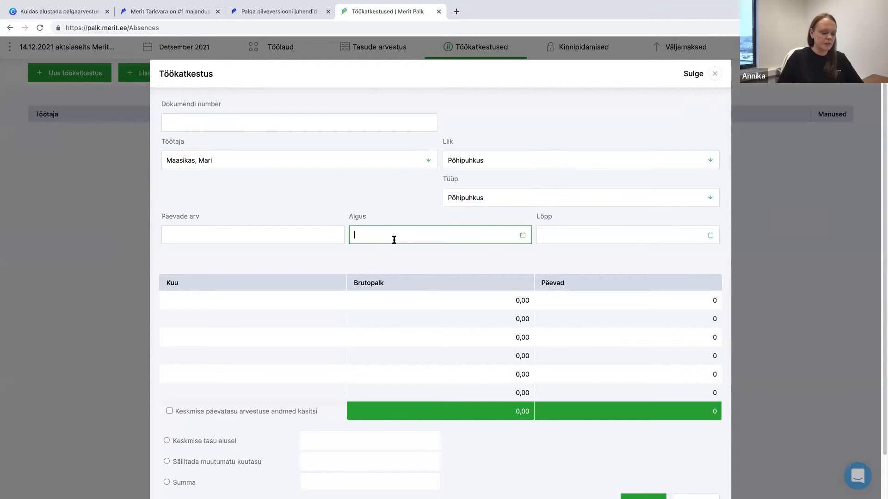
pyautogui.write('15.12.2021')
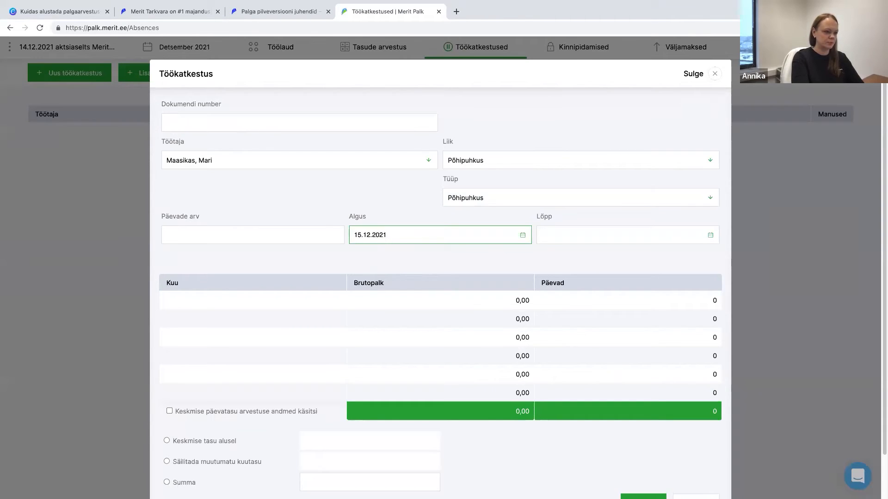
pyautogui.write('27.12.2021')
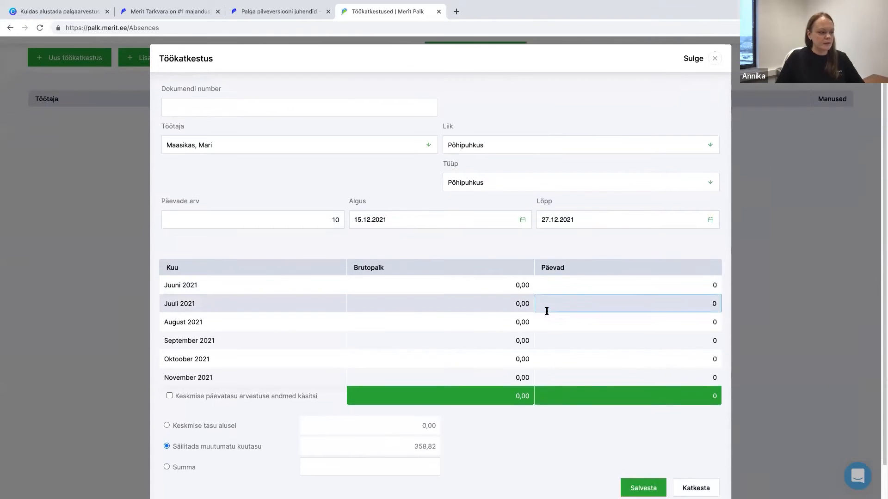
pyautogui.scroll(-2, 544, 305)
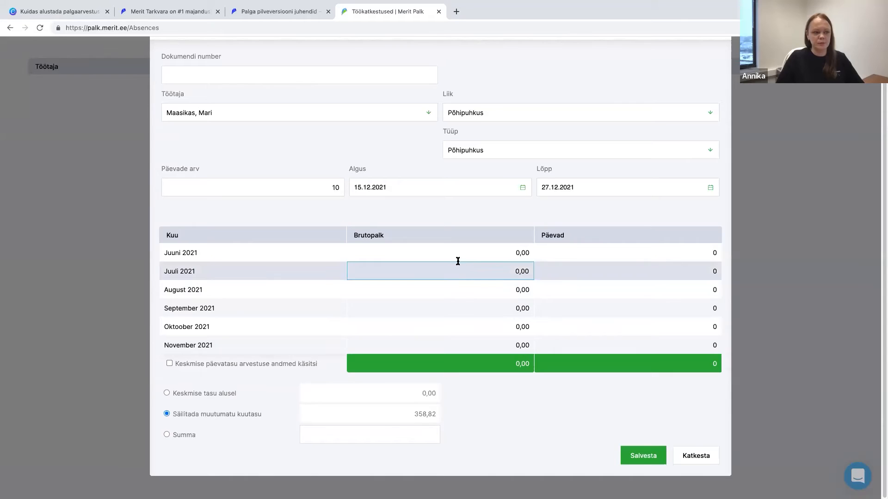
pyautogui.click(169, 364)
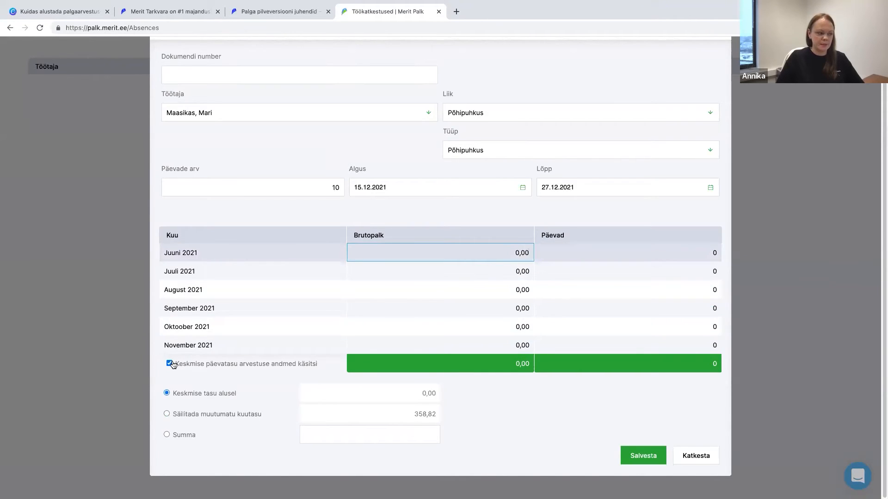
# Enter the average pay data, November 1000 gross with 22 days and October 1000 gross with 21 days, and save the absence.
pyautogui.click(484, 343)
pyautogui.write('1000')
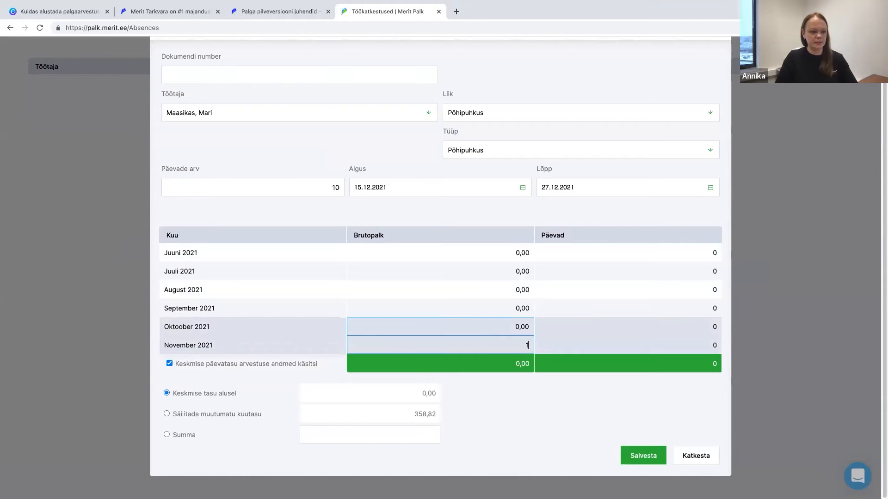
pyautogui.click(643, 342)
pyautogui.write('22')
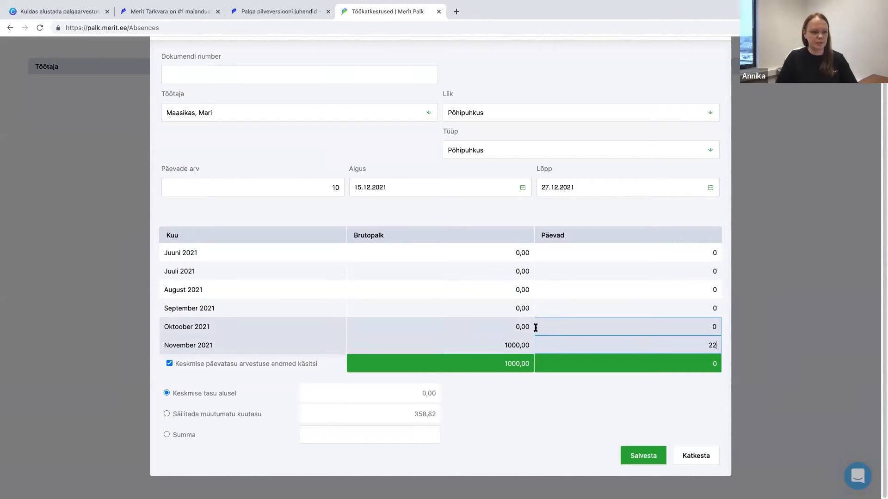
pyautogui.click(509, 327)
pyautogui.write('1000')
pyautogui.click(640, 328)
pyautogui.write('21')
pyautogui.click(651, 392)
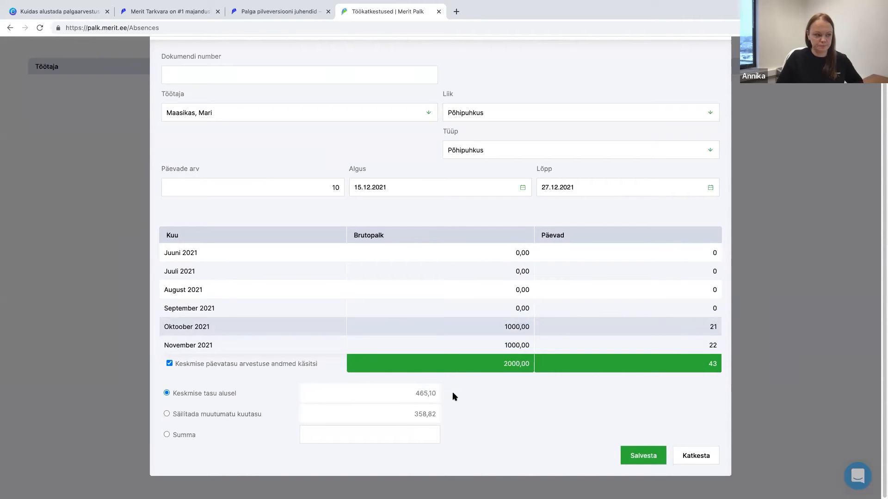
pyautogui.click(649, 460)
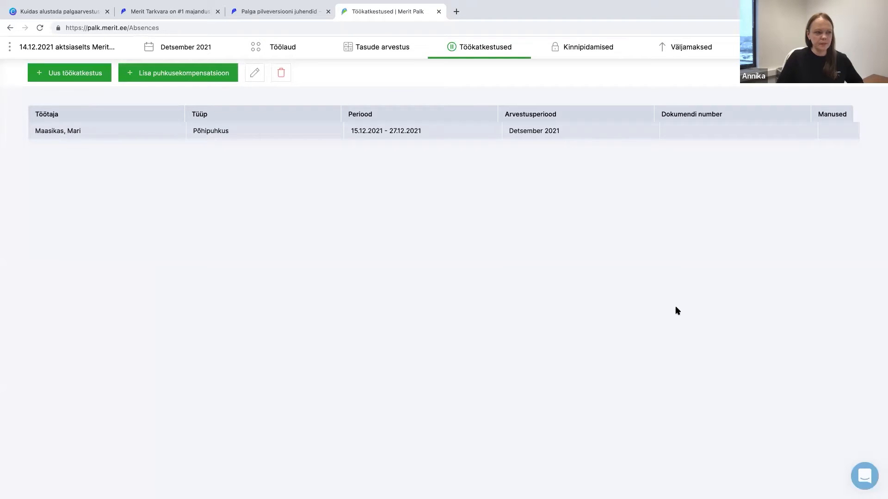
# Review the pay rows in Tasude arvestus and the deduction rows under Kinnipidamised.
pyautogui.click(377, 51)
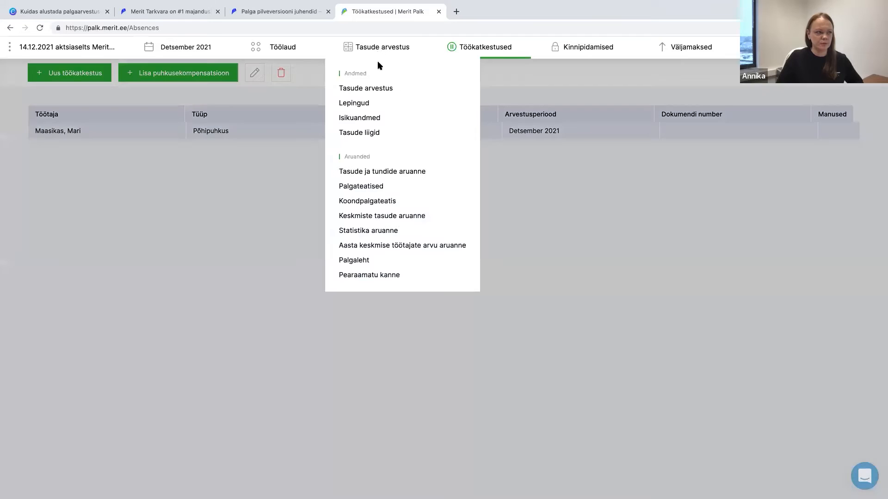
pyautogui.click(379, 89)
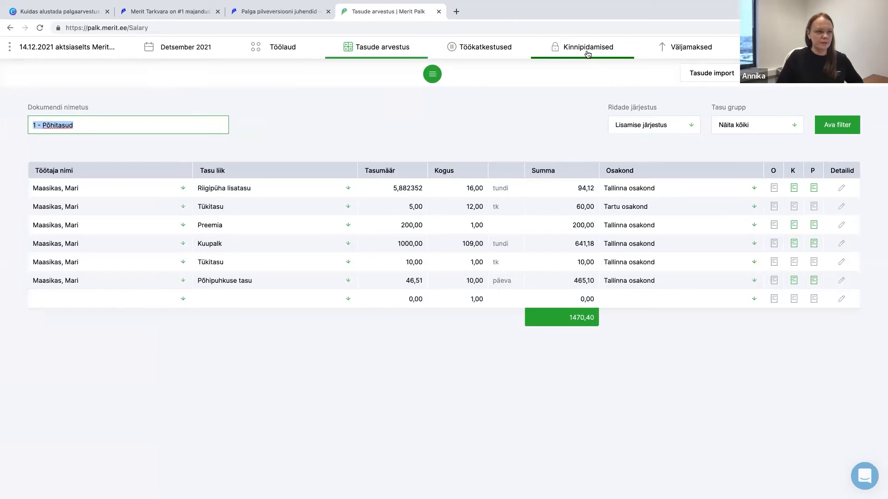
pyautogui.moveTo(588, 54)
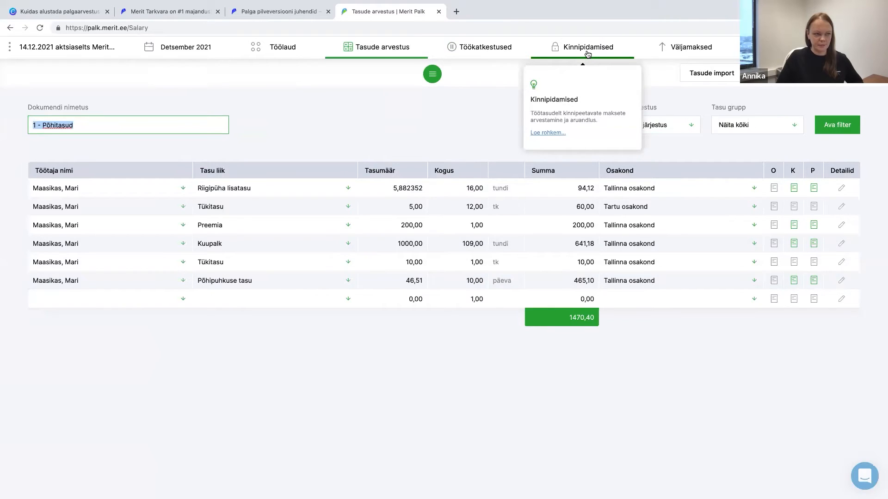
pyautogui.click(587, 54)
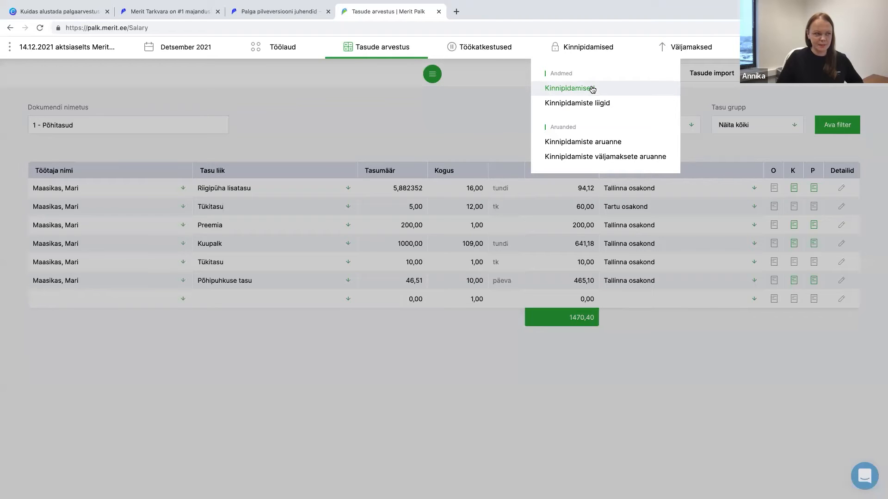
pyautogui.click(478, 86)
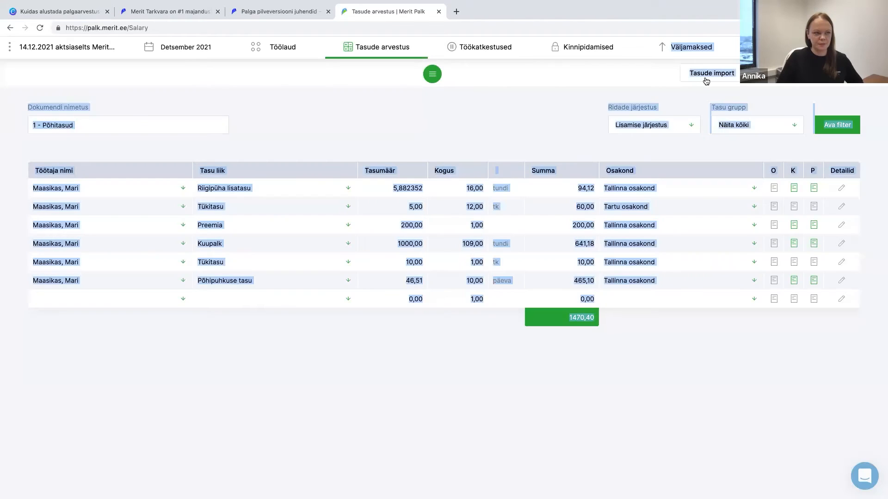
pyautogui.click(598, 54)
pyautogui.click(596, 89)
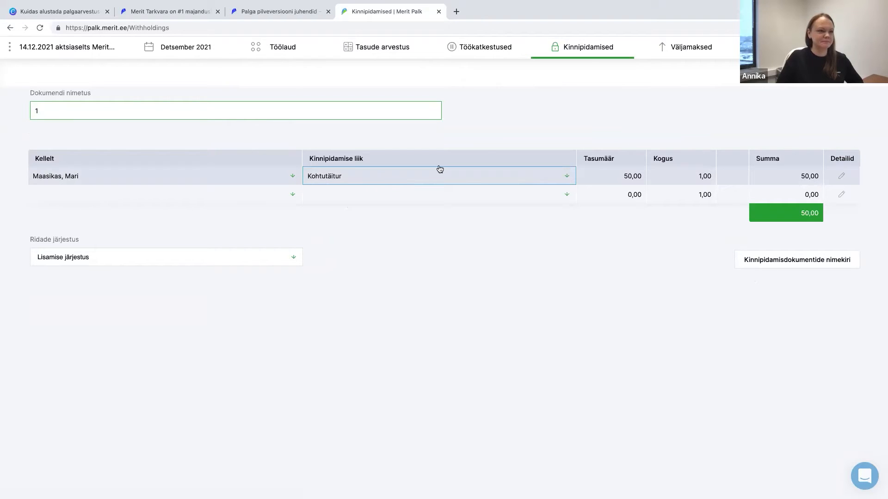
pyautogui.click(600, 50)
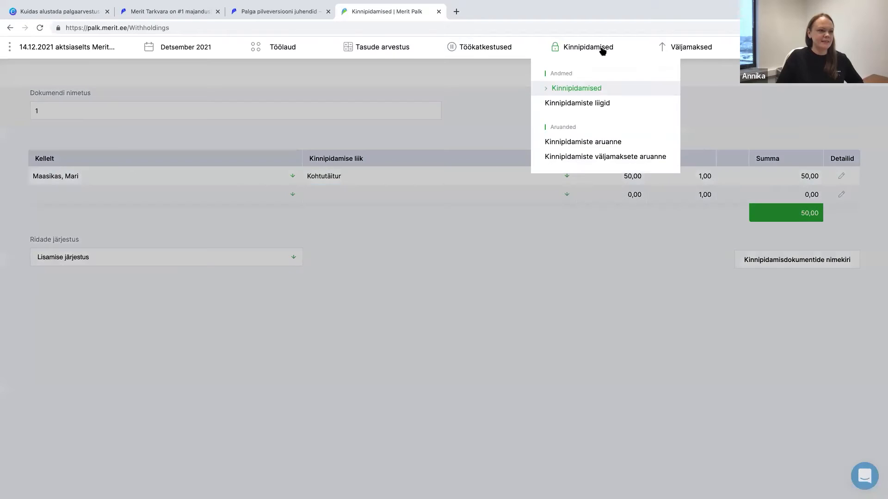
# Start a new payout under Väljamaksed with Väljamakse liik Kõik pangakontod and Tüüp Lisatasu väljamaksed.
pyautogui.click(688, 51)
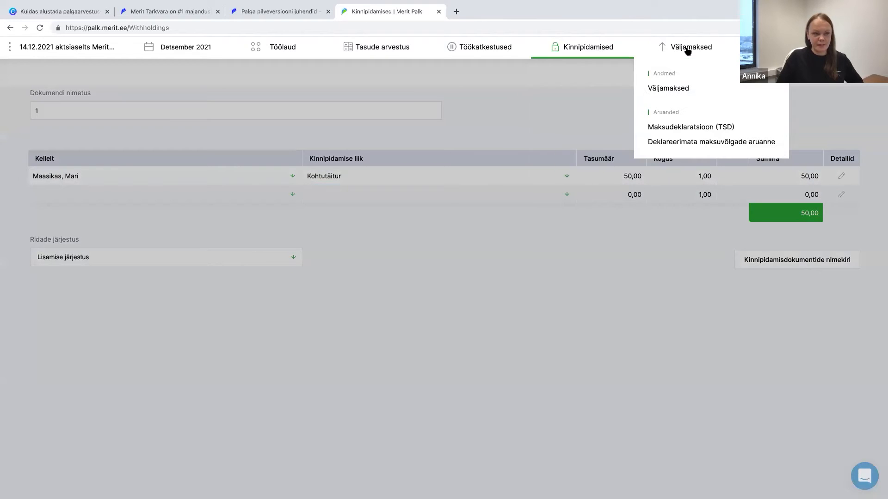
pyautogui.click(689, 93)
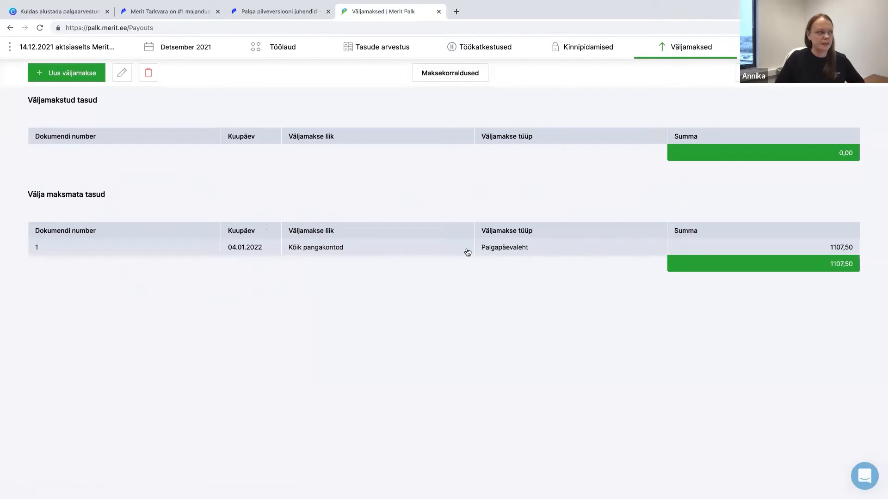
pyautogui.click(69, 79)
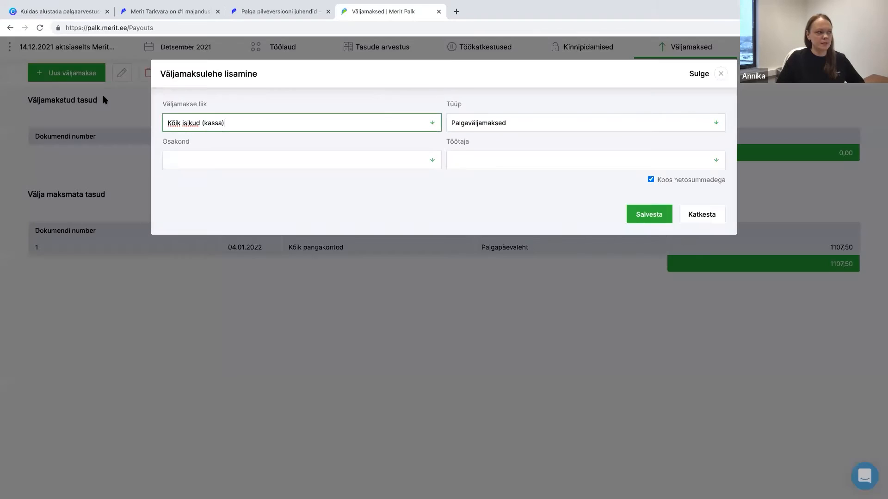
pyautogui.click(233, 123)
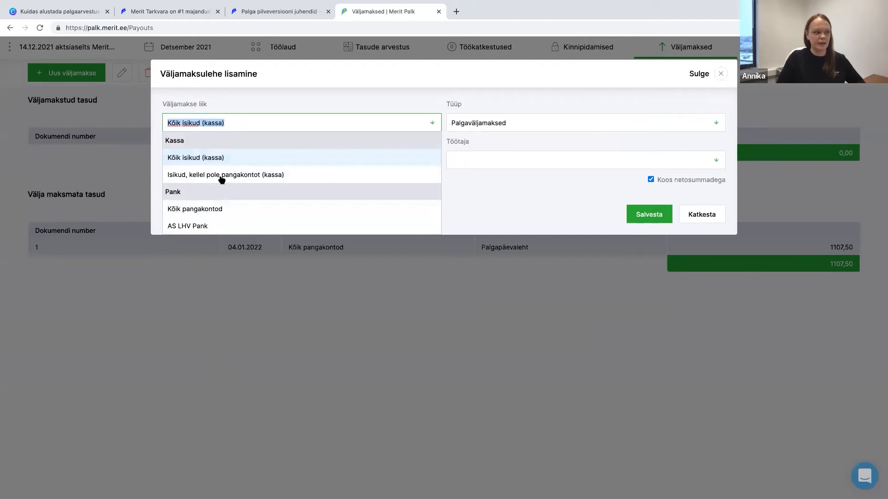
pyautogui.click(215, 210)
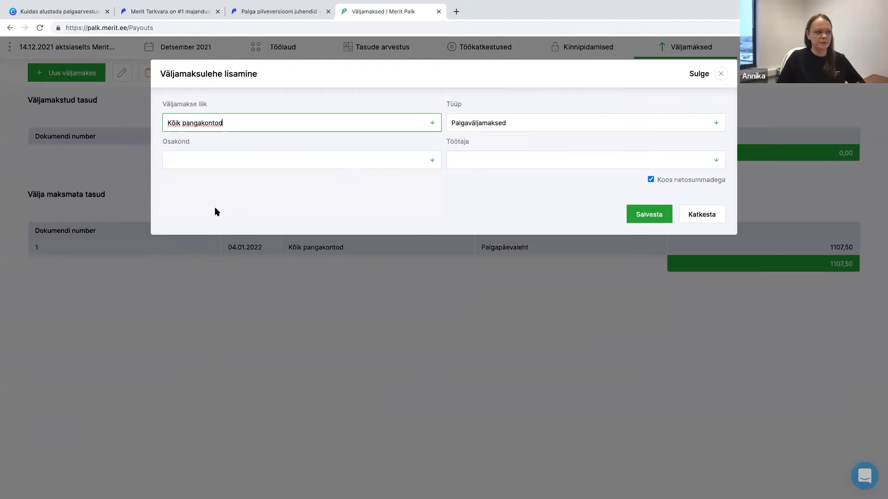
pyautogui.click(496, 123)
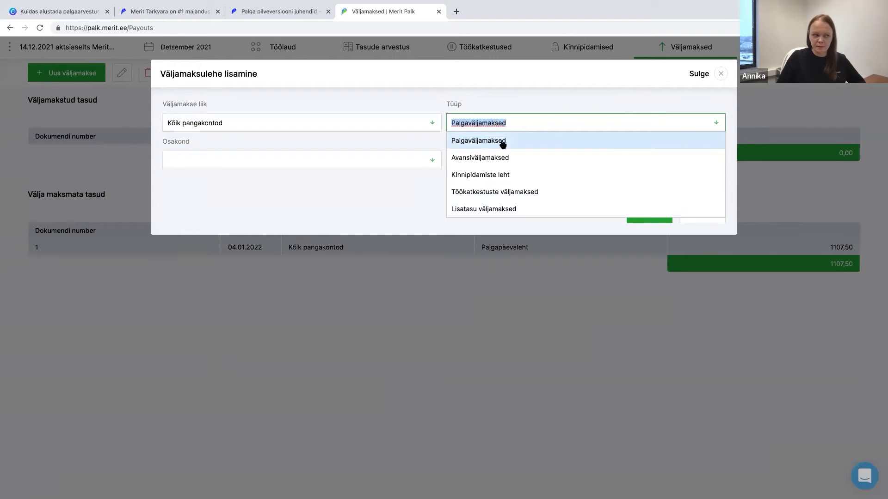
pyautogui.click(477, 210)
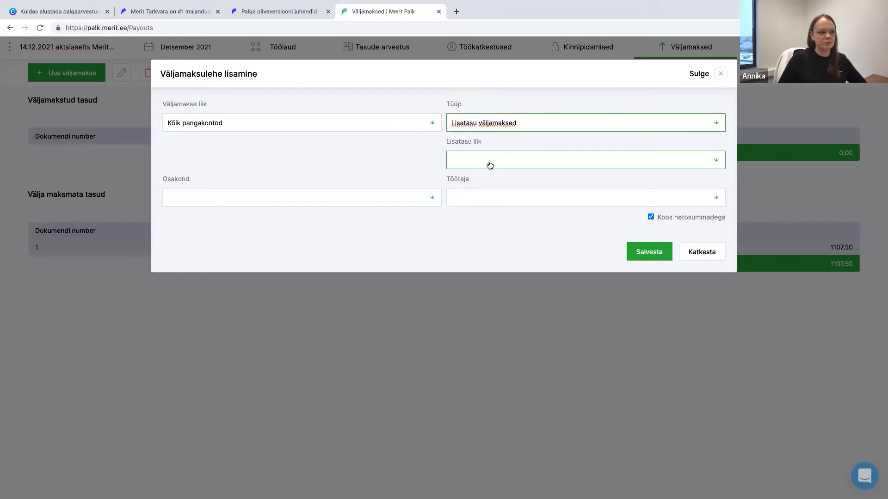
# Select Preemia as the payout's only Lisatasu liik and save the payout sheet.
pyautogui.click(490, 165)
pyautogui.scroll(-2, 534, 243)
pyautogui.click(456, 258)
pyautogui.click(412, 229)
pyautogui.click(512, 163)
pyautogui.click(409, 237)
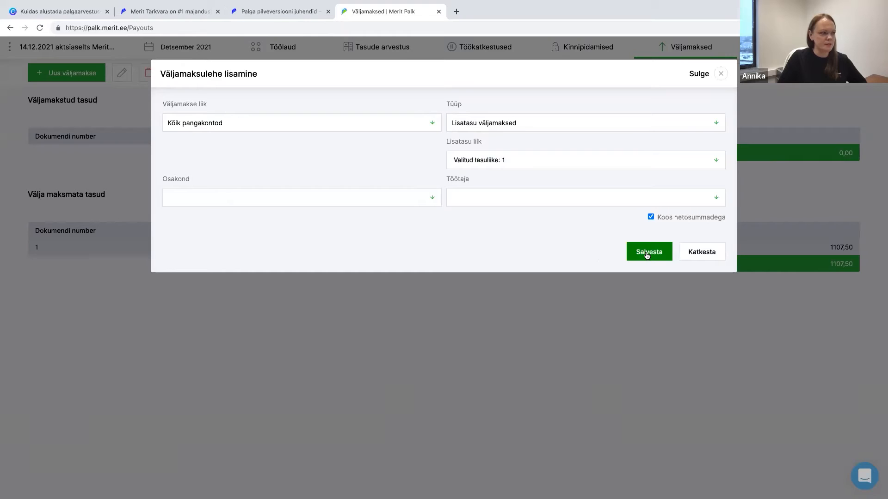
pyautogui.click(647, 254)
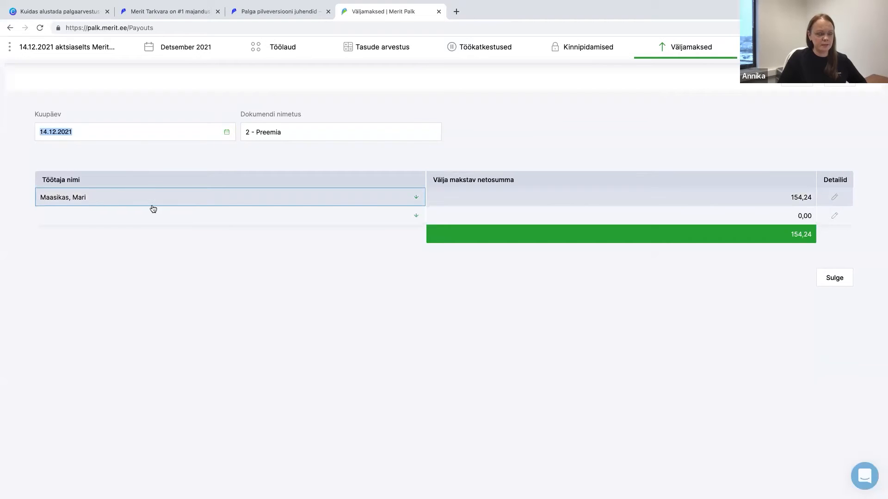
# Examine the employee's payout details in the Preemia sheet, cancel without changes and close the sheet.
pyautogui.click(838, 200)
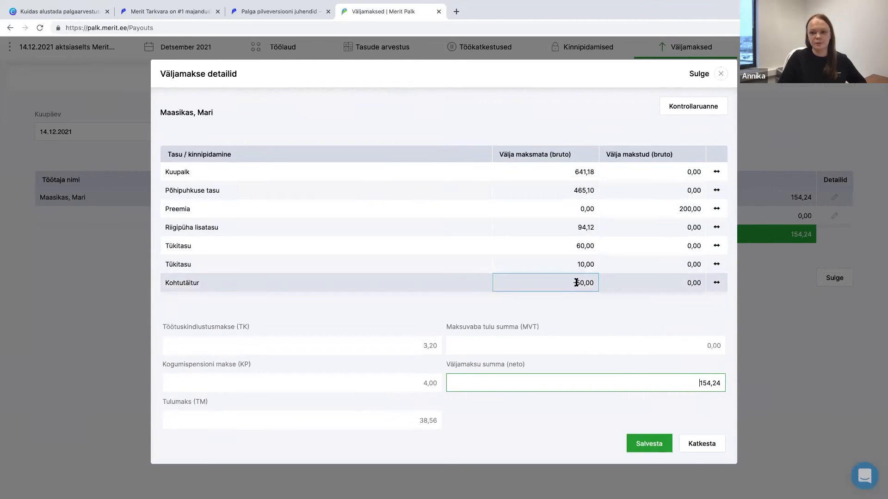
pyautogui.click(692, 445)
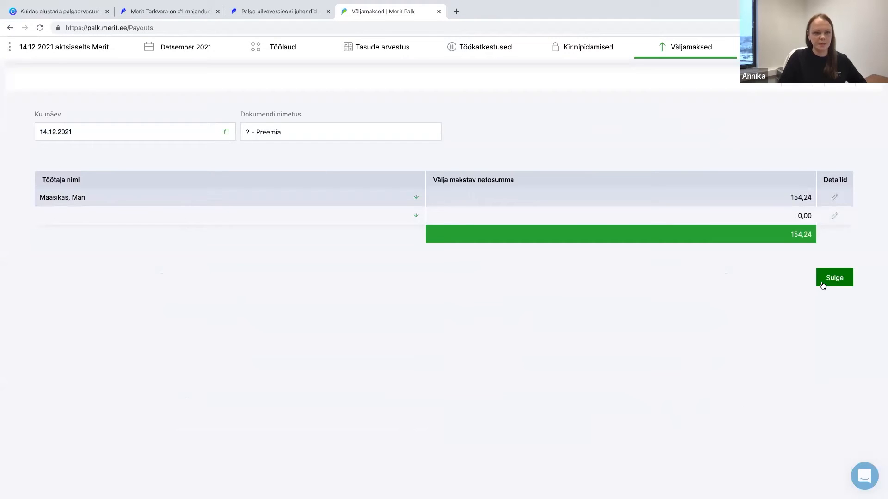
pyautogui.click(823, 284)
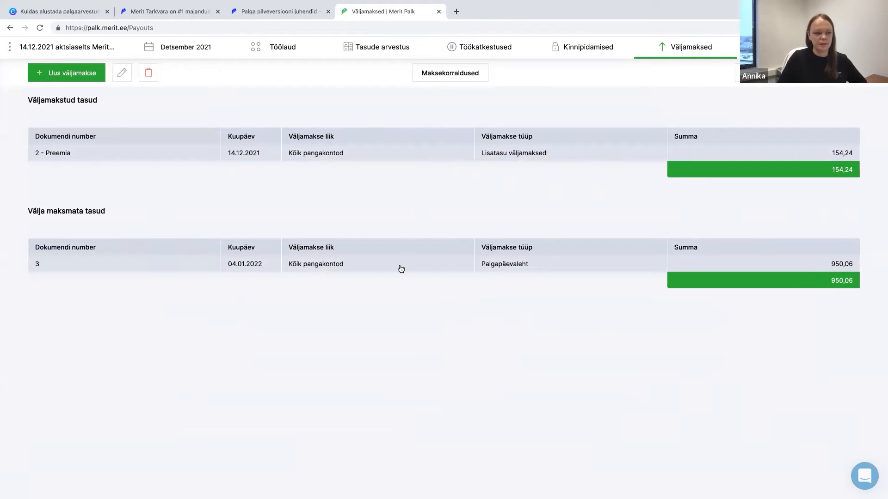
# Open the unpaid payout dated 04.01.2022 and confirm it.
pyautogui.click(352, 267)
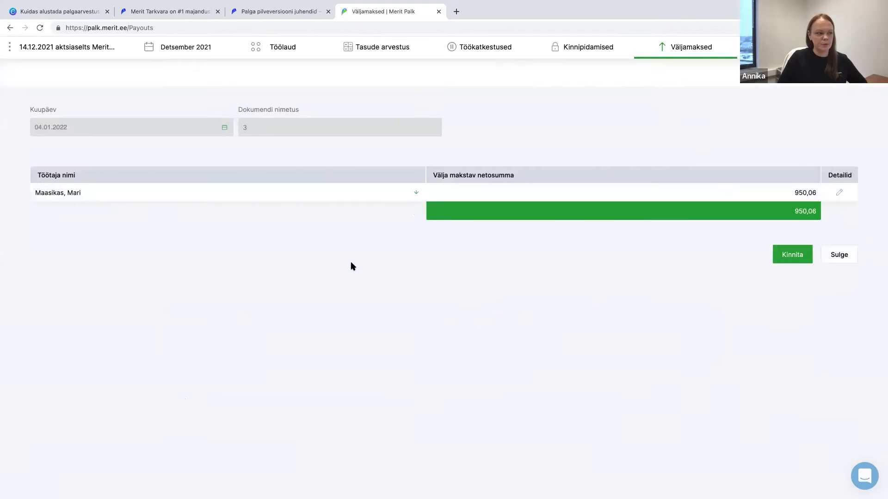
pyautogui.click(792, 255)
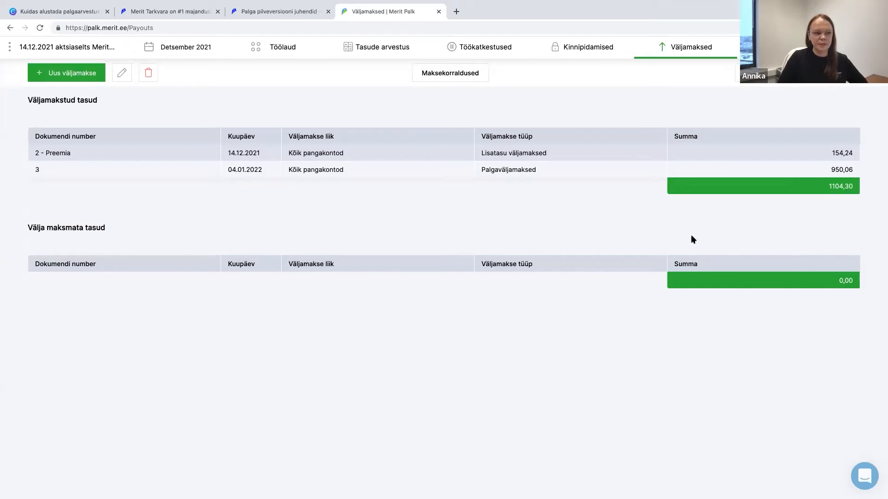
# Mark the Preemia payout for payment in a SEPA payment order file, view the paying bank account choices and cancel.
pyautogui.click(450, 73)
pyautogui.click(556, 207)
pyautogui.click(557, 206)
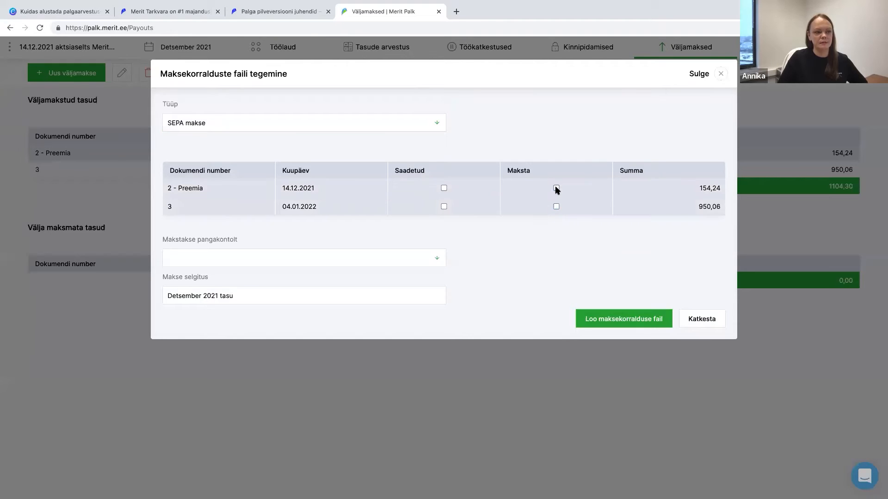
pyautogui.click(556, 188)
pyautogui.click(280, 258)
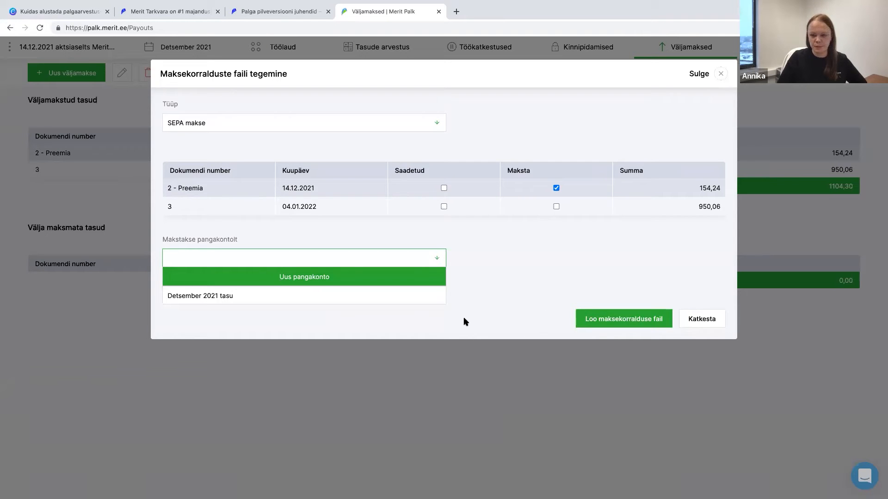
pyautogui.click(702, 319)
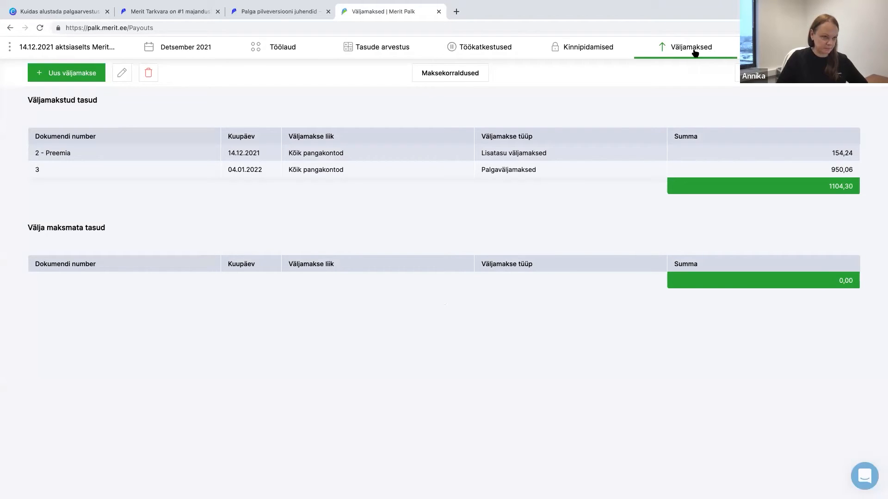
# Generate the payslips under Palgateatised with Kõik teatised, send them by e-mail and check the recipient address in the sending report.
pyautogui.click(354, 49)
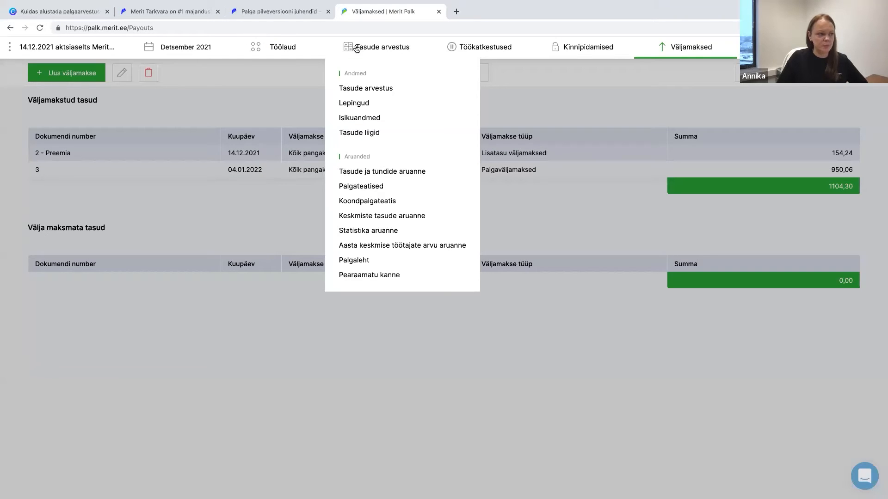
pyautogui.click(373, 187)
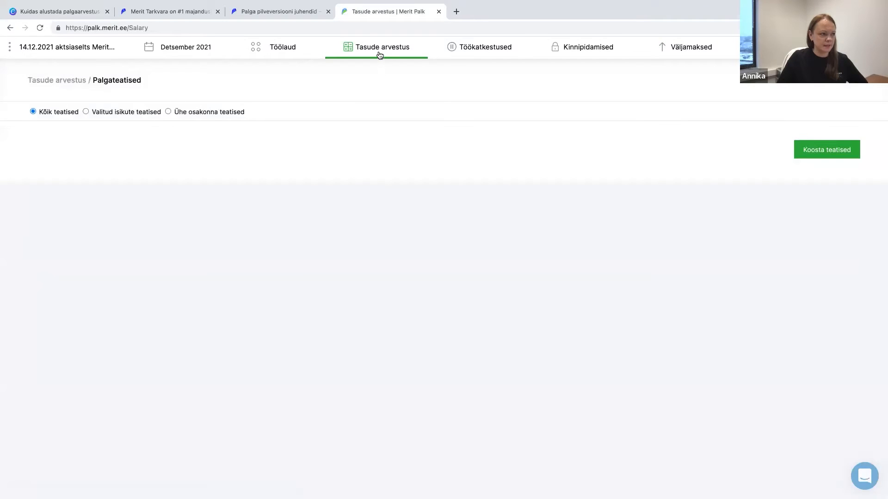
pyautogui.click(821, 147)
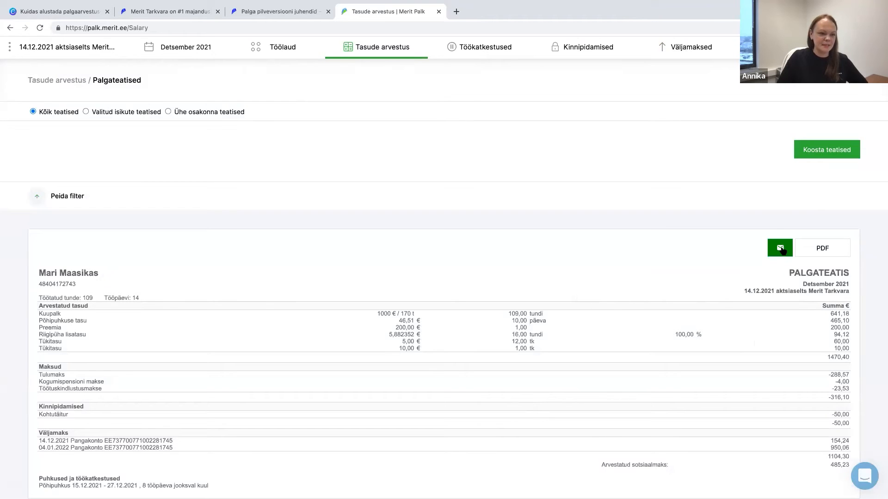
pyautogui.click(780, 249)
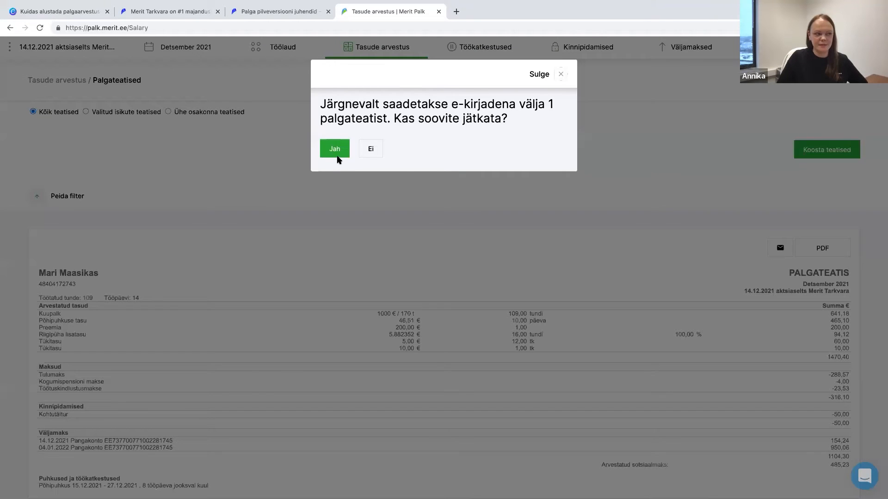
pyautogui.click(336, 155)
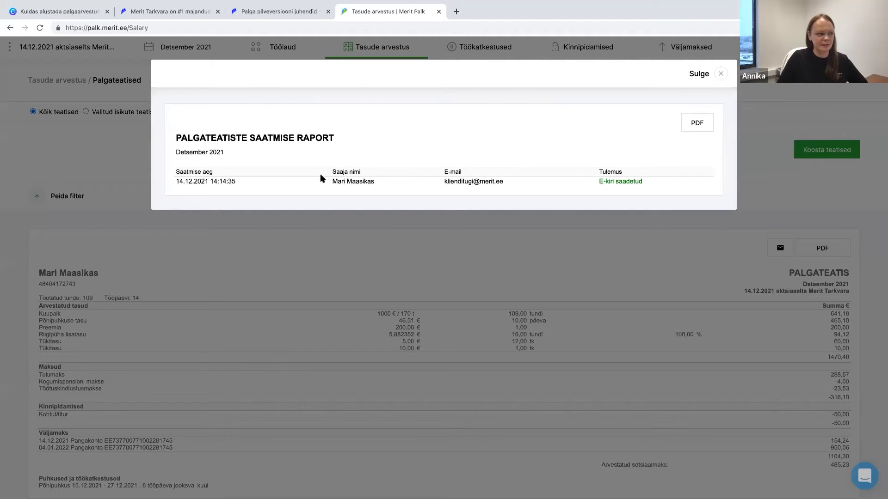
pyautogui.moveTo(443, 181); pyautogui.dragTo(504, 184)
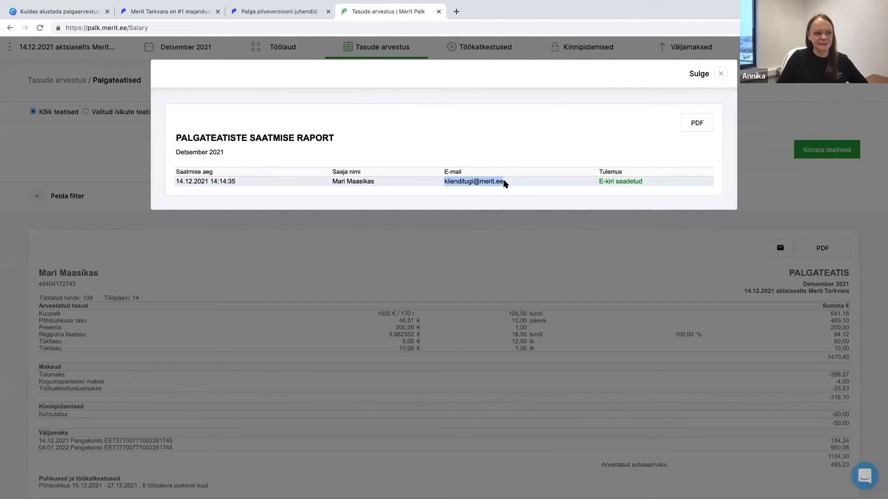
pyautogui.click(506, 184)
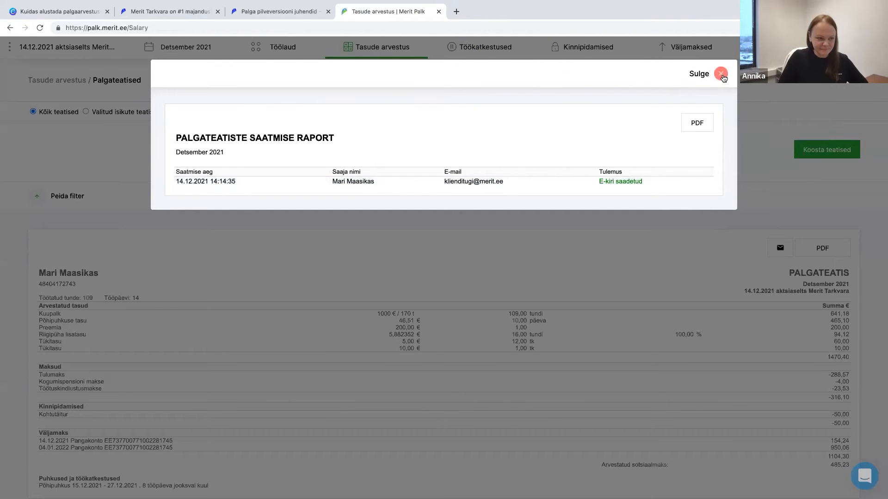
# Close the payslip sending report, then view the Väljamaksed report choices and the available payroll months.
pyautogui.click(711, 217)
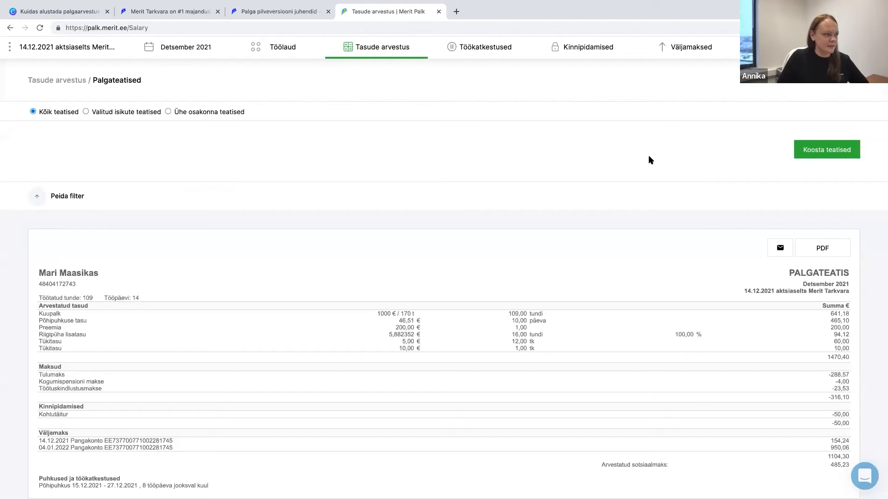
pyautogui.moveTo(693, 55)
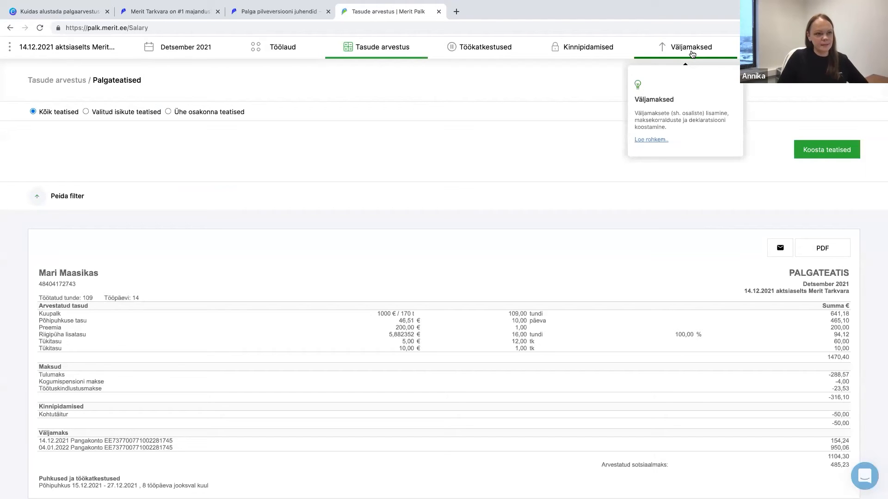
pyautogui.click(693, 55)
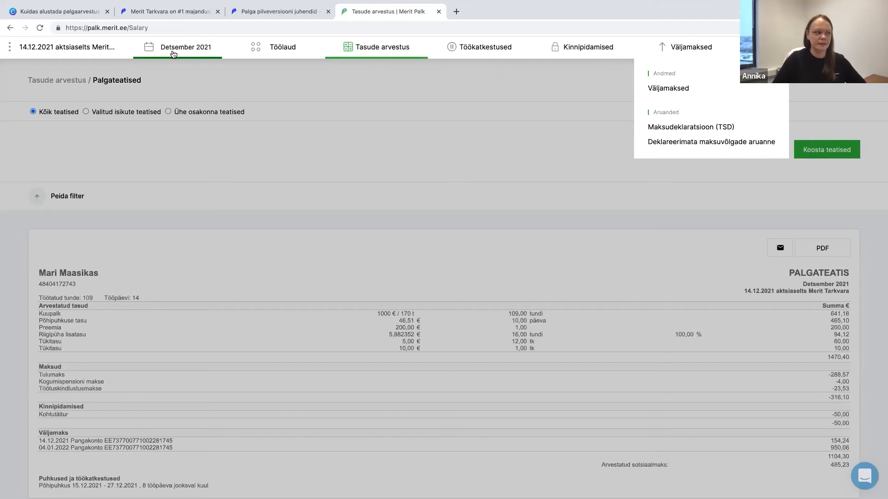
pyautogui.click(356, 164)
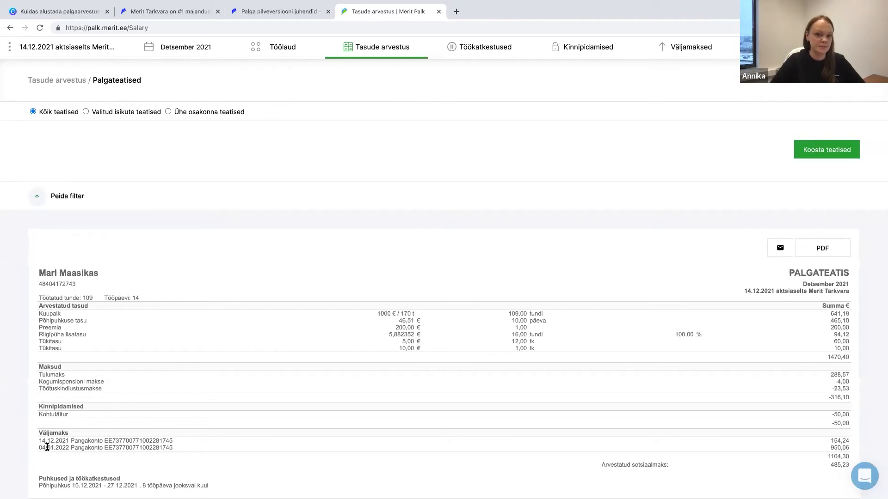
pyautogui.click(192, 51)
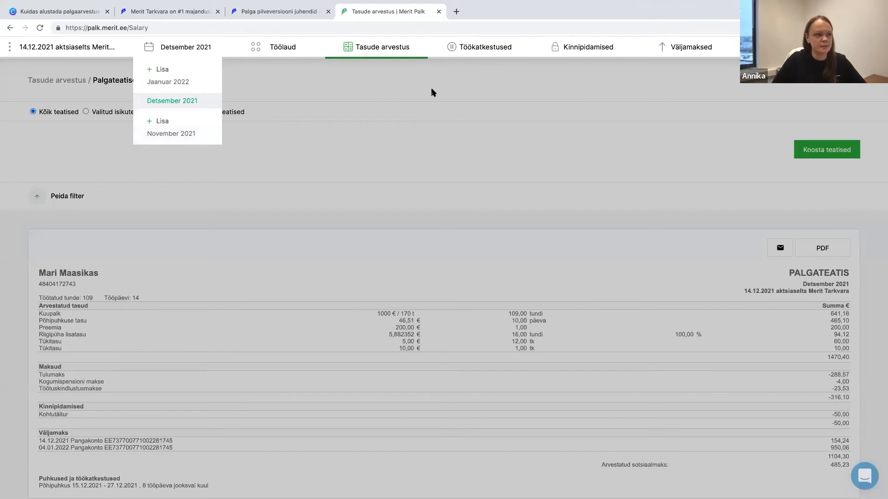
pyautogui.click(217, 59)
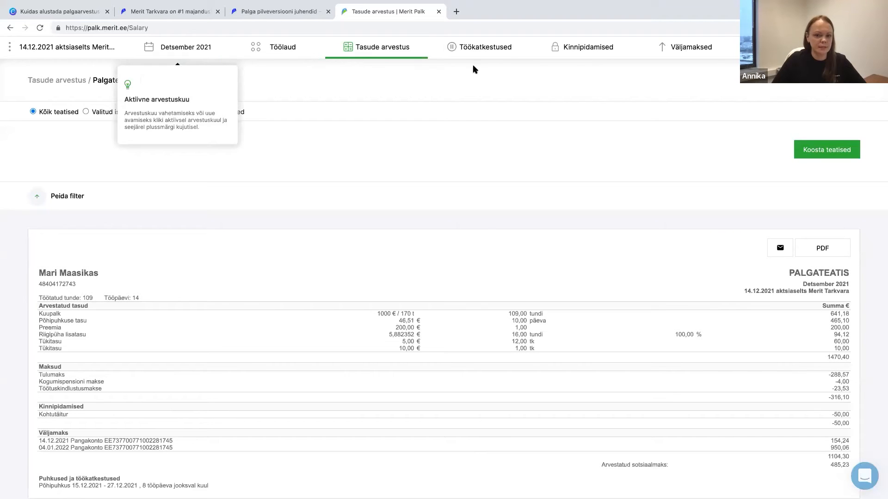
# Sign in again and open the Maksudeklaratsioon (TSD) report for Detsember 2021.
pyautogui.click(696, 54)
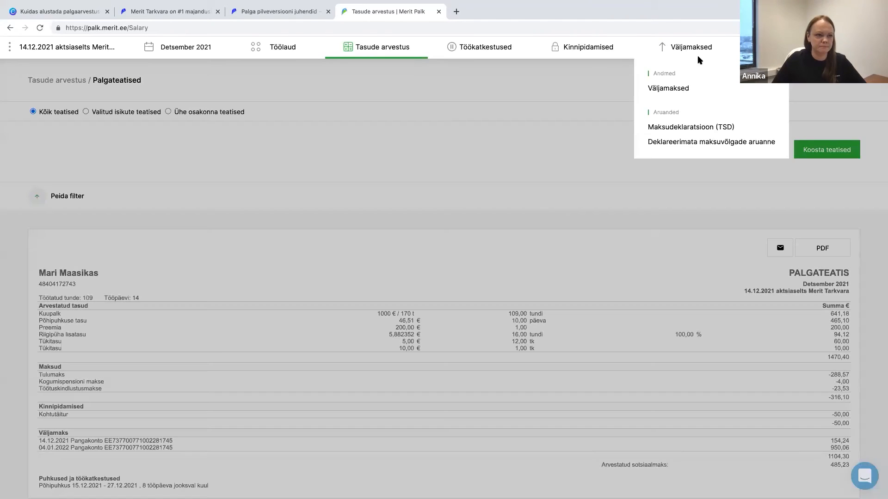
pyautogui.click(700, 129)
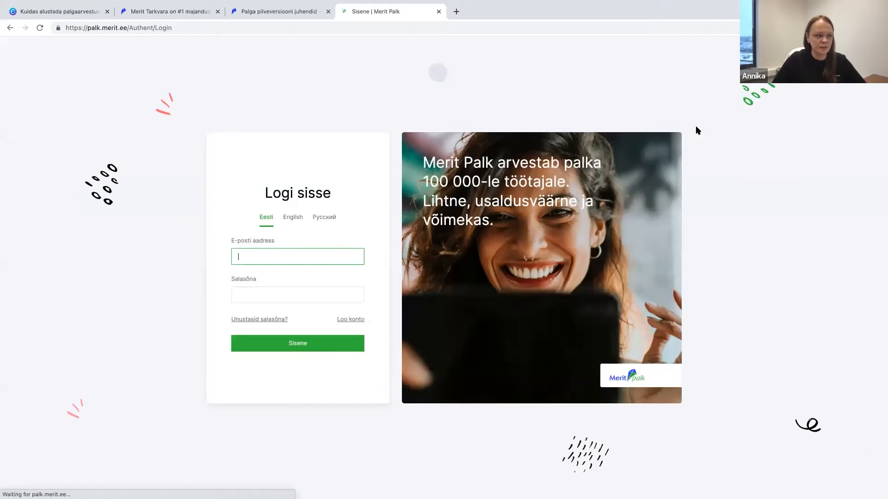
pyautogui.click(305, 343)
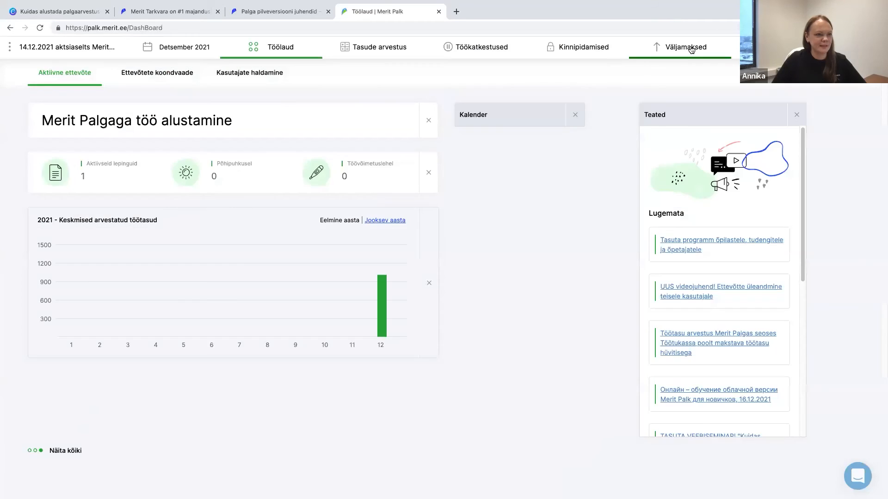
pyautogui.click(691, 48)
pyautogui.click(685, 127)
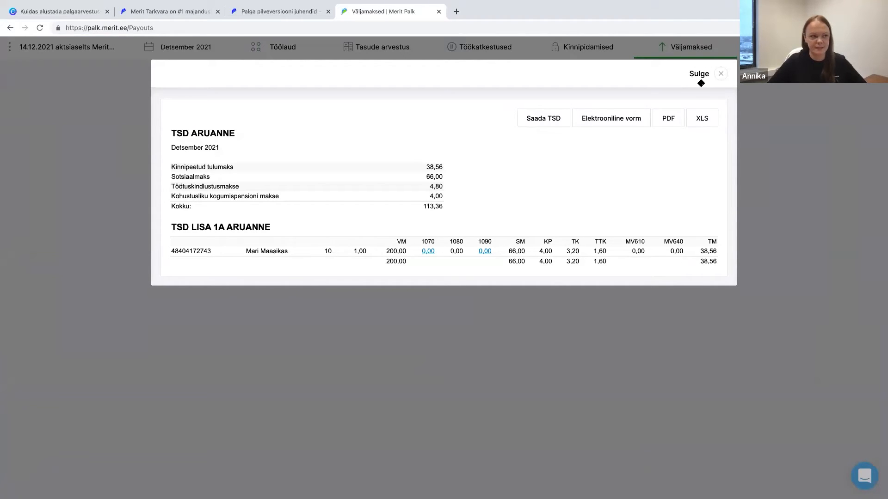
# View the Mobiil-ID and ID-kaart options for sending the TSD, cancel without sending and close the report.
pyautogui.click(551, 123)
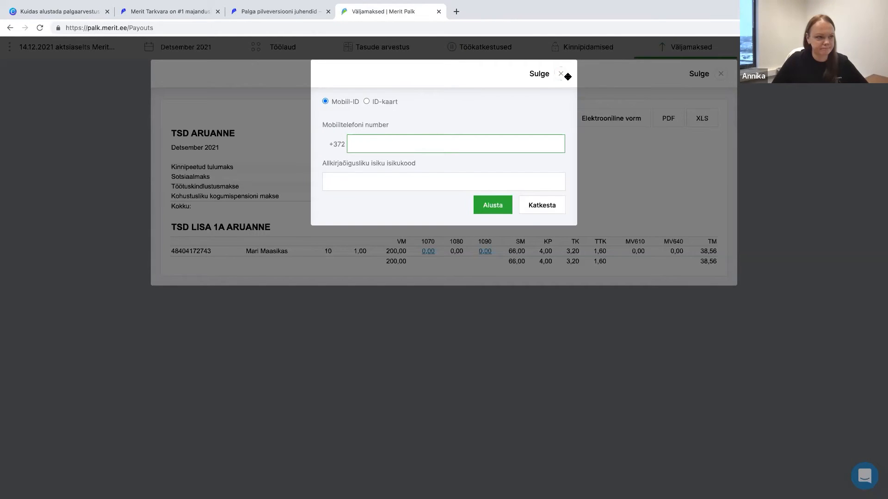
pyautogui.click(561, 73)
pyautogui.click(722, 75)
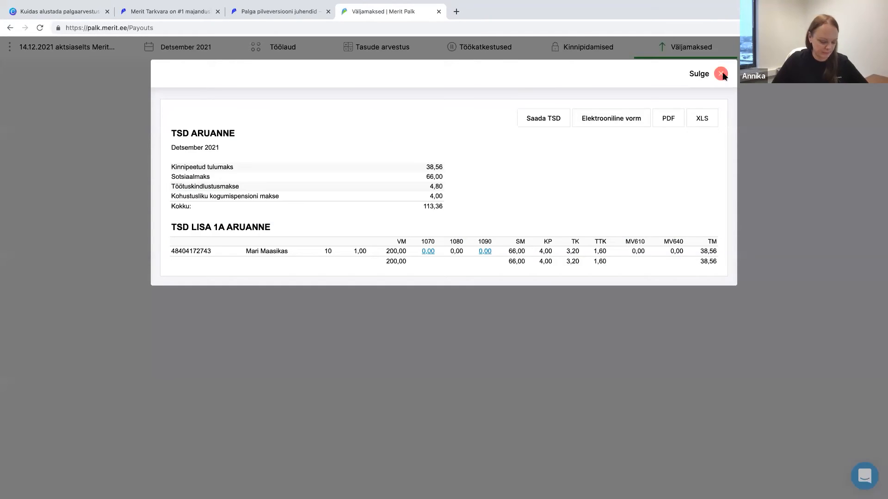
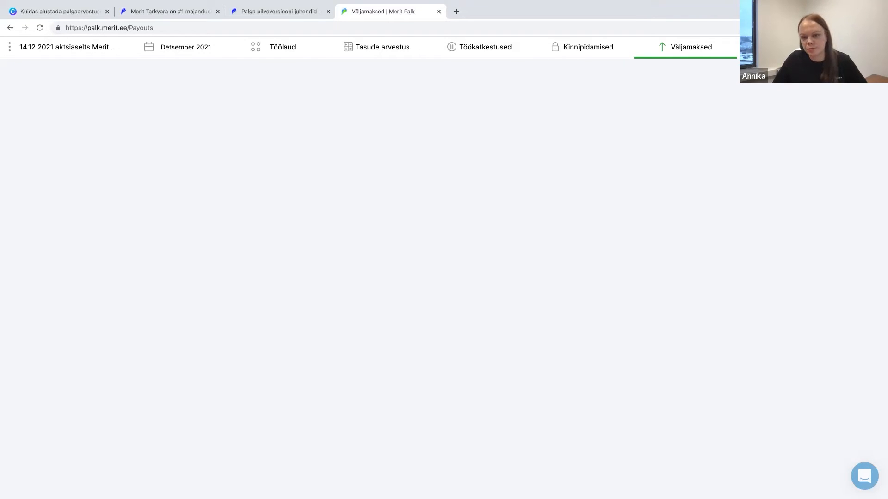
# Open the employee's Isikuandmed, view the exemption periods for the minimum social tax obligation and cancel without entering any.
pyautogui.click(377, 49)
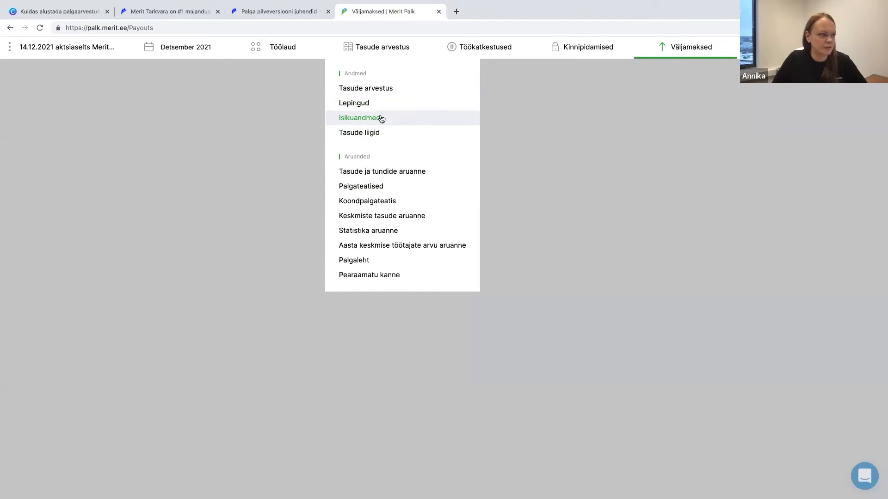
pyautogui.click(380, 117)
pyautogui.click(391, 135)
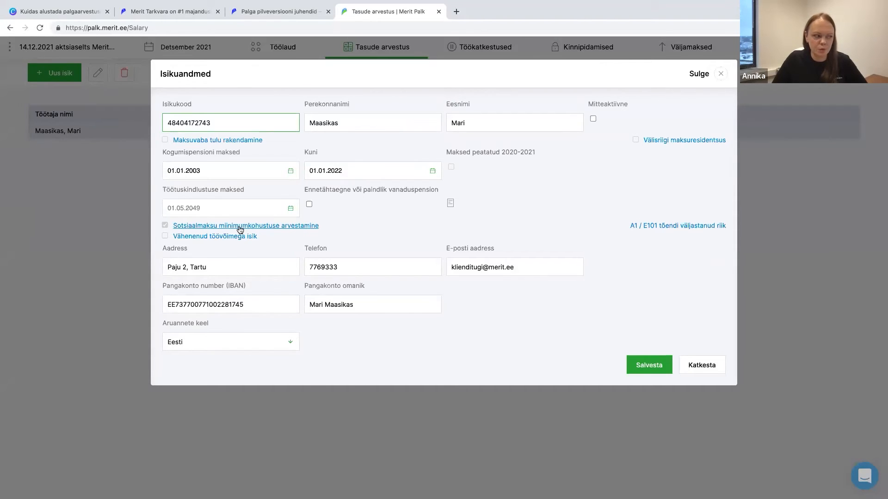
pyautogui.click(240, 227)
pyautogui.click(416, 217)
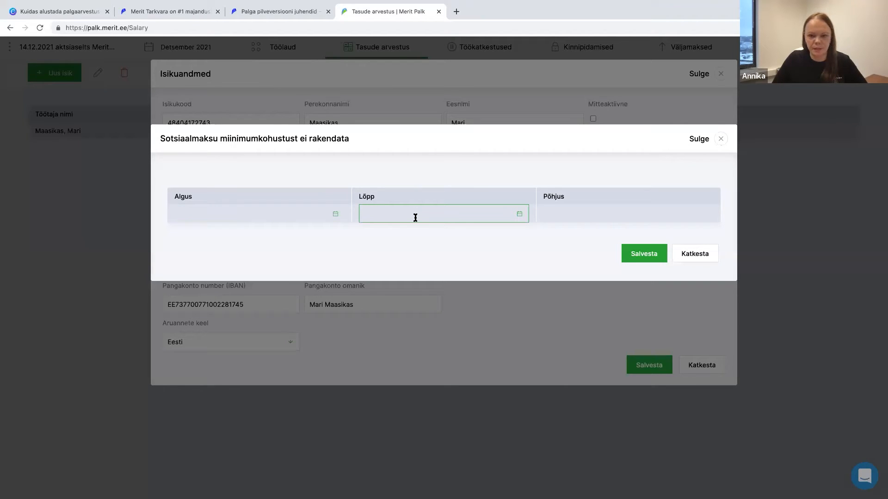
pyautogui.click(701, 256)
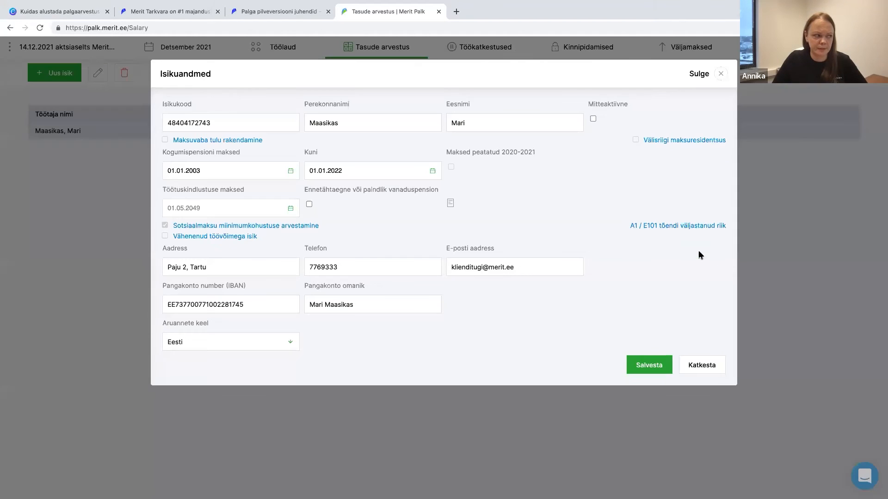
# View the Rakendamise alus choices under Maksuvaba tulu rakendamine, cancel and leave the employee's personal data without changes.
pyautogui.click(232, 144)
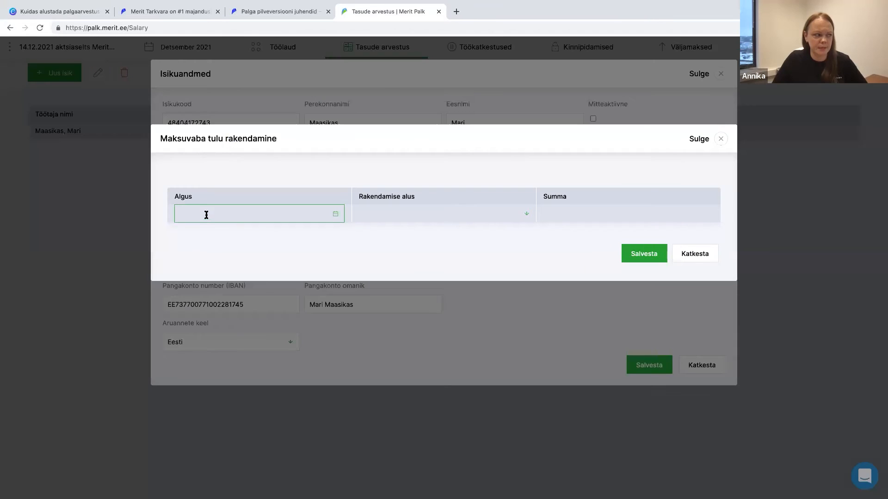
pyautogui.click(387, 216)
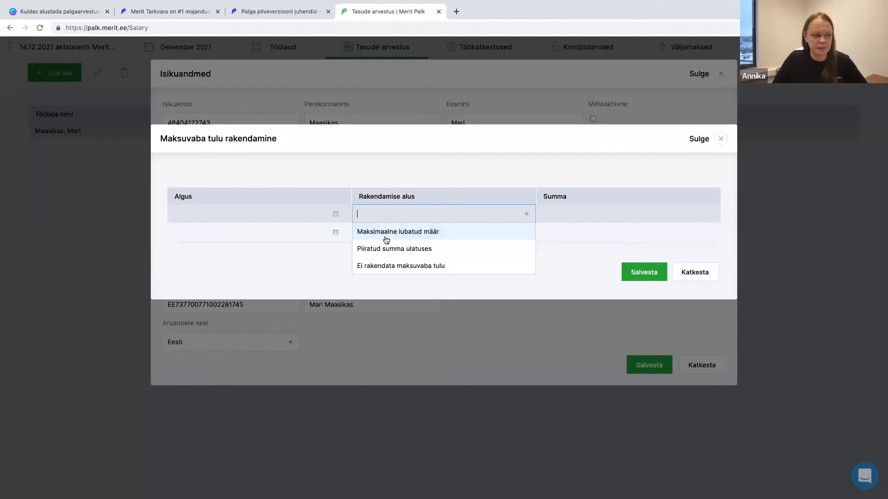
pyautogui.click(692, 272)
pyautogui.click(718, 363)
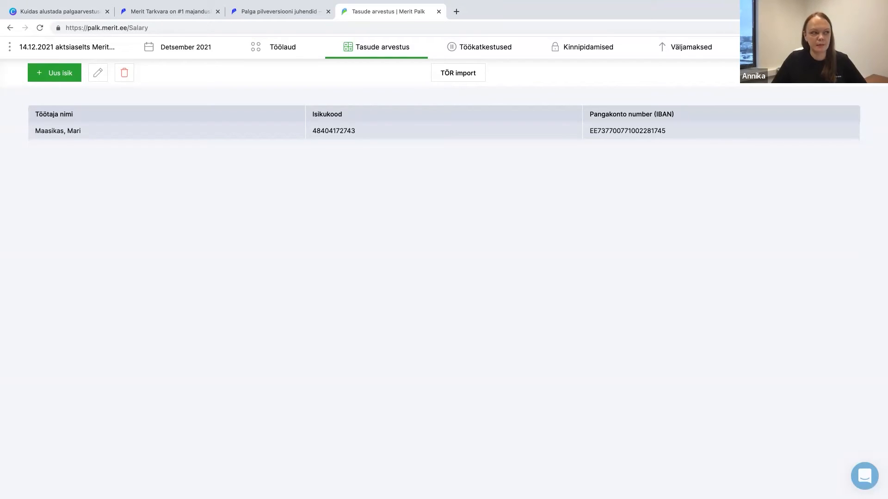
# Generate the Palgateatised with Kõik teatised and examine the payout dates and accounts under Väljamaks.
pyautogui.click(387, 53)
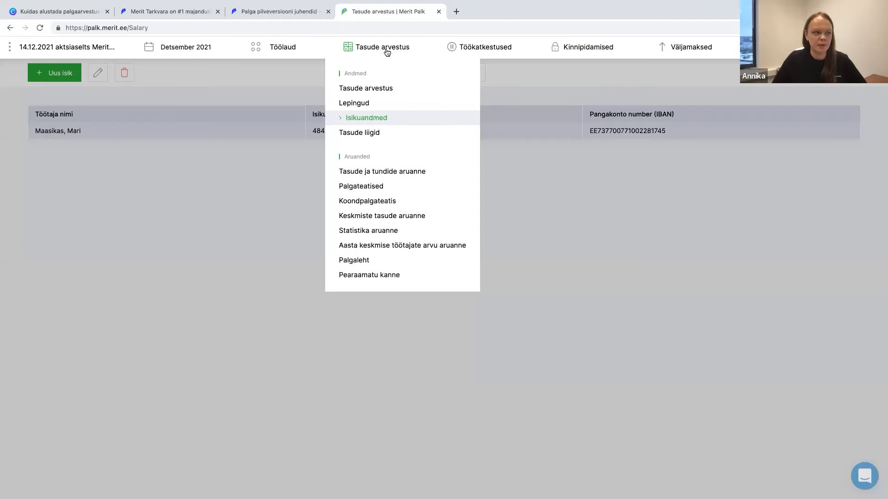
pyautogui.click(384, 187)
pyautogui.click(828, 153)
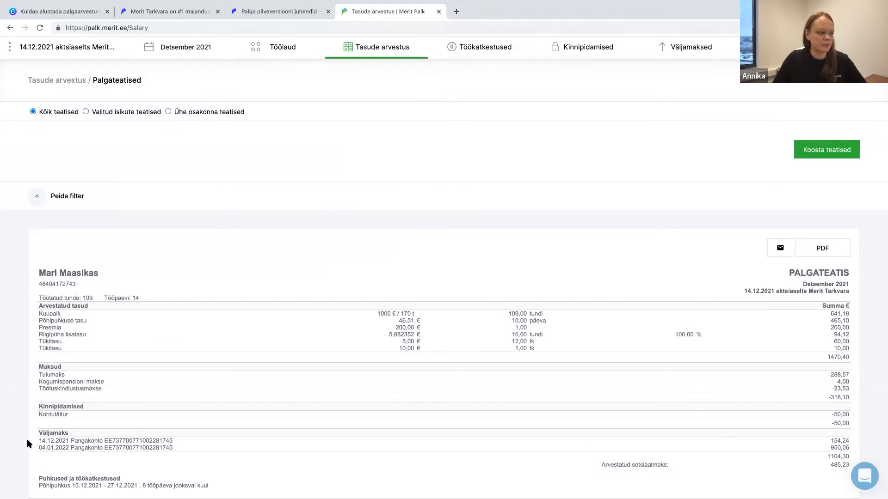
pyautogui.moveTo(59, 441); pyautogui.dragTo(49, 445)
pyautogui.click(50, 445)
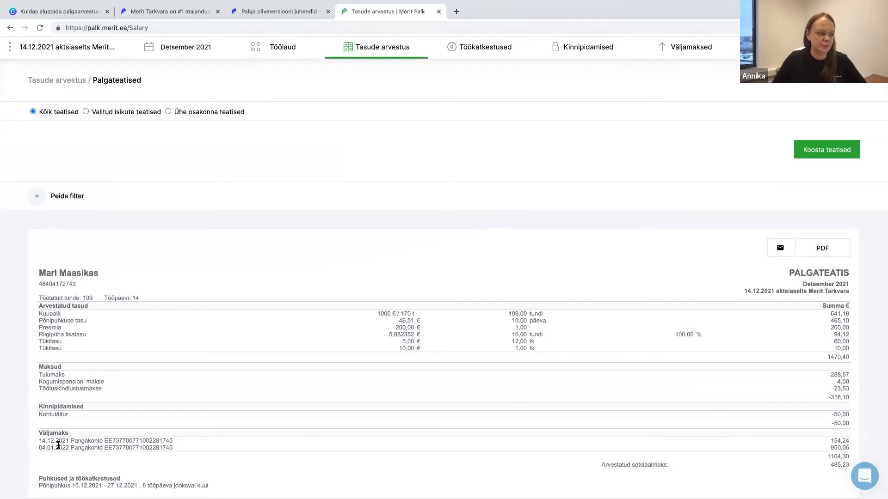
pyautogui.moveTo(57, 440); pyautogui.dragTo(125, 442)
pyautogui.click(125, 442)
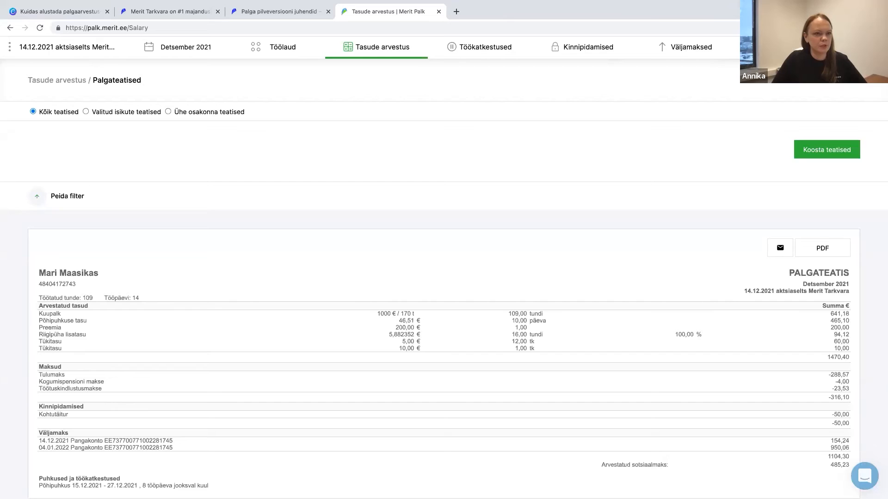
# Choose SEPA koondmakse as the payment order file type for the payouts and cancel without creating the file.
pyautogui.click(670, 48)
pyautogui.click(673, 87)
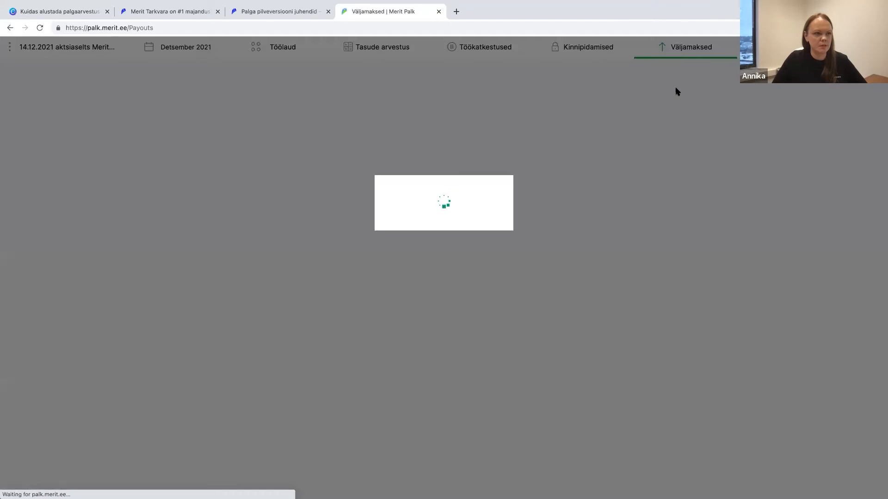
pyautogui.click(450, 73)
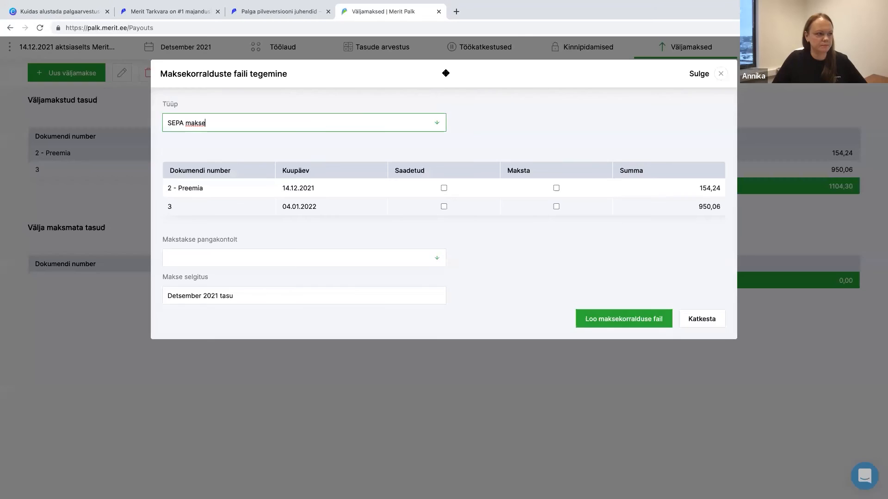
pyautogui.click(278, 122)
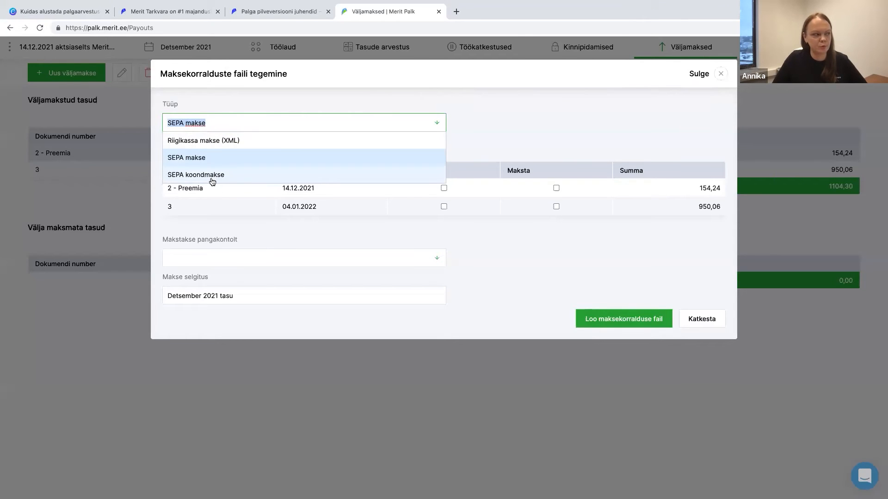
pyautogui.click(212, 179)
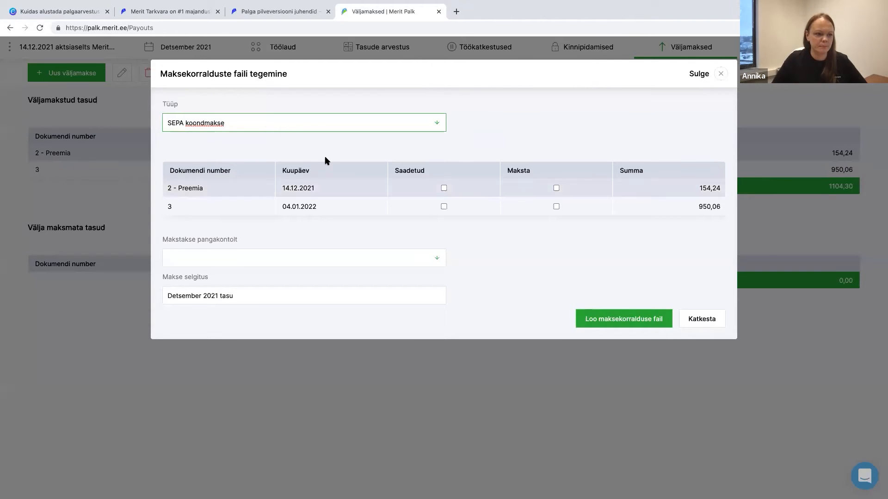
pyautogui.click(689, 319)
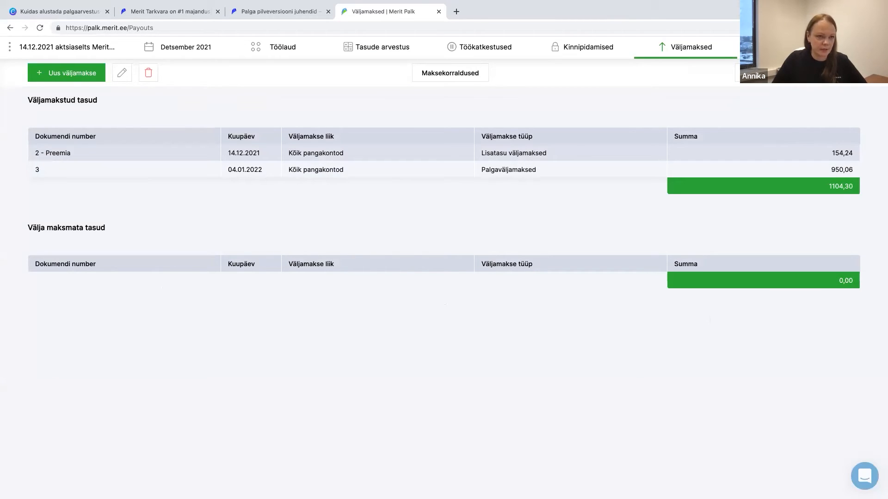
# Open Muud seadistused in the settings and examine the holiday expiry, TSD sending and Merit Aktiva options.
pyautogui.click(745, 73)
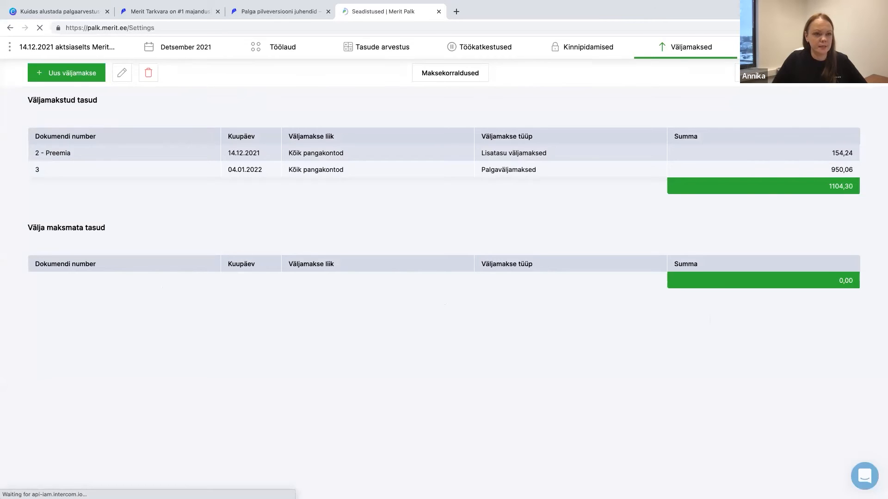
pyautogui.click(42, 291)
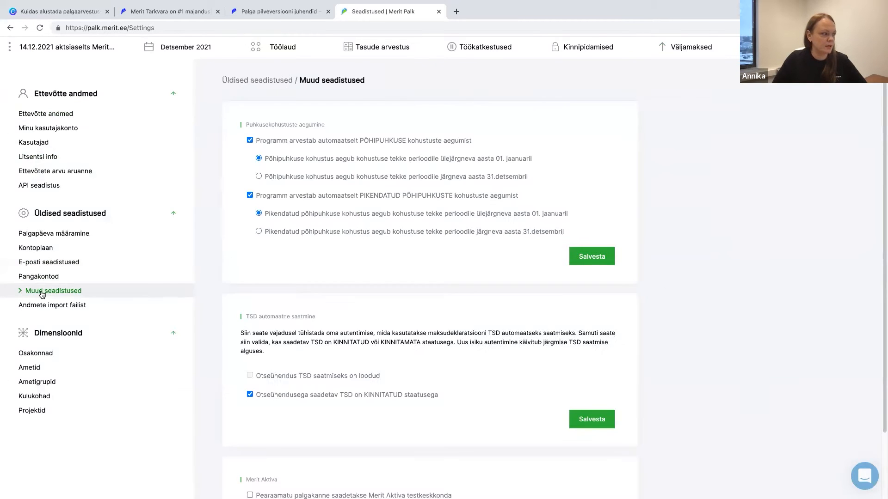
pyautogui.scroll(-2, 310, 324)
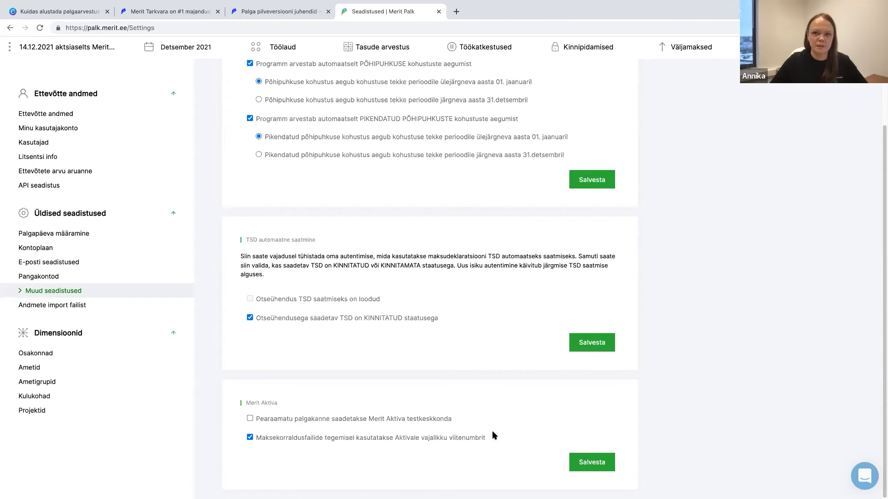
pyautogui.scroll(2, 402, 111)
pyautogui.scroll(1, 412, 89)
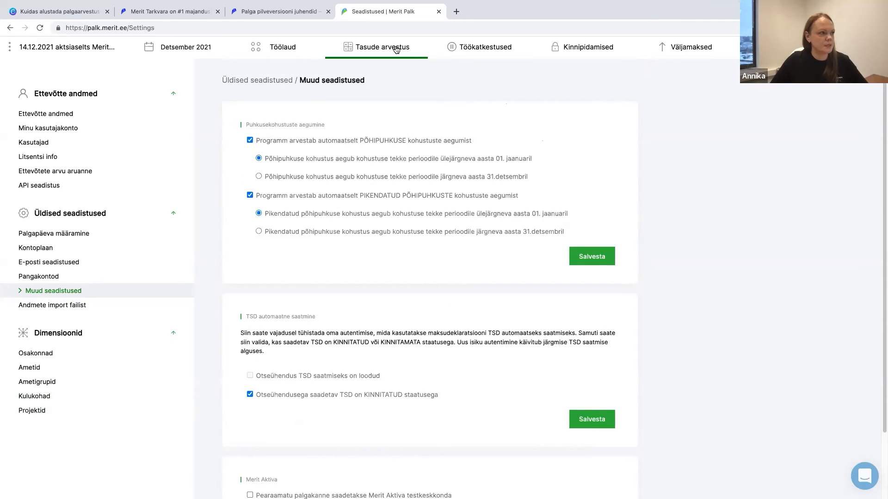
# Add the November 2021 payroll period and switch to it.
pyautogui.click(476, 54)
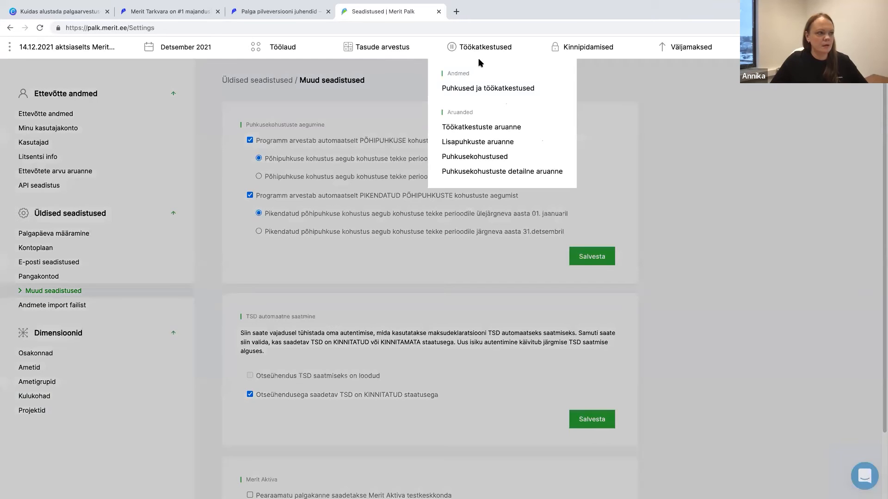
pyautogui.click(183, 47)
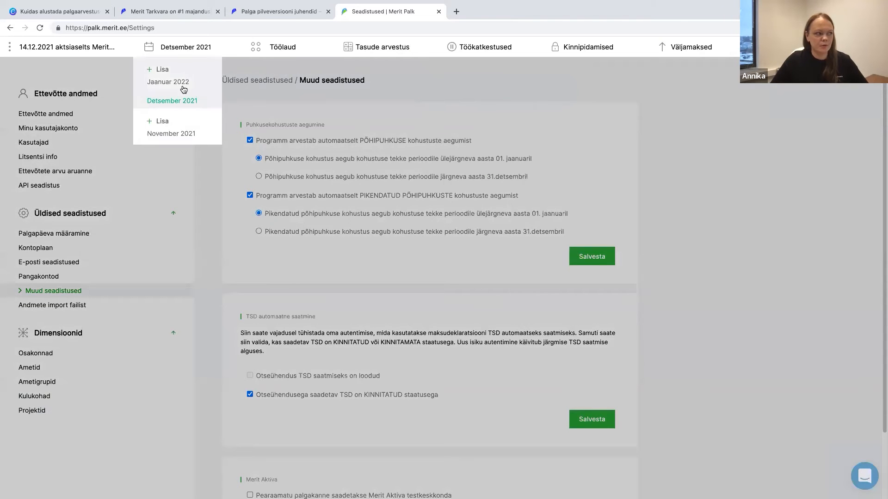
pyautogui.click(167, 135)
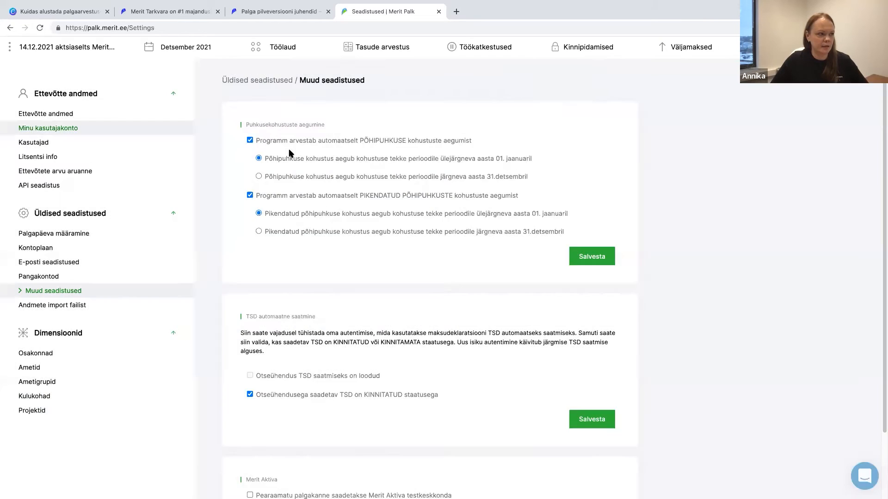
pyautogui.click(331, 145)
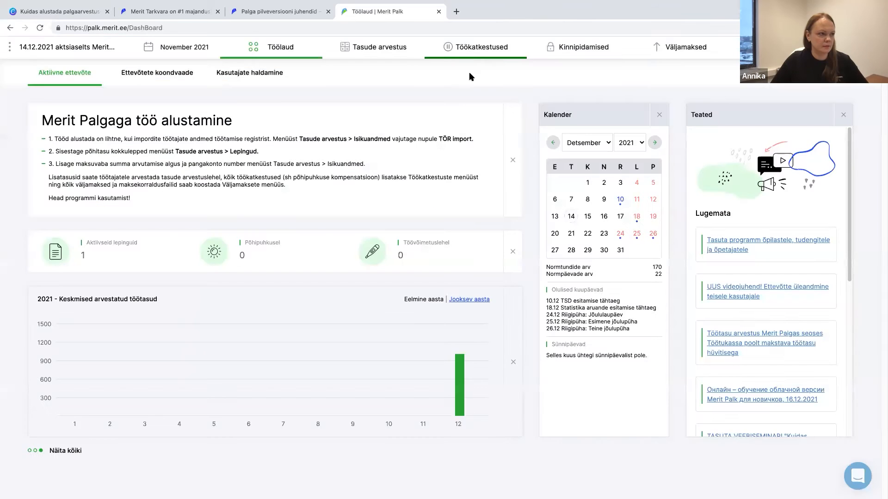
# Start a new absence for the employee in Puhkused ja töökatkestused and choose Lapsepuhkus as its Liik.
pyautogui.moveTo(469, 55)
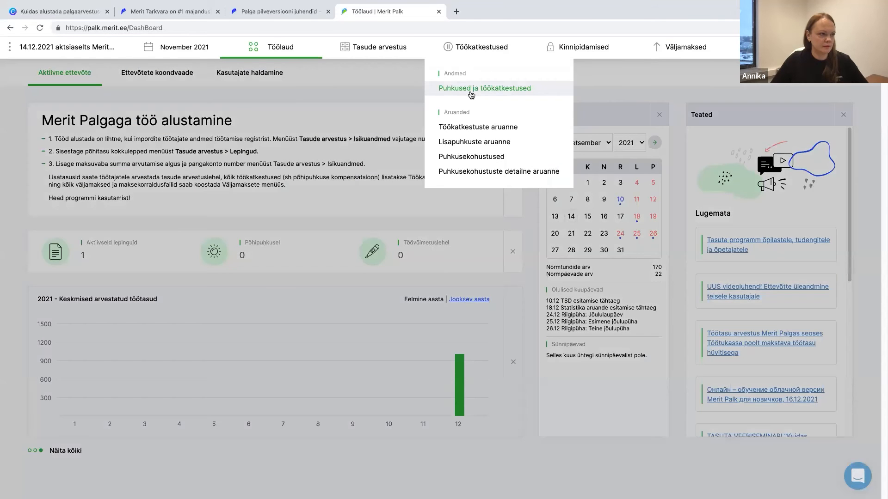
pyautogui.click(471, 89)
pyautogui.click(82, 79)
pyautogui.click(178, 162)
pyautogui.click(188, 178)
pyautogui.click(501, 166)
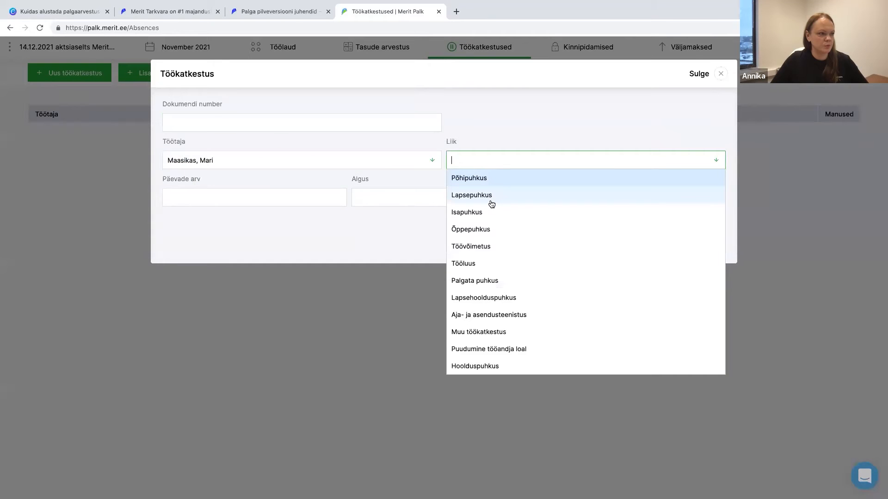
pyautogui.click(490, 198)
# Set the absence period from 15.11.2021 to 16.11.2021 and save the absence.
pyautogui.click(429, 235)
pyautogui.write('15.11')
pyautogui.click(547, 238)
pyautogui.write('16.11')
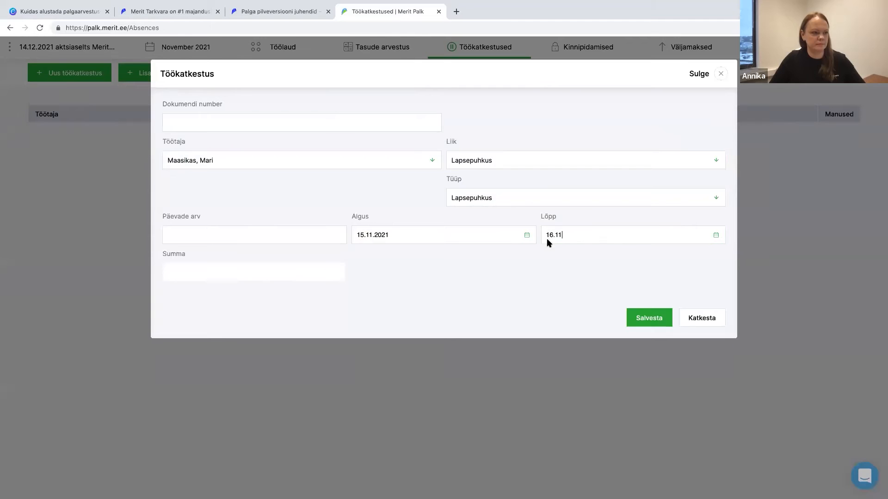
pyautogui.click(653, 318)
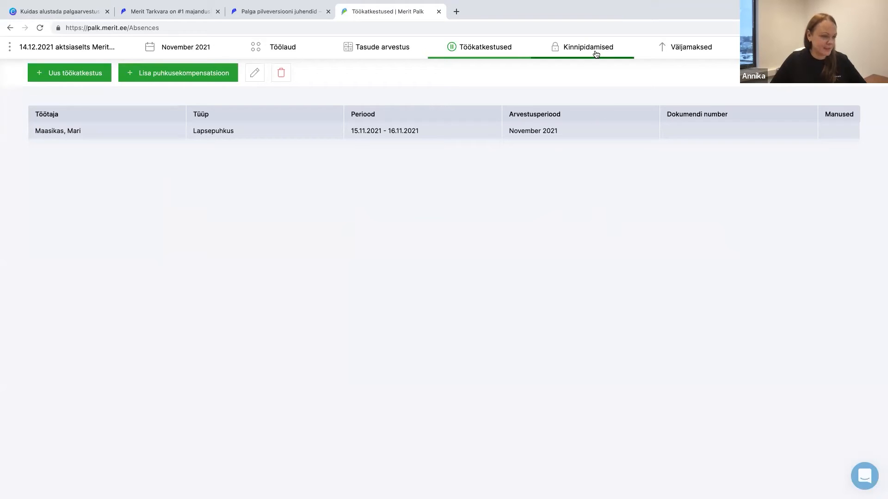
# Start a new person in Isikuandmed with a placeholder Isikukood, go to the Pangakonto number field and cancel without saving.
pyautogui.moveTo(596, 54)
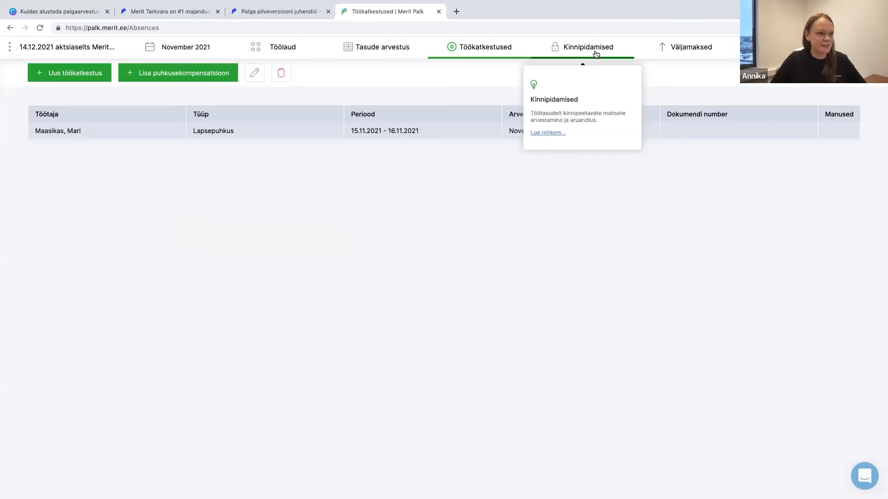
pyautogui.click(596, 54)
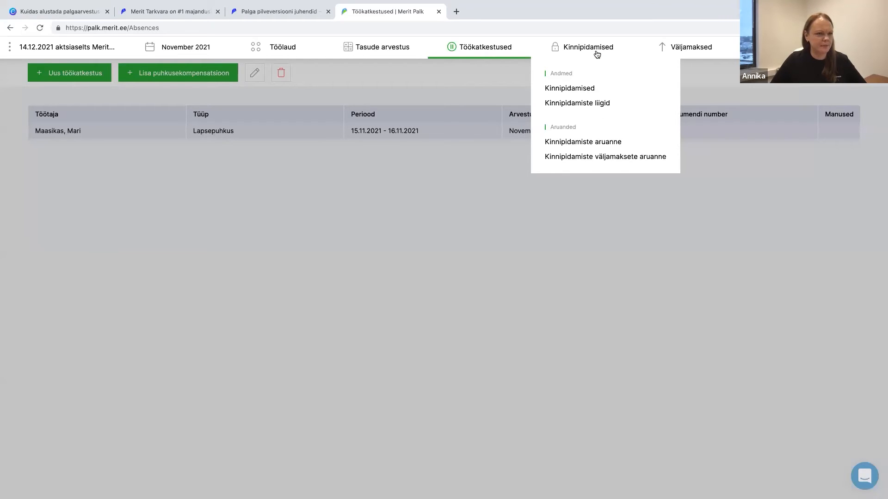
pyautogui.click(372, 49)
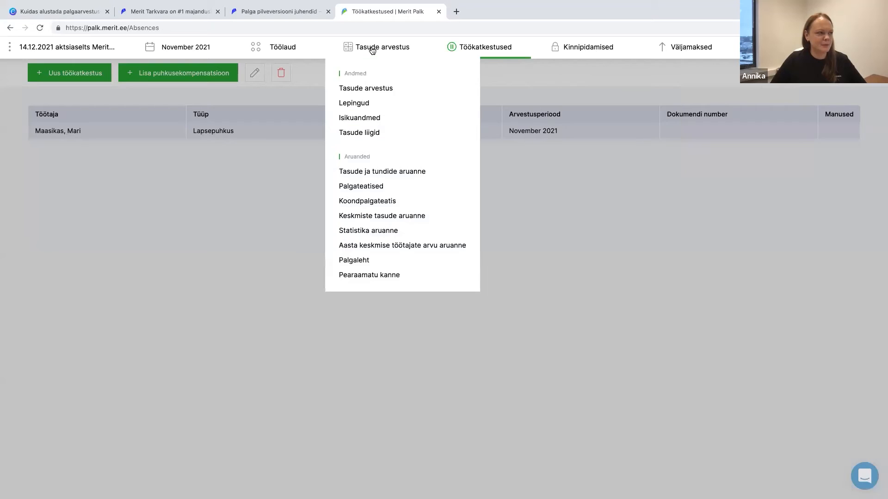
pyautogui.click(376, 119)
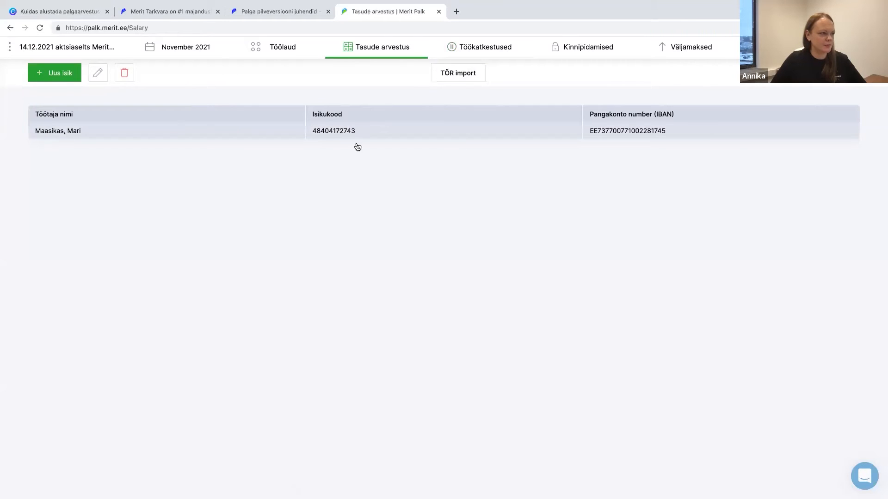
pyautogui.click(48, 76)
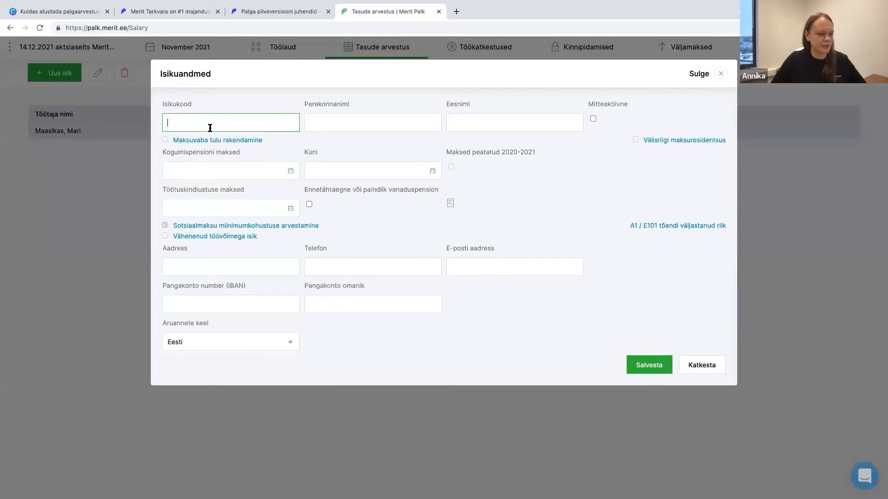
pyautogui.write('1')
pyautogui.press('Tab')
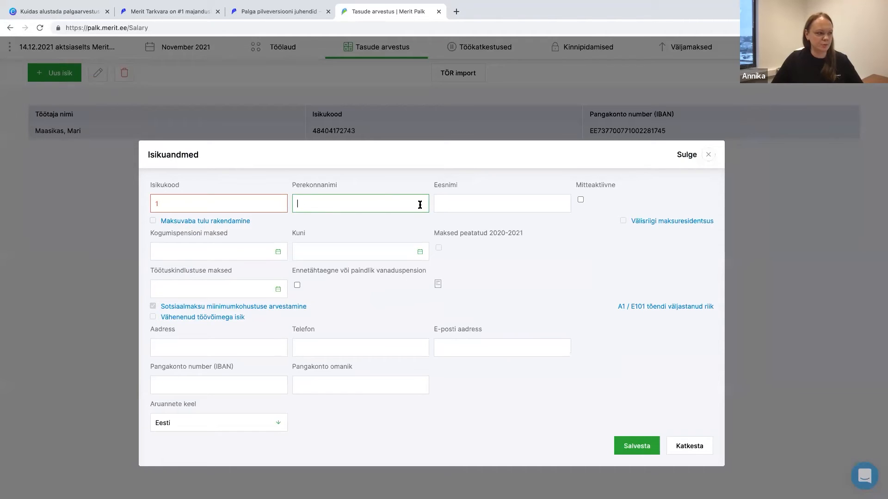
pyautogui.click(213, 383)
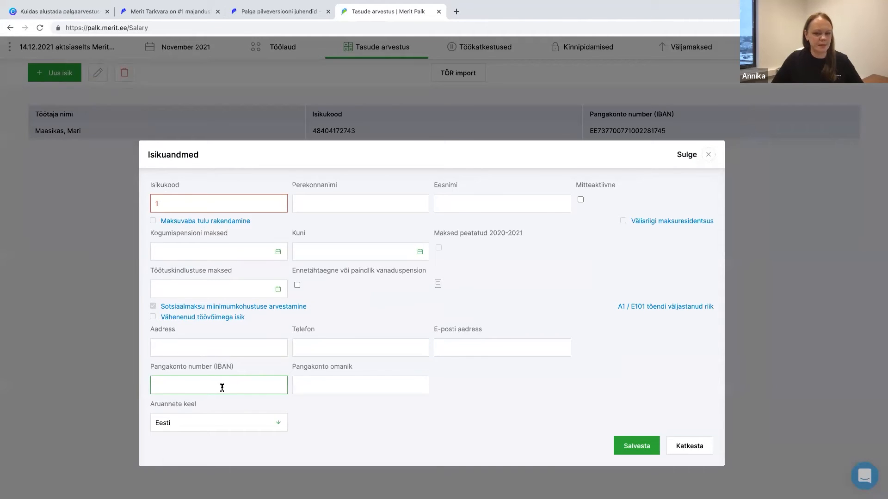
pyautogui.click(688, 453)
# Start a second withholding row for the employee in the November 2021 Kinnipidamised document.
pyautogui.click(597, 52)
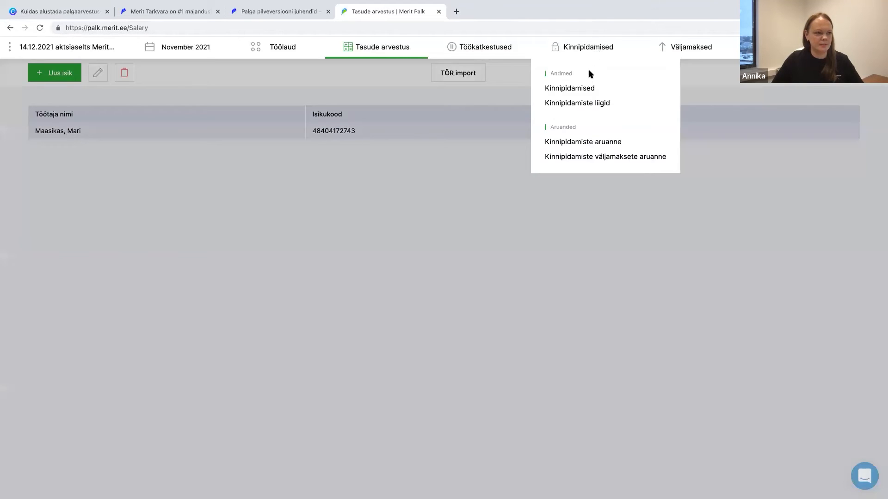
pyautogui.click(590, 88)
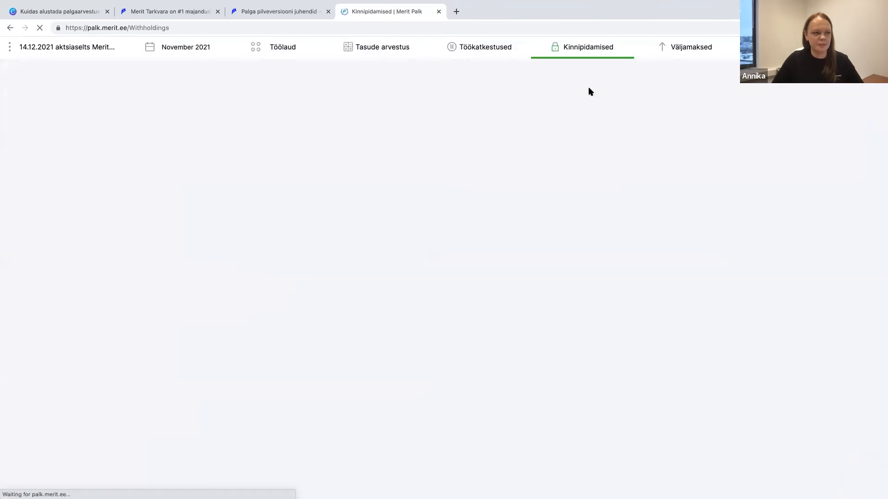
pyautogui.click(108, 197)
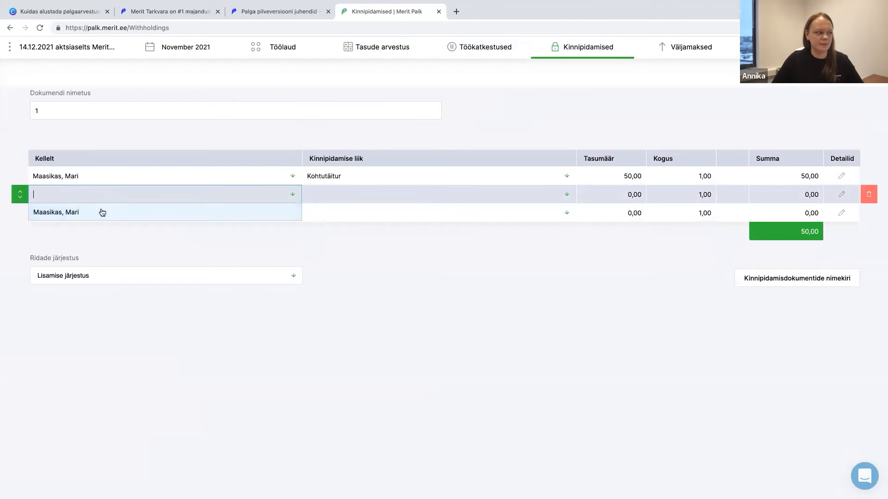
pyautogui.click(99, 210)
pyautogui.click(359, 191)
pyautogui.click(369, 199)
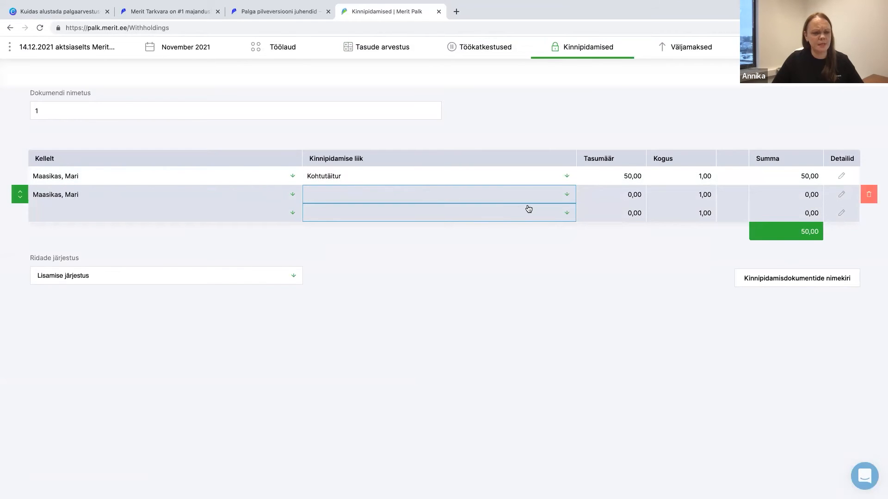
# View the Saaja choices in the new withholding row's details and cancel without changes.
pyautogui.click(842, 196)
pyautogui.click(231, 163)
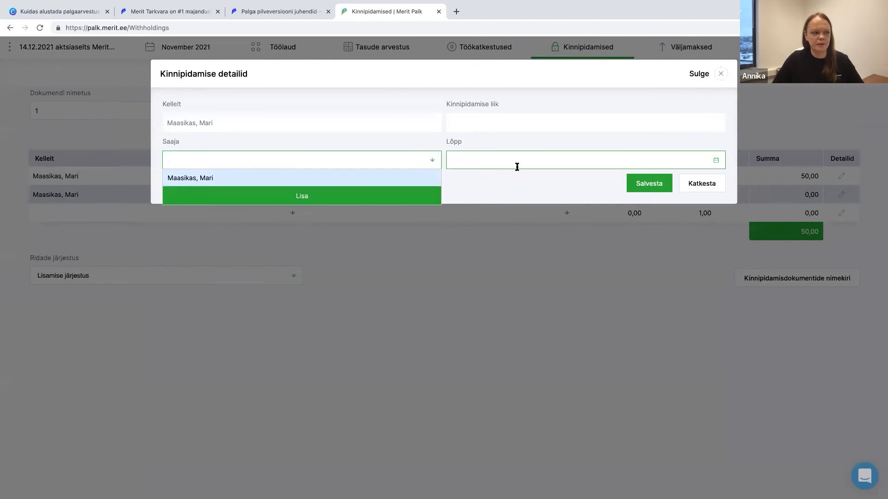
pyautogui.click(693, 183)
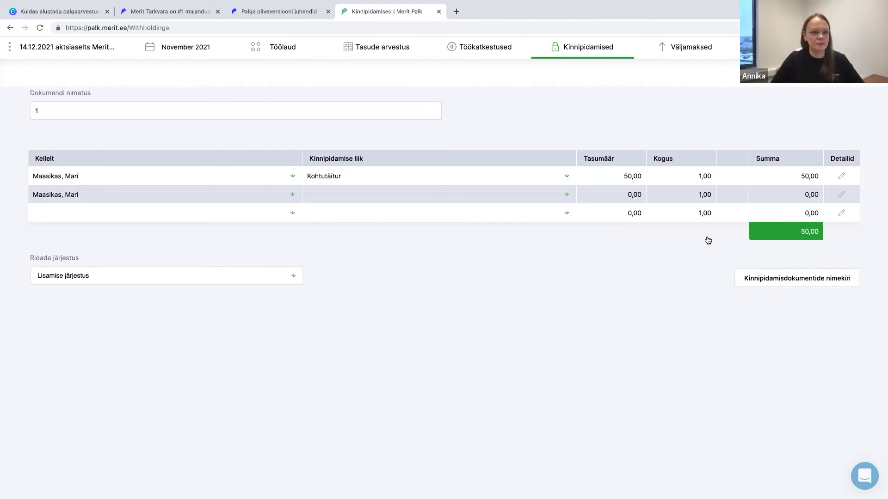
# Examine the Alustamise juhendid on the Palga pilveversiooni juhendid web page and return to Merit Palk.
pyautogui.click(187, 54)
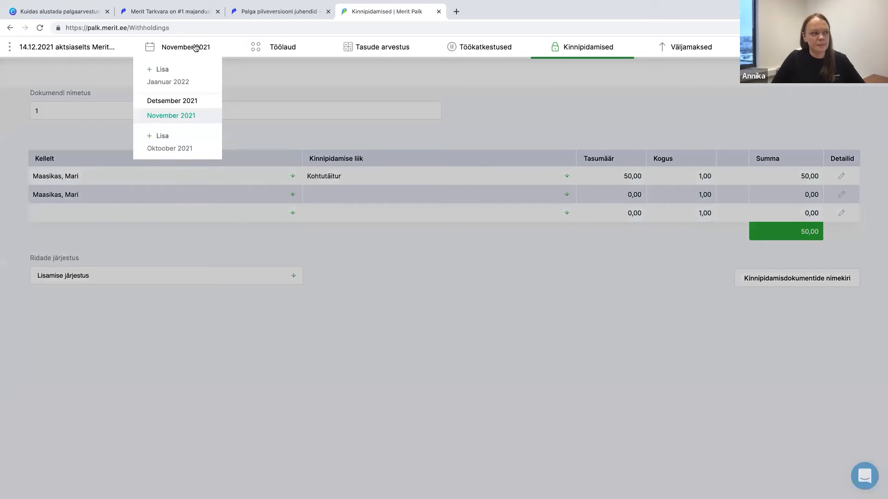
pyautogui.click(294, 13)
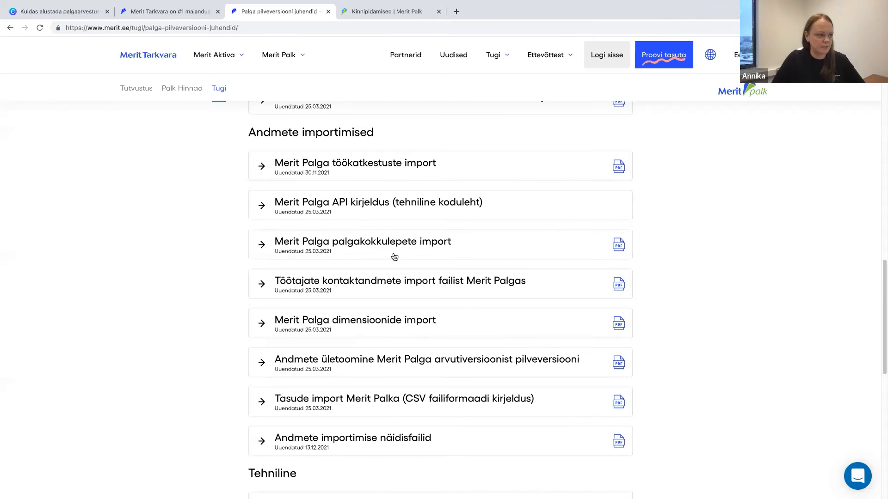
pyautogui.scroll(10, 369, 256)
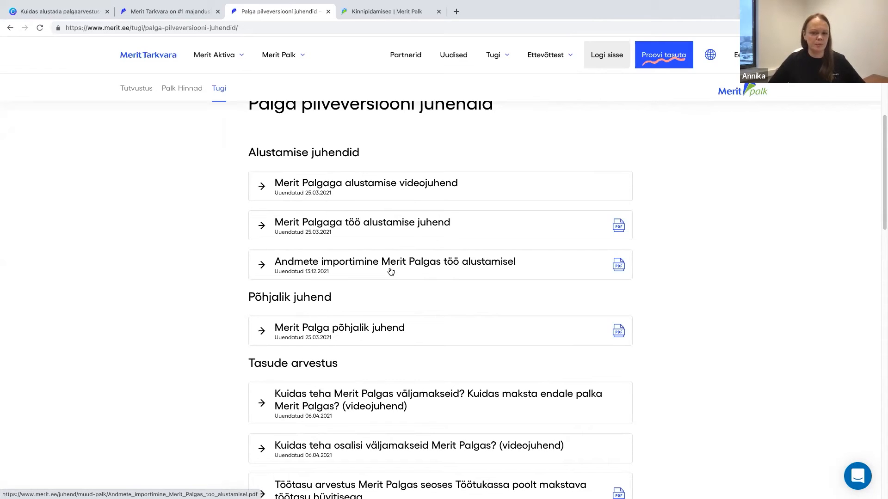
pyautogui.click(365, 14)
pyautogui.click(428, 85)
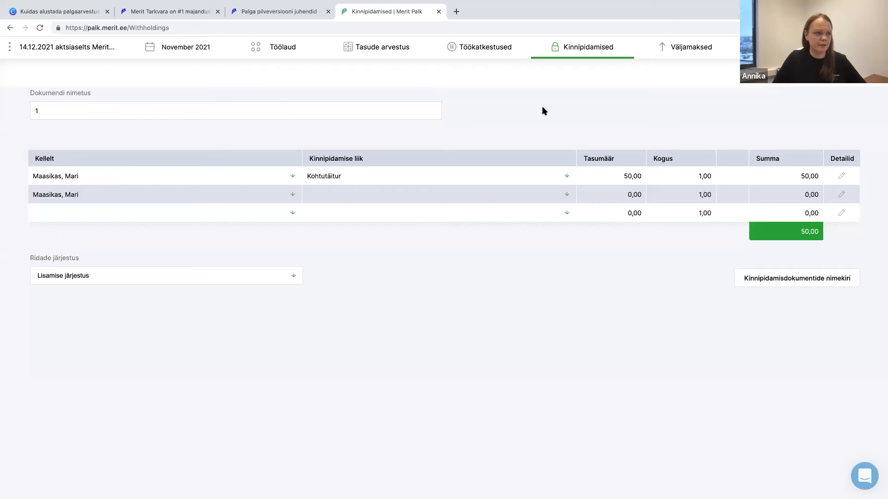
# Open the employee's contract in Lepingud, view its fields and attachment option, and close it without changes.
pyautogui.click(487, 55)
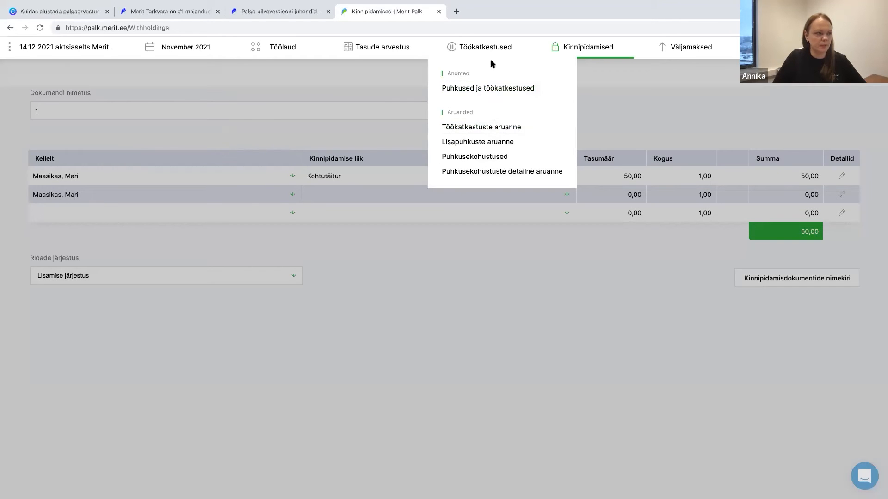
pyautogui.click(365, 53)
pyautogui.click(367, 104)
pyautogui.doubleClick(366, 131)
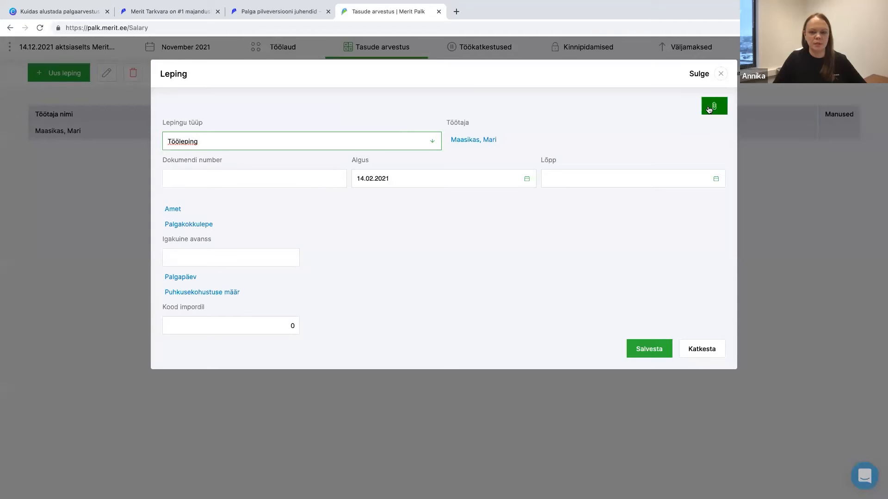
pyautogui.click(721, 74)
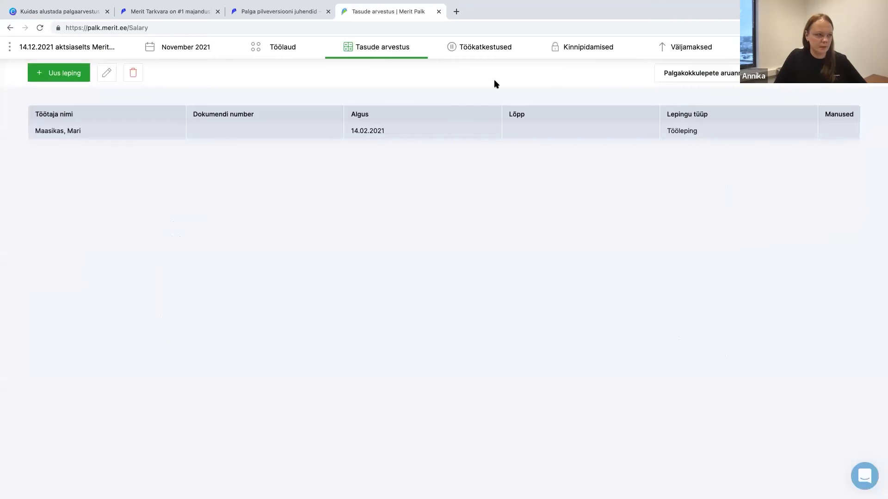
# Examine the November 2021 Tasude arvestus rows and filter the list of Tasude liigid by Lisatasud and Põhitasud.
pyautogui.click(380, 57)
pyautogui.click(382, 87)
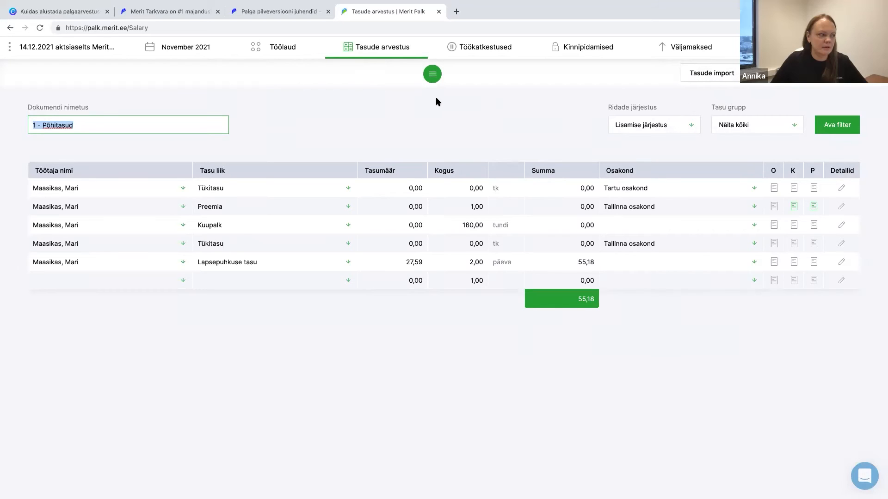
pyautogui.click(383, 56)
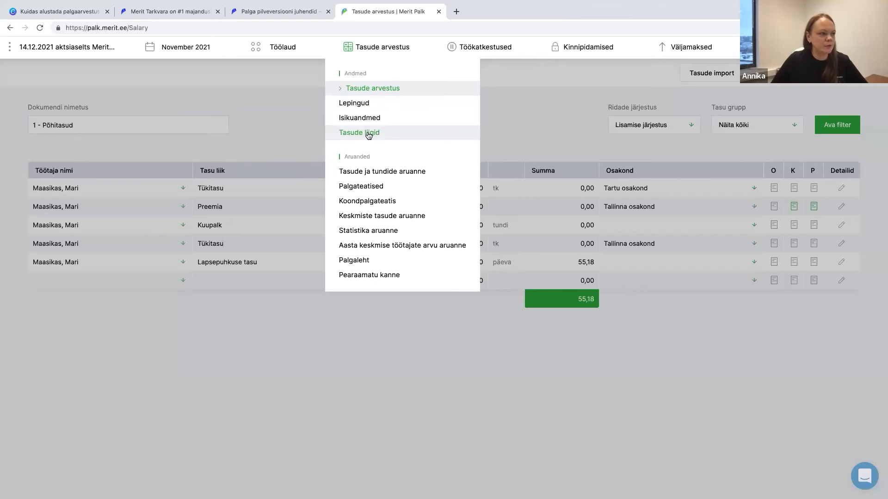
pyautogui.click(368, 134)
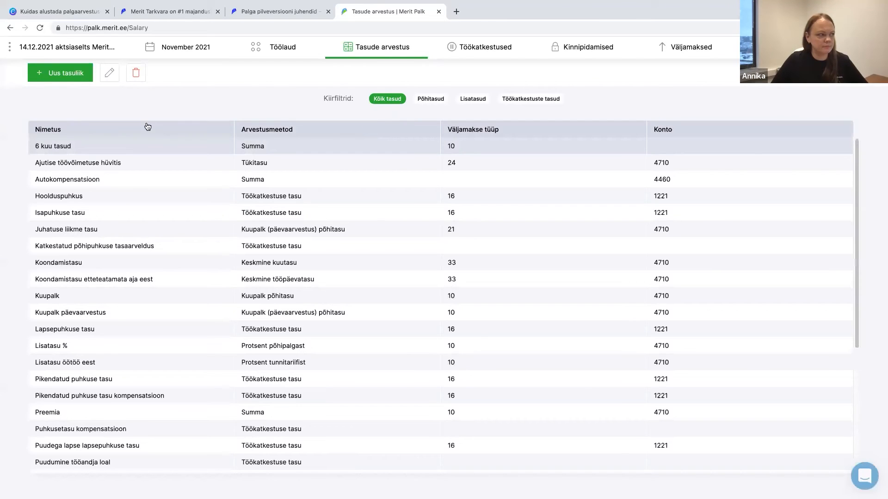
pyautogui.click(422, 99)
pyautogui.click(469, 99)
pyautogui.click(434, 101)
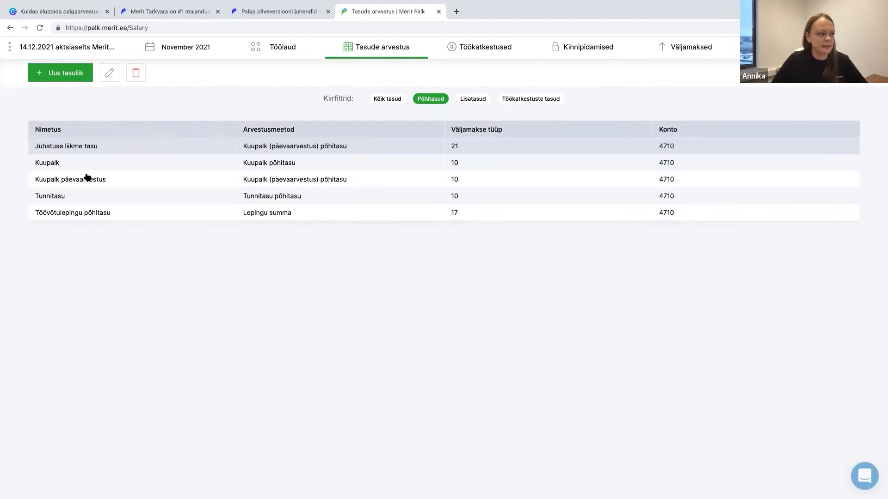
# Browse the Väljamakse liik choices for a new fee type, pick 50 - Renditasu ning litsentsitasud, and close the card without saving.
pyautogui.click(72, 78)
pyautogui.click(198, 157)
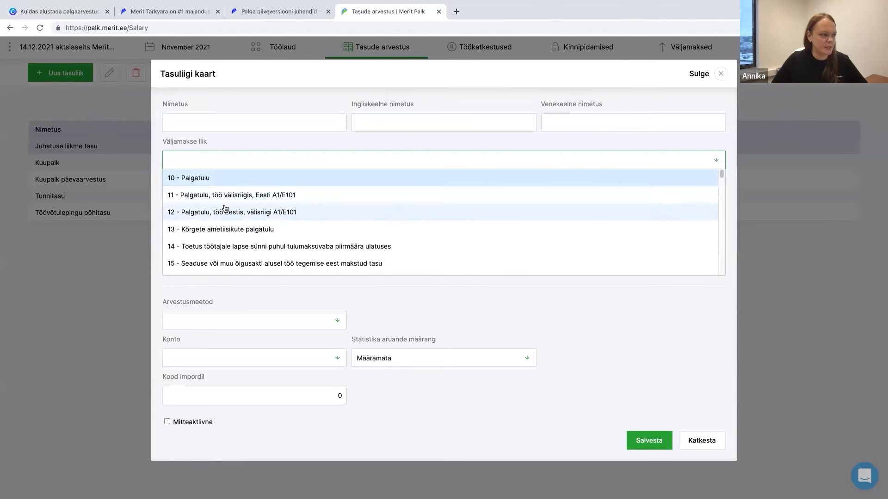
pyautogui.scroll(-5, 238, 218)
pyautogui.scroll(-4, 248, 222)
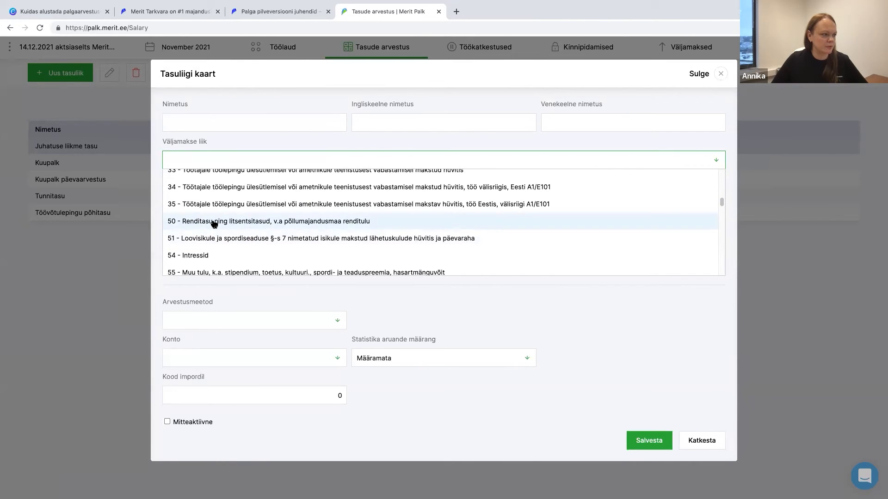
pyautogui.scroll(-1, 221, 265)
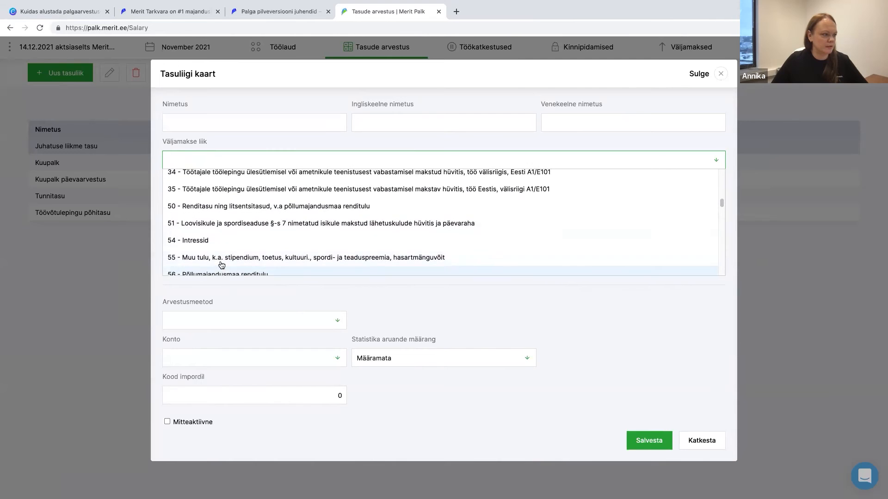
pyautogui.click(223, 208)
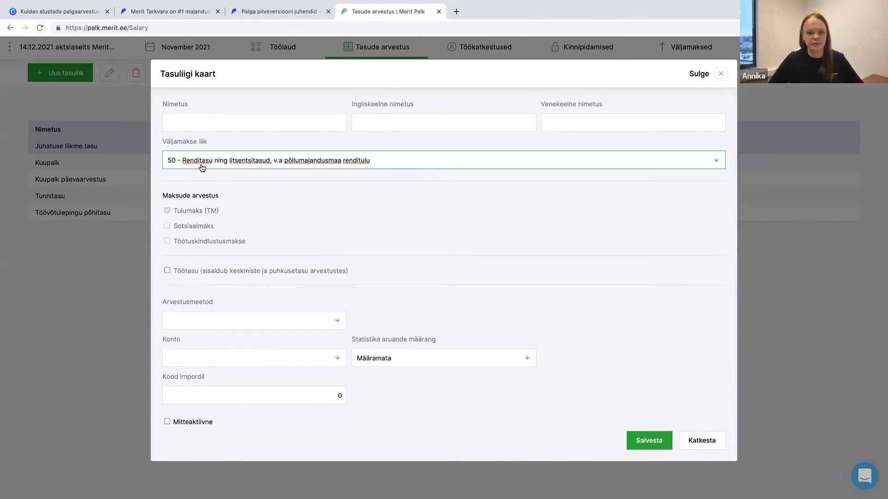
pyautogui.click(720, 74)
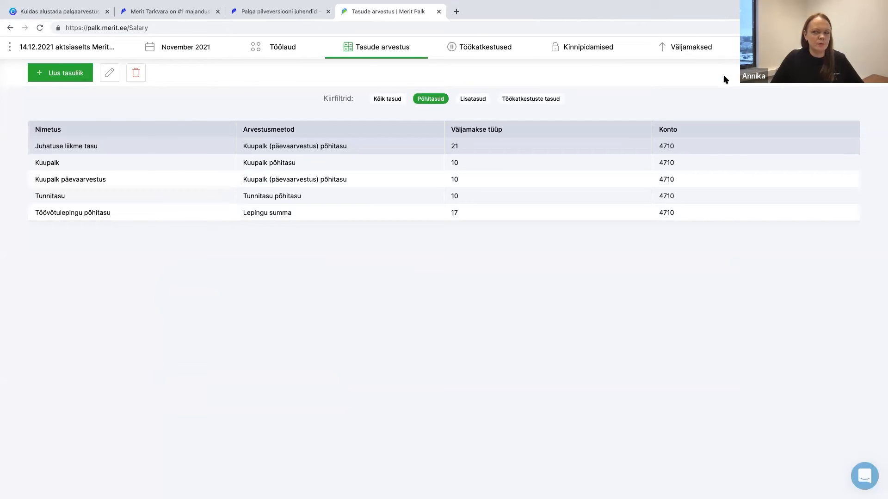
# Generate the employee's Koondpalgateatis report for 2021 with Maksuvaba tulu kasutamise aruanne included.
pyautogui.moveTo(368, 53)
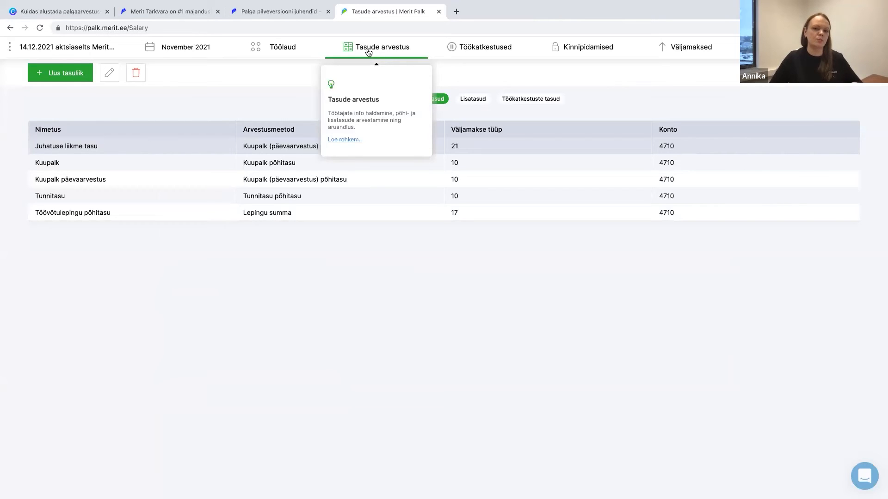
pyautogui.click(368, 52)
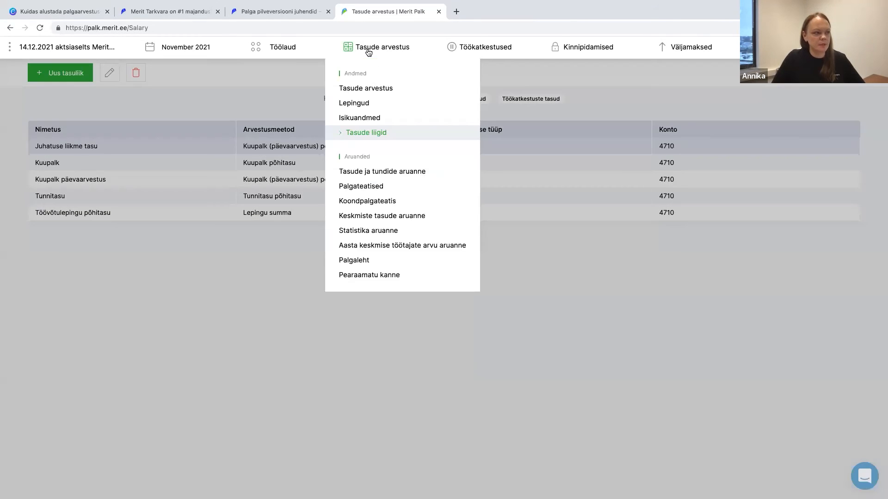
pyautogui.click(370, 202)
pyautogui.click(142, 151)
pyautogui.click(134, 160)
pyautogui.click(319, 142)
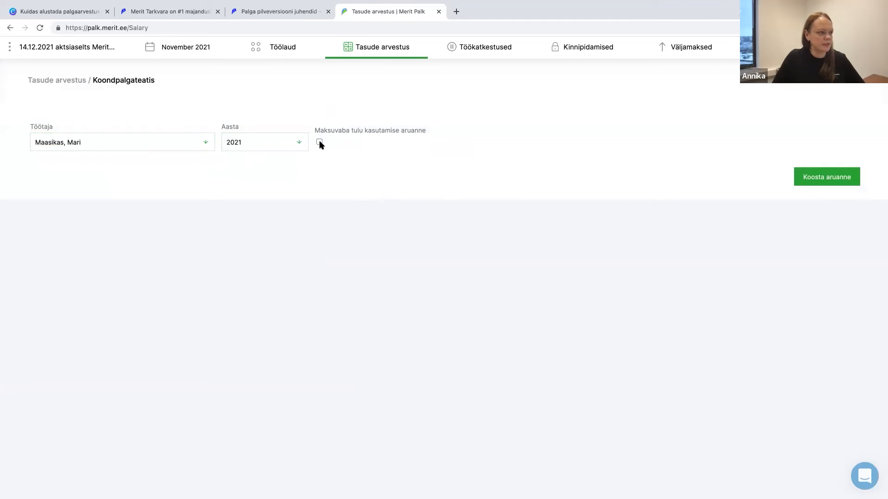
pyautogui.click(818, 179)
# Examine the December 2021 monthly maximum and yearly available amounts in the report's Maksuvaba tulu kasutamine table.
pyautogui.scroll(-4, 737, 394)
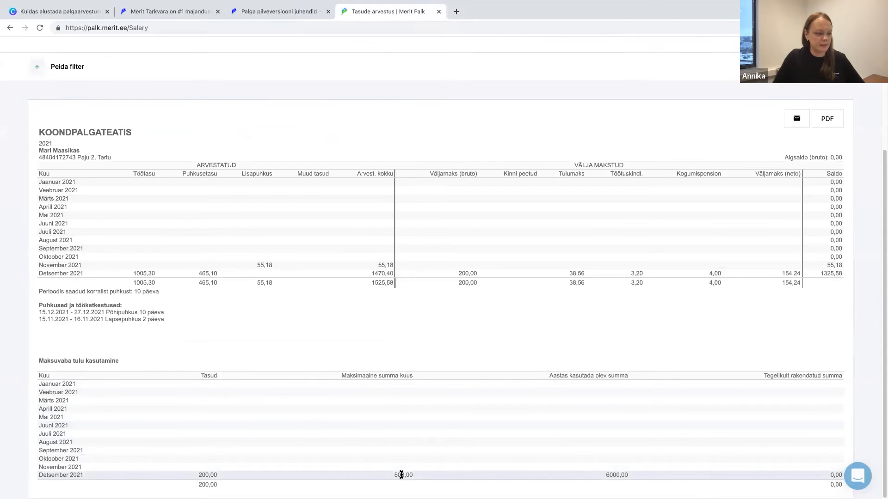
pyautogui.doubleClick(395, 475)
pyautogui.click(392, 476)
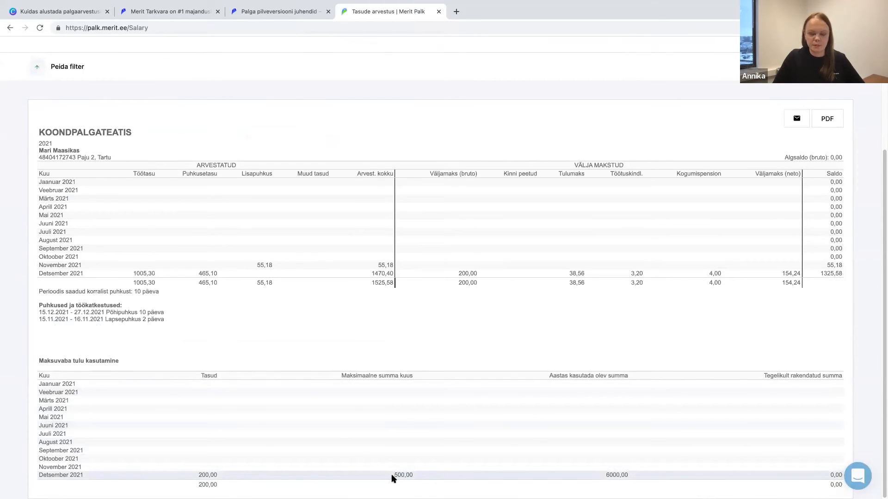
pyautogui.moveTo(602, 475); pyautogui.dragTo(625, 477)
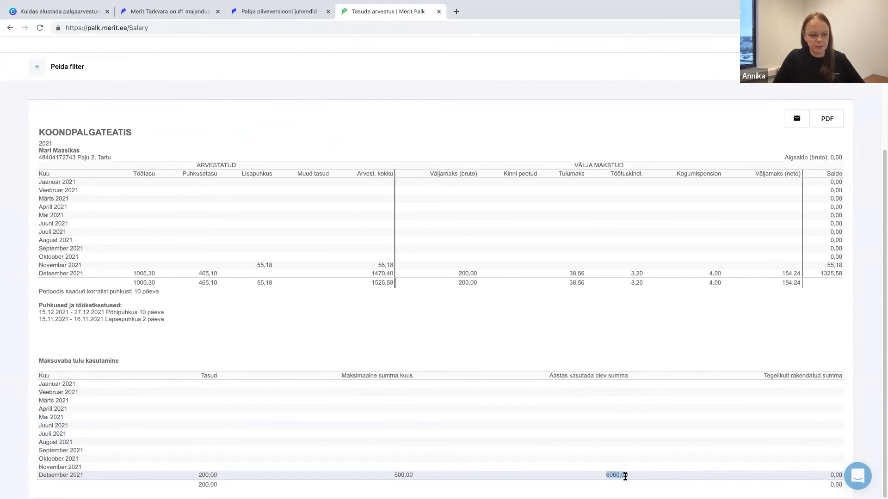
pyautogui.click(630, 477)
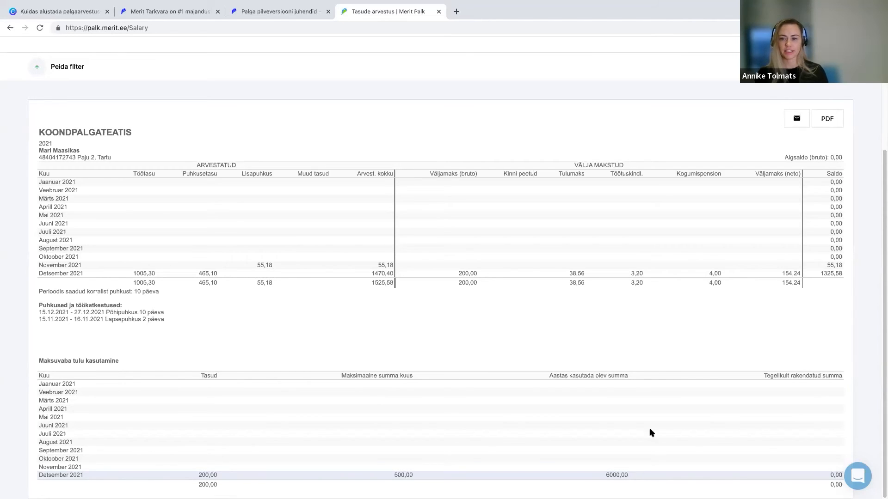
pyautogui.scroll(3, 706, 158)
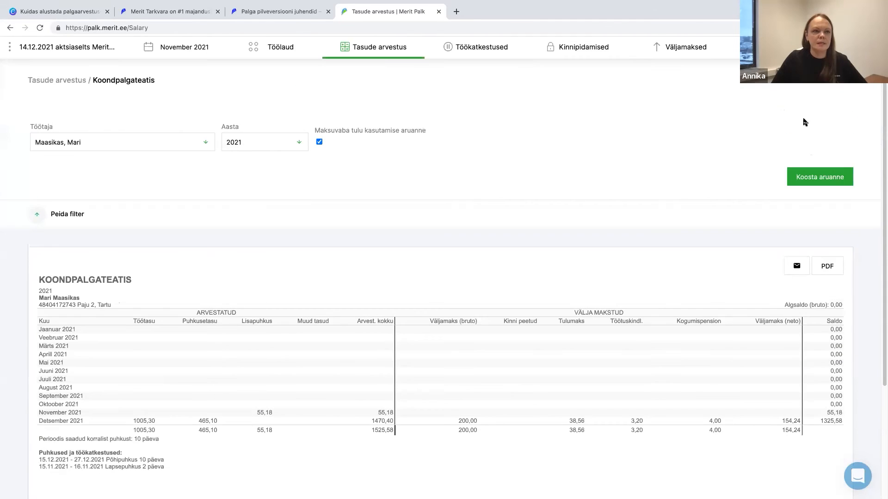
# View the Ettevõtte andmed settings and the employee choices in the empty row of November 2021 Tasude arvestus.
pyautogui.click(790, 47)
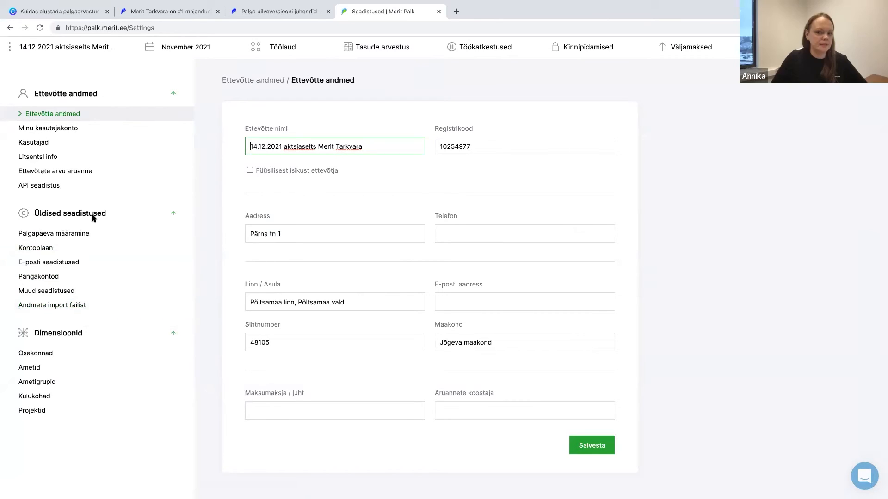
pyautogui.click(367, 46)
pyautogui.click(367, 88)
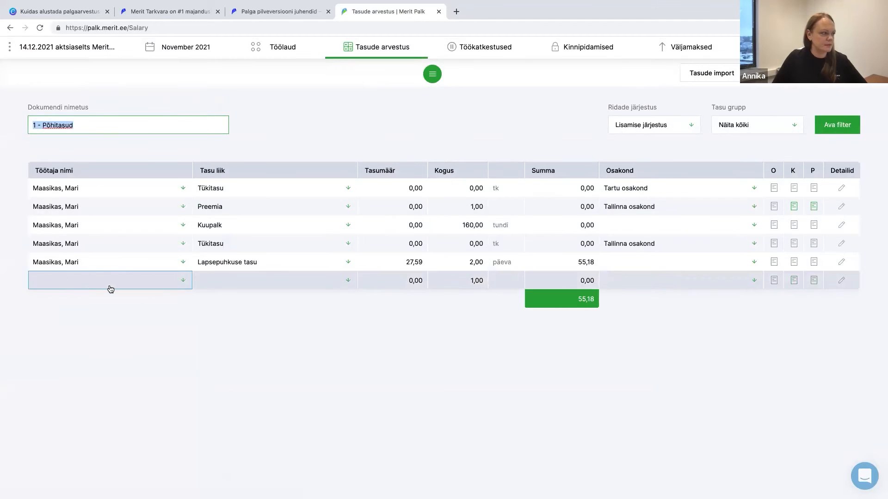
pyautogui.click(74, 285)
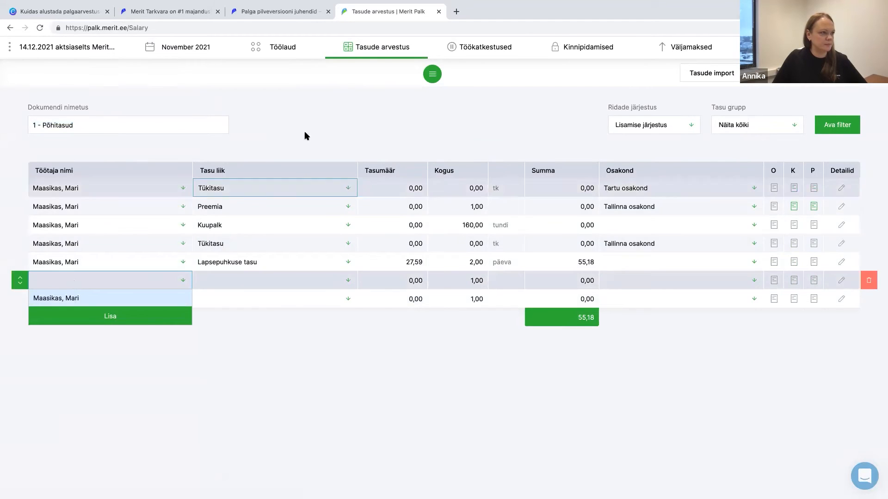
# Open the employee's contract in Lepingud and view its Palgakokkulepped.
pyautogui.click(377, 47)
pyautogui.click(376, 102)
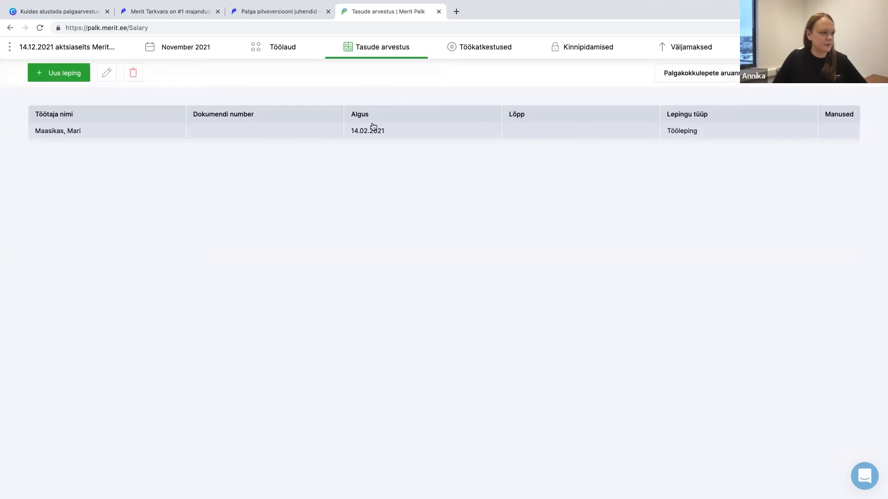
pyautogui.doubleClick(372, 132)
pyautogui.click(192, 225)
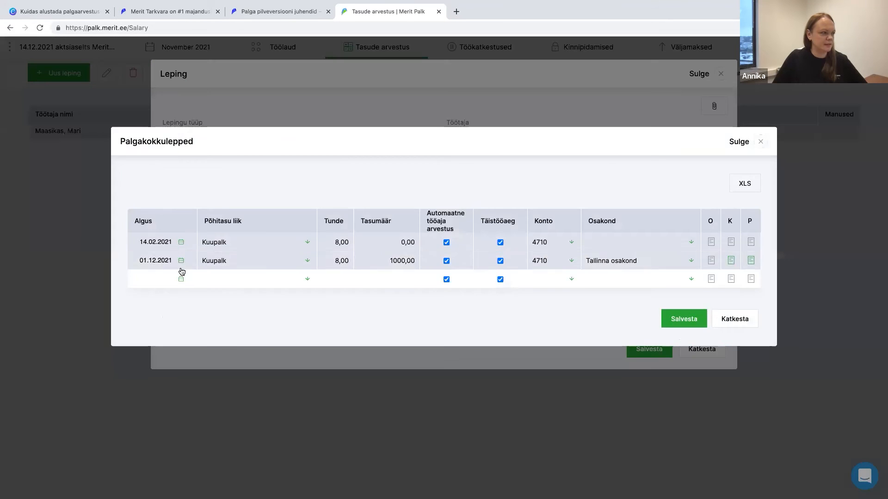
# Add a pay agreement row starting 01.11.2021 with base pay type Tunnitasu and a rate of 5,00.
pyautogui.click(155, 280)
pyautogui.write('01.11')
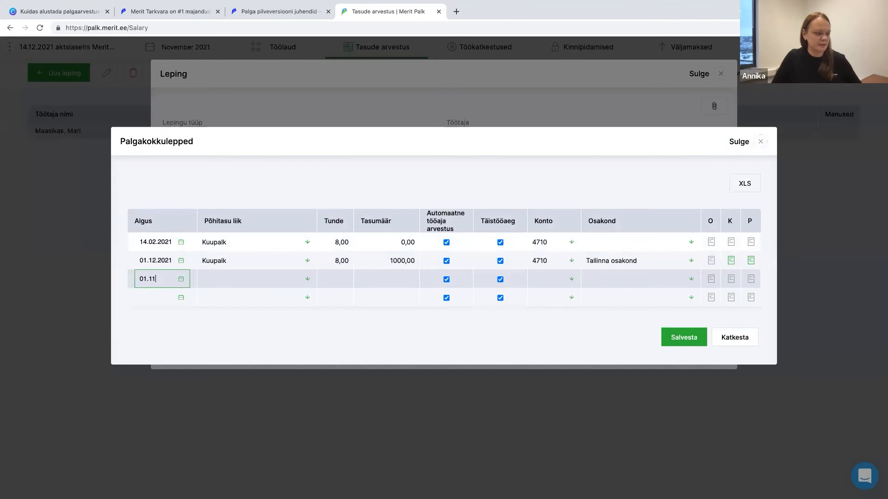
pyautogui.click(214, 277)
pyautogui.click(231, 348)
pyautogui.click(384, 276)
pyautogui.write('5')
# Turn off automatic working time calculation for the new Tunnitasu row, and save the pay agreements and the contract.
pyautogui.click(444, 281)
pyautogui.click(445, 281)
pyautogui.click(641, 281)
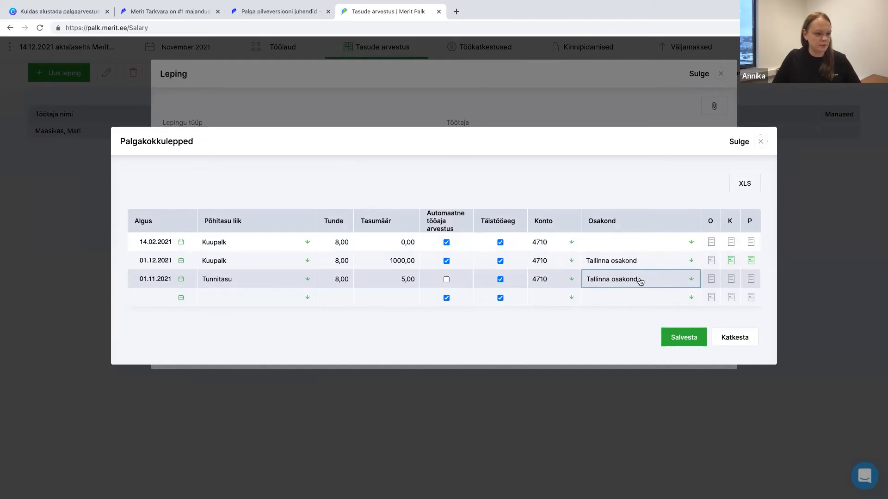
pyautogui.click(684, 340)
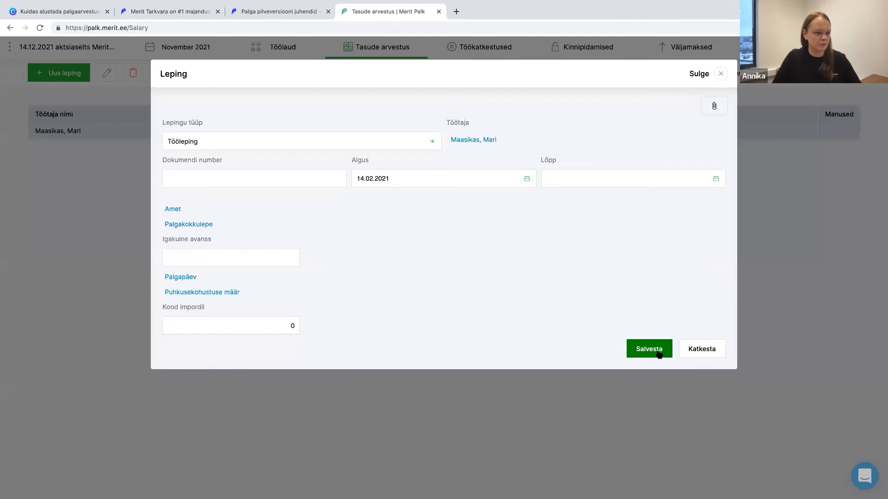
pyautogui.click(648, 347)
# Open the November 2021 pay calculation and set the Tunnitasu row's quantity to 180 hours.
pyautogui.click(371, 58)
pyautogui.click(376, 86)
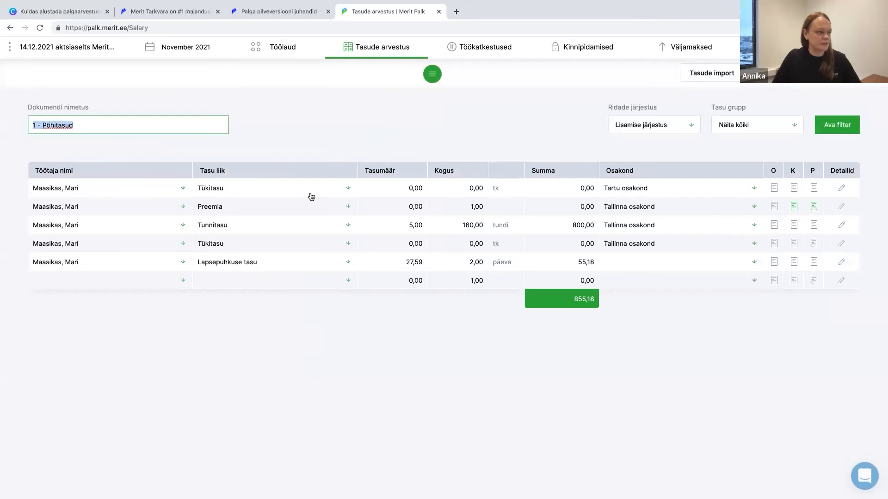
pyautogui.click(452, 225)
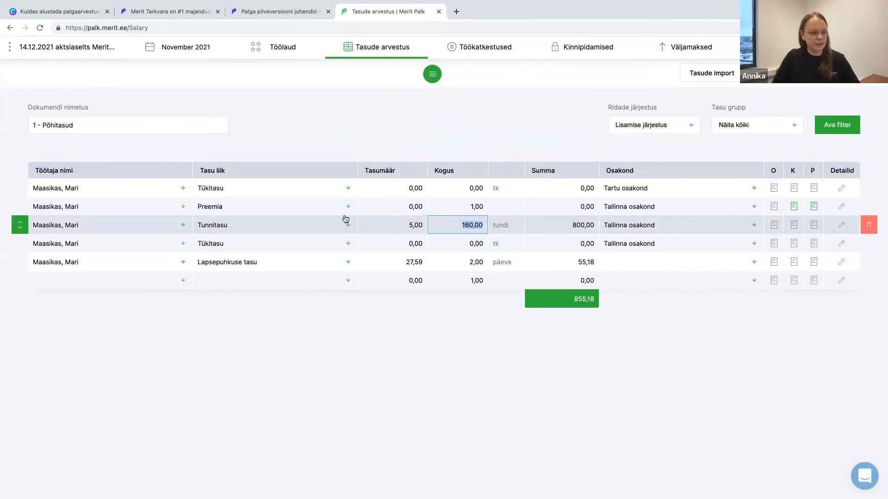
pyautogui.press('BackSpace')
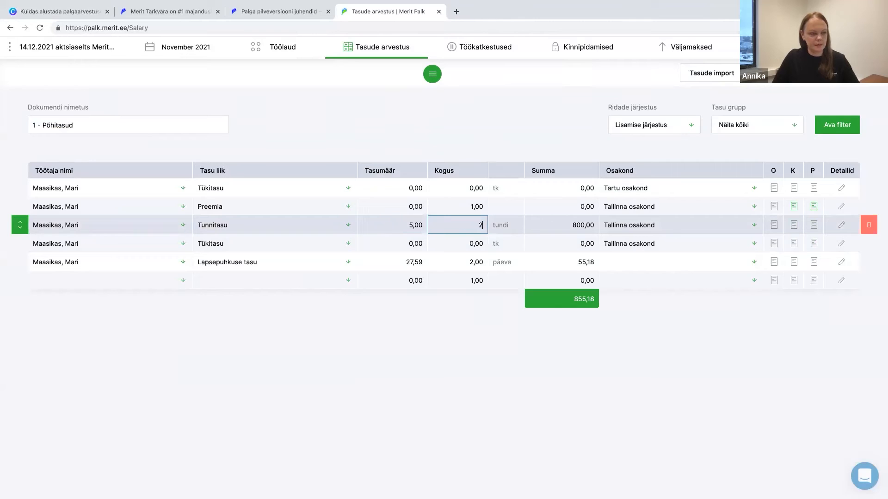
pyautogui.write('1')
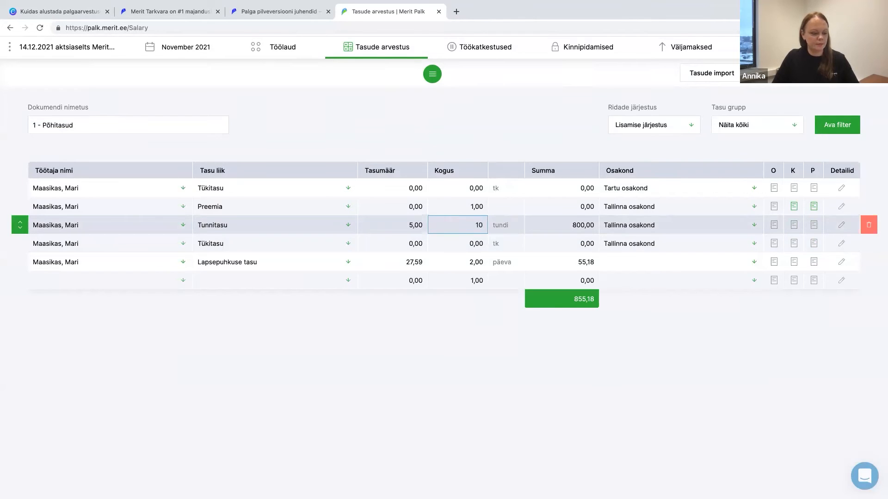
pyautogui.write('80')
pyautogui.press('Tab')
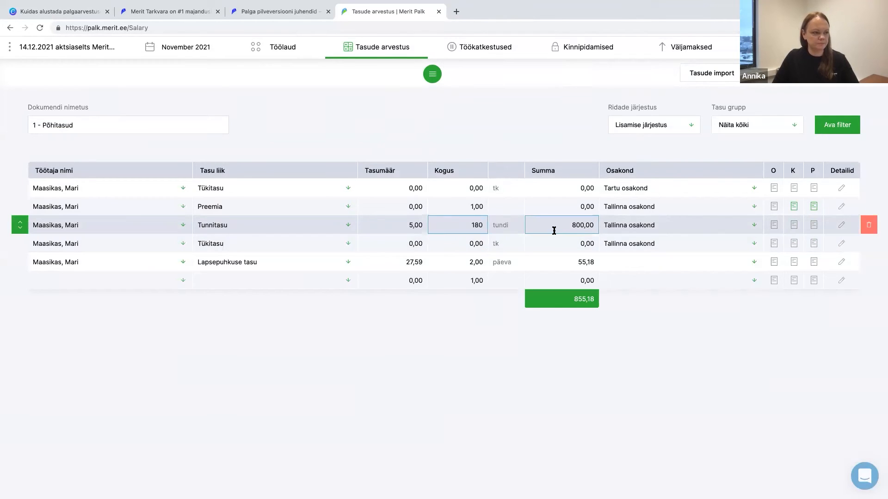
pyautogui.click(451, 226)
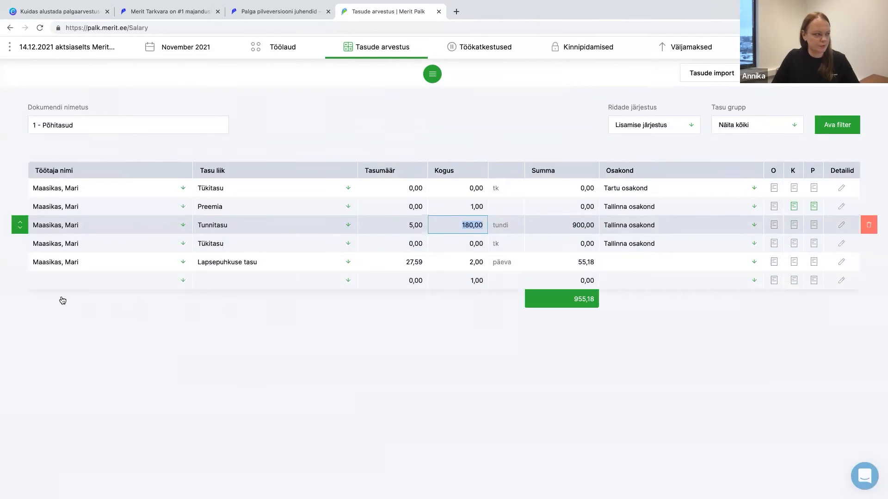
# Add an Ületunnid row for the employee with a quantity of 20 hours and check the row's sum and rate.
pyautogui.click(52, 282)
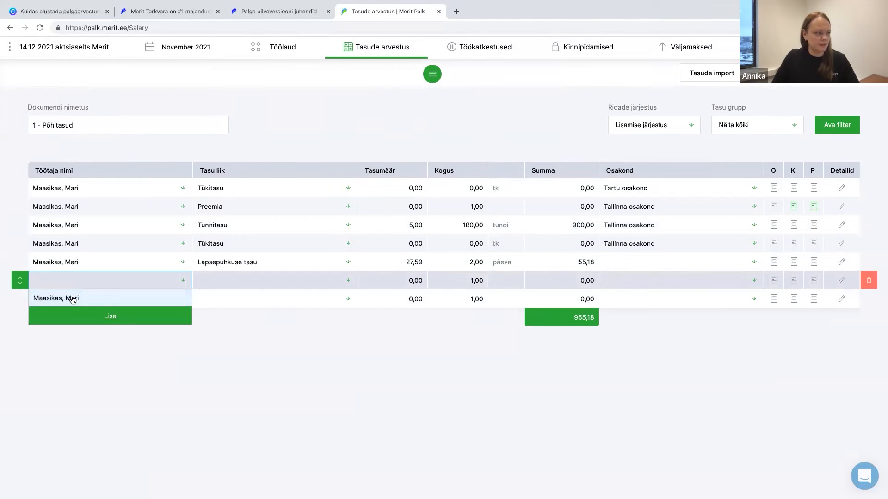
pyautogui.click(72, 298)
pyautogui.click(222, 281)
pyautogui.scroll(-3, 245, 339)
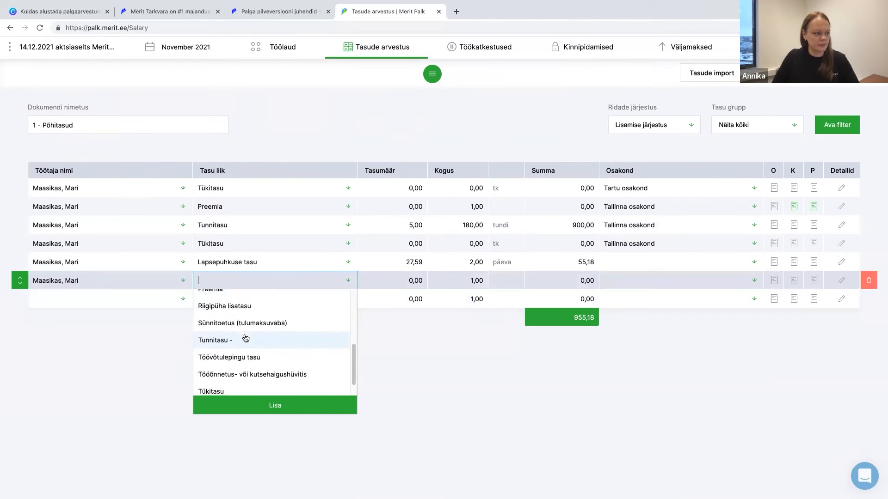
pyautogui.scroll(-2, 246, 338)
pyautogui.click(238, 386)
pyautogui.click(451, 280)
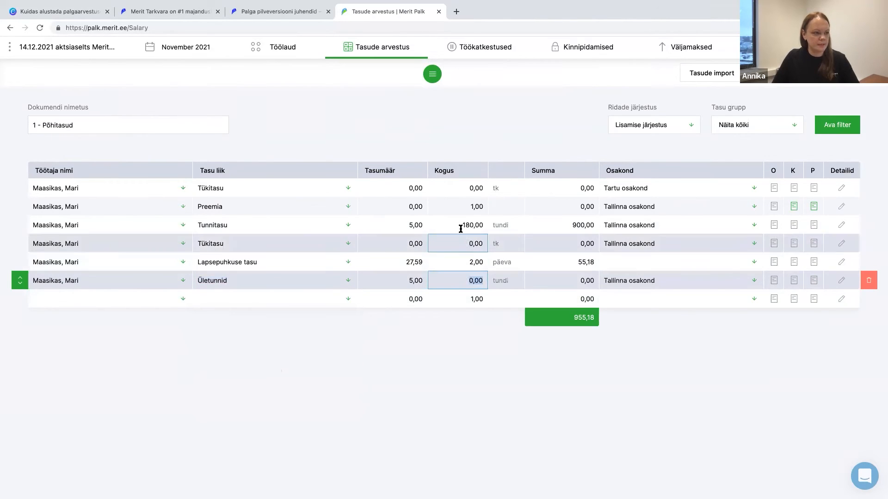
pyautogui.write('20')
pyautogui.click(569, 273)
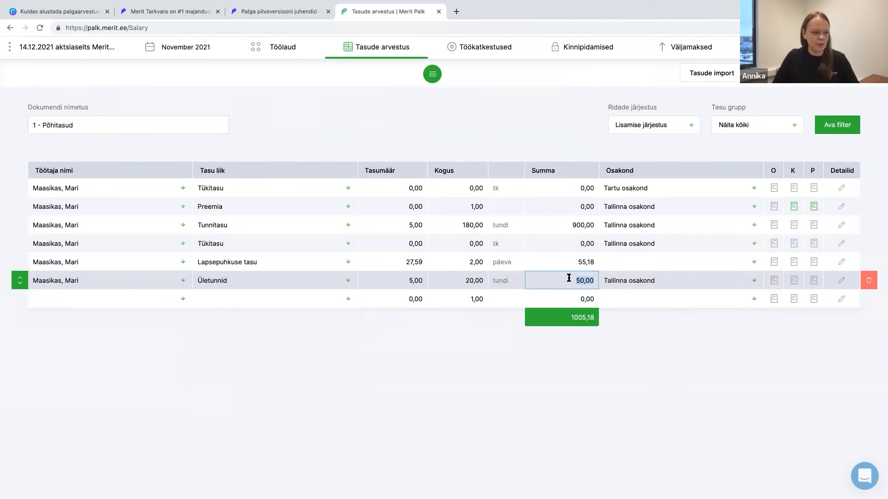
pyautogui.click(569, 279)
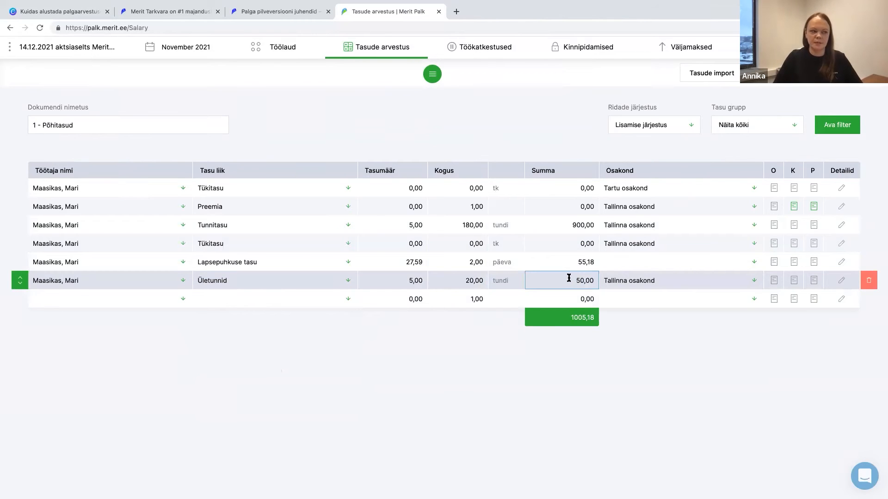
pyautogui.click(567, 227)
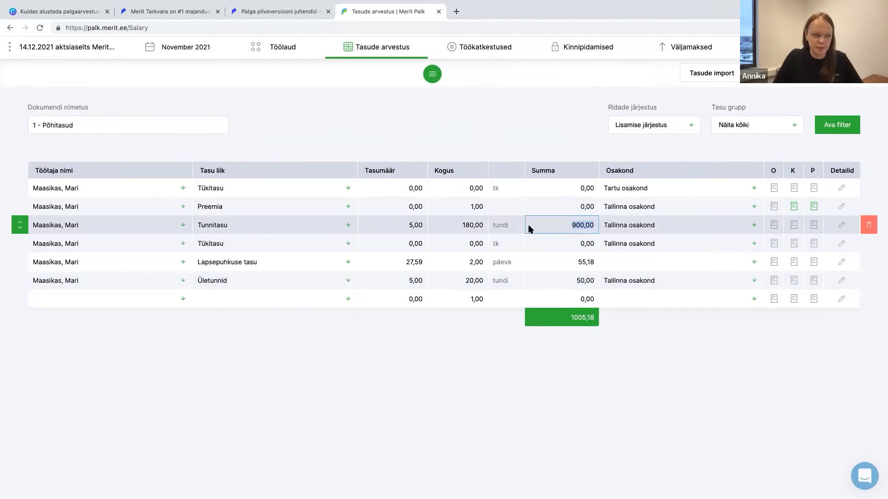
pyautogui.click(411, 279)
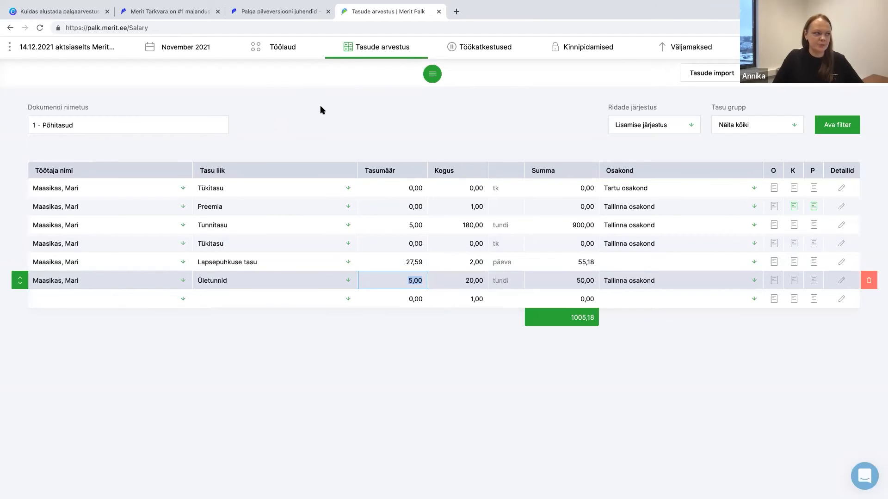
# Create a new pay type among the Lisatasud named "Netost brutoks" with payment type 10 - Palgatulu.
pyautogui.click(404, 51)
pyautogui.click(380, 130)
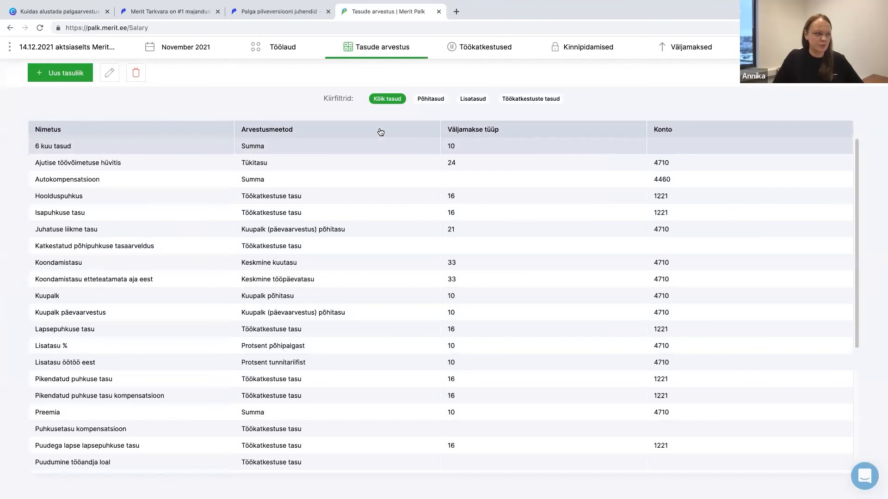
pyautogui.click(474, 98)
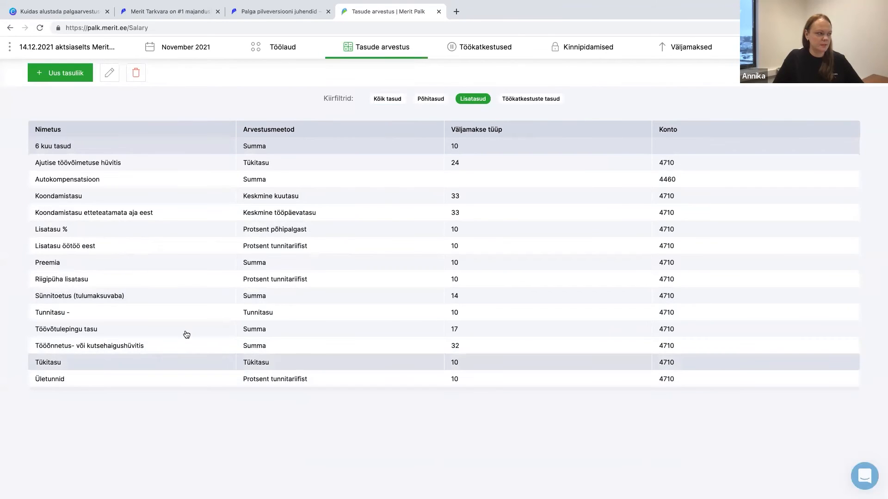
pyautogui.click(69, 77)
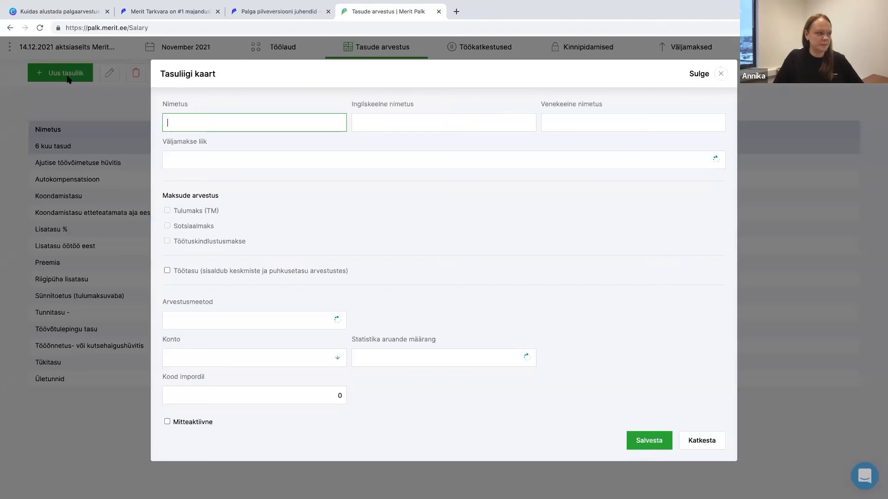
pyautogui.click(232, 160)
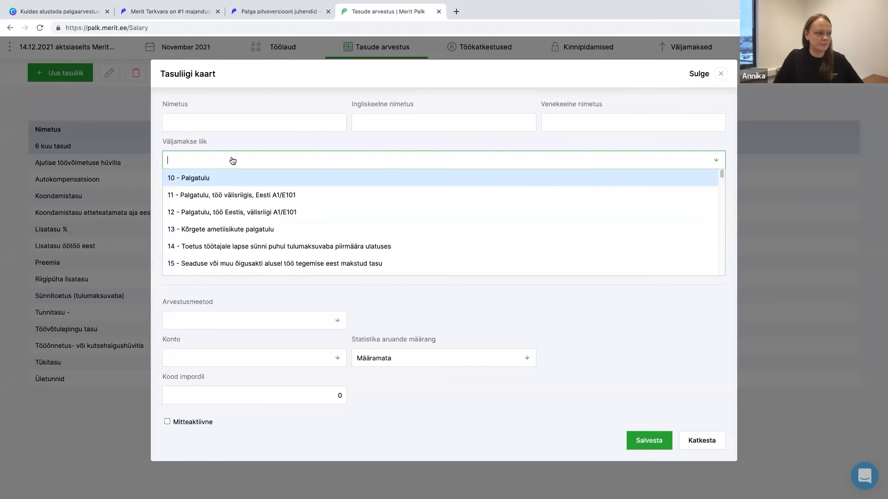
pyautogui.click(214, 121)
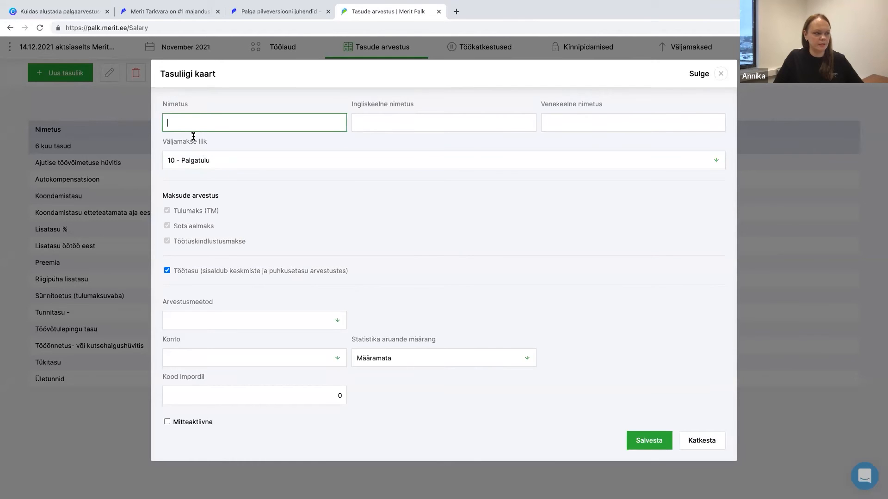
pyautogui.write('Netost')
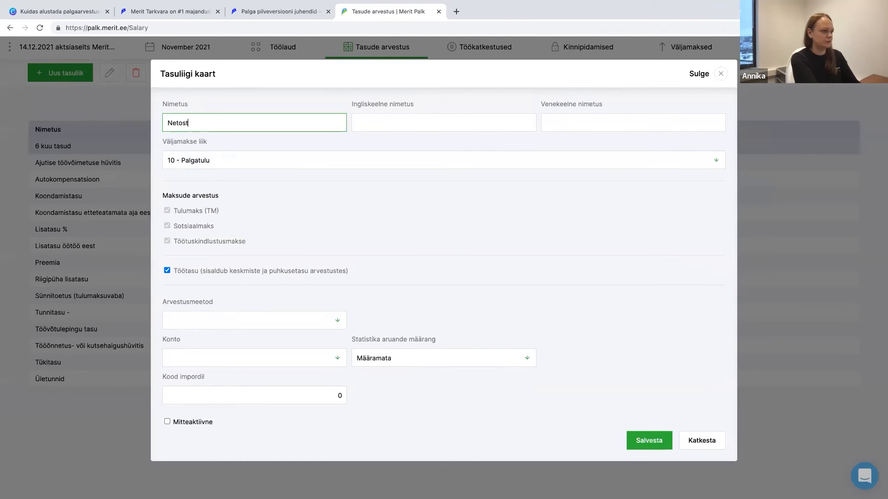
pyautogui.write(' brutoks')
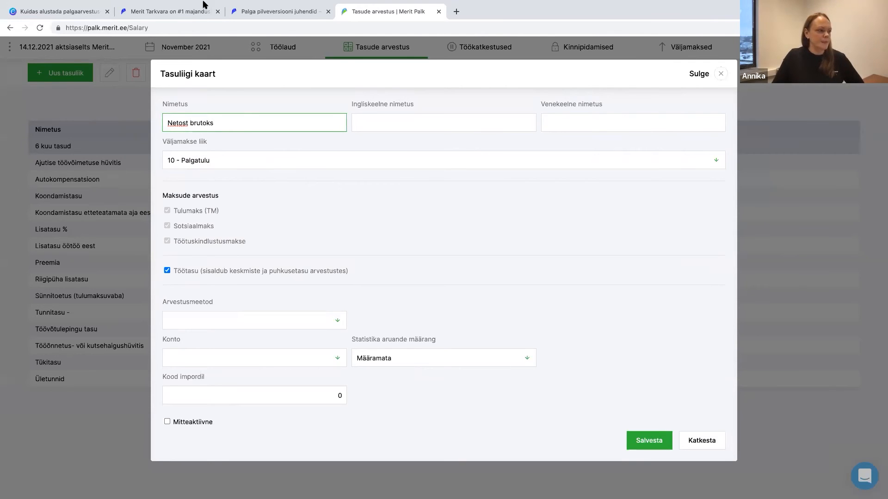
# Set the pay type's calculation method to Netost arvutatud summa with the Igakuine option, and save it.
pyautogui.click(270, 322)
pyautogui.scroll(-5, 257, 365)
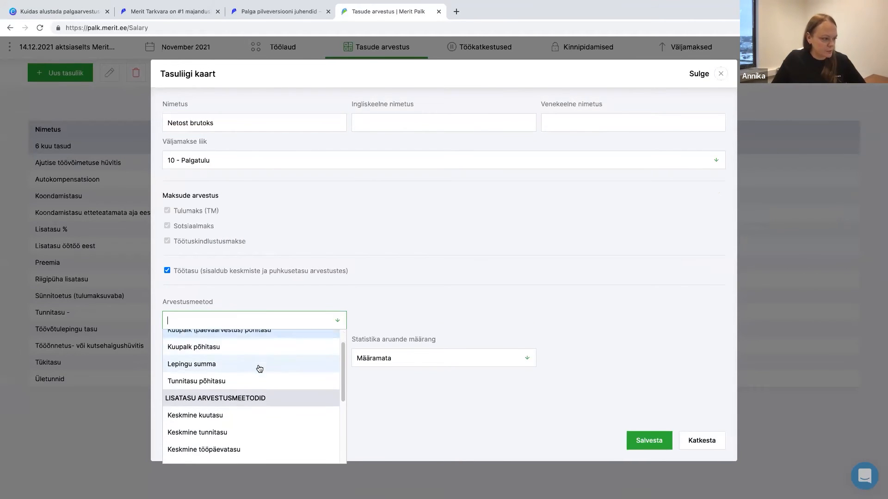
pyautogui.click(223, 355)
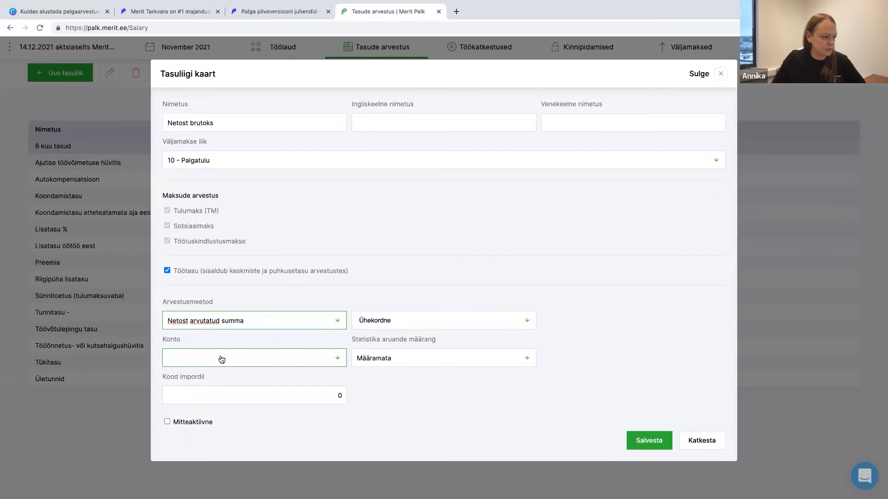
pyautogui.click(363, 322)
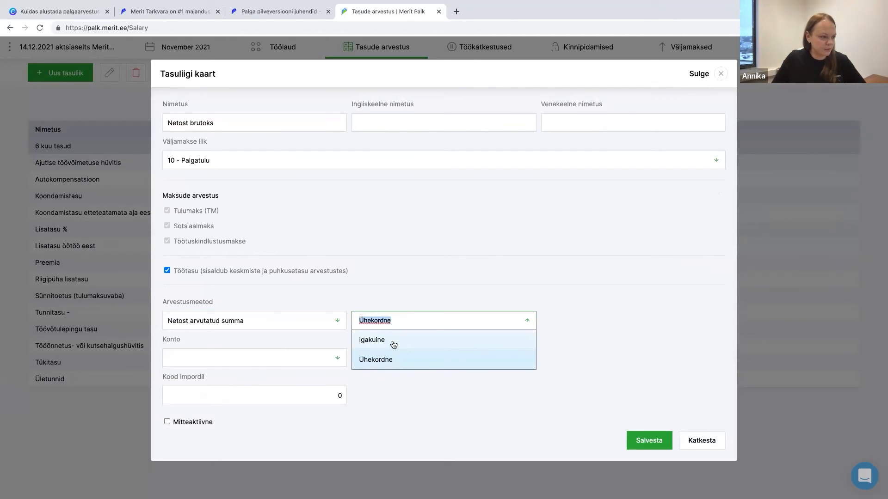
pyautogui.click(393, 343)
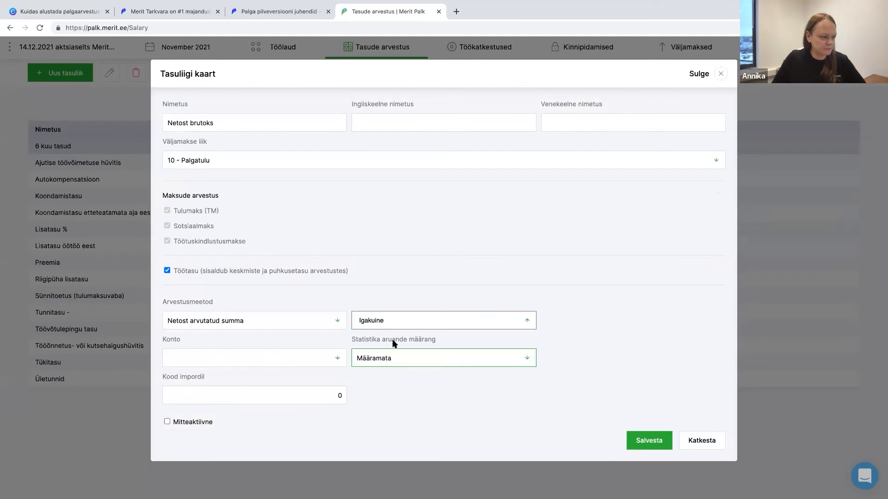
pyautogui.click(654, 448)
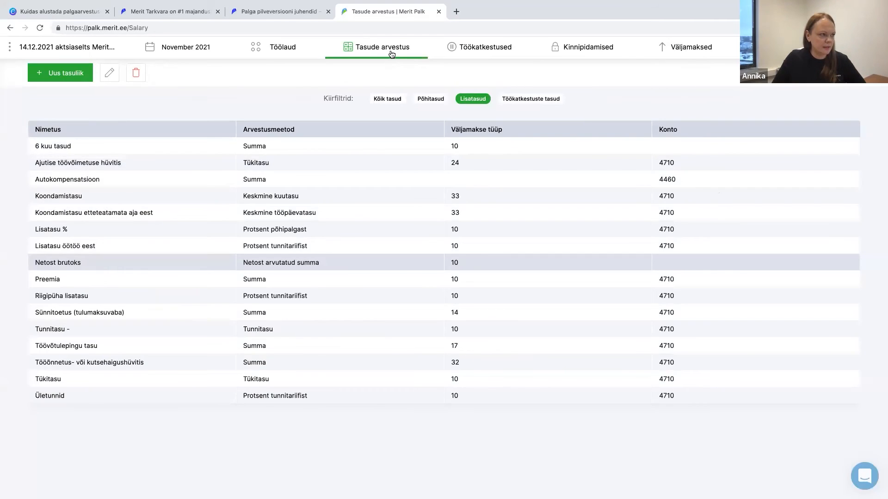
# Add a row for the employee with the pay type Netost brutoks to the November pay calculation.
pyautogui.click(392, 54)
pyautogui.click(387, 91)
pyautogui.click(93, 300)
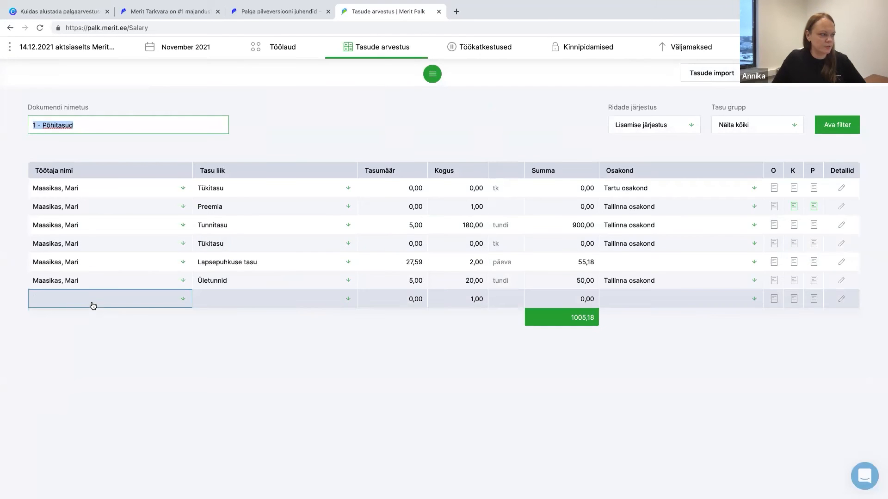
pyautogui.click(92, 317)
pyautogui.click(257, 300)
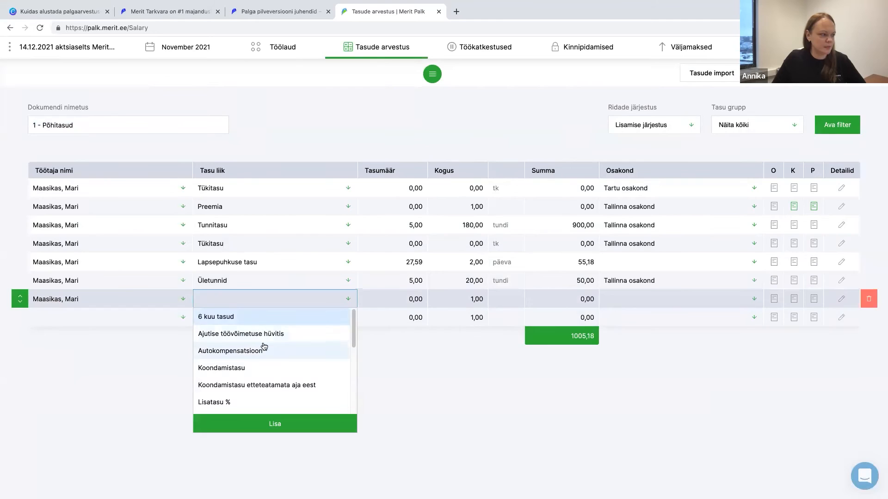
pyautogui.scroll(-2, 267, 352)
pyautogui.scroll(-1, 267, 352)
pyautogui.click(288, 352)
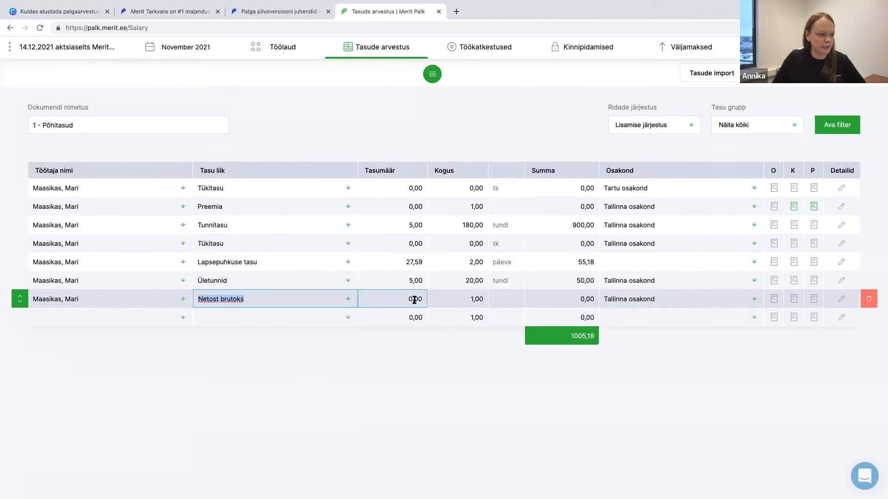
pyautogui.click(577, 303)
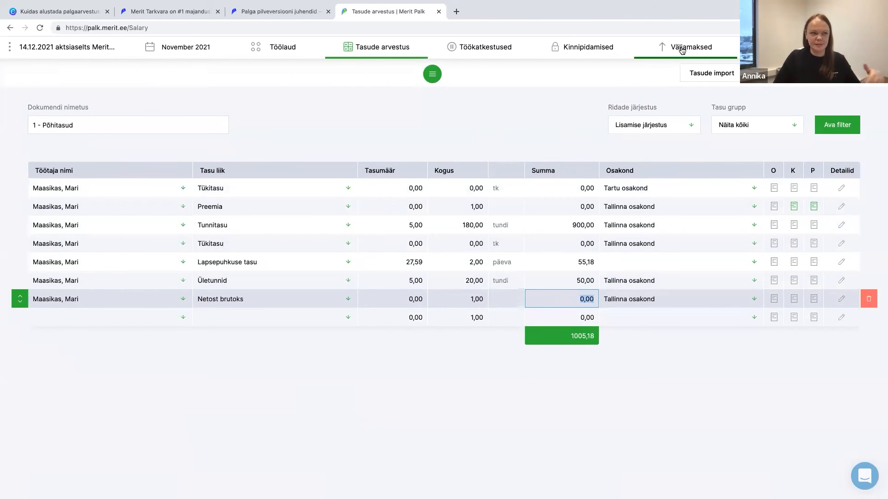
# View the November payouts overview and switch to the Merit website's page of payroll cloud version guides.
pyautogui.moveTo(682, 50)
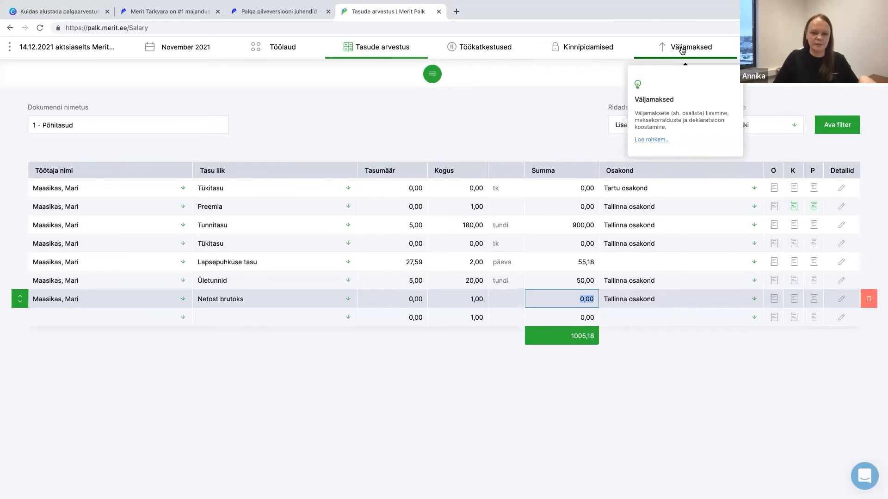
pyautogui.click(682, 50)
pyautogui.click(673, 87)
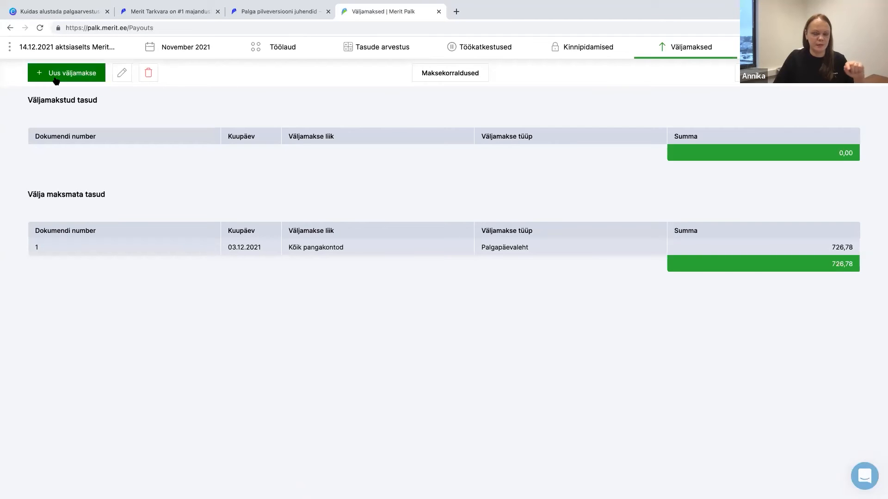
pyautogui.click(286, 14)
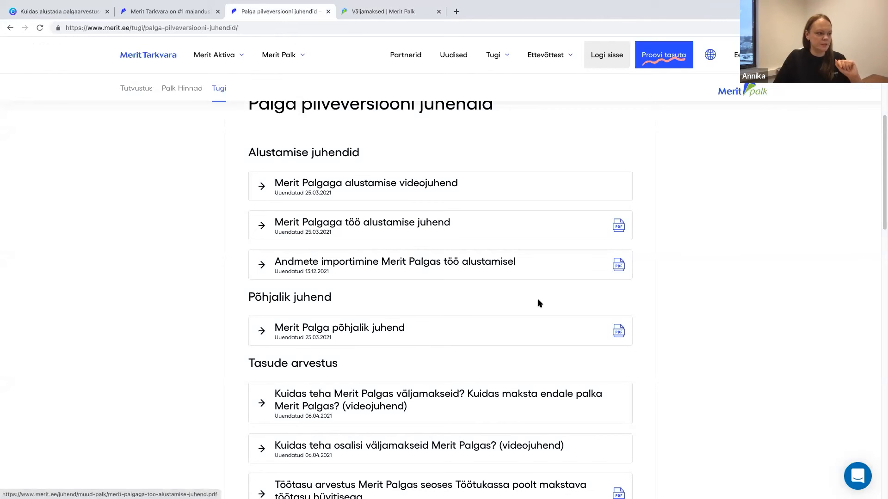
# Look through the payroll guides on the Merit website and return to Merit Palk's November pay calculation.
pyautogui.scroll(-4, 510, 335)
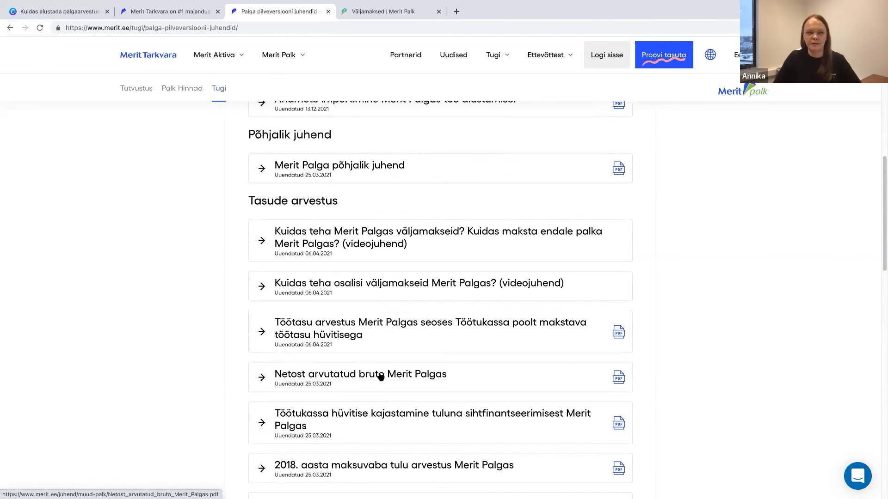
pyautogui.click(383, 14)
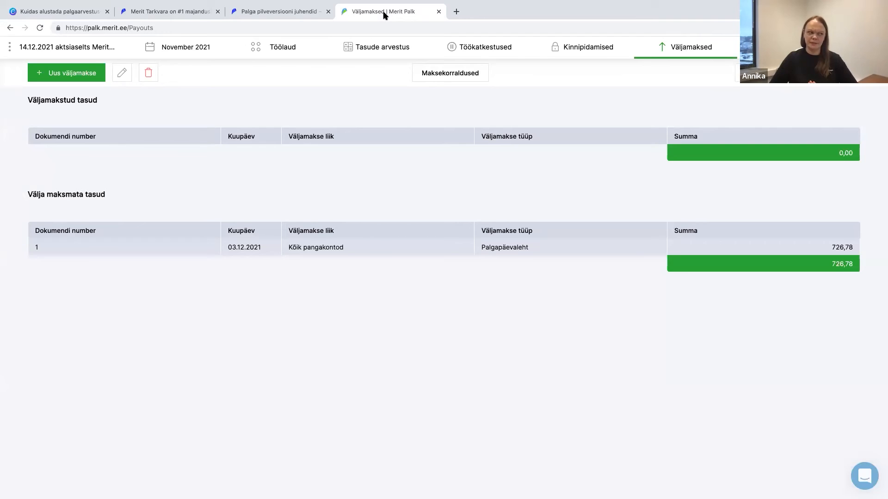
pyautogui.click(388, 55)
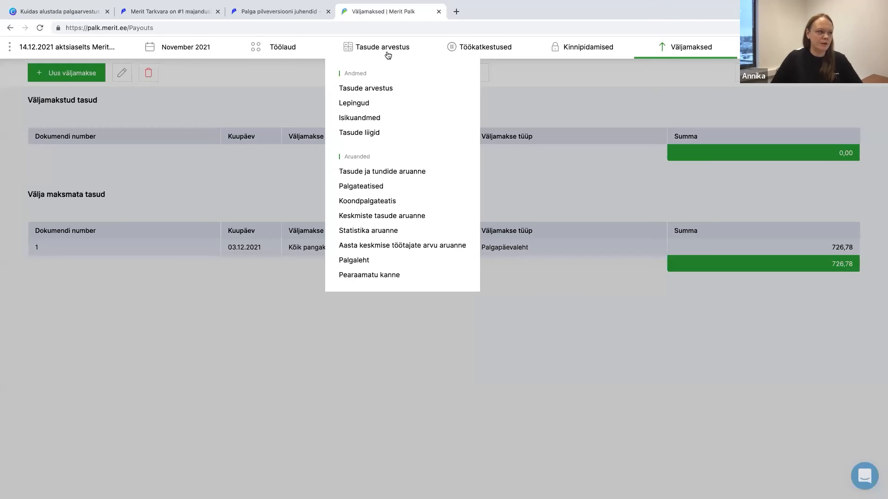
pyautogui.click(387, 91)
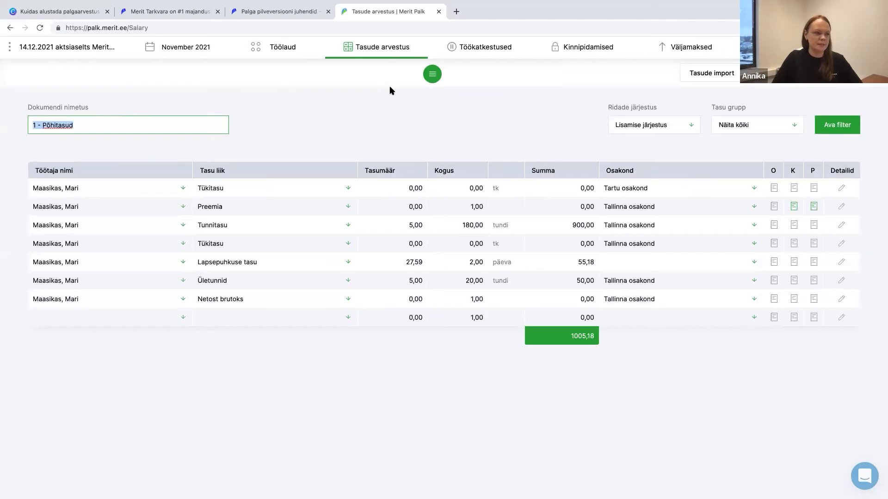
# Create a new pay type named "III sammas" with payment type 25 - Töötaja või ametniku eest tasutud III samba sissemakse.
pyautogui.click(392, 55)
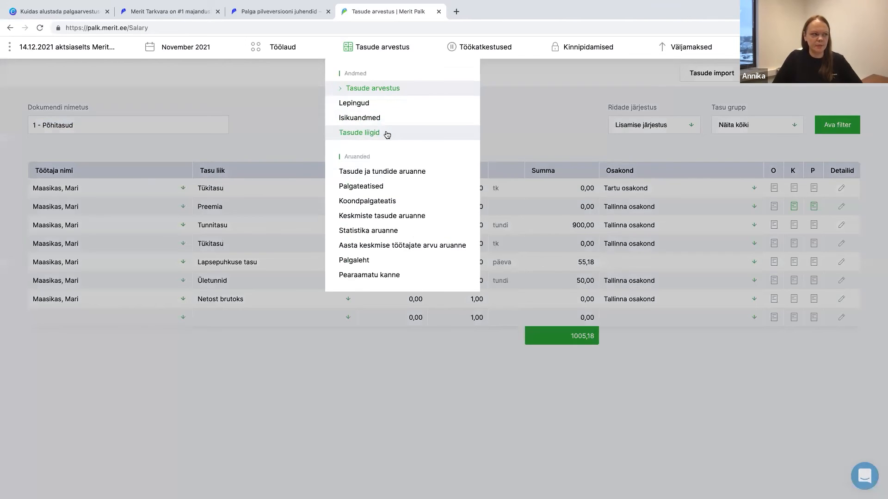
pyautogui.click(387, 134)
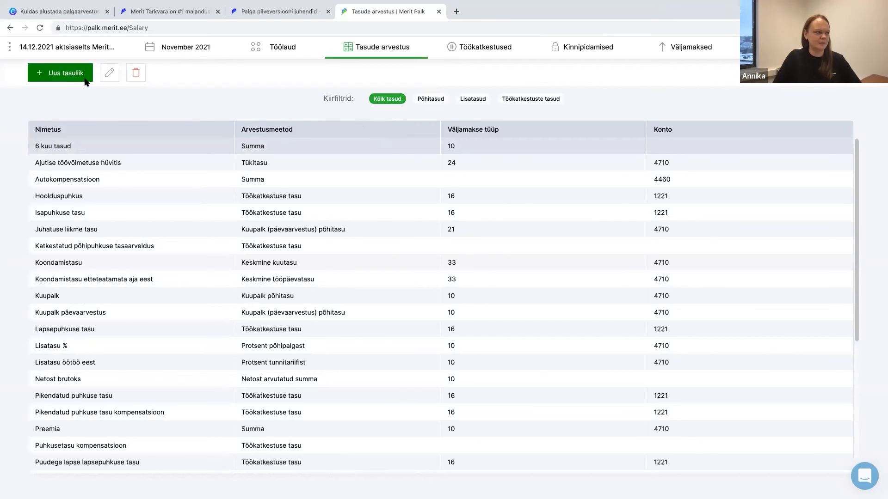
pyautogui.click(61, 83)
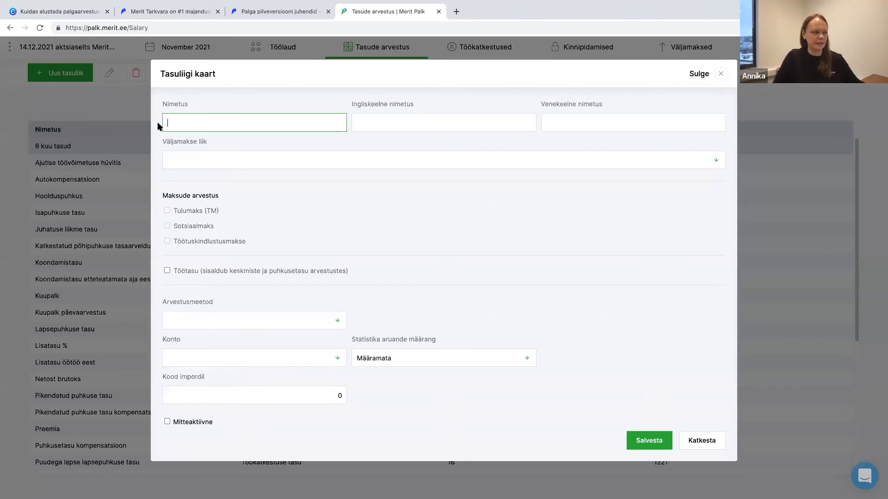
pyautogui.write('III sammas')
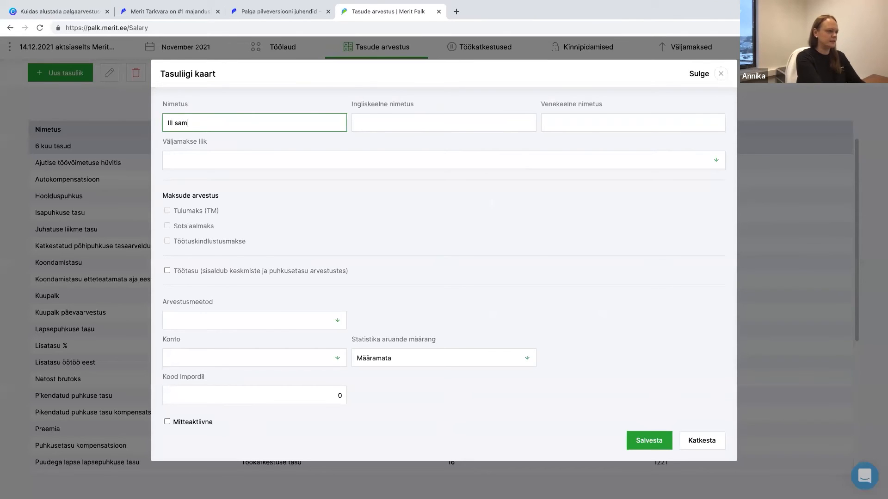
pyautogui.click(196, 158)
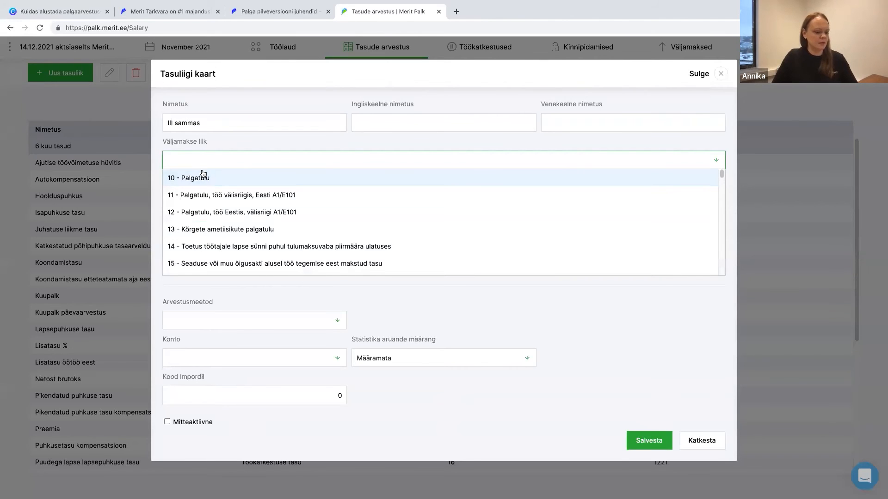
pyautogui.write('25')
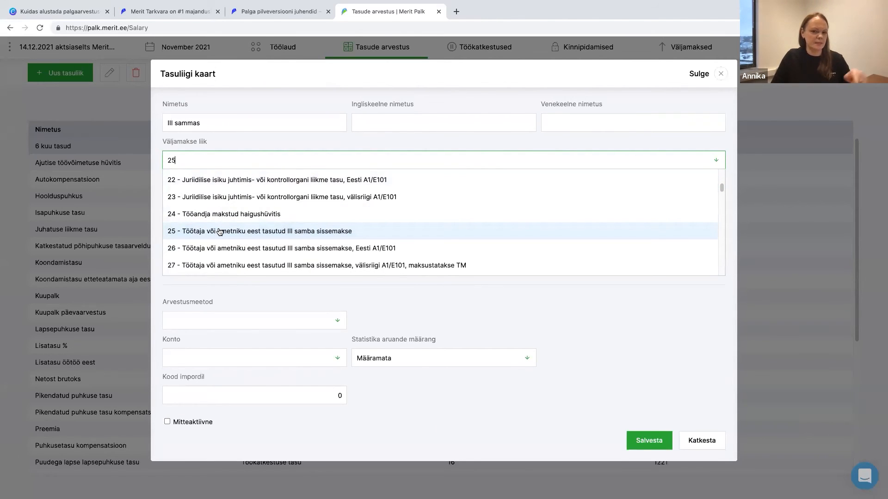
pyautogui.click(219, 231)
# Set the III sammas pay type's calculation method to Summa with the Igakuine option.
pyautogui.click(211, 326)
pyautogui.scroll(-3, 236, 371)
pyautogui.click(229, 403)
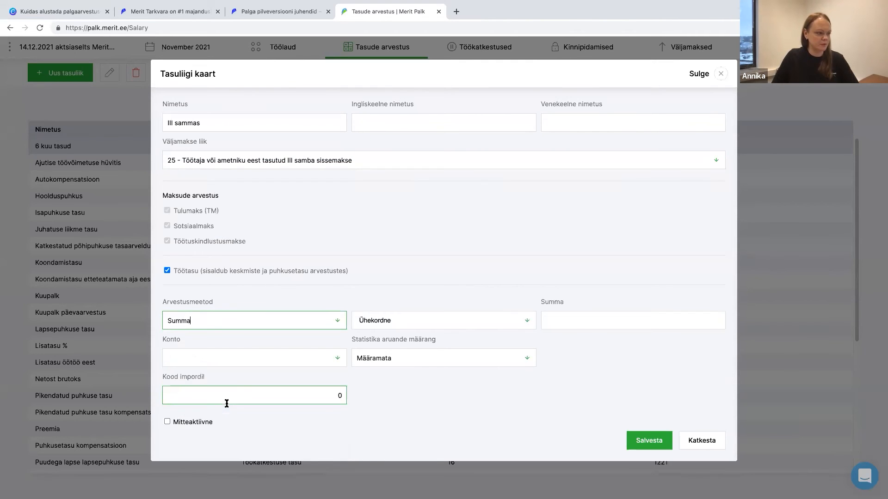
pyautogui.click(436, 324)
pyautogui.click(428, 340)
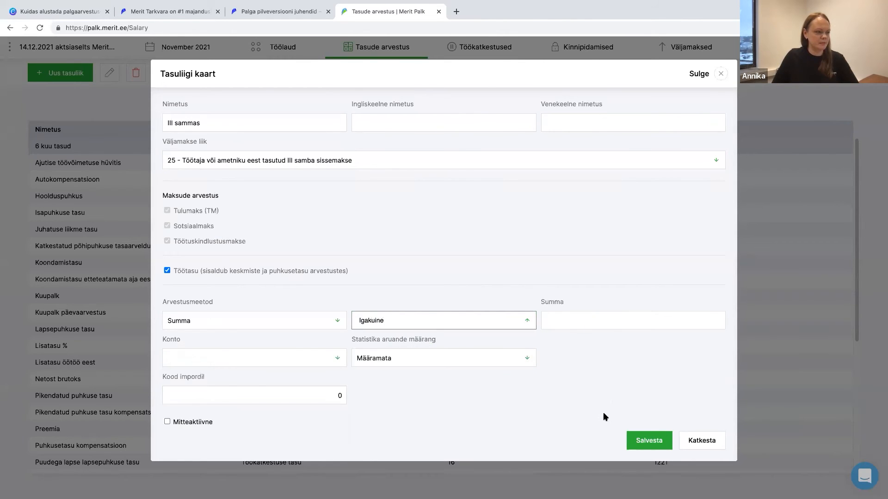
# Change the III sammas calculation method to Protsenditasu at 10 percent and save the pay type.
pyautogui.click(244, 327)
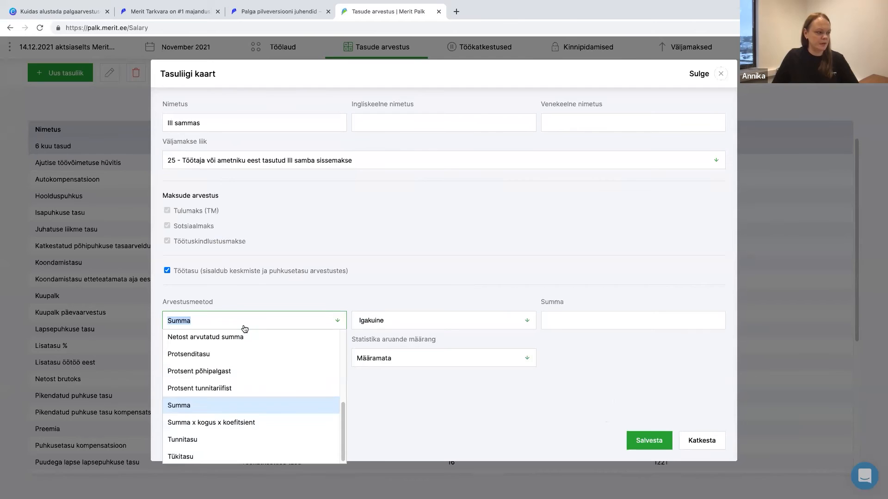
pyautogui.click(235, 357)
pyautogui.click(680, 320)
pyautogui.write('10')
pyautogui.click(676, 404)
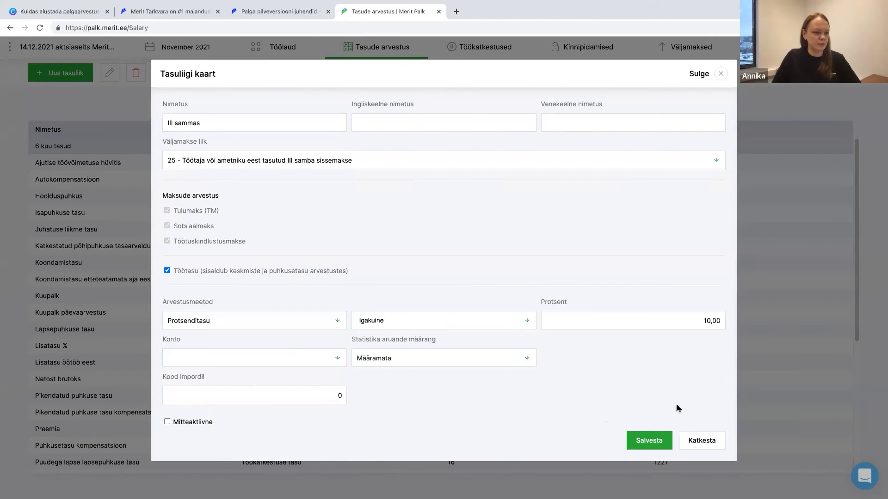
pyautogui.click(648, 444)
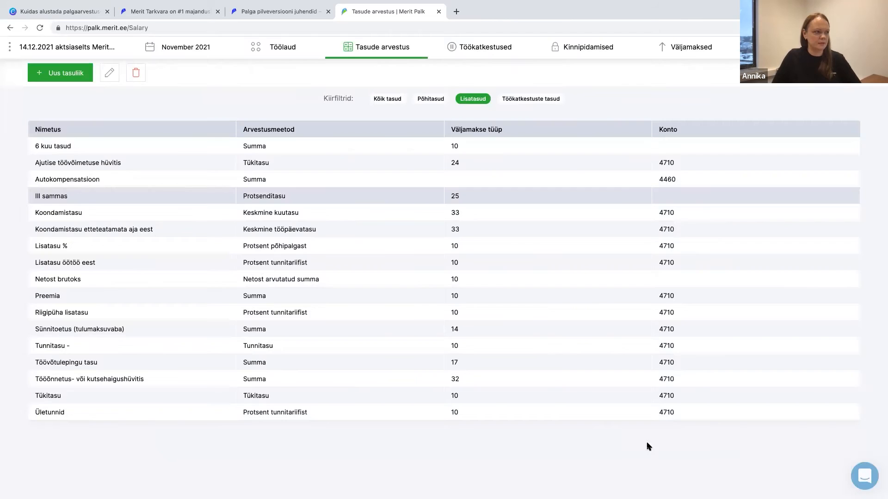
# Reopen the III sammas pay type, set its calculation method to Summa and save it.
pyautogui.doubleClick(352, 197)
pyautogui.click(234, 326)
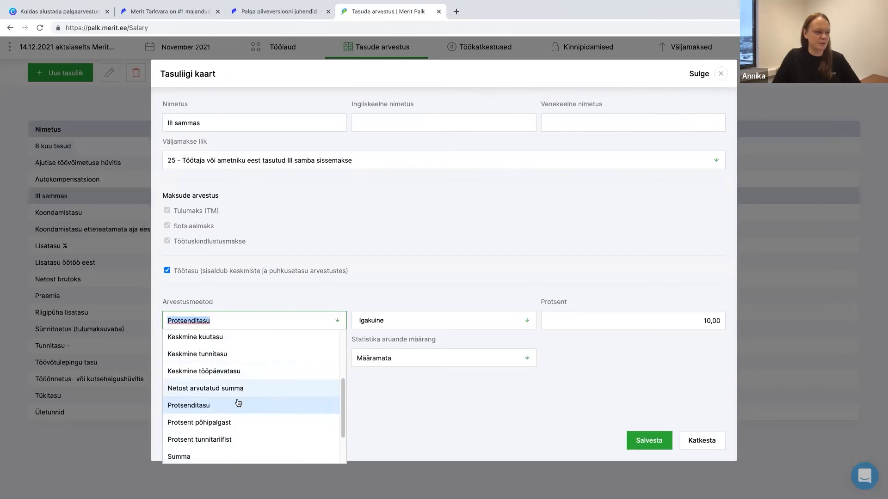
pyautogui.click(227, 457)
pyautogui.click(659, 440)
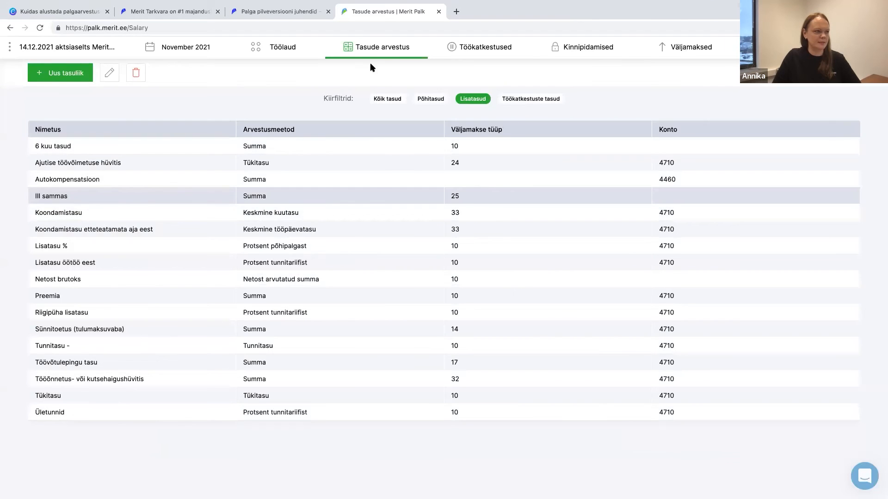
# Add a row for the employee to the November pay calculation with pay type III sammas and a rate of 100.
pyautogui.click(383, 89)
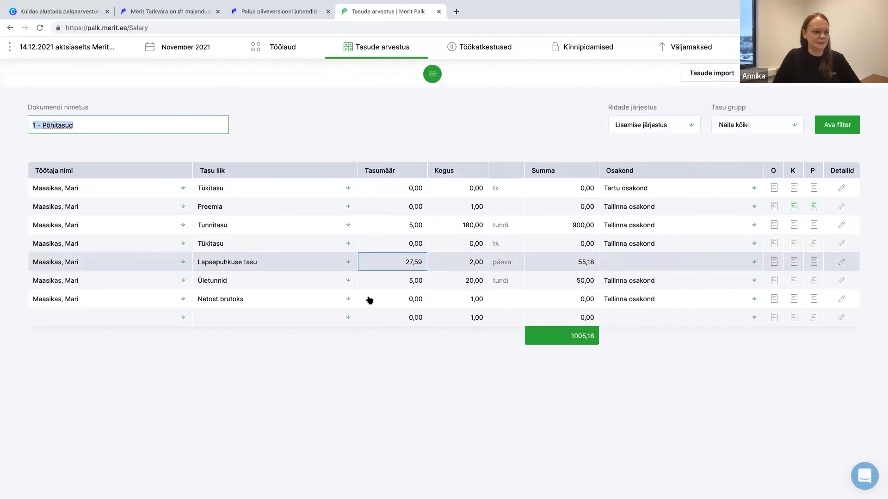
pyautogui.click(86, 318)
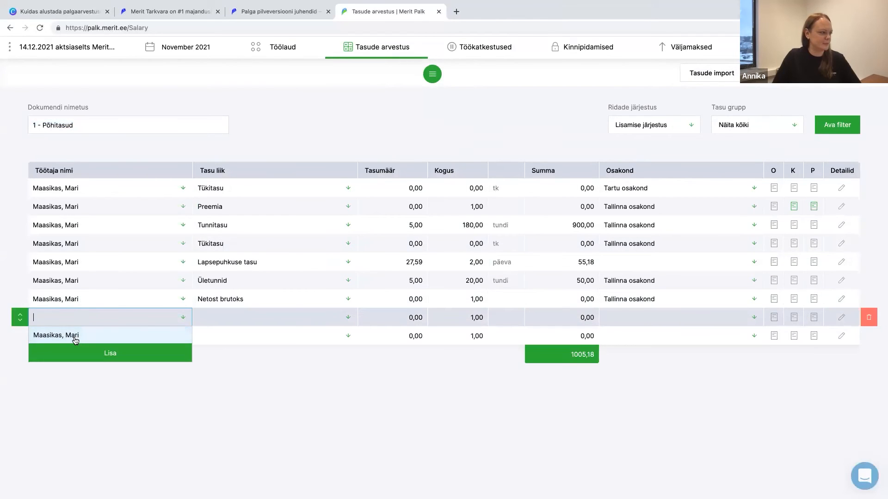
pyautogui.click(148, 335)
pyautogui.click(264, 386)
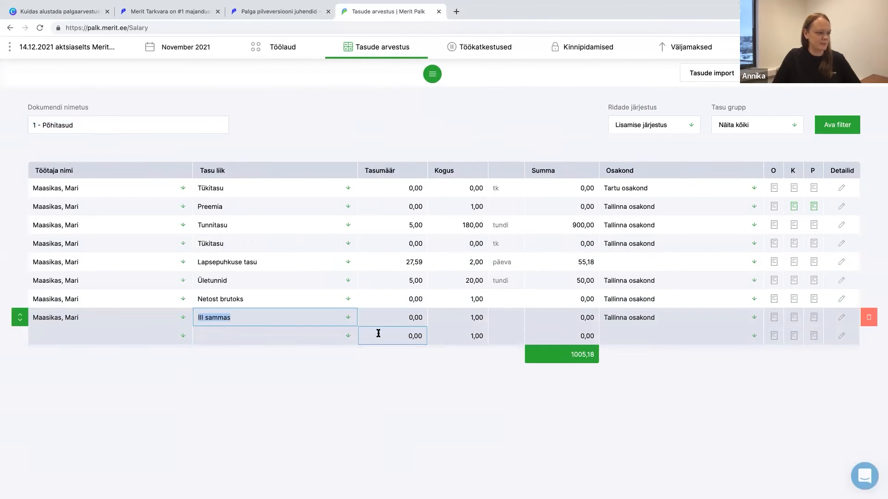
pyautogui.write('100')
pyautogui.click(448, 316)
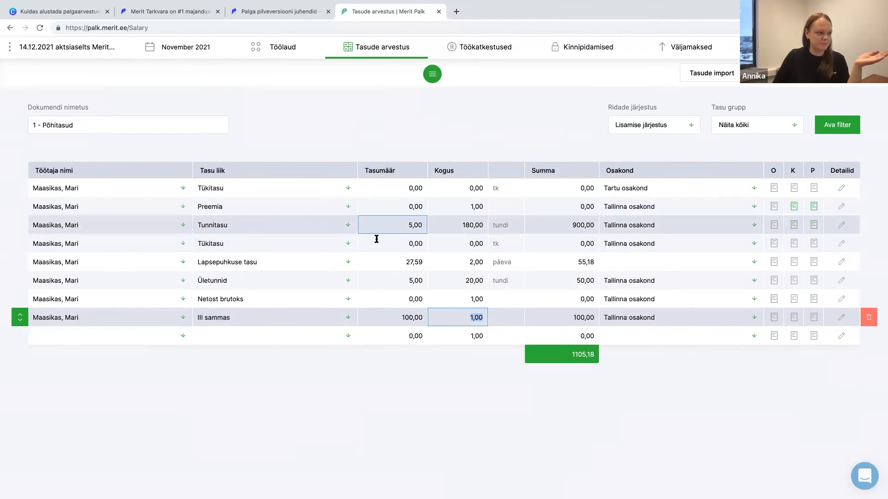
pyautogui.click(382, 266)
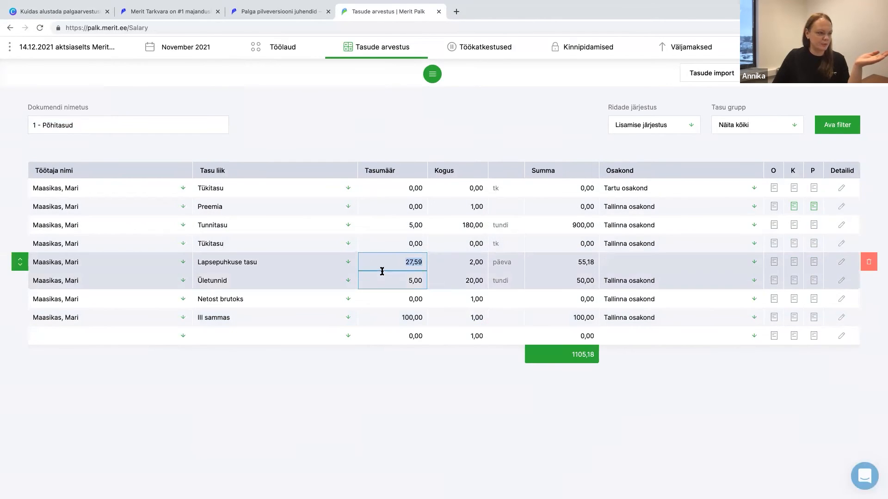
pyautogui.click(383, 238)
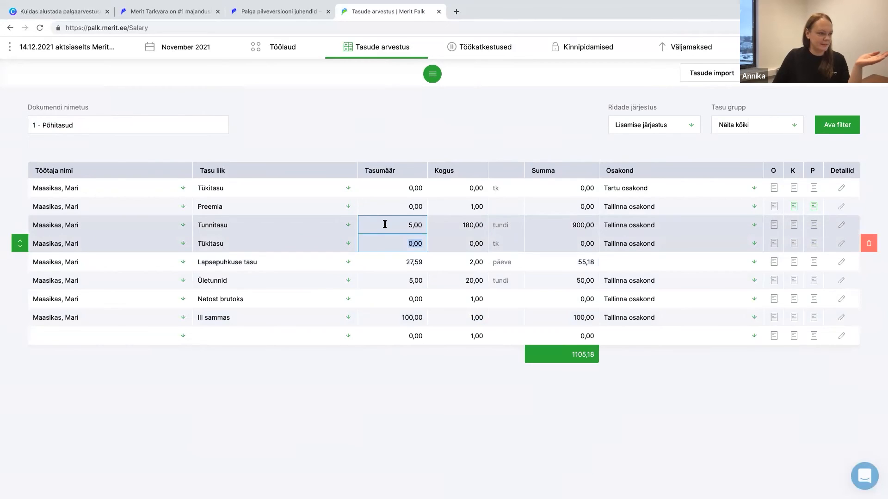
pyautogui.click(382, 226)
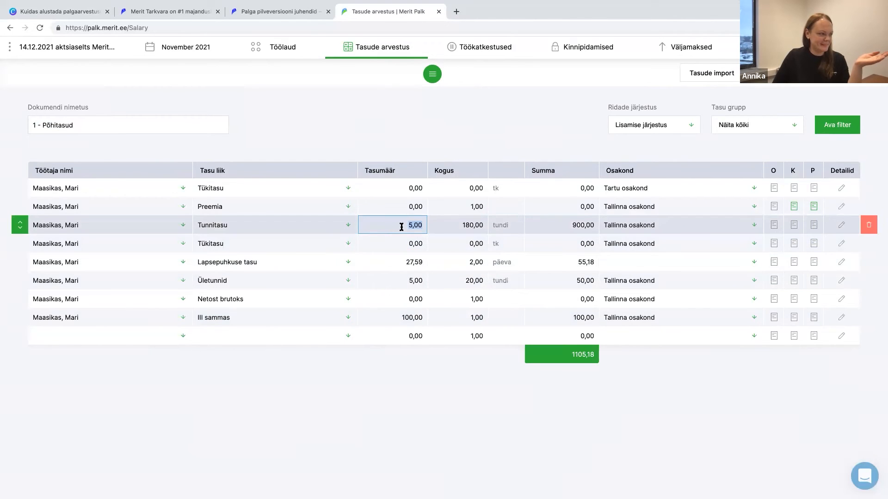
pyautogui.click(566, 226)
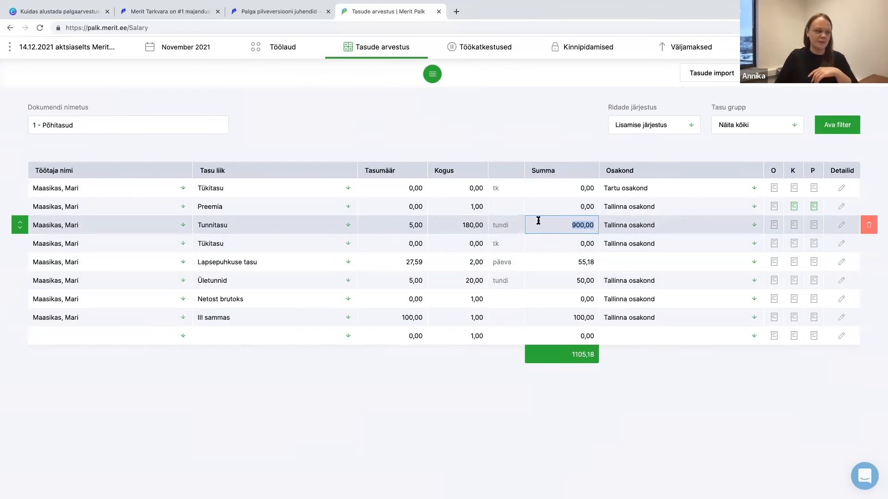
# Add another employee row and create a pay type for it named "III samba jaoks korrigeerime" with payment type 10 - Palgatulu.
pyautogui.click(64, 339)
pyautogui.click(65, 354)
pyautogui.click(232, 336)
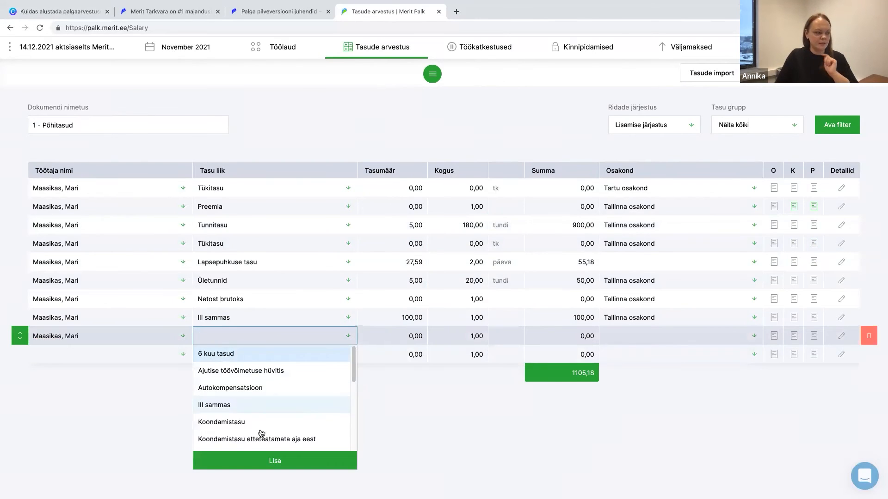
pyautogui.click(285, 466)
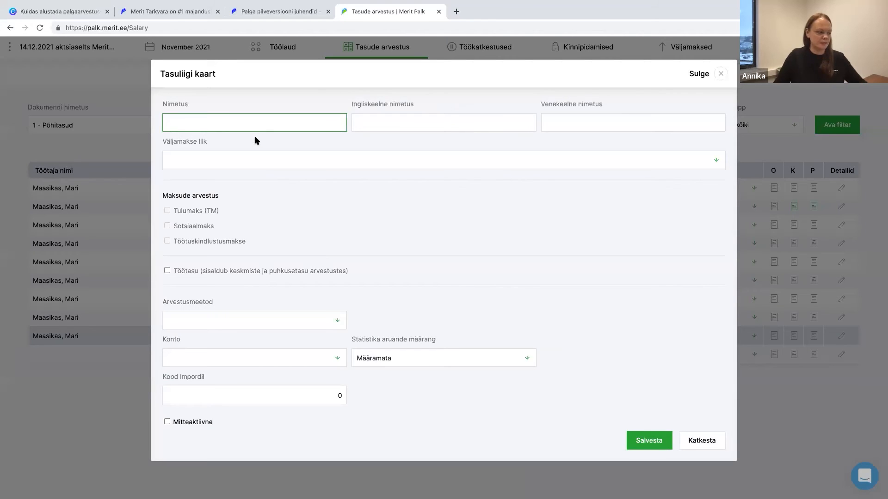
pyautogui.write('III samba')
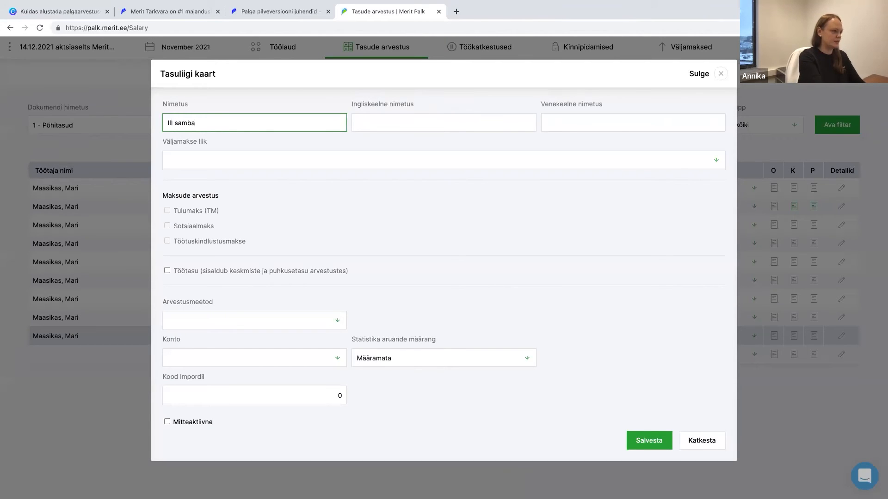
pyautogui.write(' jaoks korrigeerima')
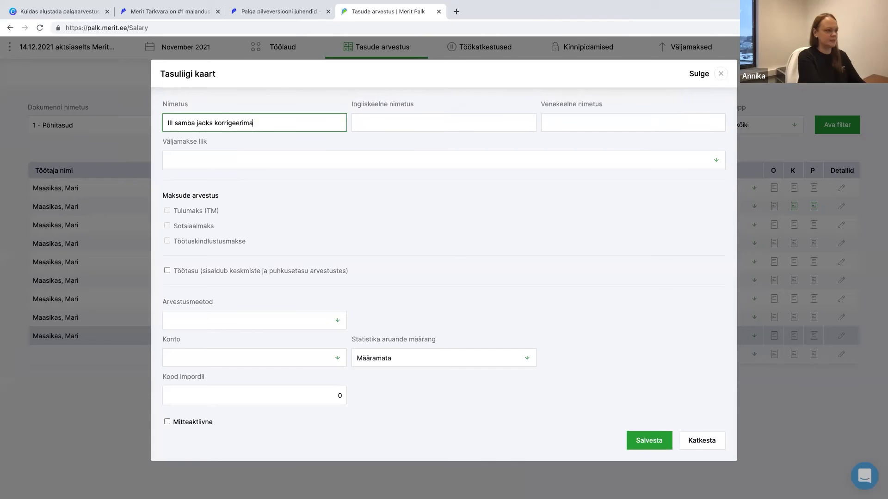
pyautogui.press('BackSpace')
pyautogui.write('e')
pyautogui.click(254, 157)
pyautogui.click(233, 174)
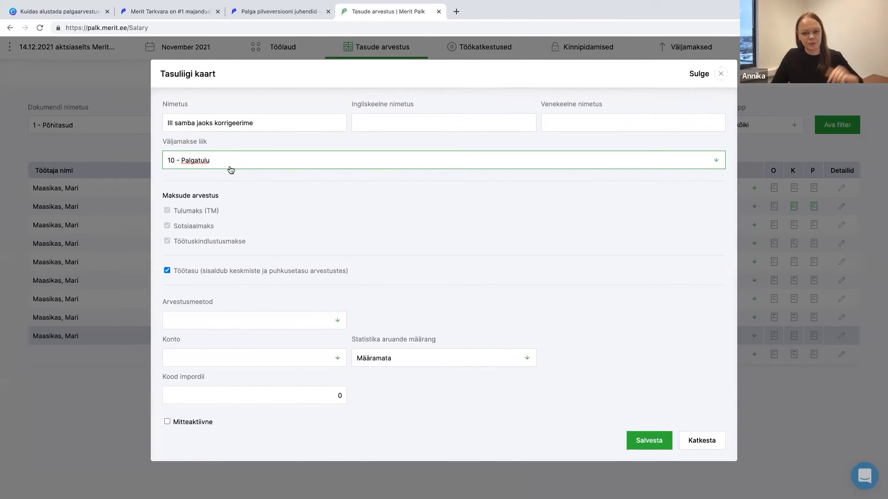
# Set the correction pay type's calculation method to Summa and save it.
pyautogui.click(223, 321)
pyautogui.scroll(-3, 222, 361)
pyautogui.click(212, 403)
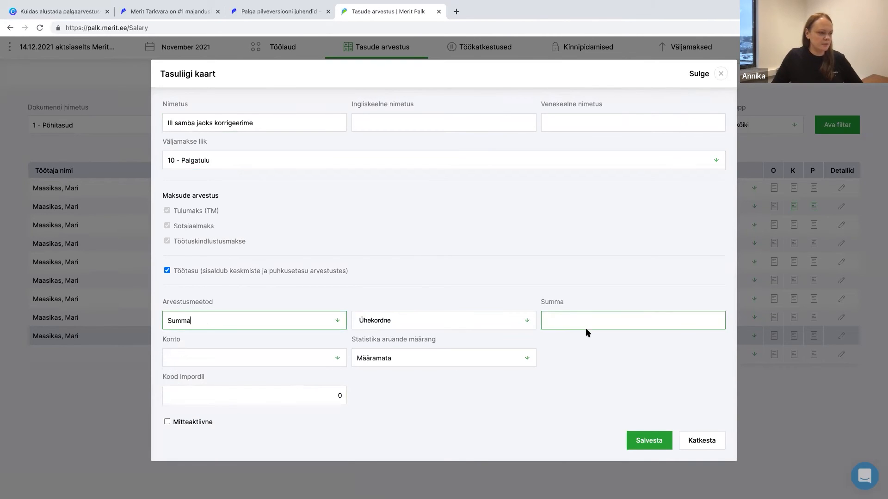
pyautogui.click(643, 440)
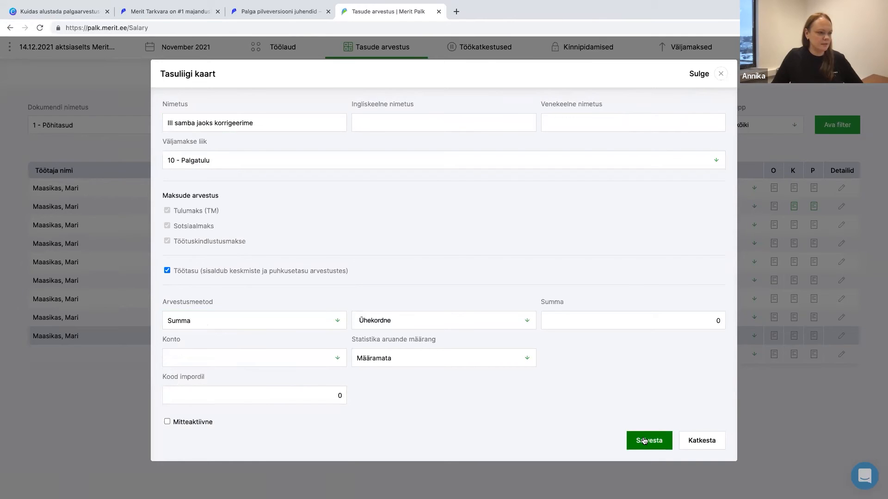
# Set the III samba jaoks korrigeerime row's rate to -100 and save its details with November 2021 as the original payout month.
pyautogui.click(409, 336)
pyautogui.write('-')
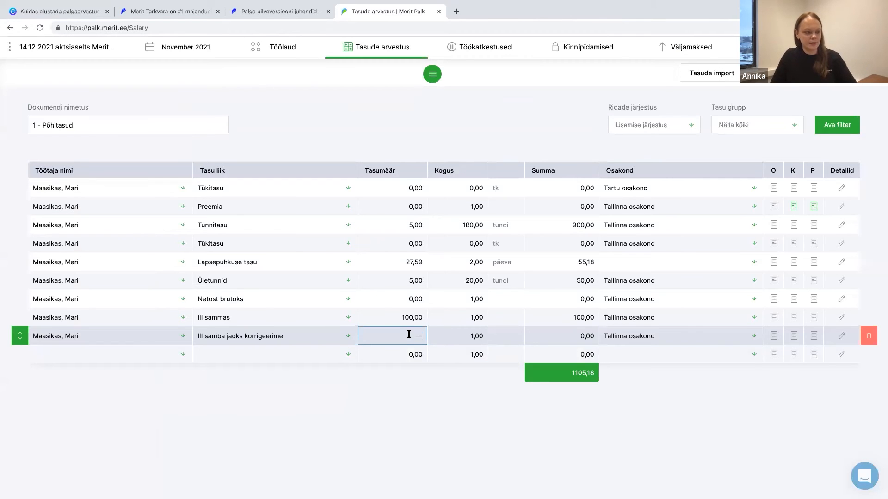
pyautogui.write('100')
pyautogui.click(461, 339)
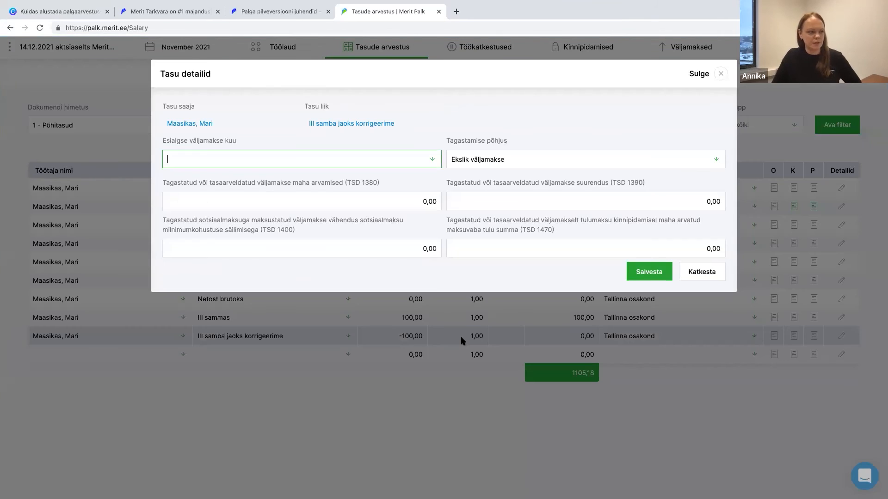
pyautogui.click(189, 167)
pyautogui.click(188, 176)
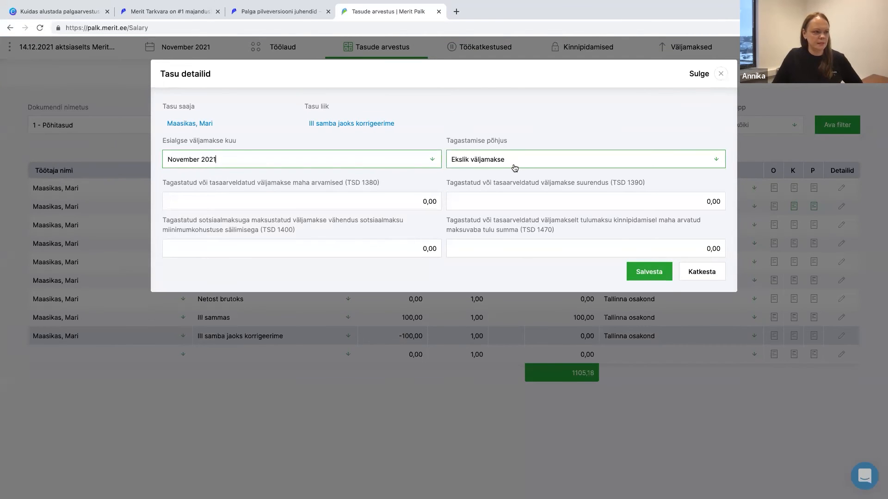
pyautogui.click(648, 274)
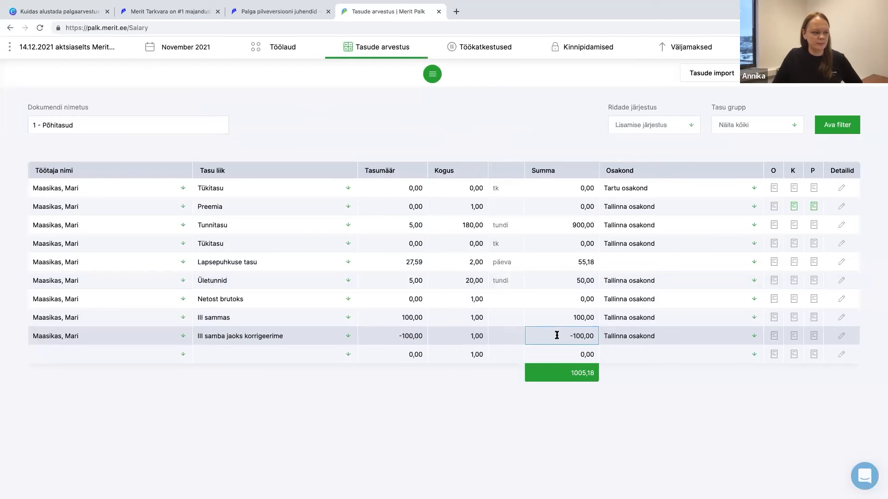
pyautogui.click(572, 226)
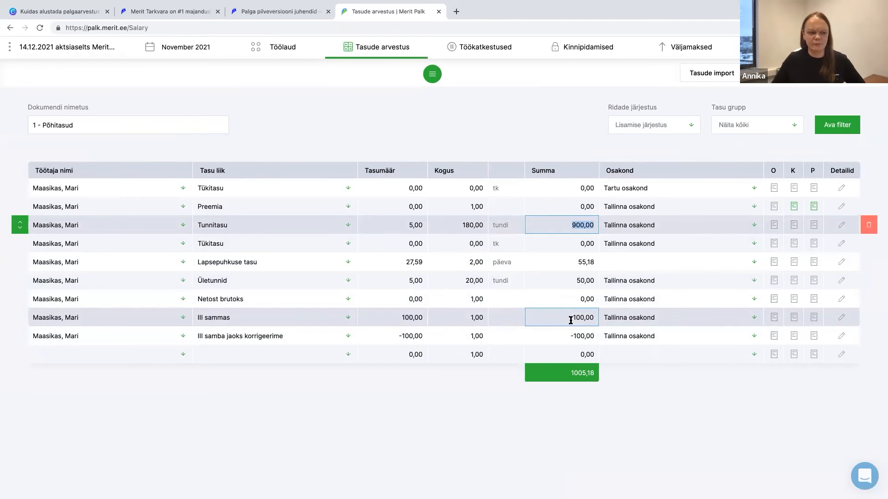
pyautogui.click(576, 317)
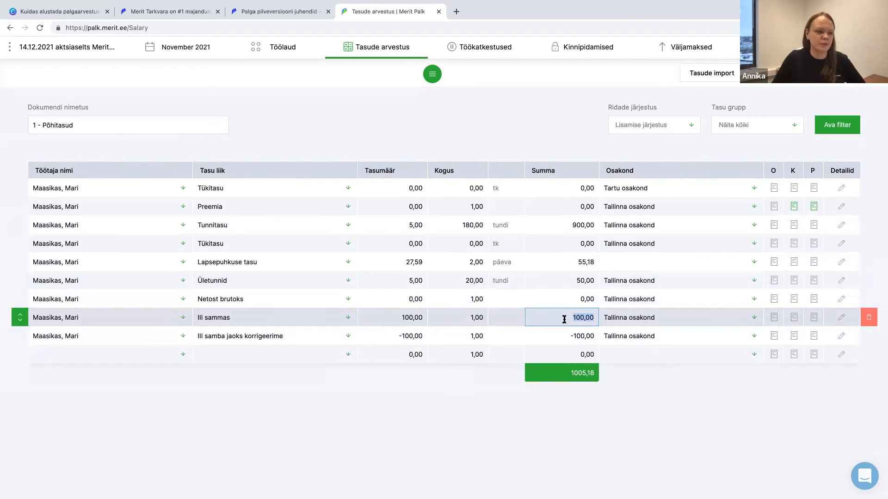
# Browse the Palga pilveversiooni juhendid page on the Merit website, looking over the starting, thorough and Tasude arvestus guides.
pyautogui.click(281, 10)
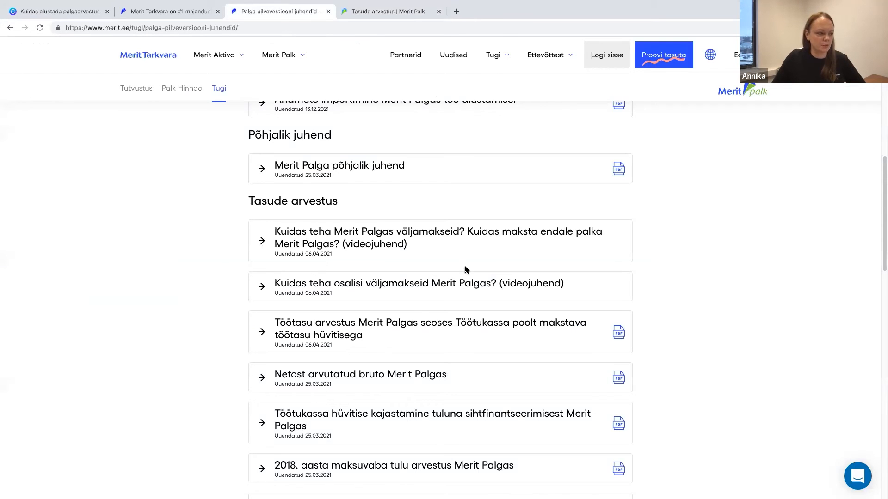
pyautogui.scroll(-2, 483, 342)
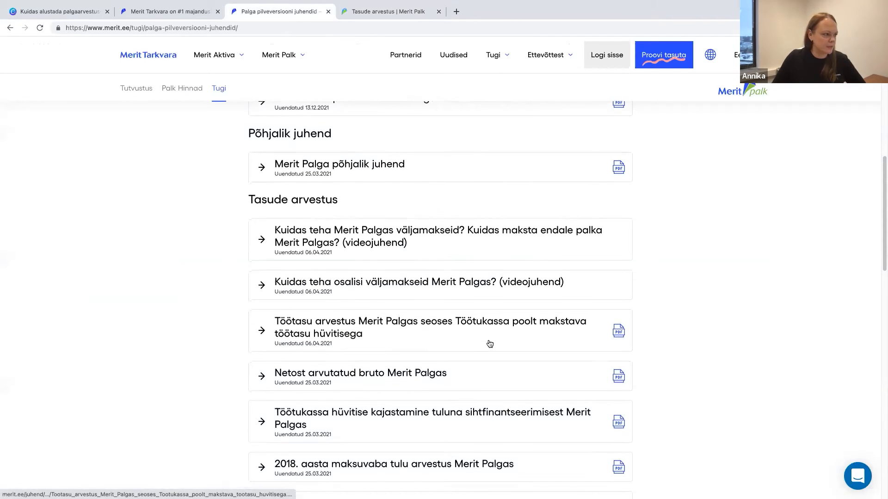
pyautogui.scroll(-5, 490, 343)
pyautogui.scroll(4, 489, 341)
pyautogui.scroll(5, 488, 341)
pyautogui.scroll(-3, 489, 343)
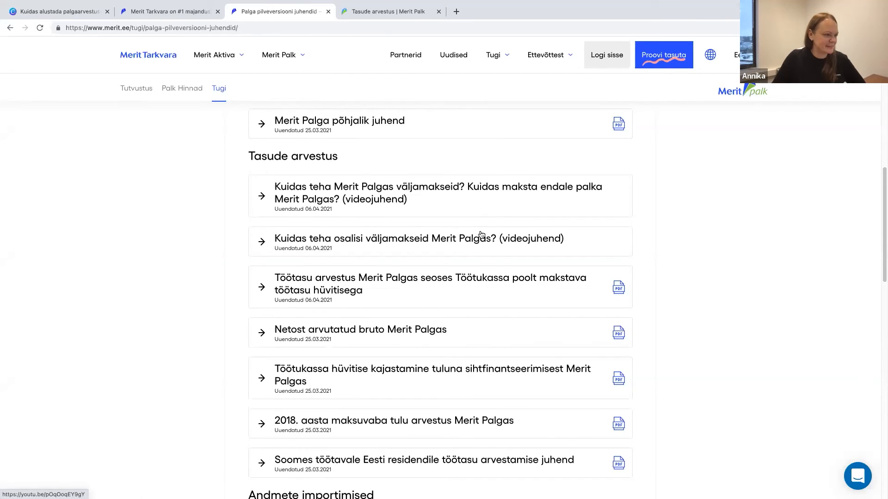
pyautogui.scroll(-1, 480, 296)
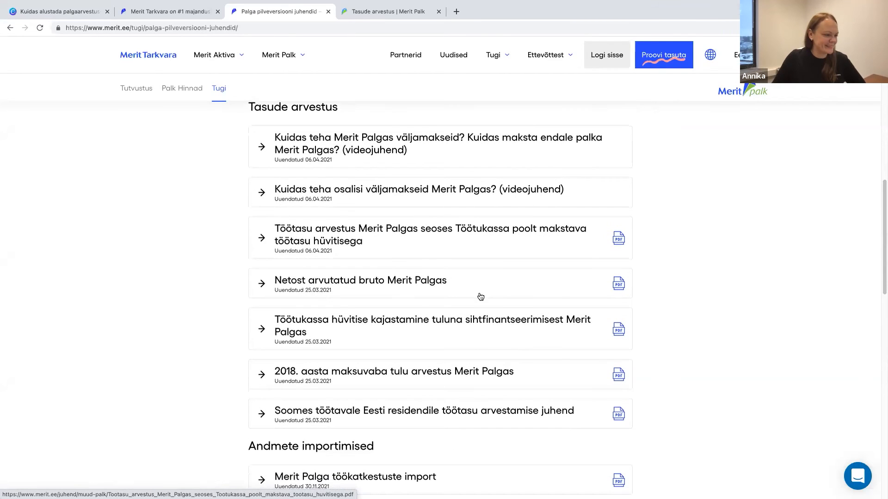
pyautogui.scroll(5, 483, 285)
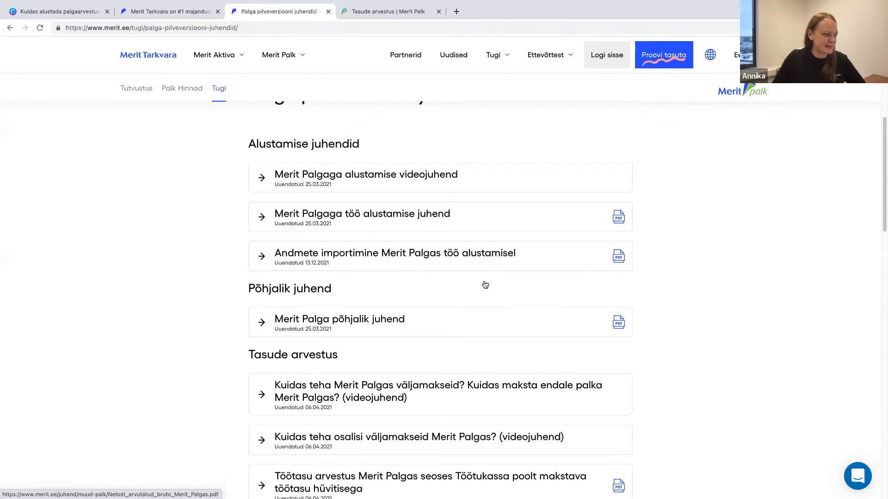
pyautogui.scroll(1, 485, 284)
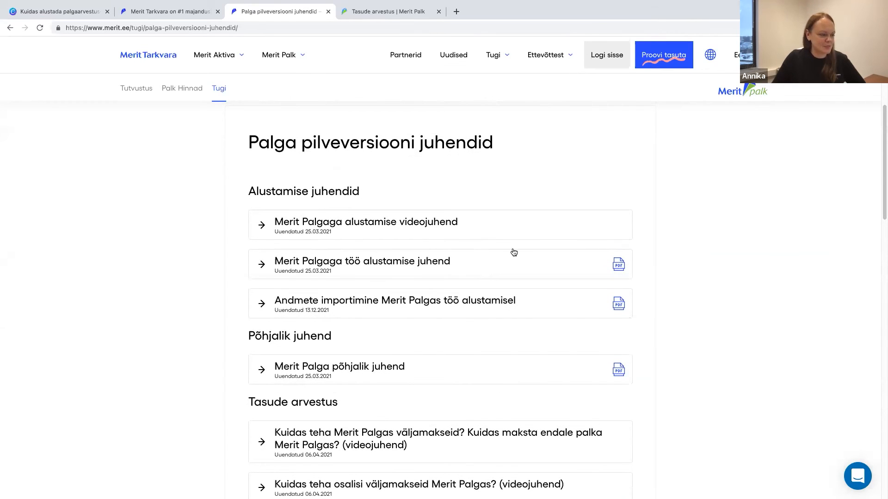
pyautogui.scroll(-4, 511, 253)
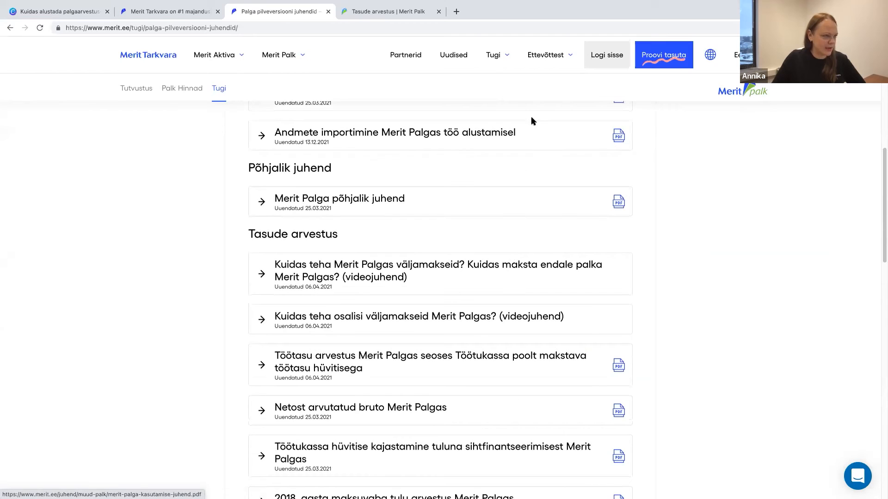
pyautogui.scroll(5, 479, 179)
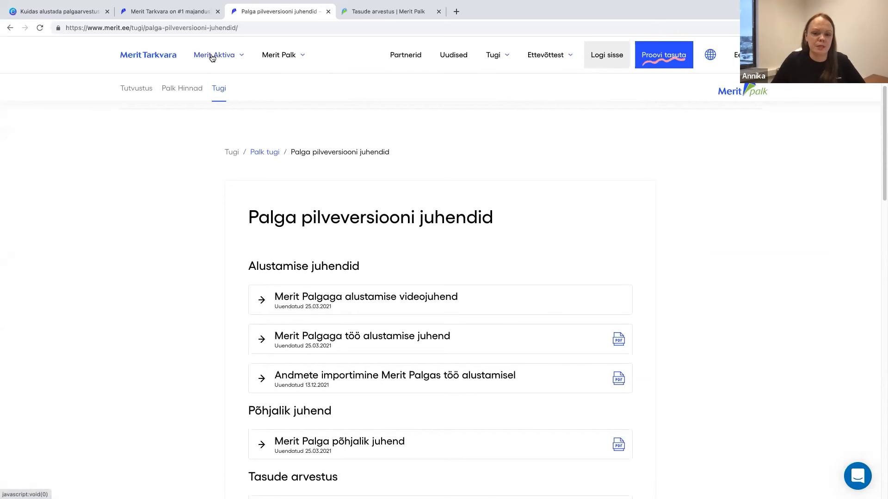
# Return to the November pay calculation and examine the quantity and rate of the Ületunnid row.
pyautogui.click(399, 14)
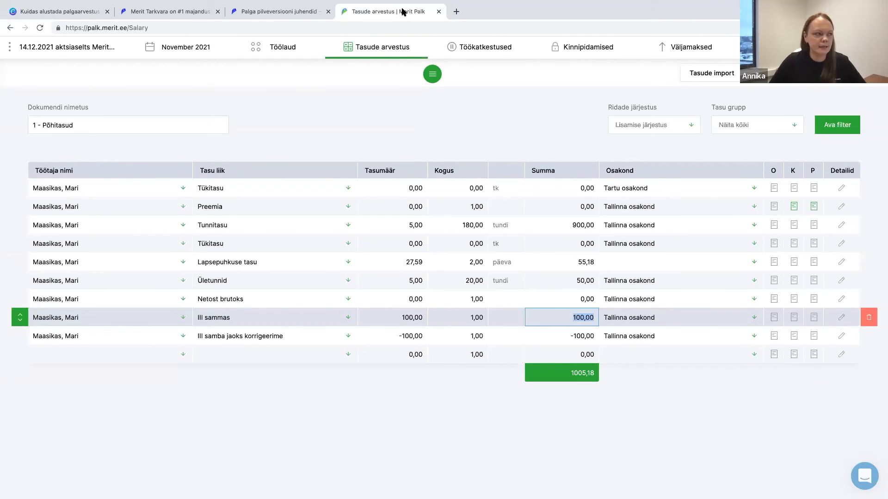
pyautogui.click(387, 49)
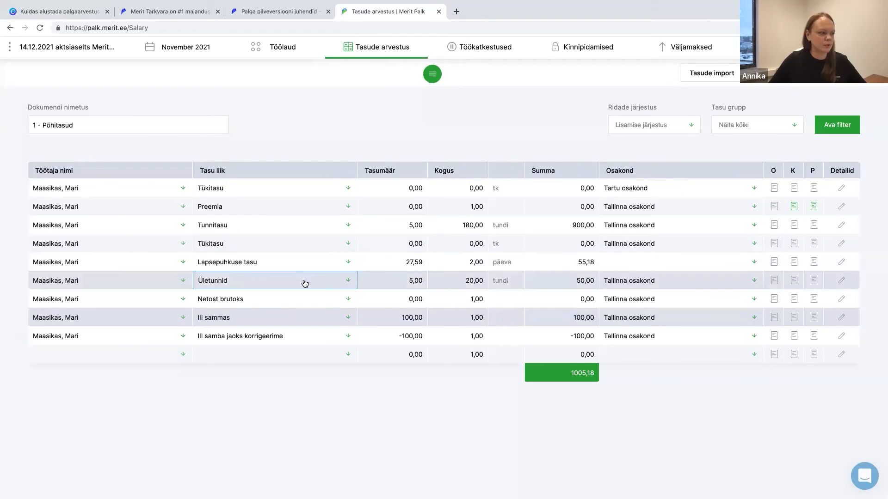
pyautogui.click(442, 284)
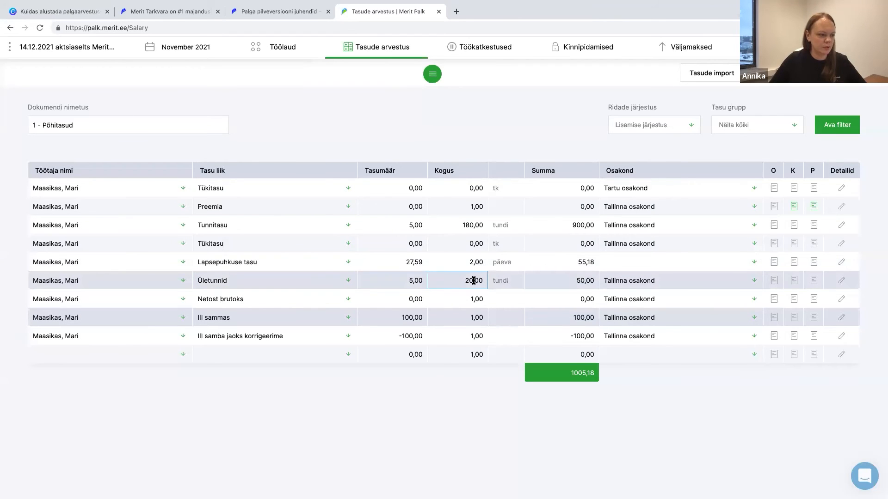
pyautogui.click(395, 281)
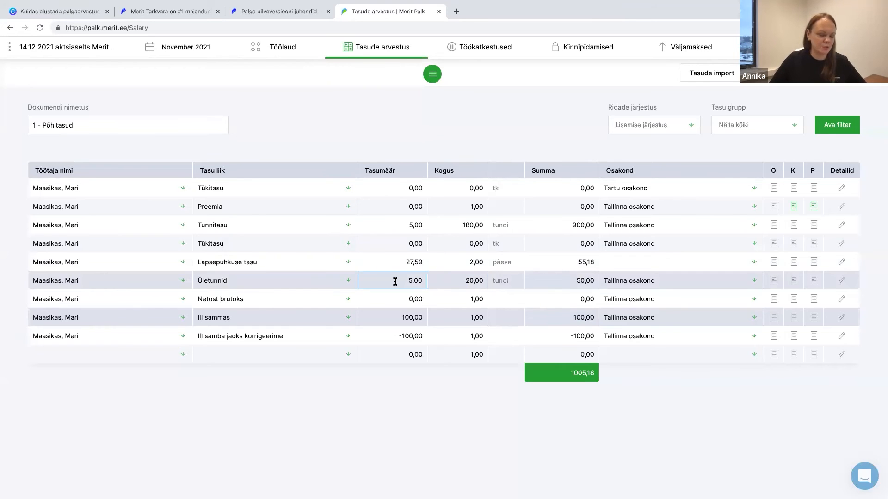
# Generate the detailed Tasude ja tundide aruanne for 01.11.2021 to 30.11.2021 and check its total hours.
pyautogui.click(384, 51)
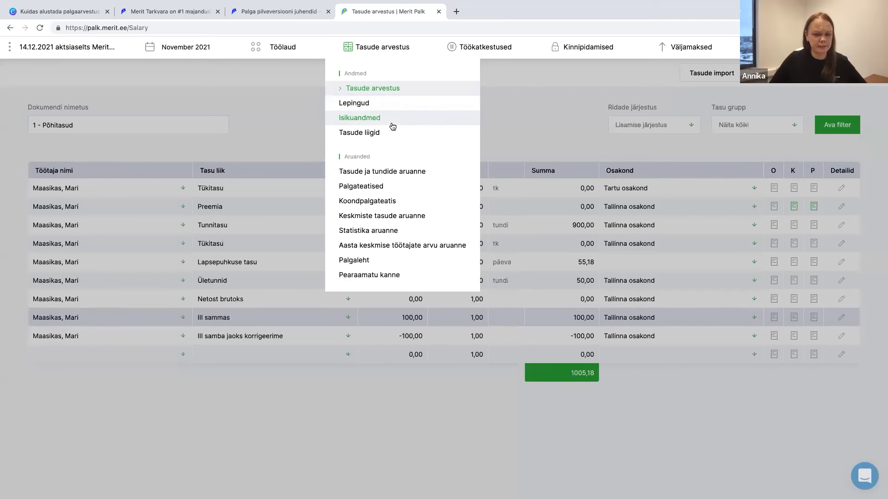
pyautogui.click(400, 176)
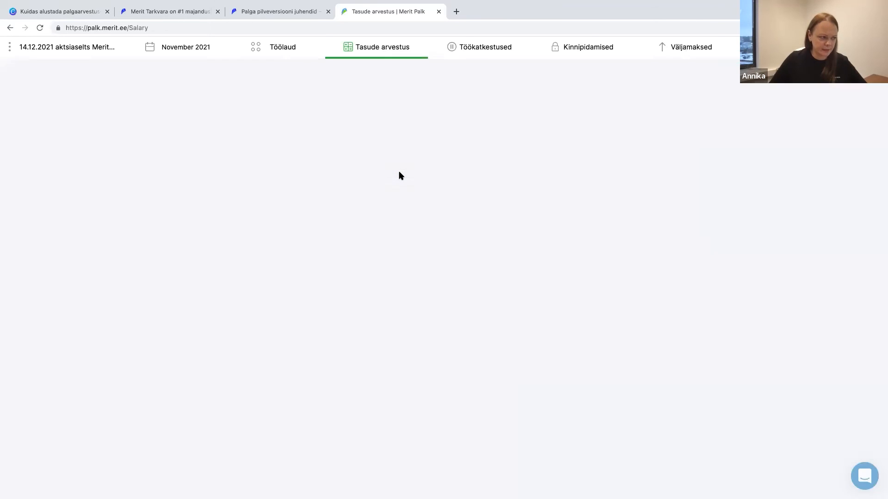
pyautogui.click(826, 234)
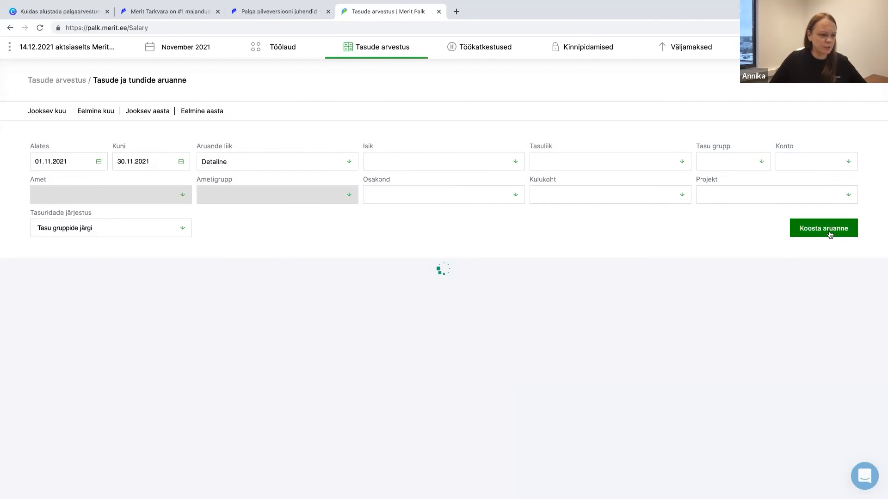
pyautogui.click(717, 73)
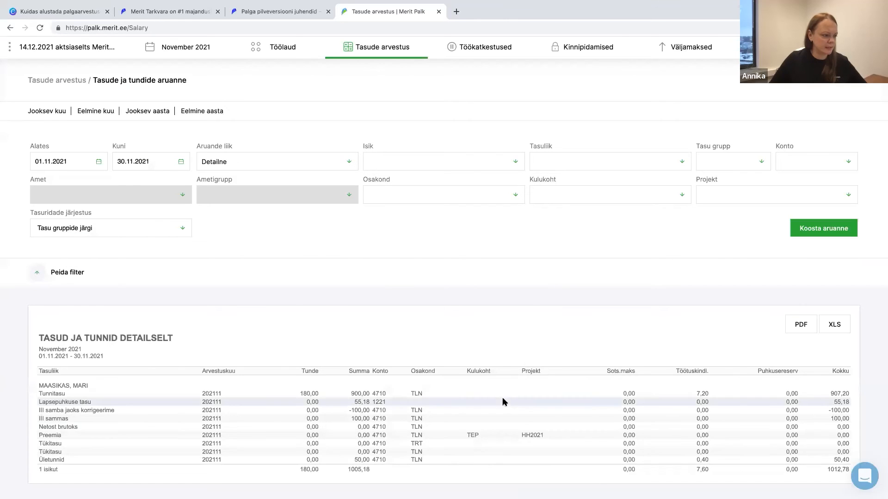
pyautogui.moveTo(299, 470); pyautogui.dragTo(320, 470)
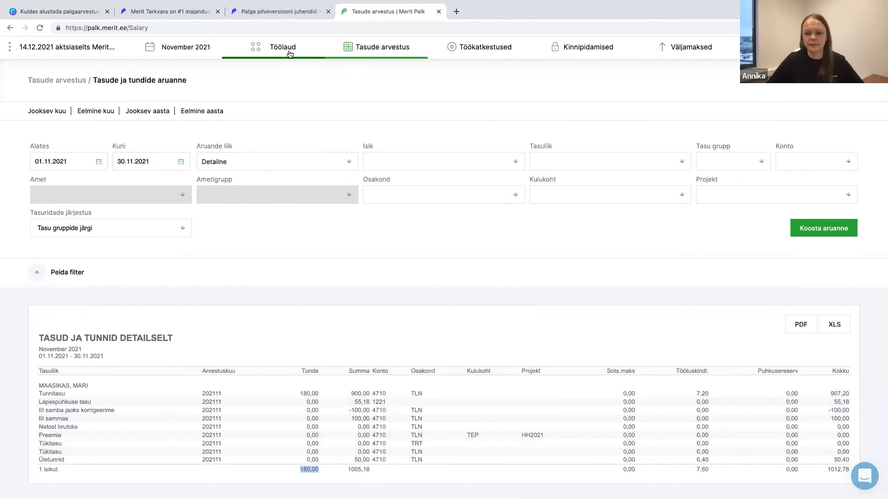
# Open the employee's contract, review its wage agreements under Palgakokkulepe and close both without changes.
pyautogui.click(403, 56)
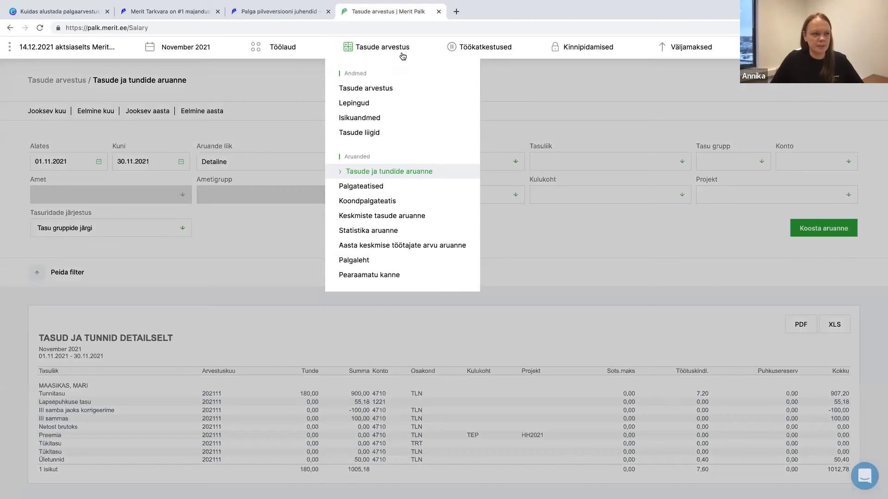
pyautogui.click(405, 108)
pyautogui.doubleClick(398, 132)
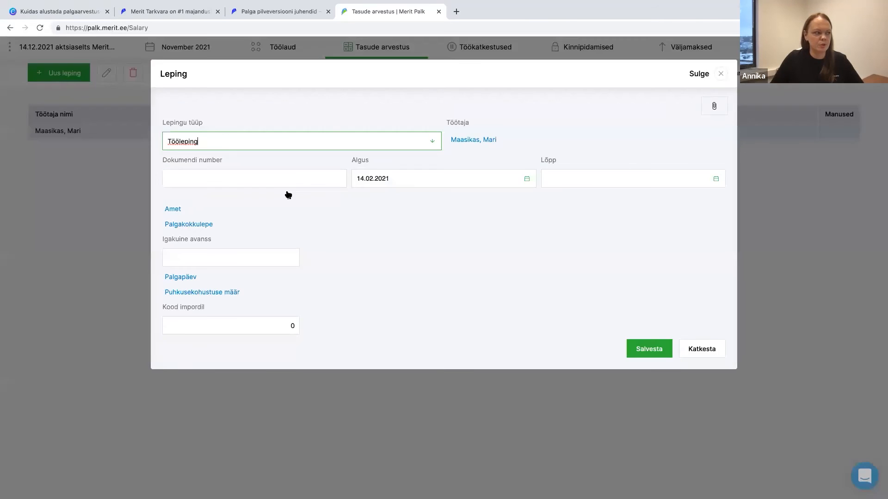
pyautogui.click(212, 225)
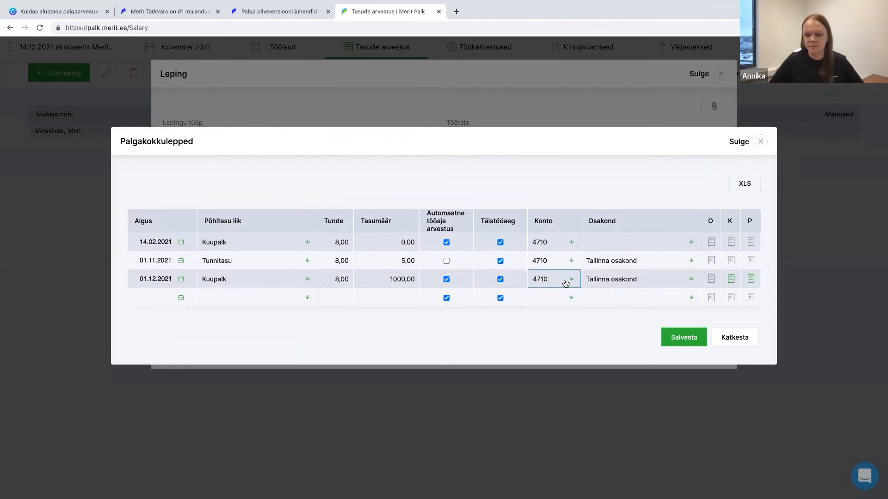
pyautogui.click(742, 340)
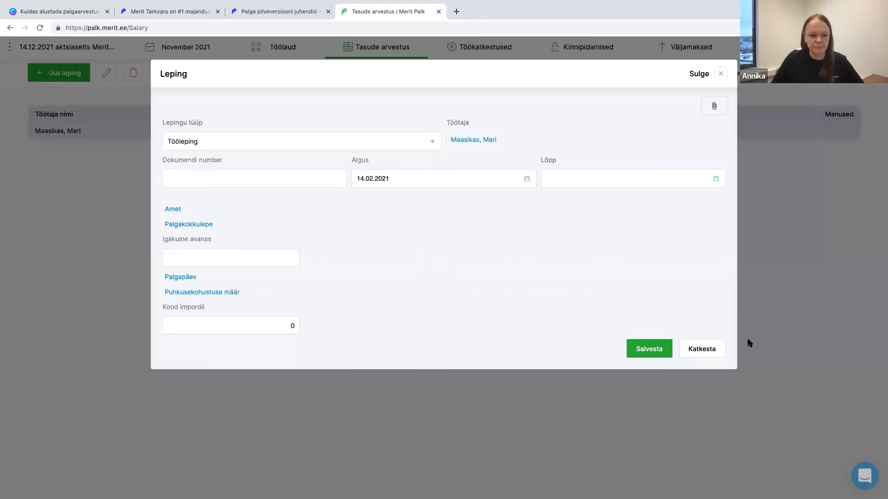
pyautogui.click(715, 353)
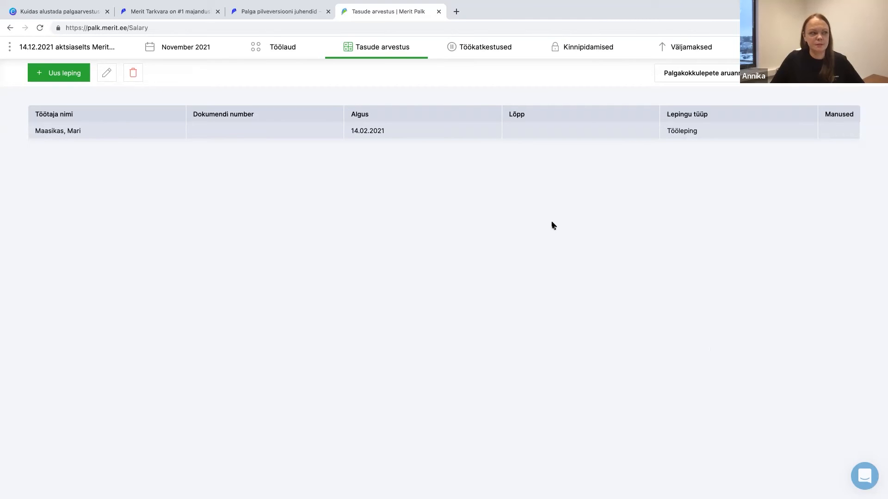
# Set the monthly advance (Igakuine avanss) to 200 in the employee's contract and save it.
pyautogui.doubleClick(399, 134)
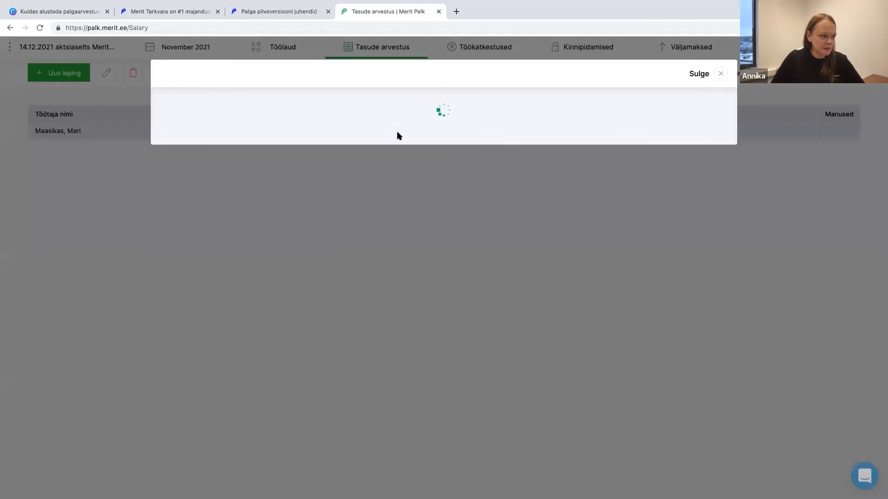
pyautogui.click(229, 257)
pyautogui.write('200')
pyautogui.press('Tab')
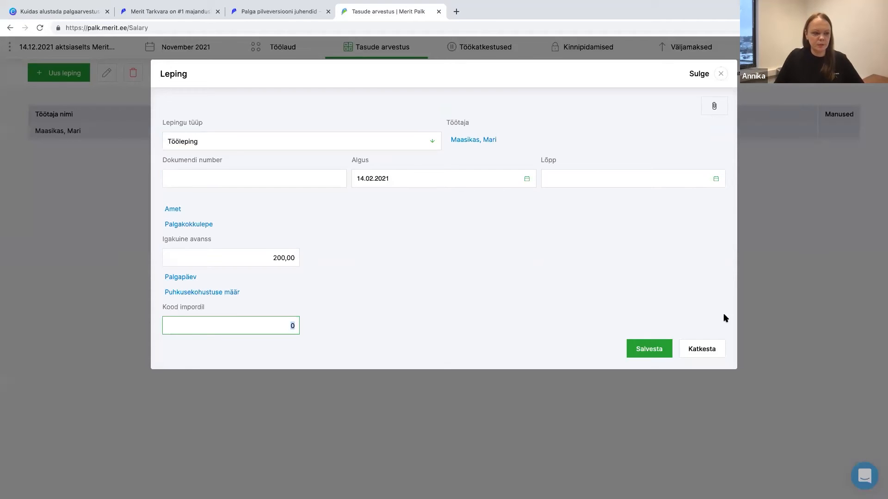
pyautogui.click(652, 348)
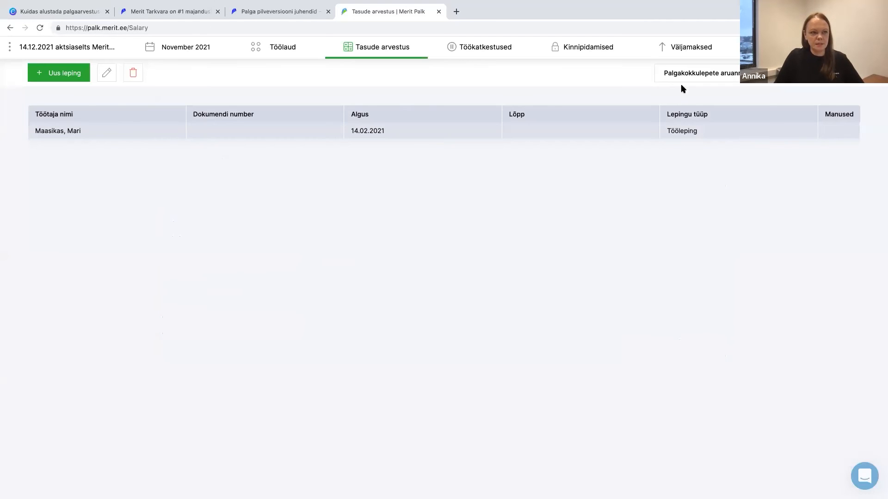
# Switch the accounting month to Detsember 2021 and open the payouts overview (Väljamaksed).
pyautogui.moveTo(685, 57)
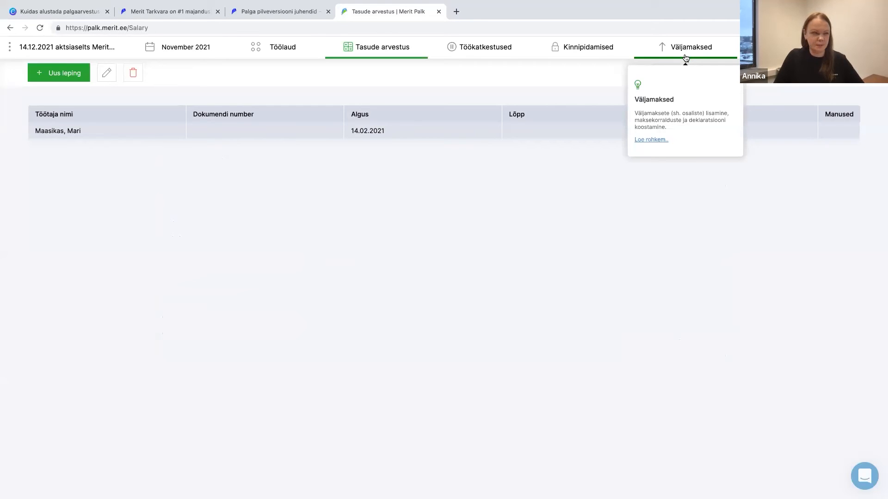
pyautogui.click(191, 52)
pyautogui.click(180, 98)
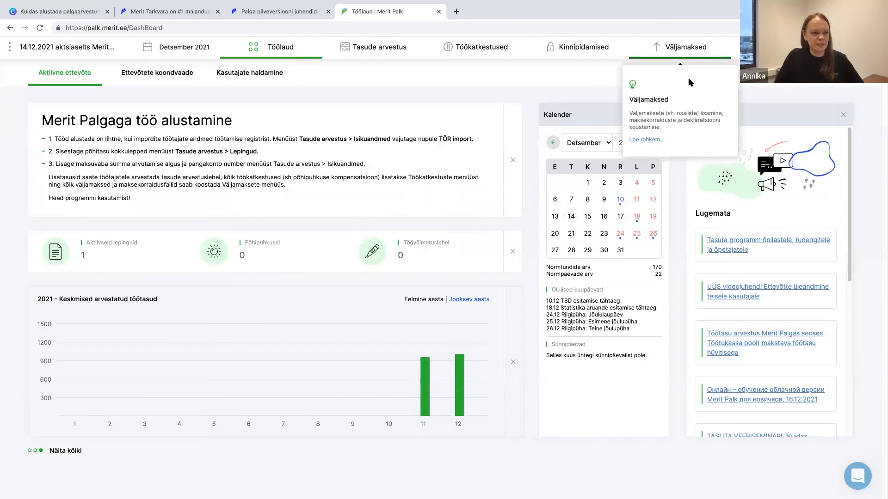
pyautogui.click(684, 51)
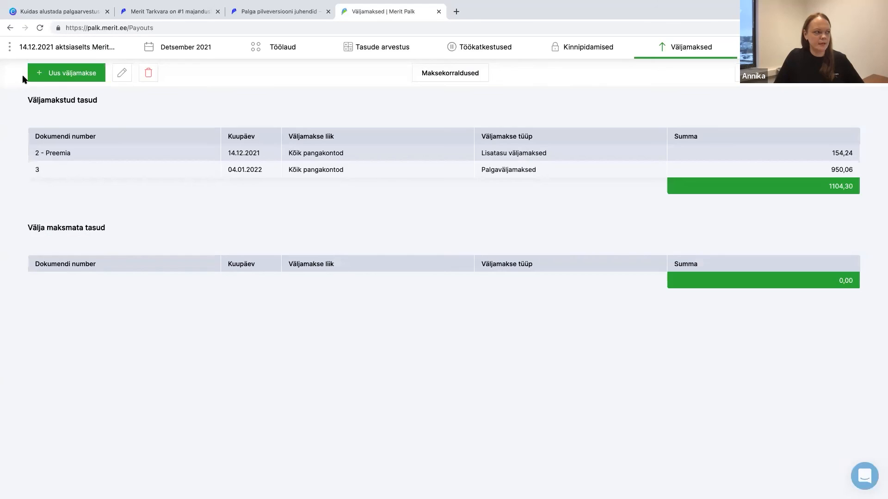
# Create an advance payout of type Avansiväljamaksed for Kõik pangakontod, review its date and net amount, and close the document.
pyautogui.click(65, 73)
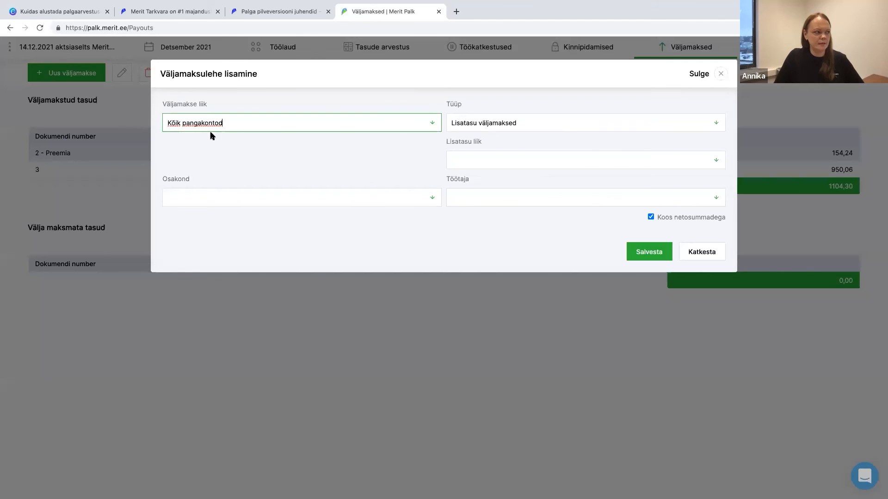
pyautogui.click(495, 126)
pyautogui.click(495, 156)
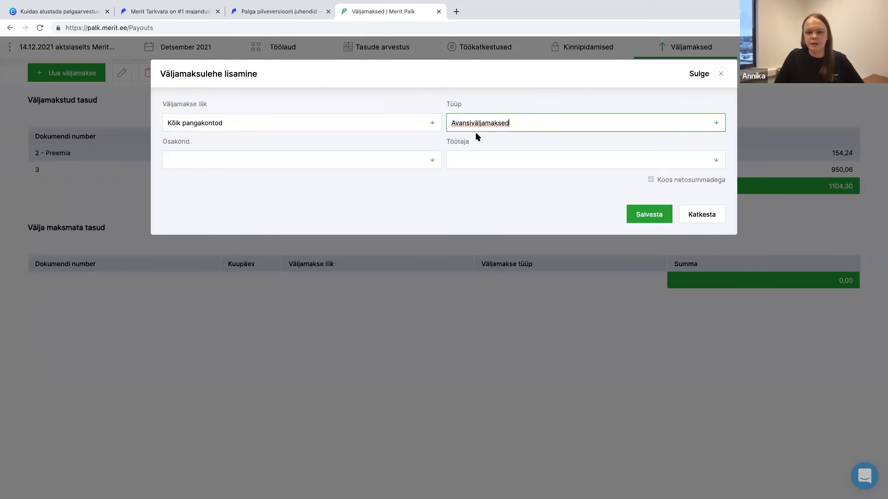
pyautogui.click(647, 214)
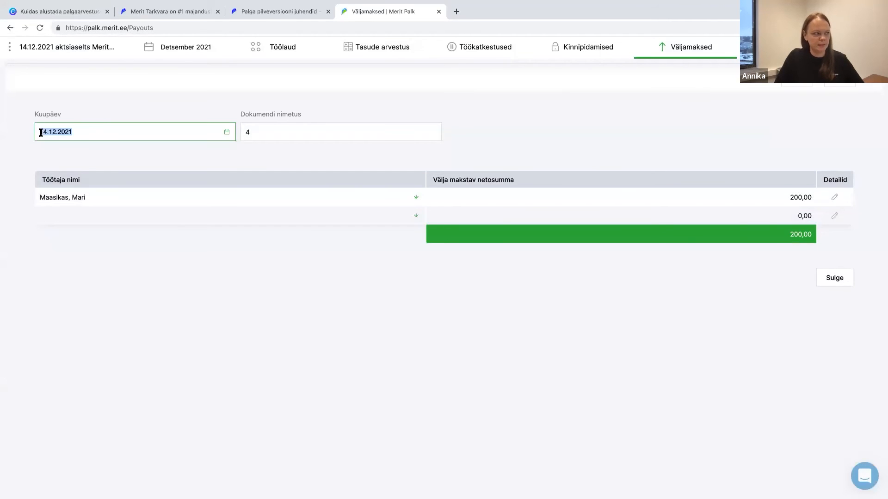
pyautogui.click(771, 200)
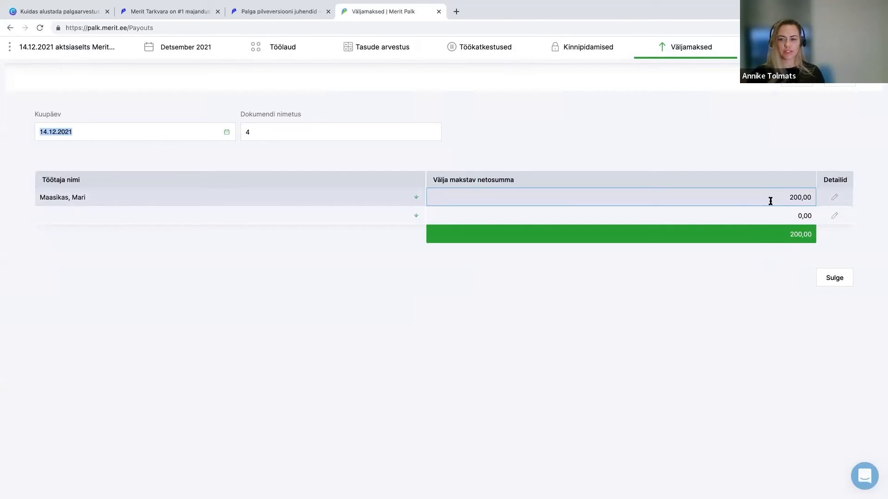
pyautogui.click(845, 282)
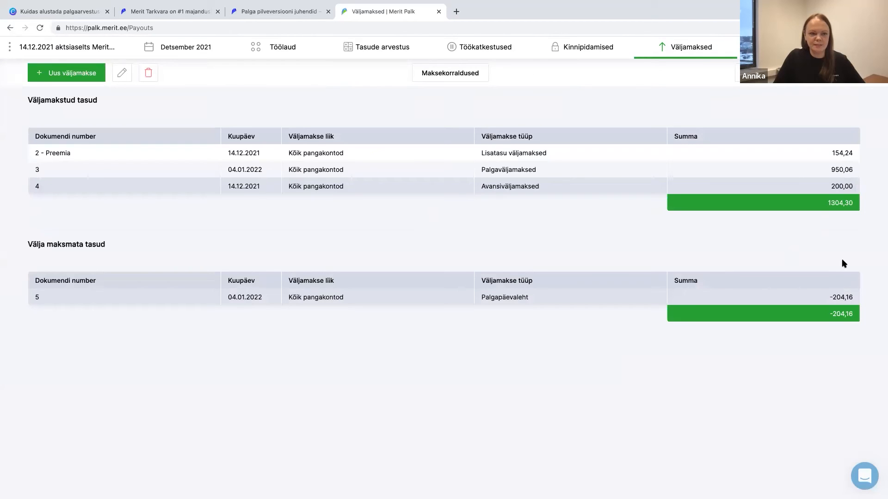
# Create a new payout of type Palgaväljamaksed for the employee with Koos netosummadega switched off.
pyautogui.click(68, 74)
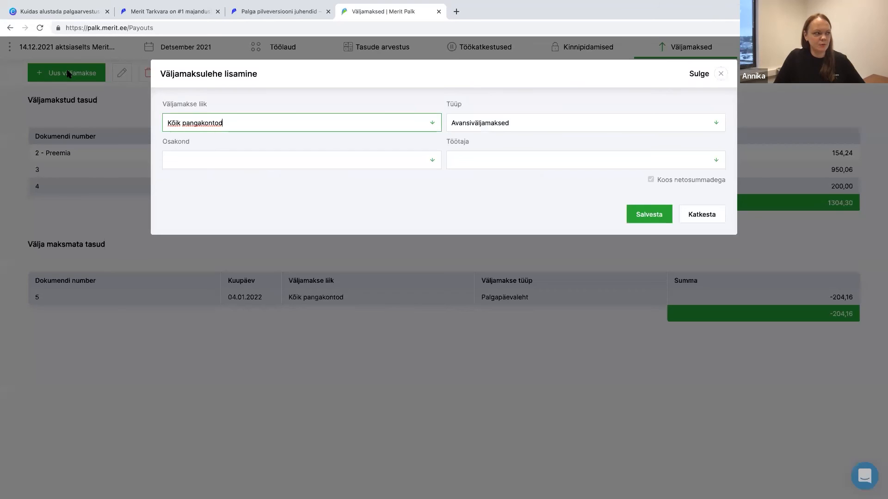
pyautogui.click(501, 128)
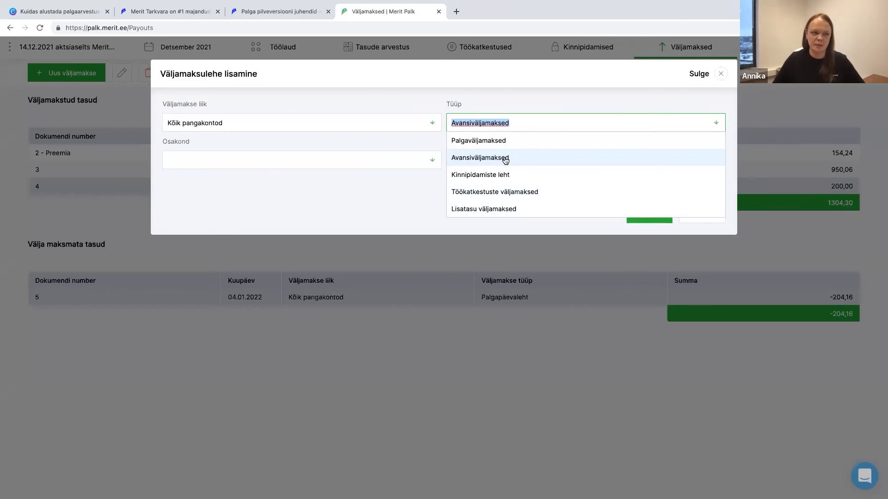
pyautogui.click(504, 146)
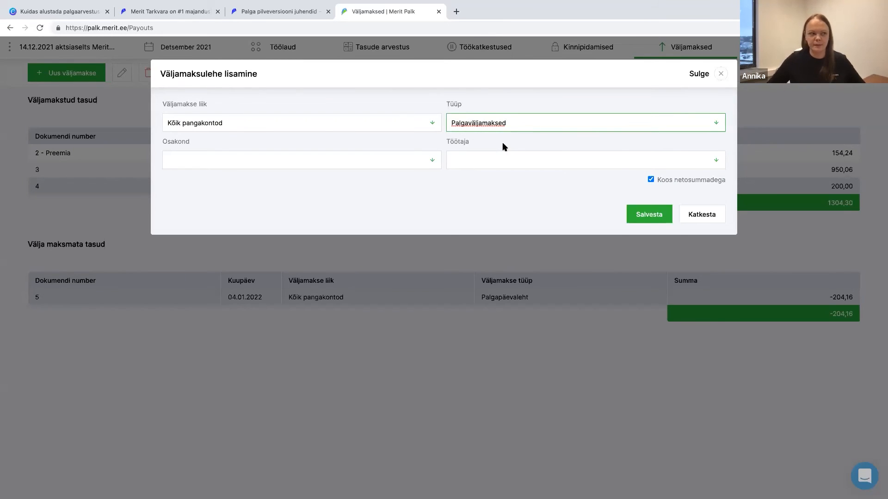
pyautogui.click(510, 170)
pyautogui.click(491, 176)
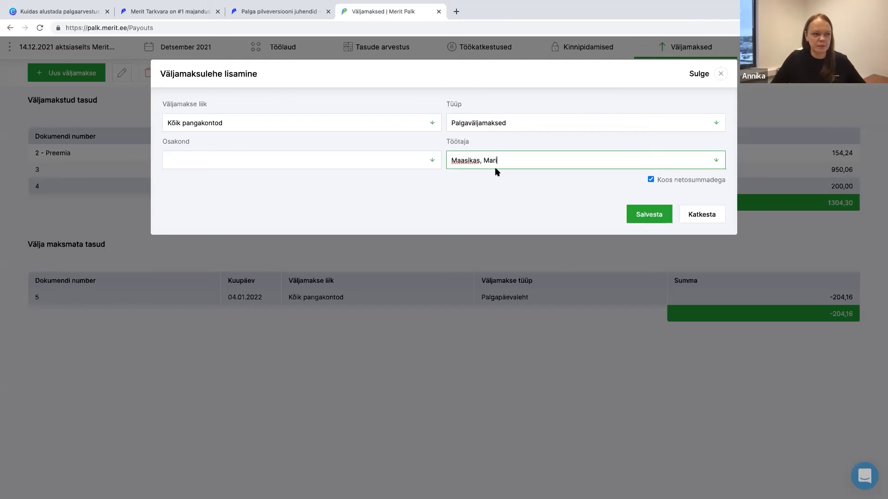
pyautogui.click(651, 180)
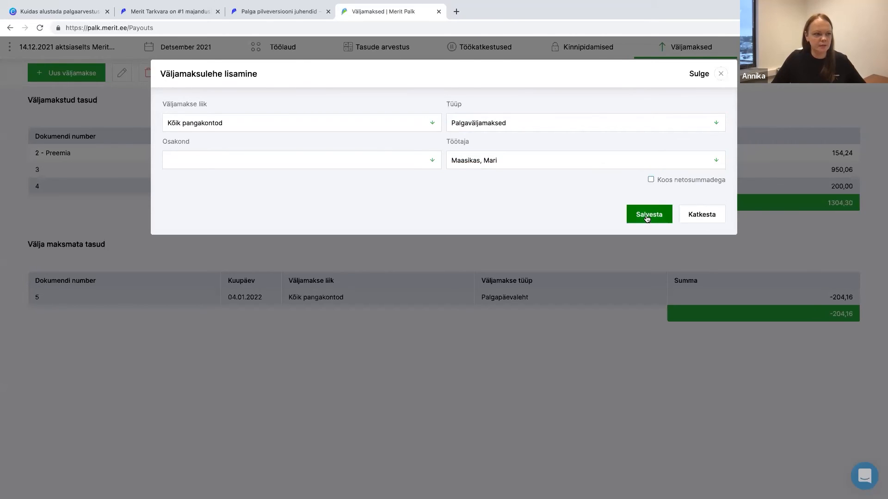
pyautogui.click(648, 215)
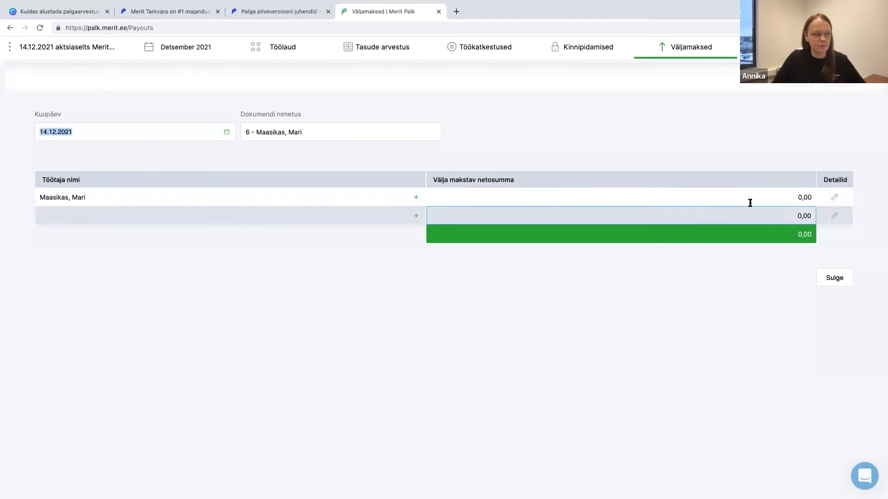
# Set the employee's net payout (Väljamaksu summa) to 100 in the payout details, save it and close the payout document.
pyautogui.click(835, 200)
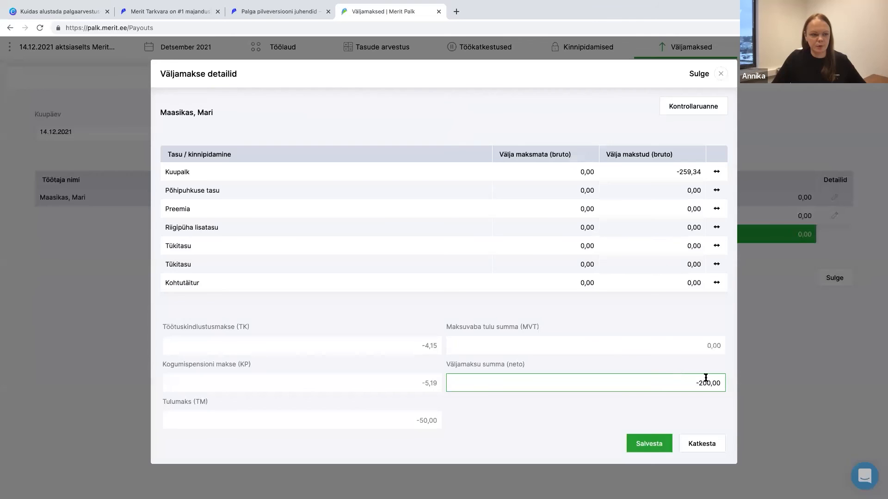
pyautogui.moveTo(690, 383); pyautogui.dragTo(725, 384)
pyautogui.press('BackSpace')
pyautogui.write('100')
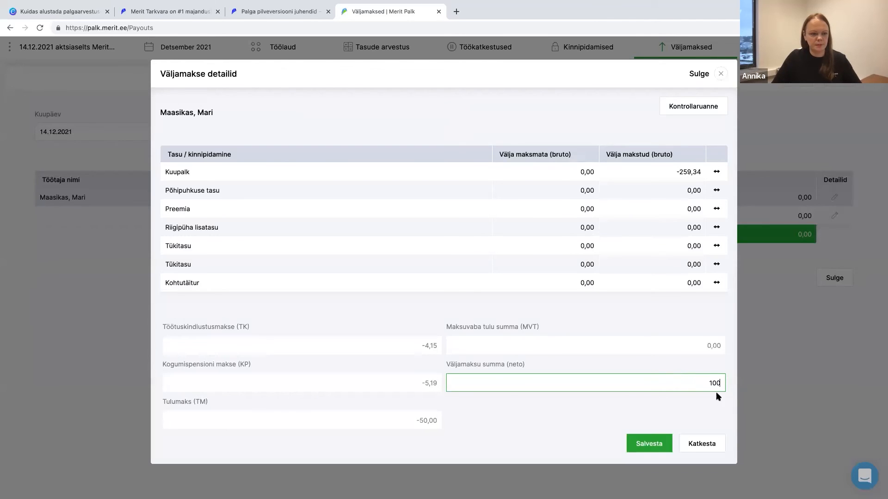
pyautogui.click(650, 446)
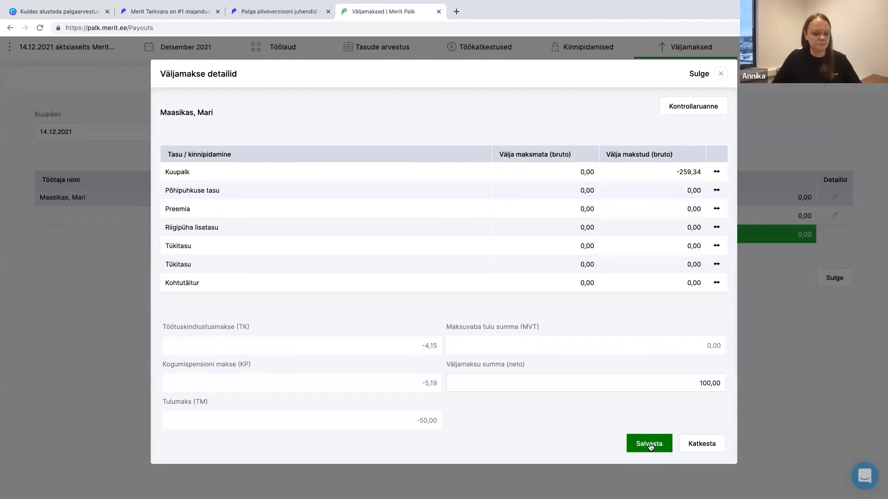
pyautogui.click(649, 444)
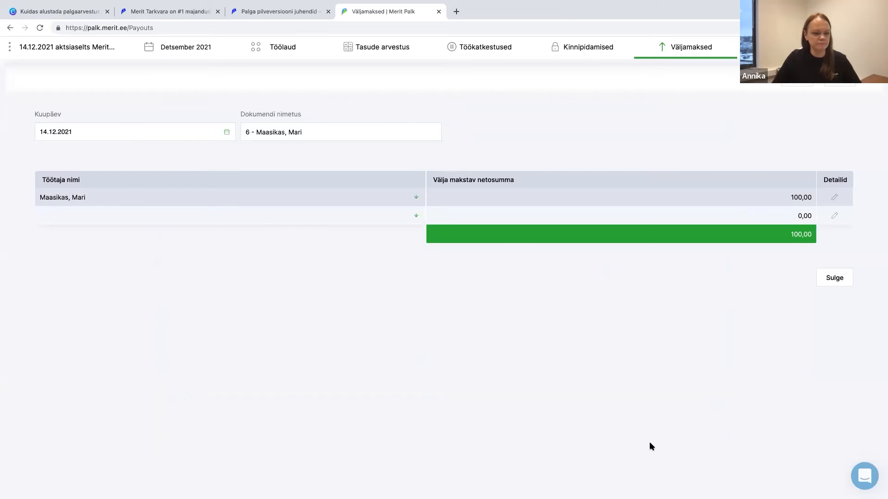
pyautogui.click(846, 282)
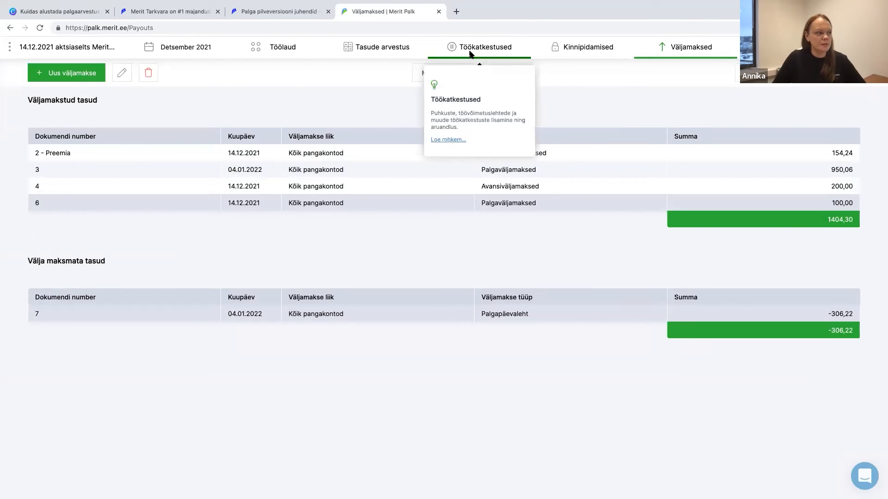
# Open the Pearaamatu kanne report for Detsember 2021, dismiss the notice and examine the accounting entries.
pyautogui.click(393, 53)
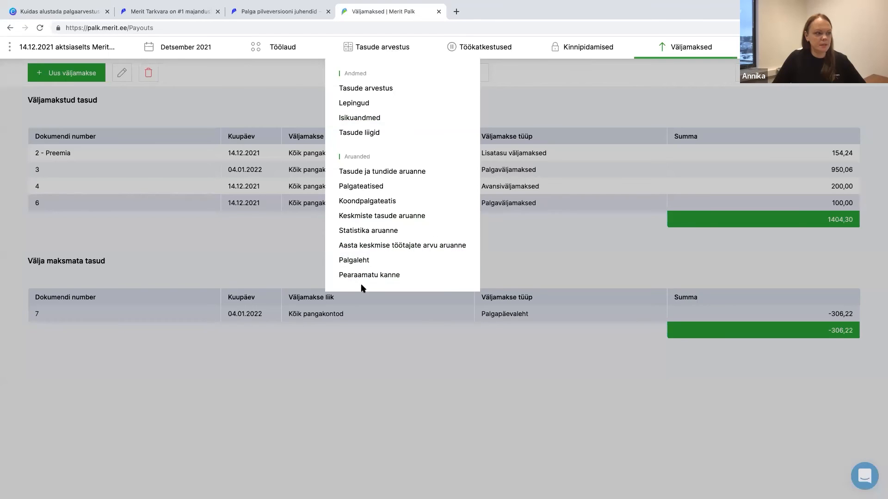
pyautogui.click(384, 278)
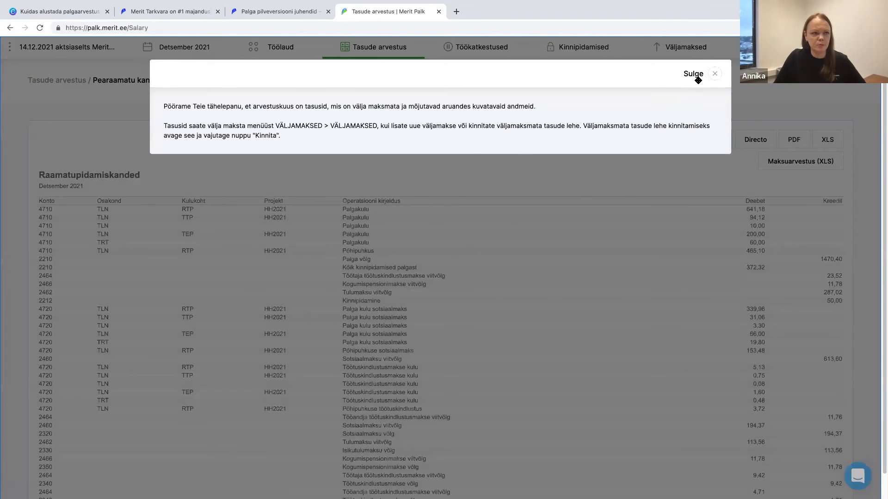
pyautogui.click(714, 74)
pyautogui.scroll(-1, 607, 321)
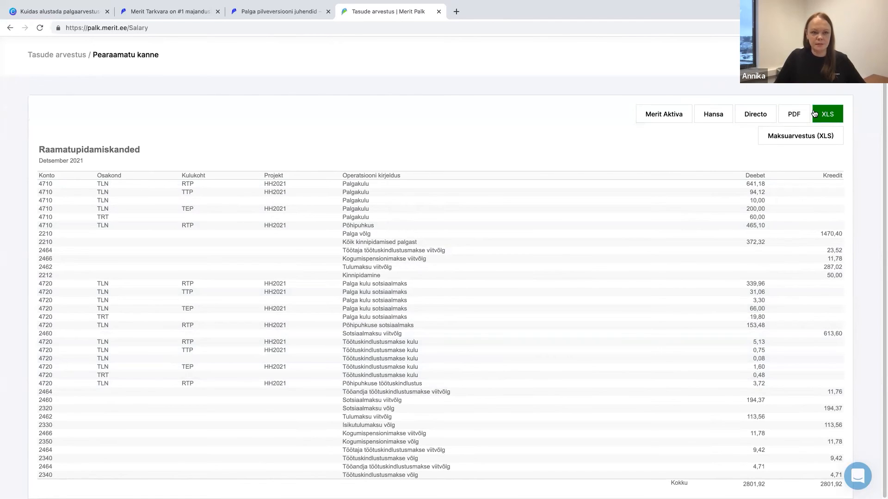
# Open the Merit Aktiva export of the ledger entry, review its API fields and sending options, and close it without sending.
pyautogui.click(665, 114)
pyautogui.click(327, 112)
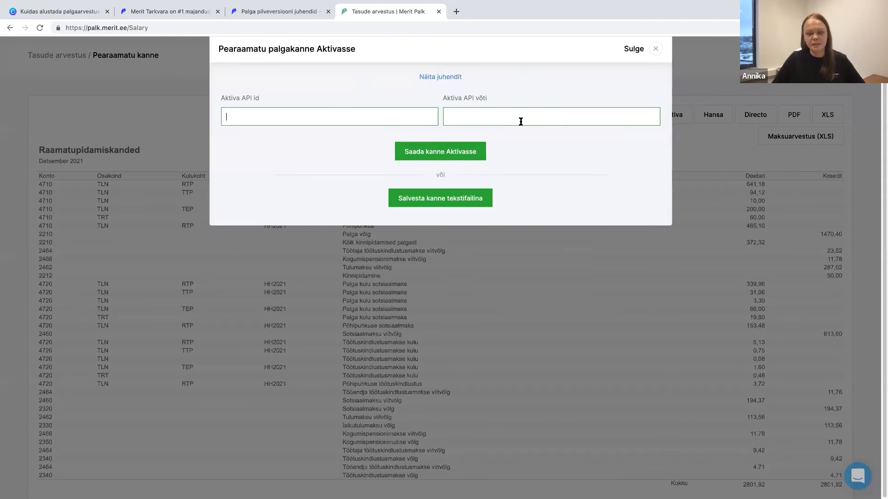
pyautogui.click(482, 116)
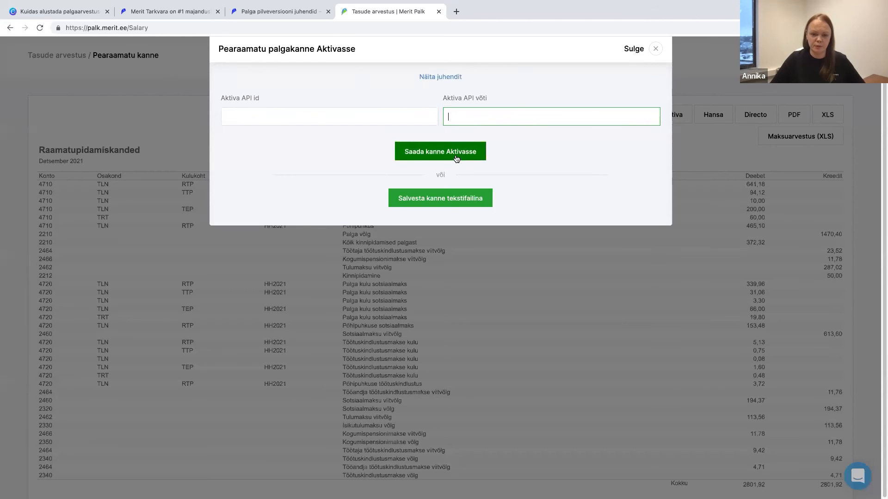
pyautogui.click(656, 50)
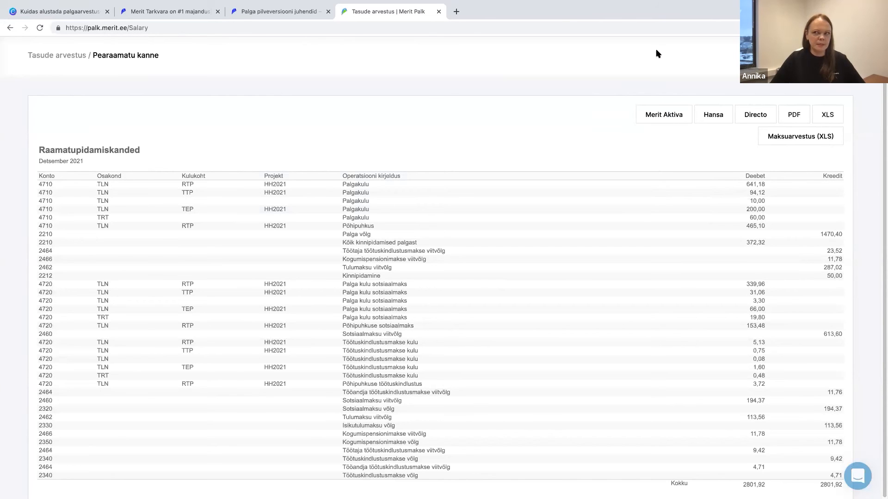
pyautogui.scroll(1, 601, 130)
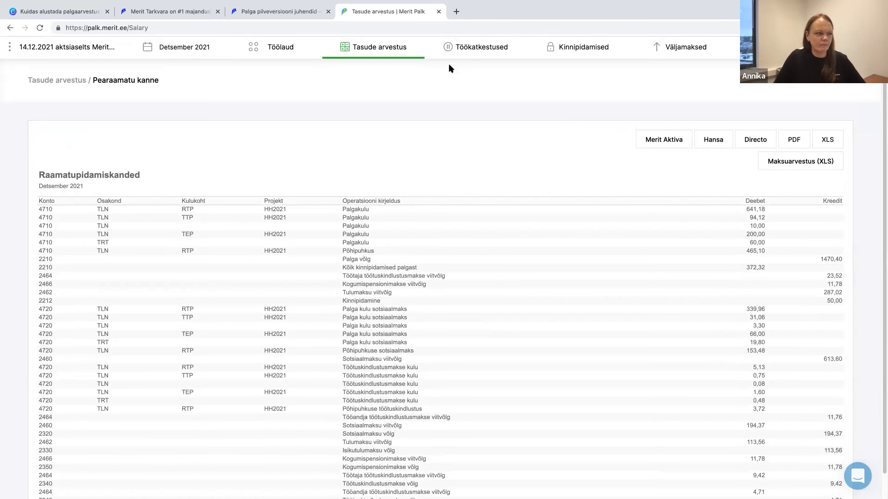
# Generate the additional leave report (Lisapuhkuste aruanne) for 01.11.2021 to 31.12.2021.
pyautogui.moveTo(368, 49)
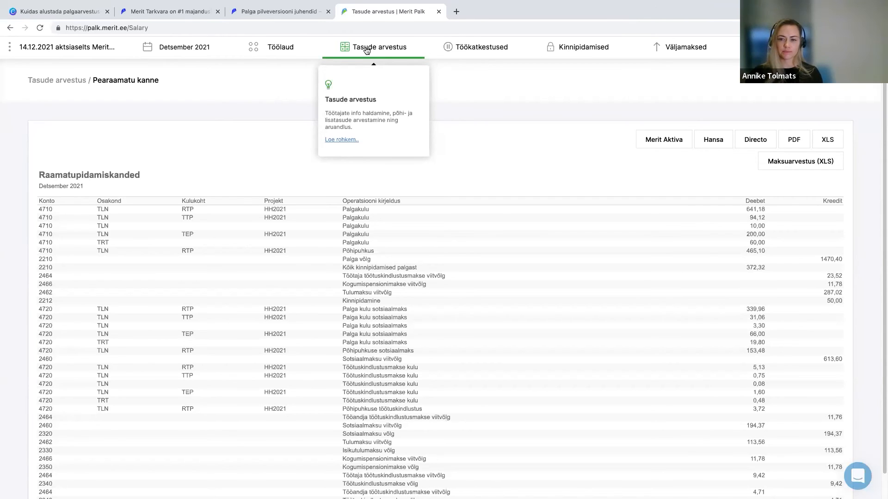
pyautogui.click(493, 53)
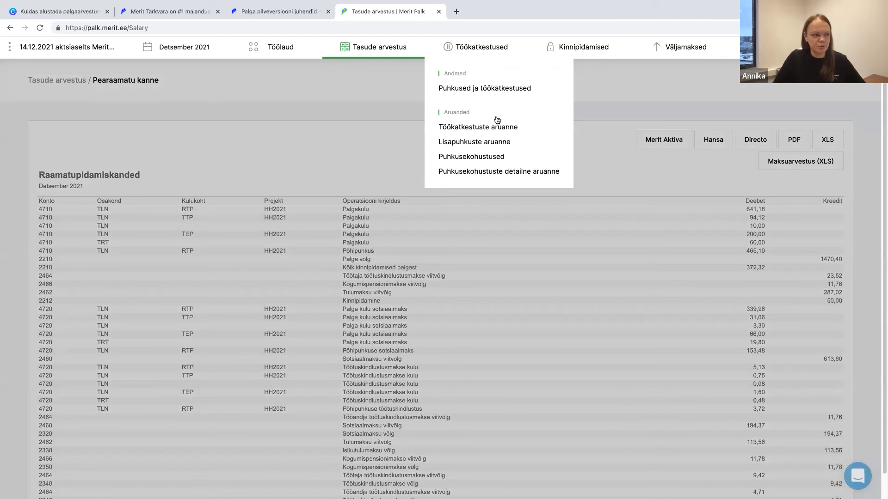
pyautogui.click(497, 143)
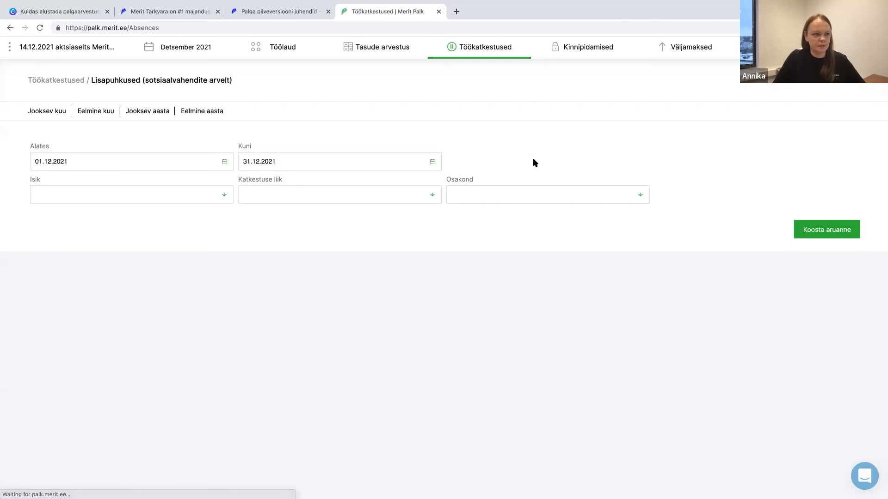
pyautogui.click(816, 230)
pyautogui.click(258, 159)
pyautogui.tripleClick(149, 162)
pyautogui.write('01.11.2021')
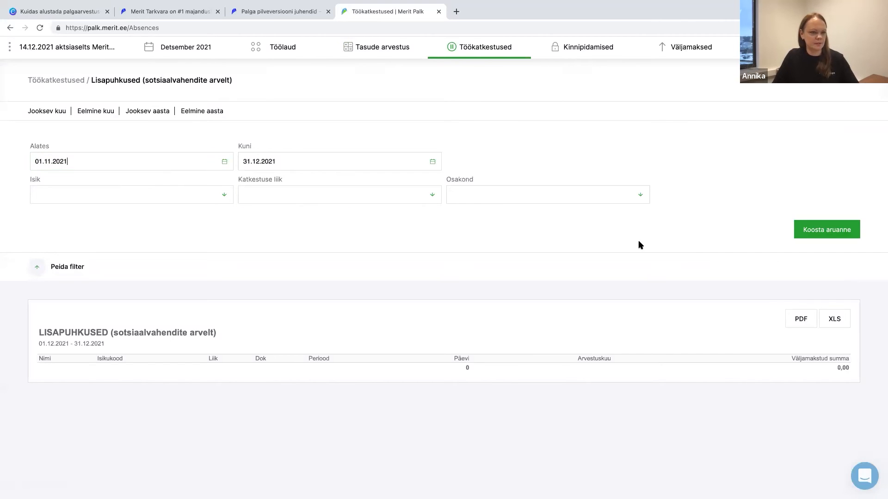
pyautogui.click(827, 235)
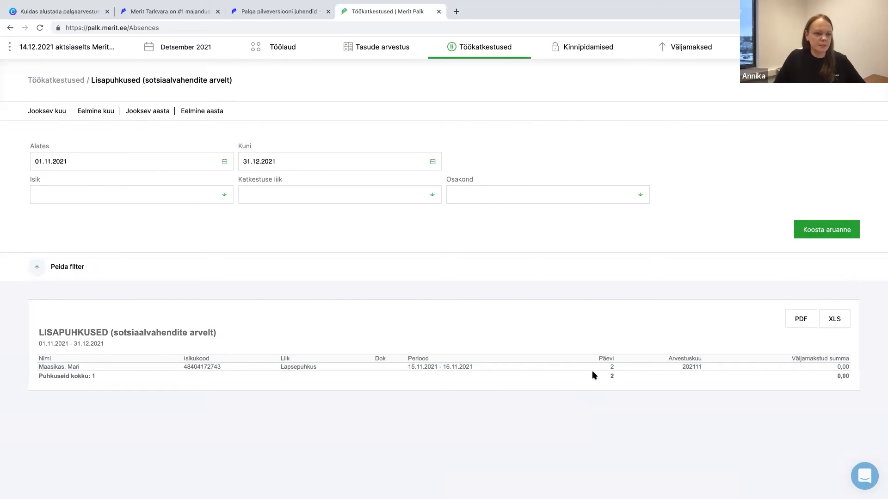
# Generate the Keskmiste tasude aruanne for the employee for 01.06.2021 to 30.11.2021.
pyautogui.click(388, 49)
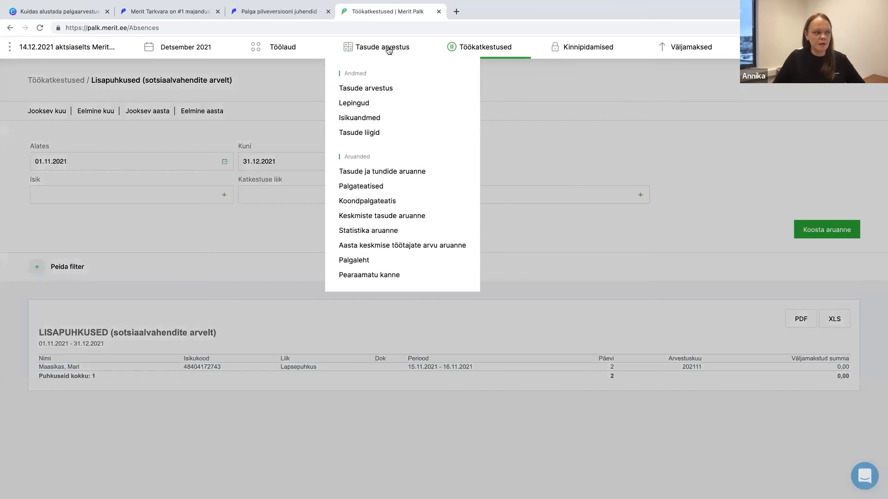
pyautogui.click(391, 217)
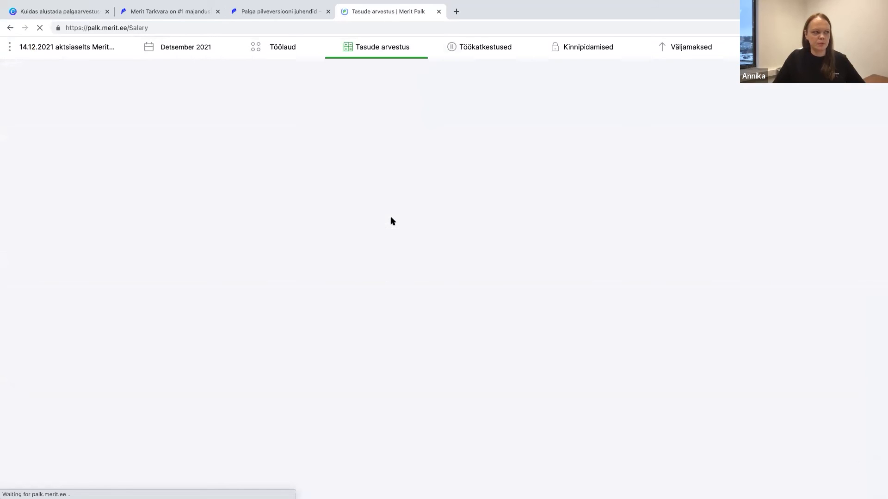
pyautogui.click(236, 161)
pyautogui.click(264, 181)
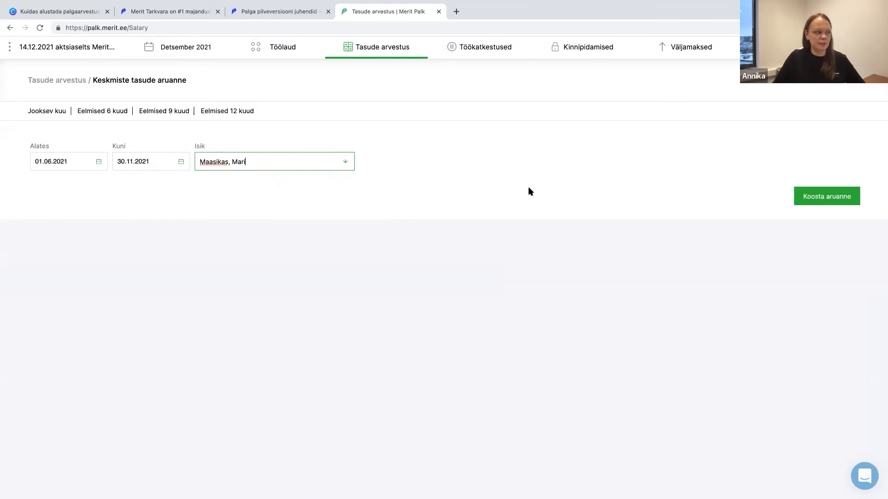
pyautogui.click(828, 204)
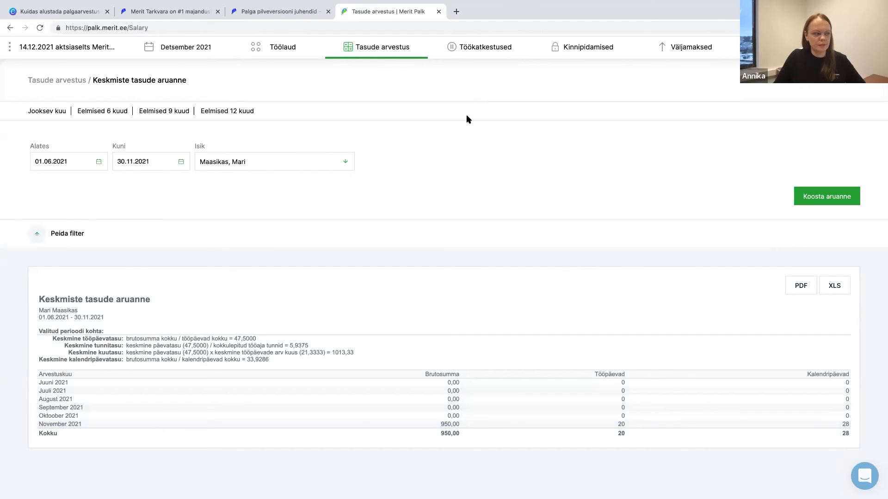
# Generate the Töökatkestuste aruanne for 01.01.2021 to 31.12.2021, limited to the absence type Lapsepuhkus.
pyautogui.click(472, 48)
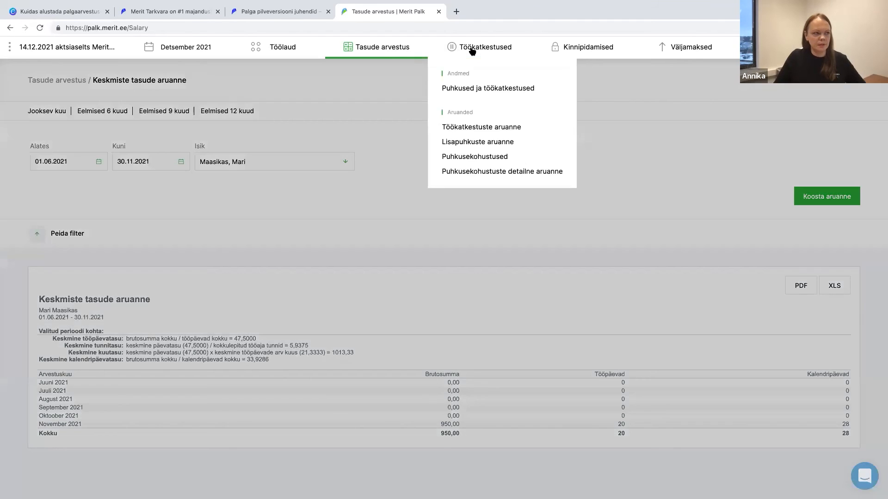
pyautogui.click(488, 133)
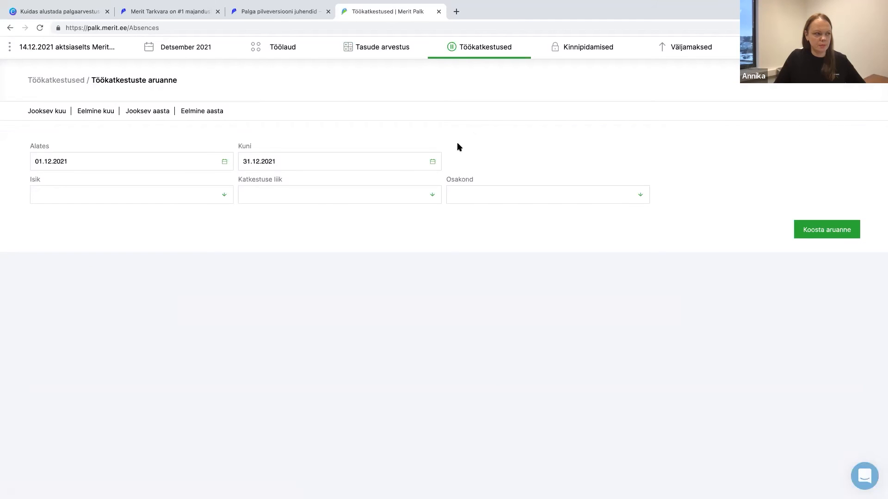
pyautogui.click(304, 197)
pyautogui.scroll(-1, 298, 296)
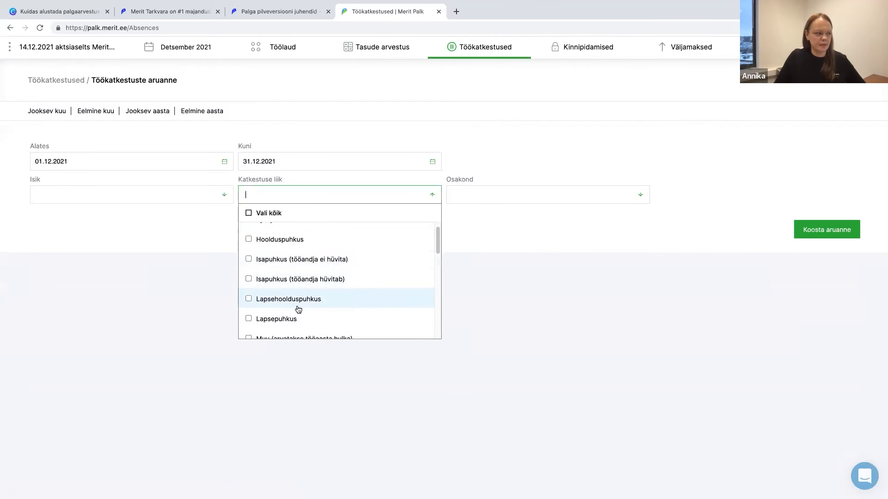
pyautogui.click(297, 319)
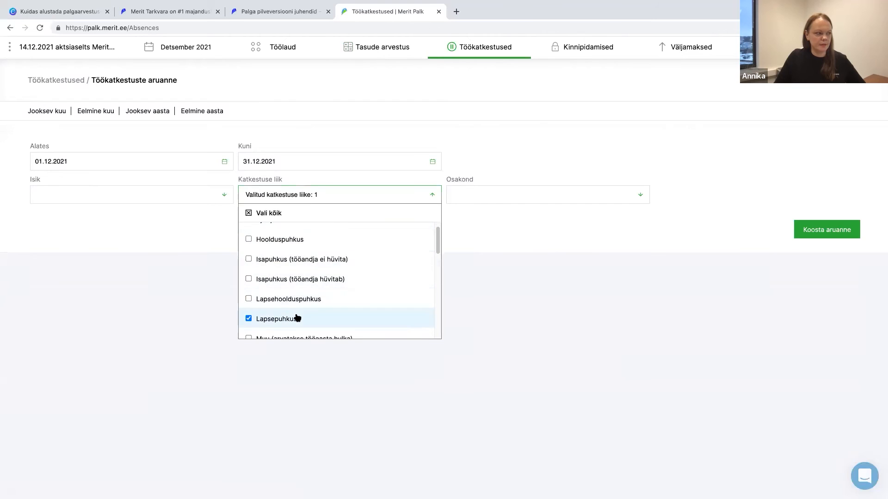
pyautogui.click(148, 116)
pyautogui.click(829, 236)
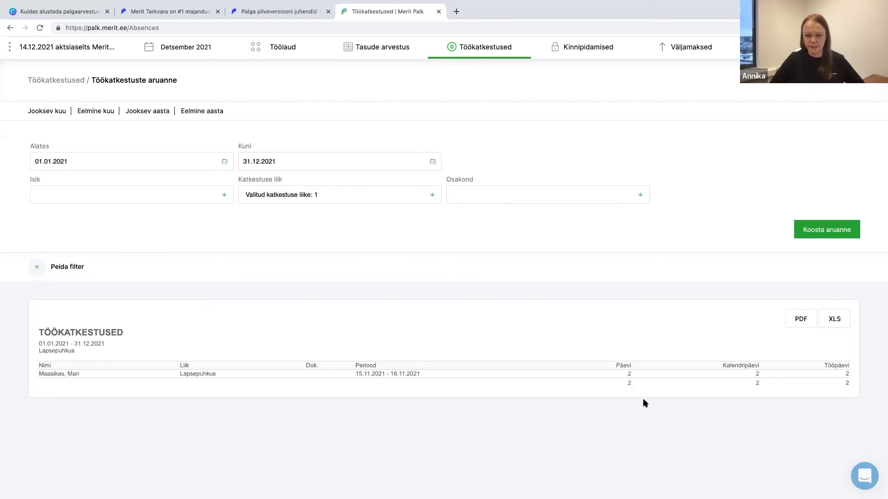
# Open the employee's contract, view its attachments list (Lepingu manusfailid), and close both without changes.
pyautogui.click(372, 47)
pyautogui.click(383, 103)
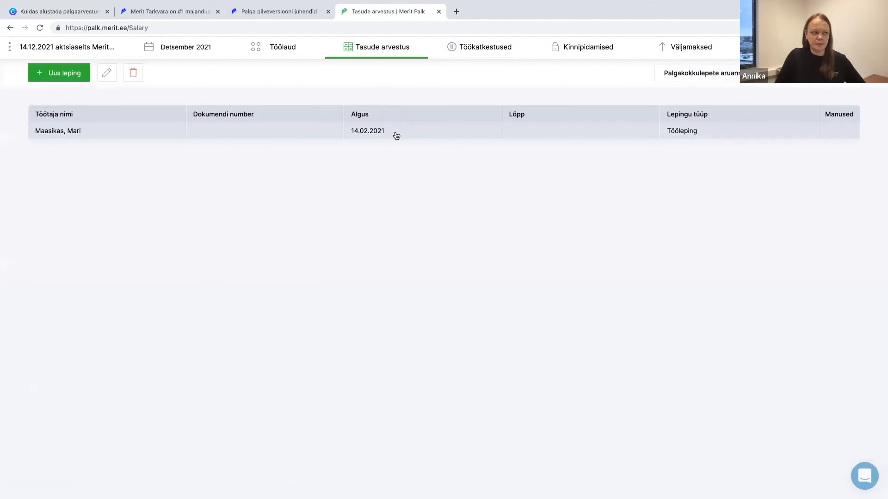
pyautogui.doubleClick(396, 134)
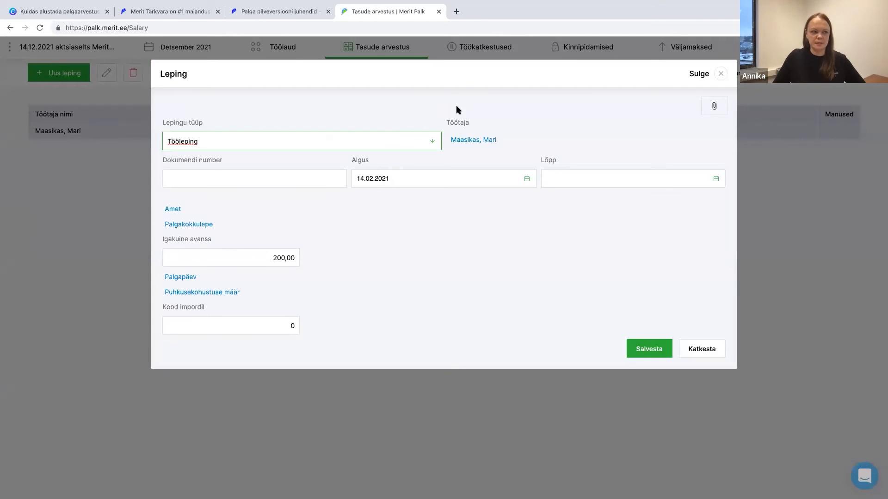
pyautogui.click(722, 109)
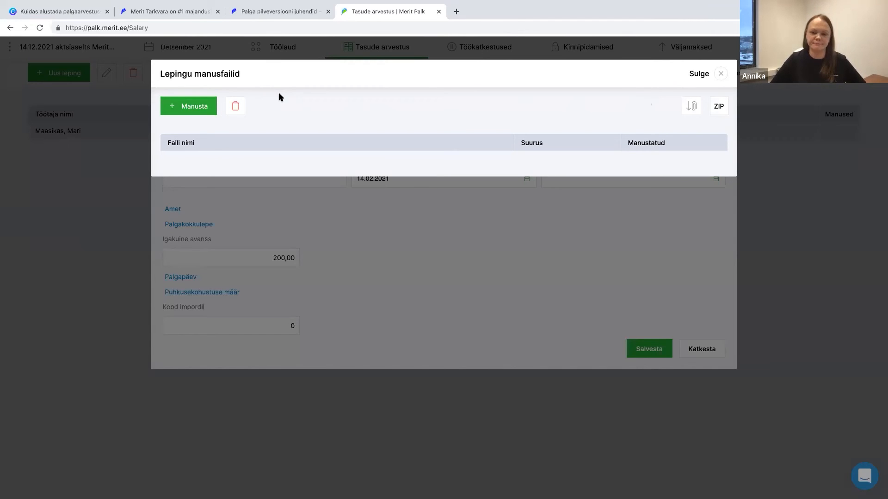
pyautogui.click(721, 75)
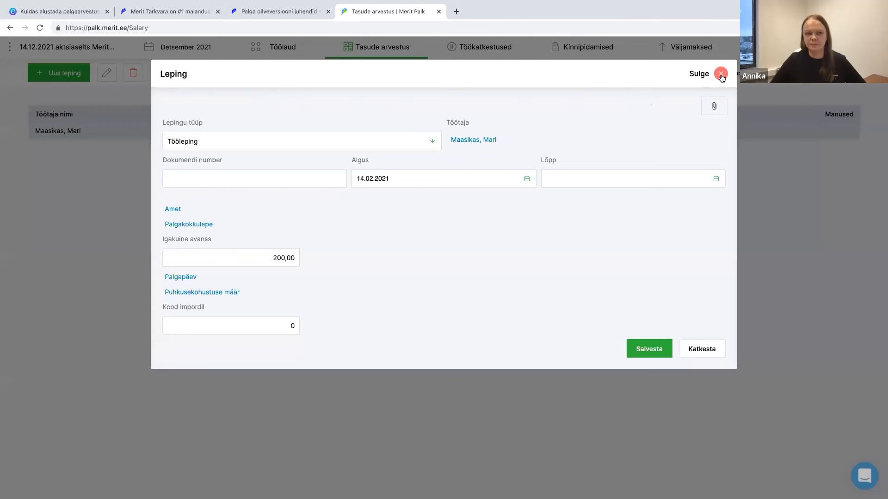
pyautogui.click(722, 78)
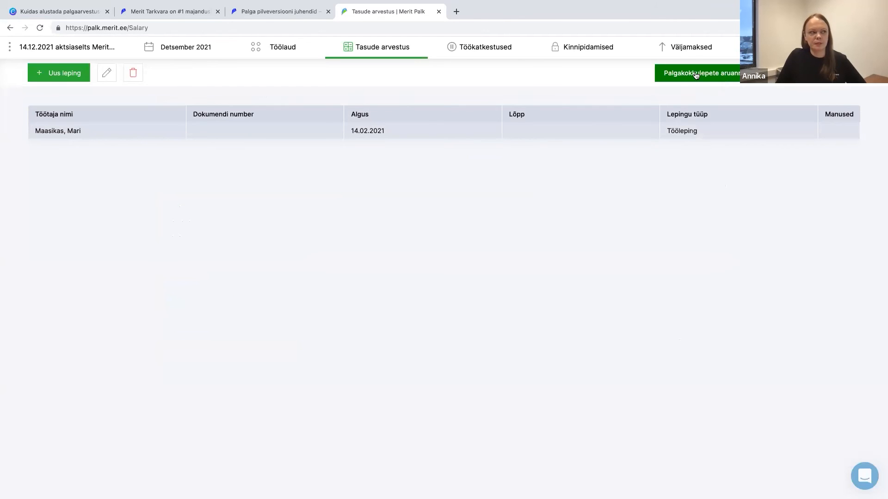
# Set the end date (Lõpp) of the employee's contract to 31.12.2021 and save it without calculating leave compensation.
pyautogui.doubleClick(415, 134)
pyautogui.click(571, 178)
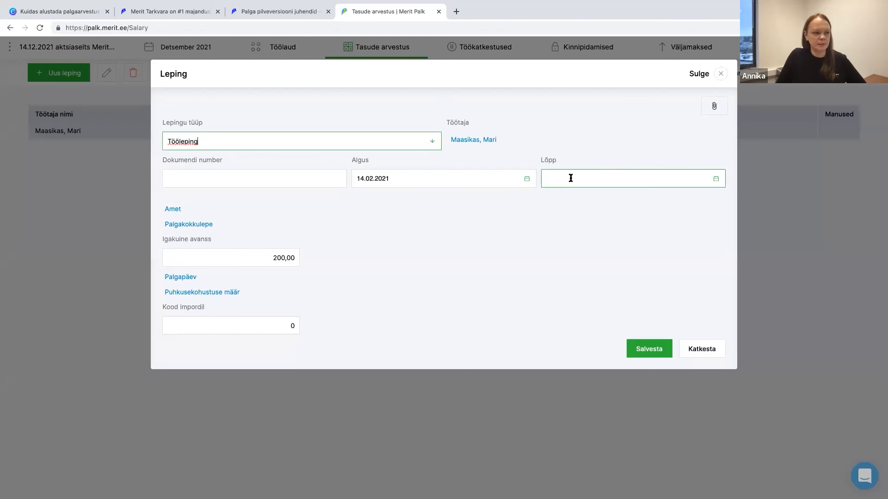
pyautogui.write('31.12.2021')
pyautogui.press('Tab')
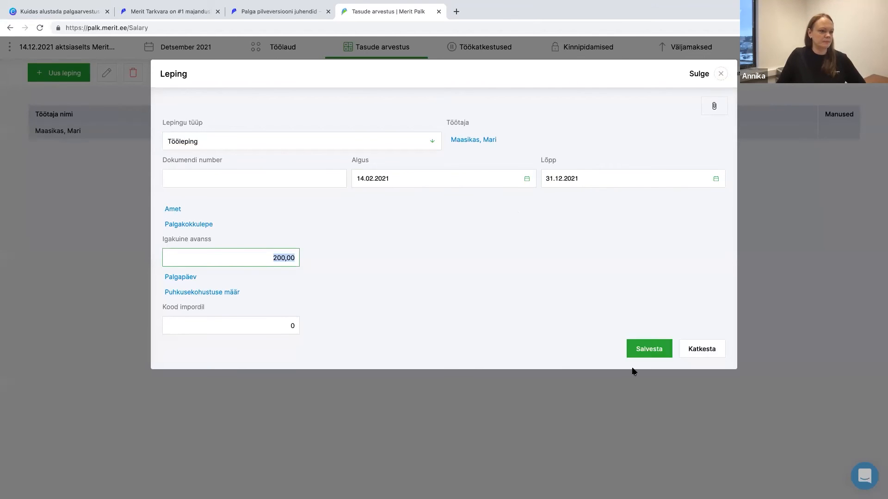
pyautogui.click(641, 352)
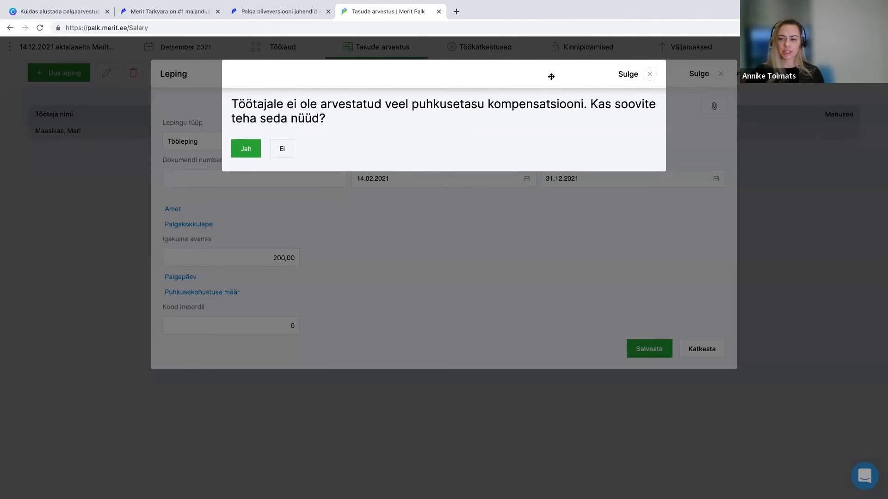
pyautogui.click(720, 74)
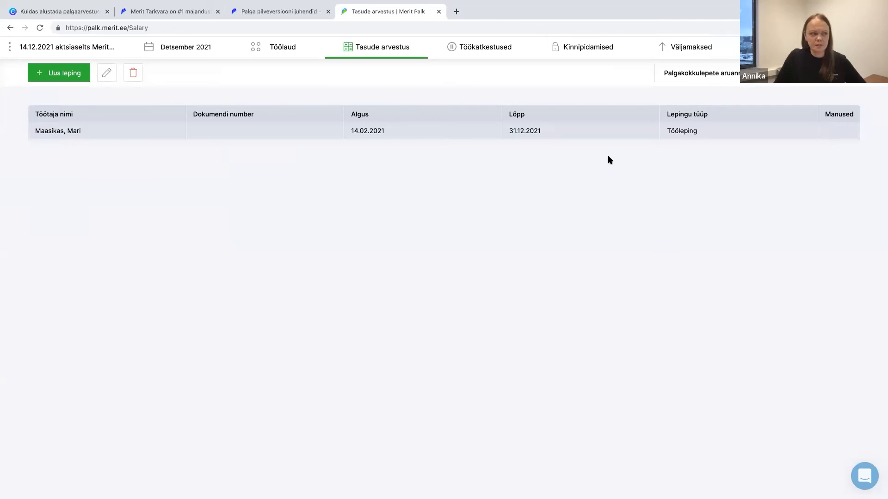
# Add an Autokompensatsioon row of 200 for the employee in the December pay document 1 - Põhitasud.
pyautogui.moveTo(389, 51)
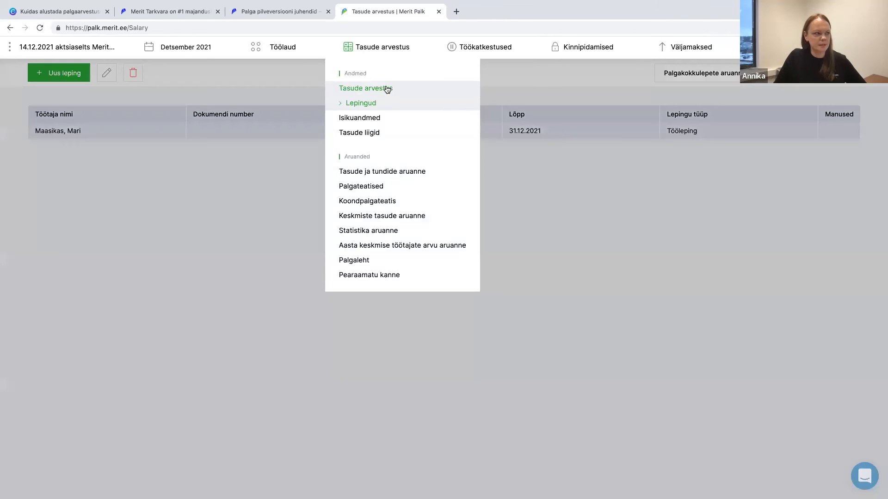
pyautogui.click(387, 88)
pyautogui.click(89, 302)
pyautogui.click(86, 317)
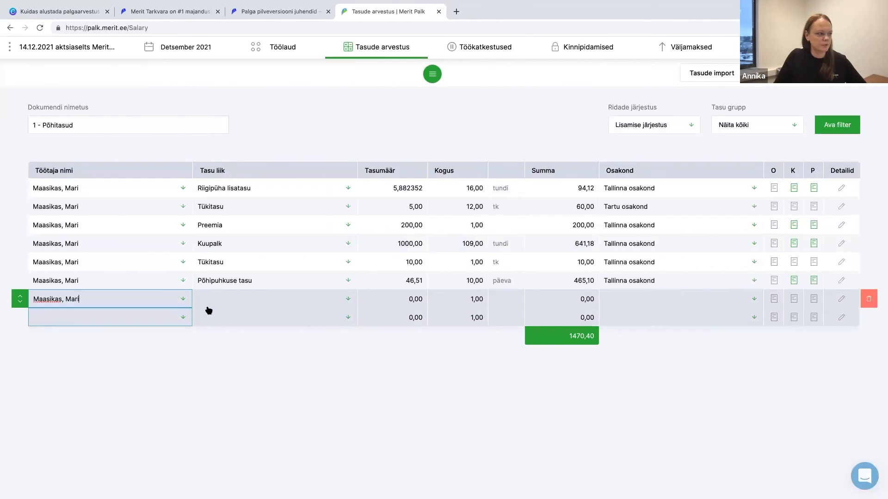
pyautogui.click(244, 300)
pyautogui.click(251, 350)
pyautogui.click(387, 299)
pyautogui.write('200')
pyautogui.click(470, 296)
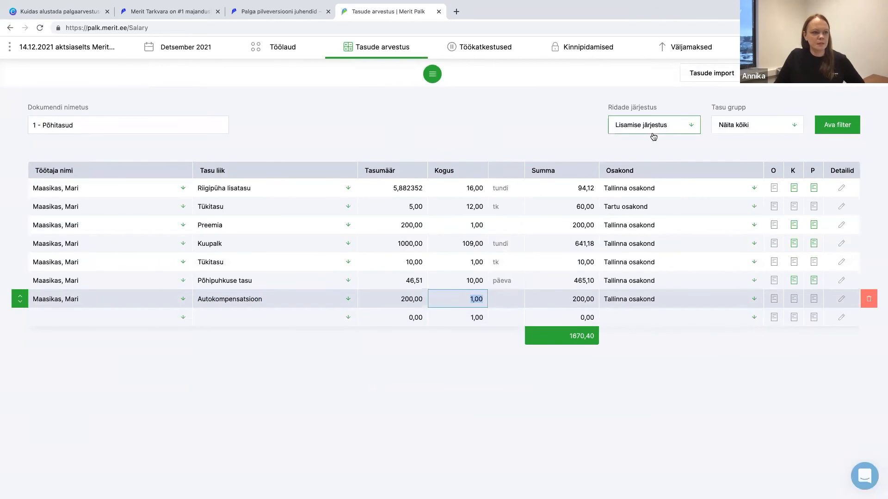
# Create a Lisatasu väljamaksed payout for Autokompensatsioon to all bank accounts, then close the payout document.
pyautogui.moveTo(689, 51)
pyautogui.click(698, 87)
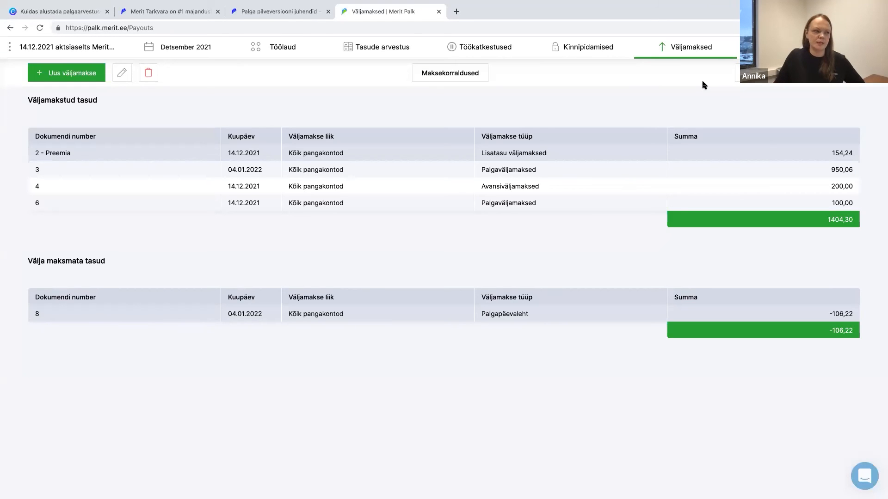
pyautogui.click(68, 74)
pyautogui.click(493, 124)
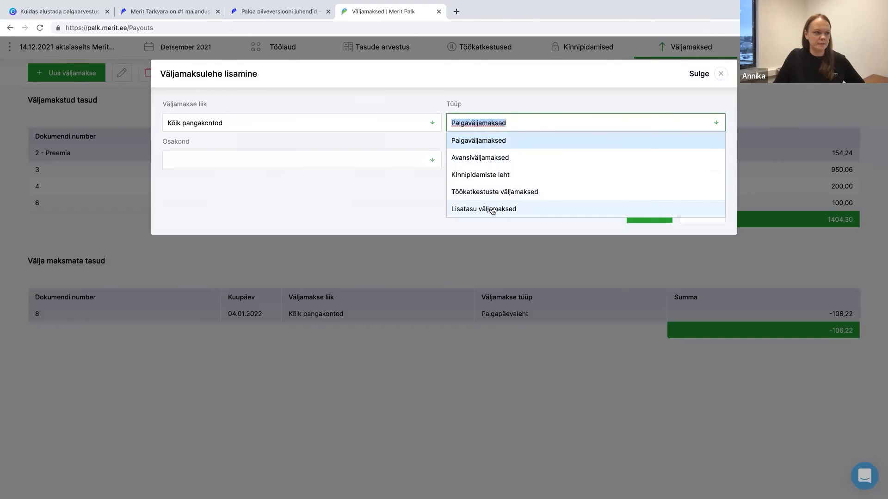
pyautogui.click(493, 210)
pyautogui.click(486, 162)
pyautogui.click(504, 244)
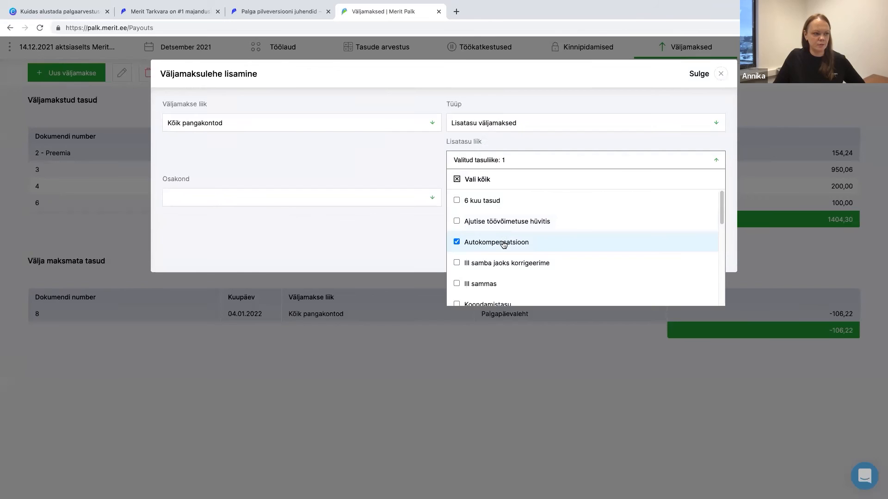
pyautogui.click(398, 230)
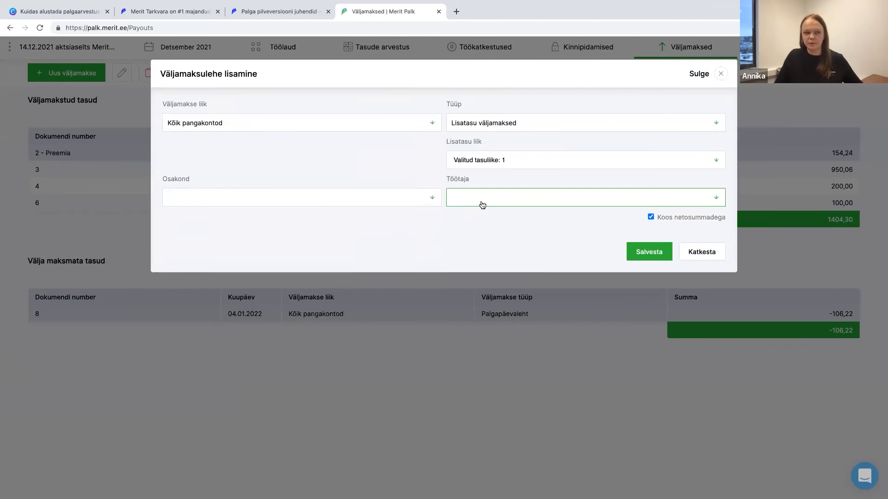
pyautogui.click(646, 256)
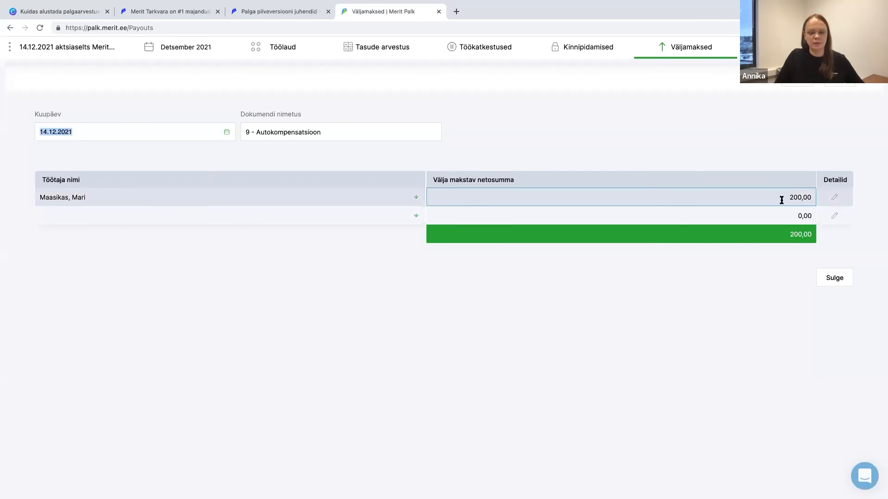
pyautogui.click(835, 279)
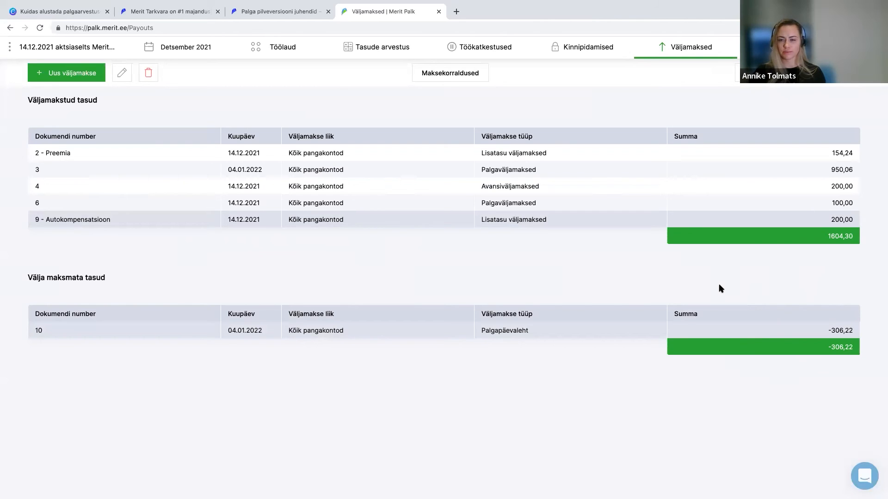
# Review the Kontoplaan in the settings, open the details of account 2340, and close them without changes.
pyautogui.doubleClick(783, 152)
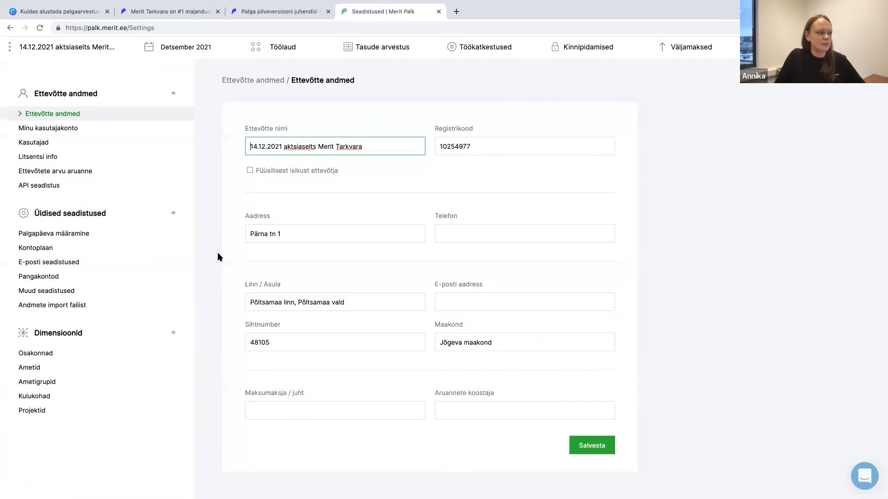
pyautogui.click(53, 250)
pyautogui.scroll(-2, 492, 300)
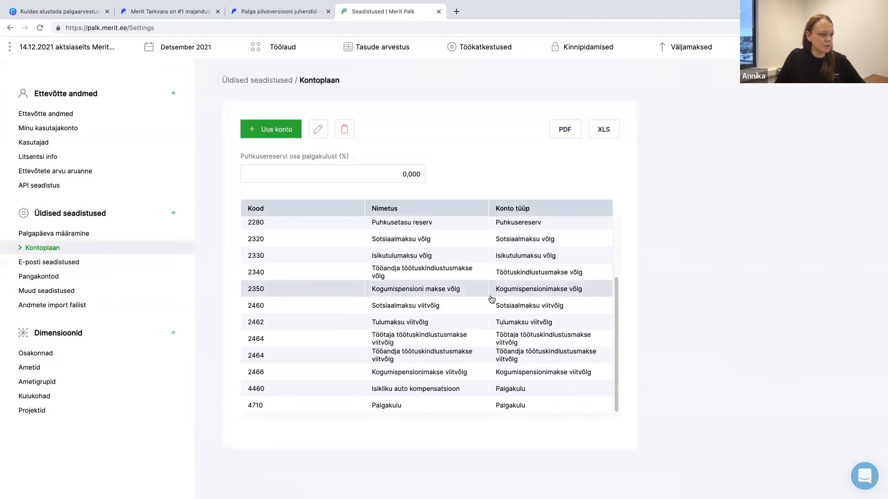
pyautogui.doubleClick(483, 342)
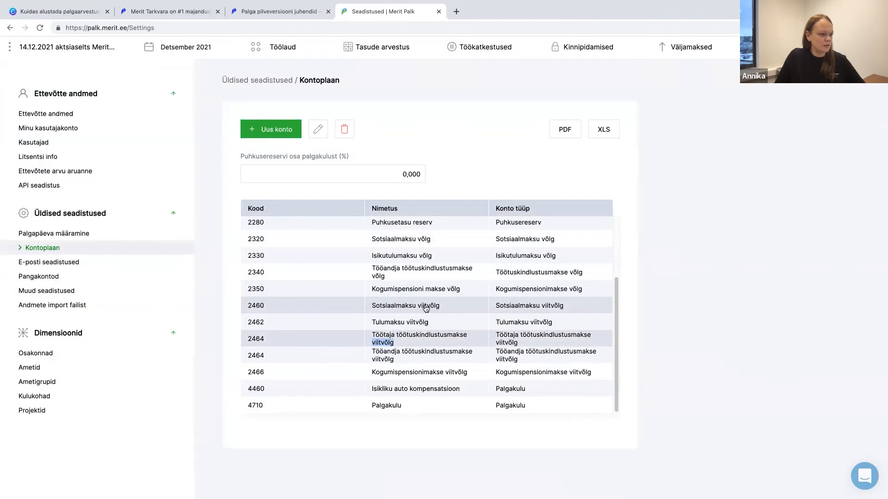
pyautogui.doubleClick(418, 277)
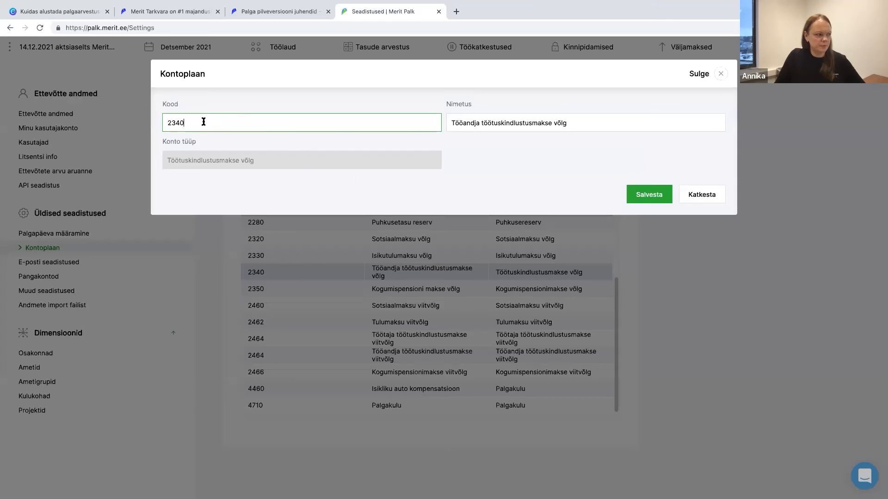
pyautogui.click(702, 194)
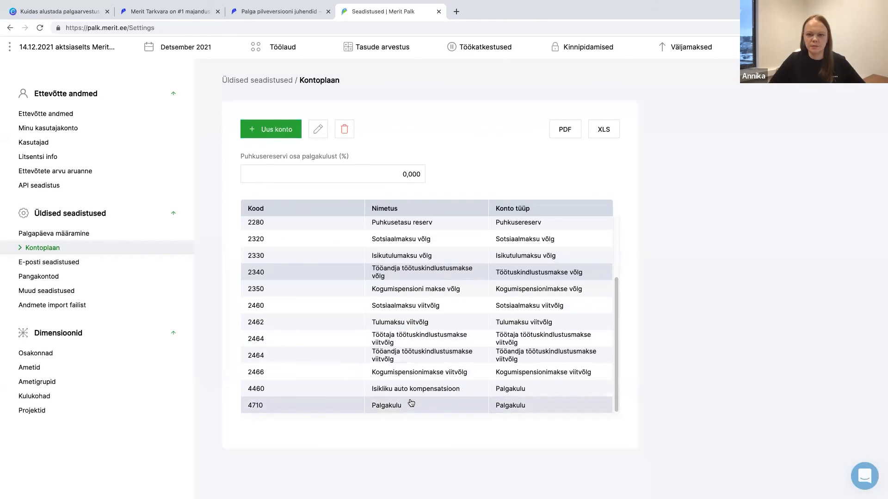
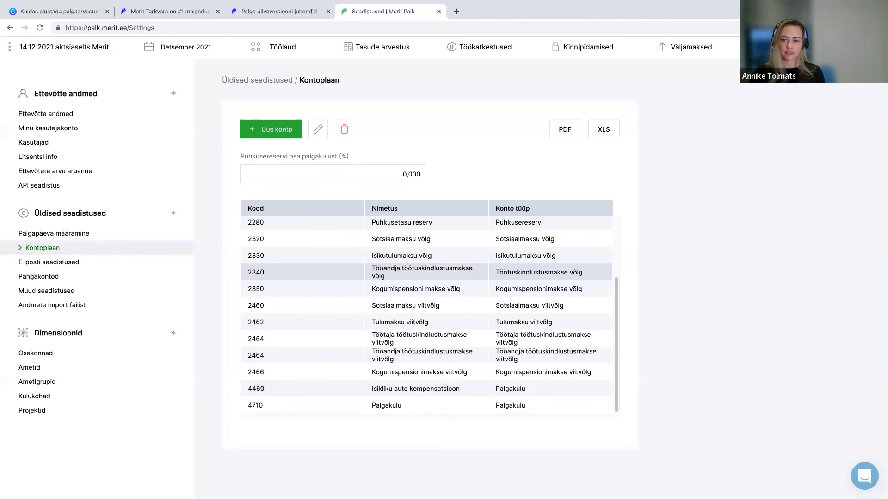
# Check the December payouts, then open the details of the employee's Kohtutäitur withholding and view the available recipients (Saaja).
pyautogui.click(692, 51)
pyautogui.click(702, 89)
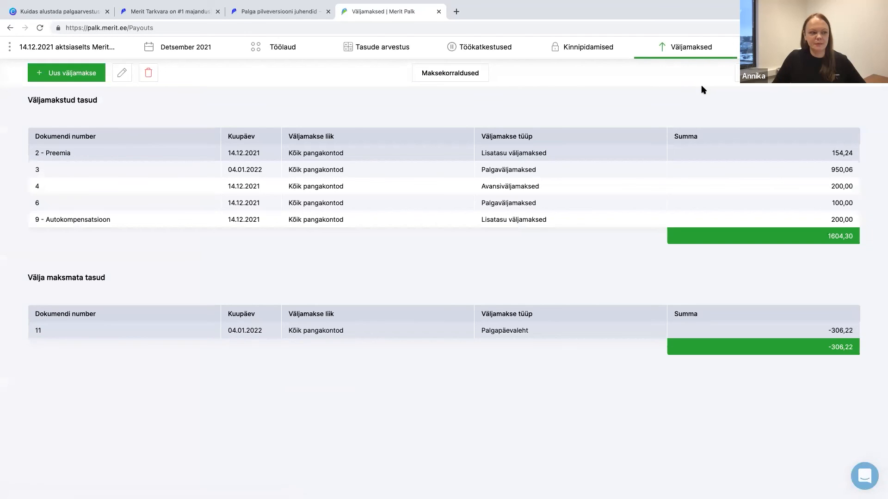
pyautogui.moveTo(594, 54)
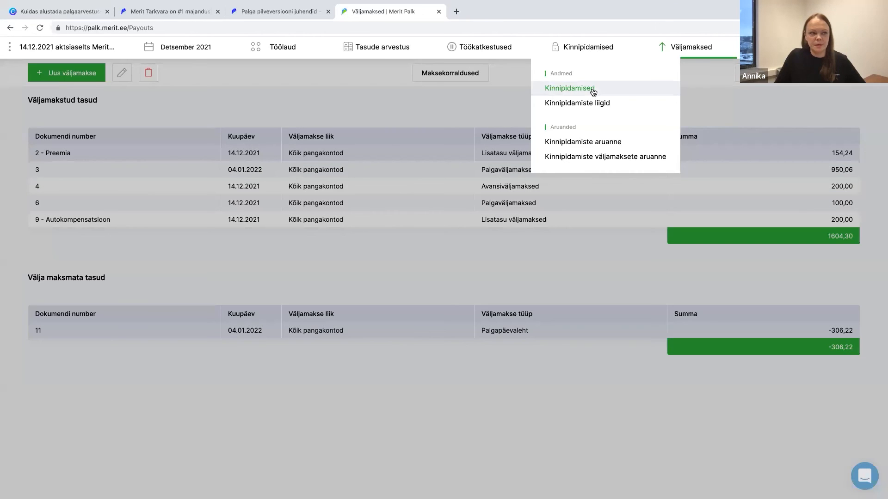
pyautogui.click(593, 92)
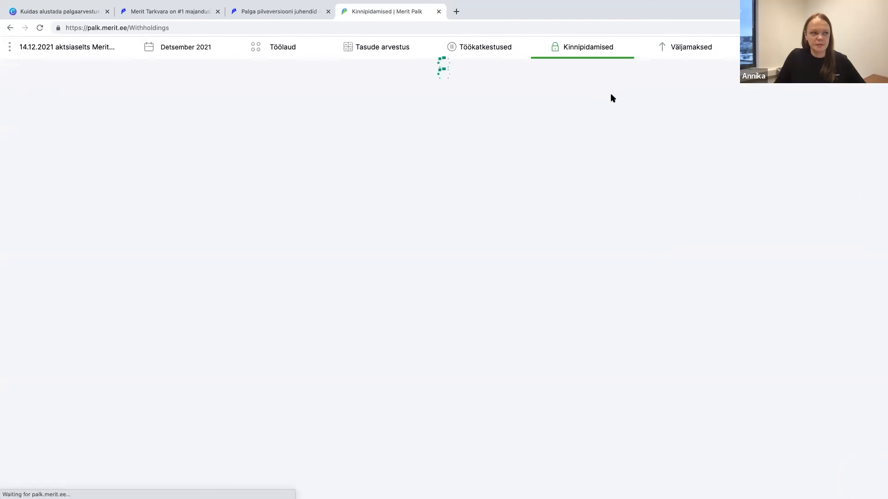
pyautogui.click(840, 176)
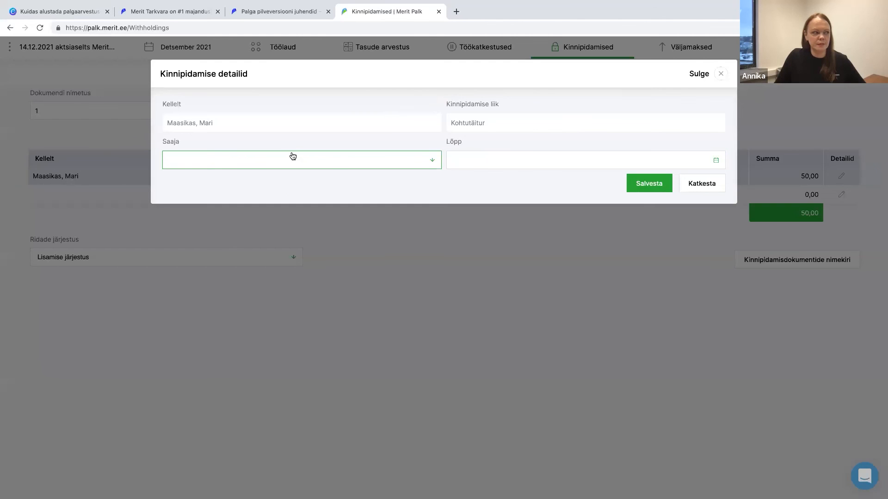
pyautogui.click(225, 165)
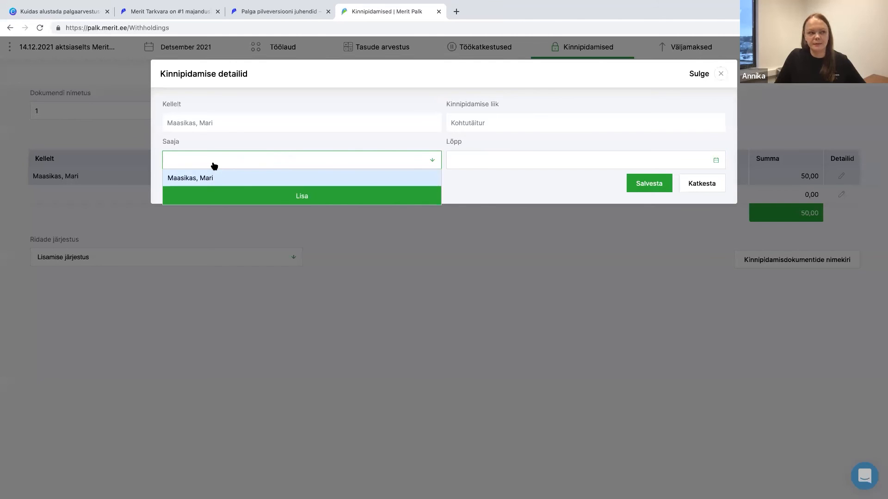
# Try adding a new person as the withholding's recipient, starting with the Isikukood, then cancel and close the withholding details without saving.
pyautogui.click(309, 202)
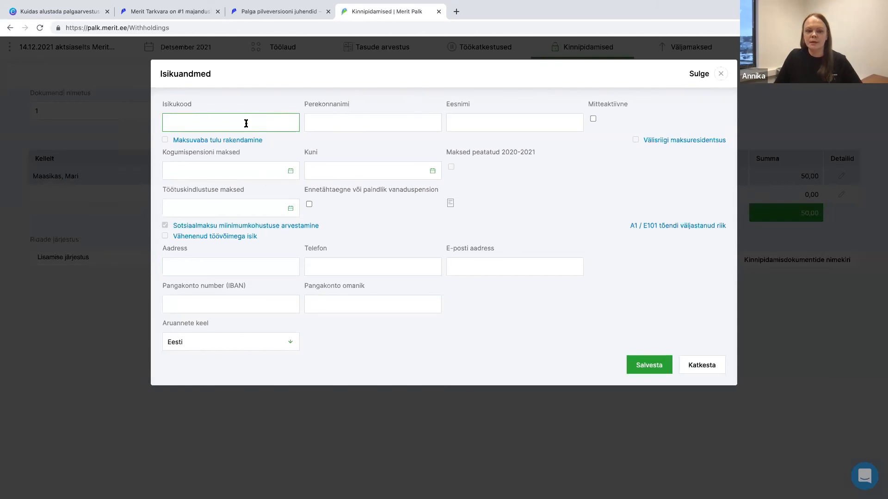
pyautogui.write('3')
pyautogui.press('Tab')
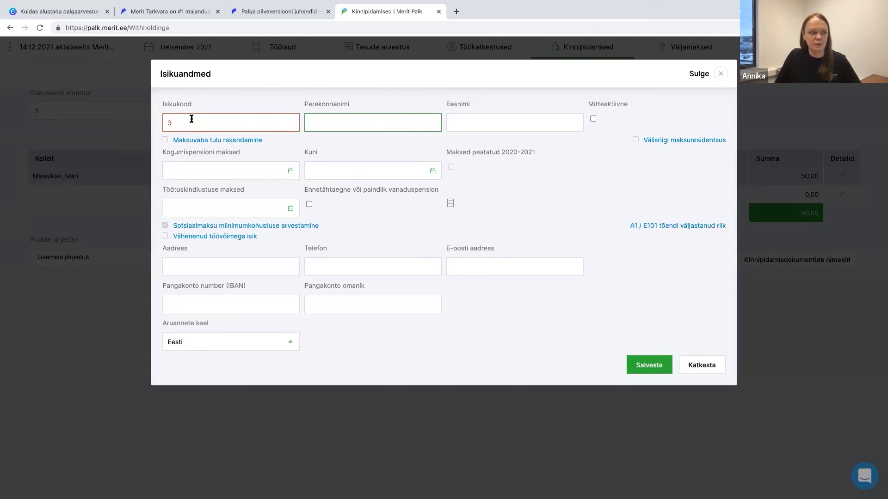
pyautogui.click(491, 121)
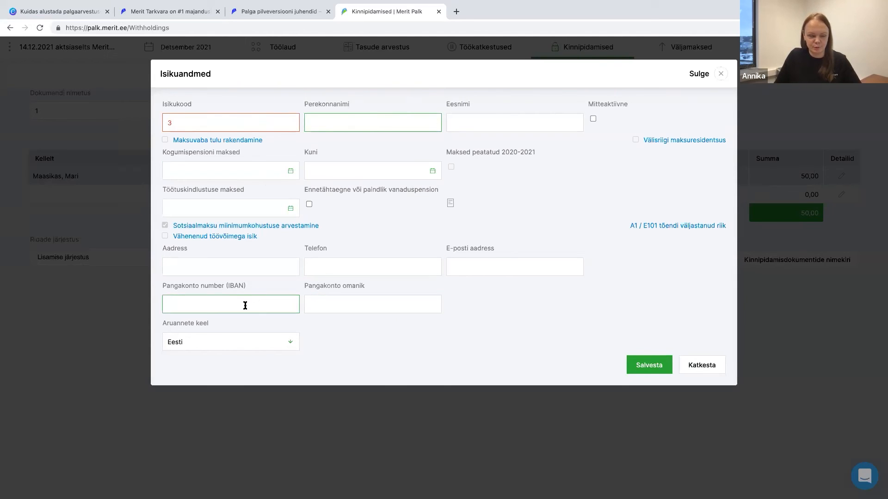
pyautogui.click(701, 365)
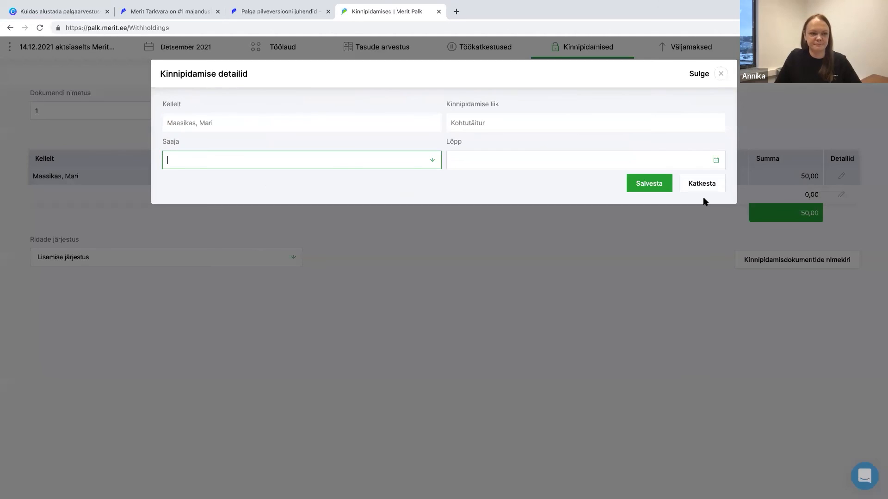
pyautogui.click(720, 72)
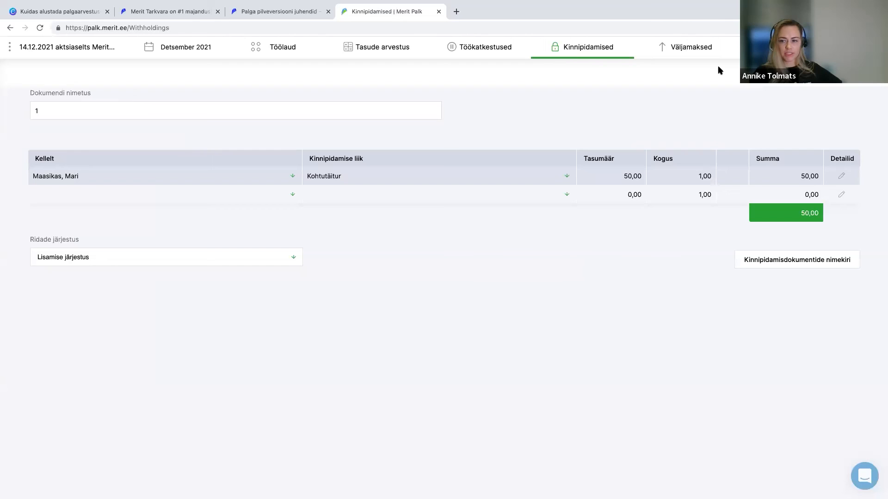
# Create a Palgaväljamaksed payout for all bank accounts (Kõik pangakontod) in December 2021, then close the payout document.
pyautogui.click(692, 46)
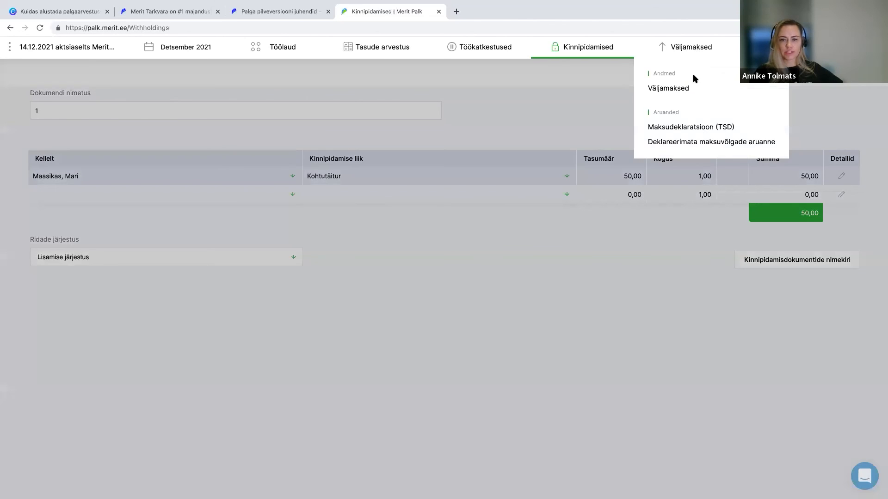
pyautogui.click(694, 87)
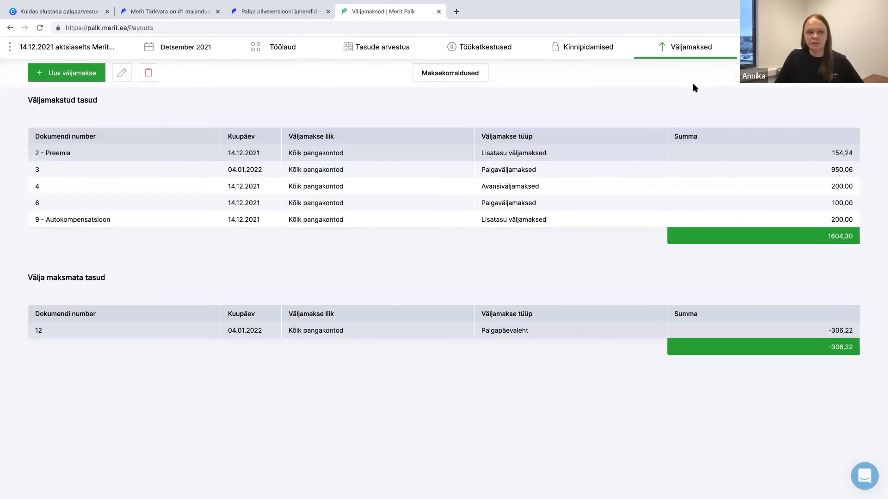
pyautogui.click(48, 78)
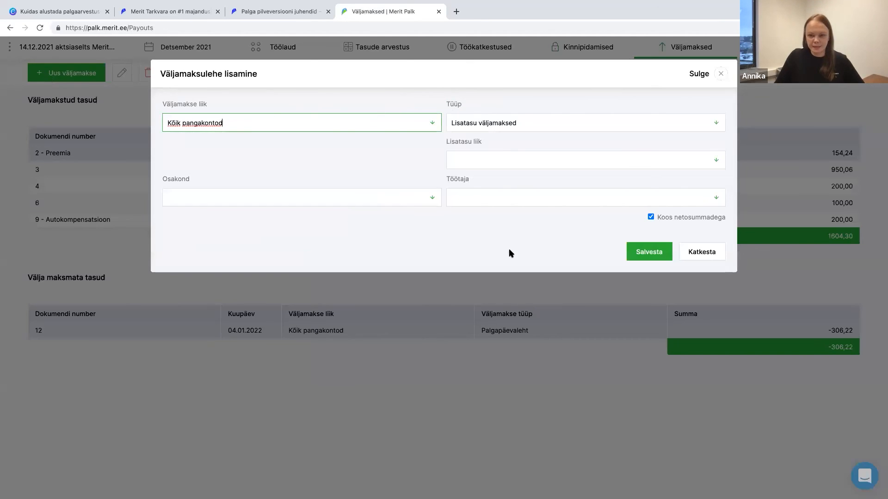
pyautogui.click(514, 123)
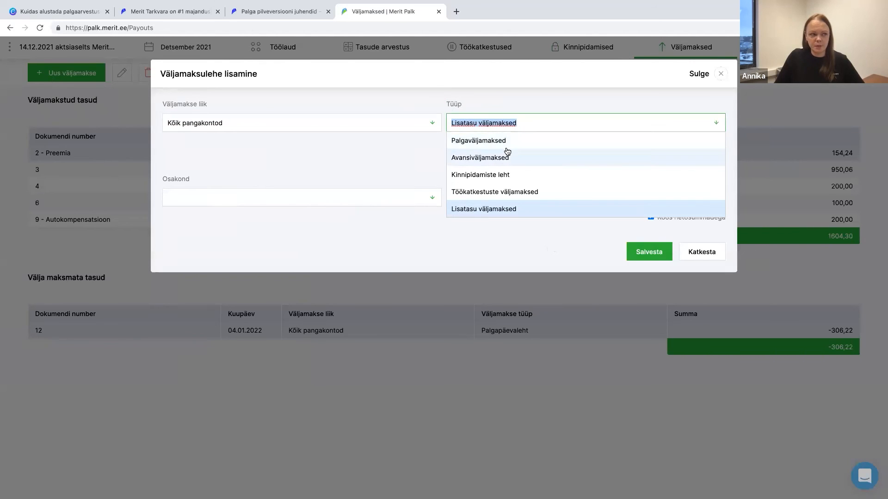
pyautogui.click(507, 143)
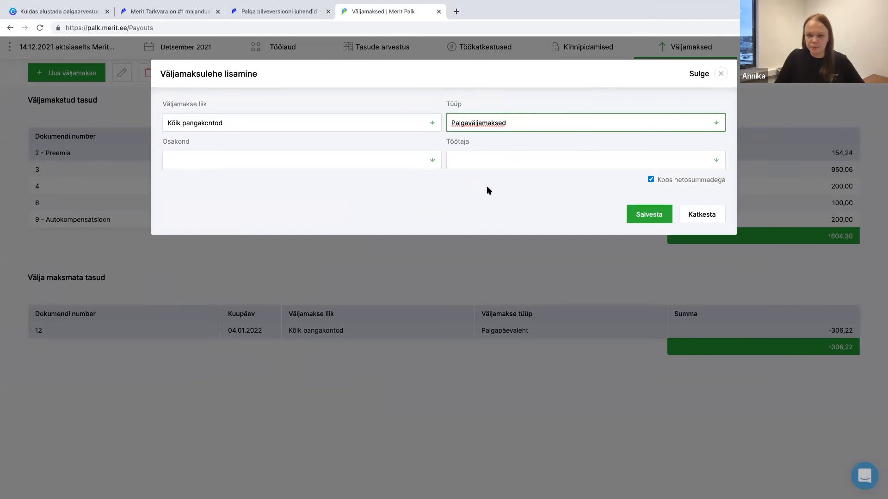
pyautogui.click(636, 216)
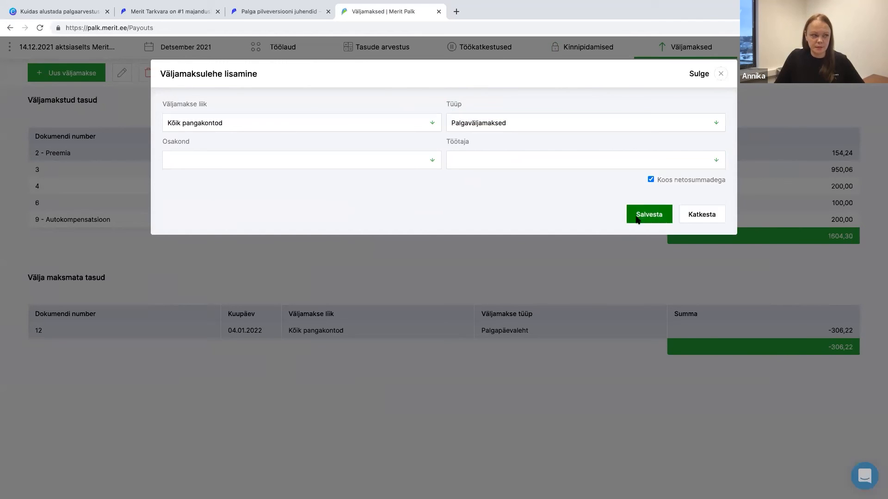
pyautogui.click(763, 195)
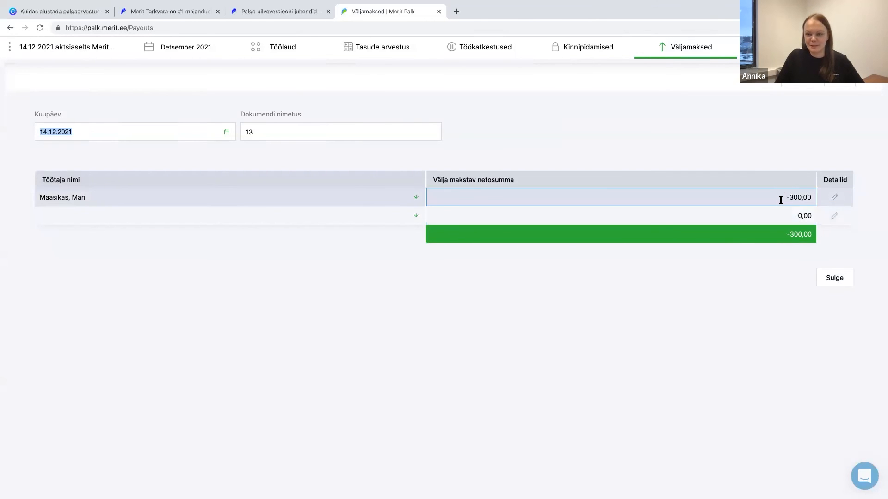
pyautogui.click(830, 283)
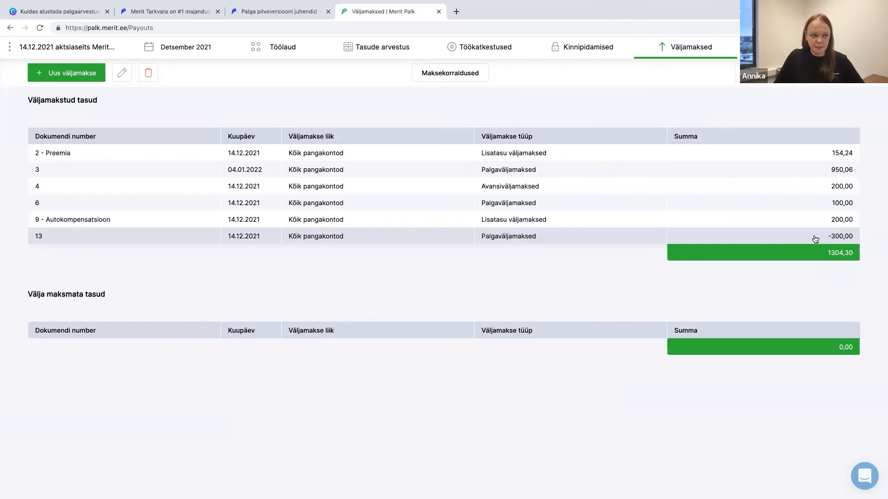
# Review the settings of the Kohtutäitur withholding type and close them without changes.
pyautogui.click(588, 54)
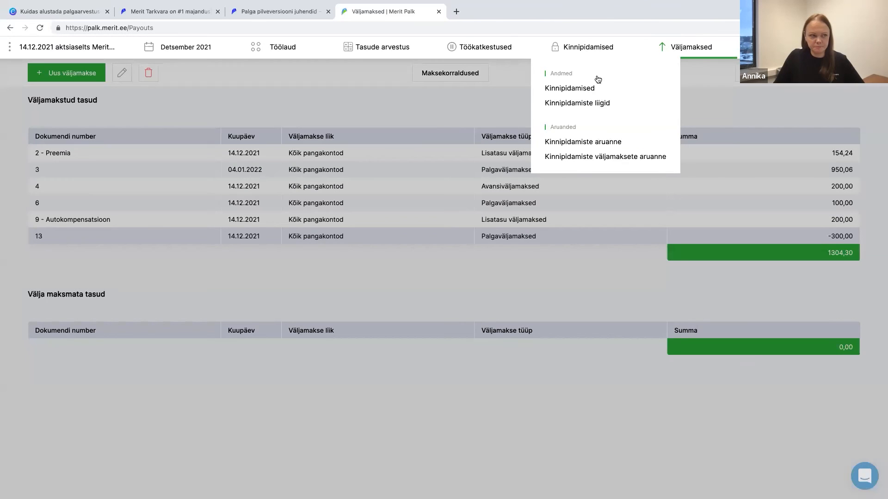
pyautogui.click(600, 106)
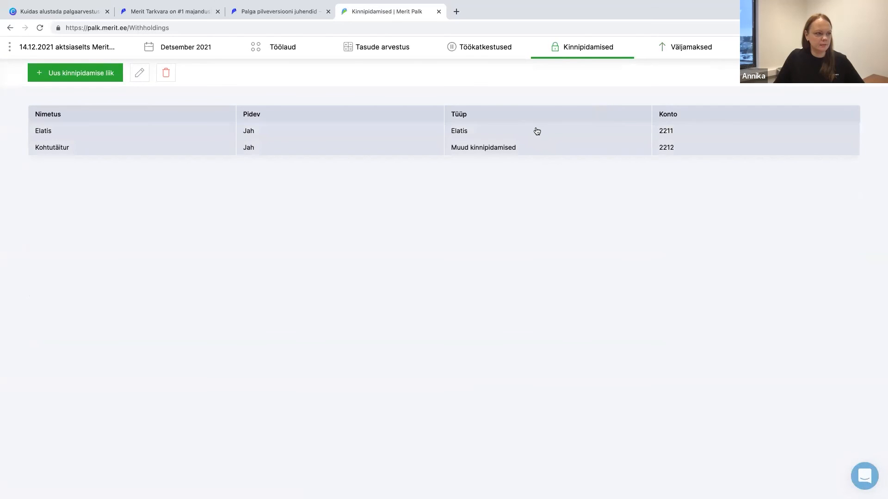
pyautogui.doubleClick(528, 148)
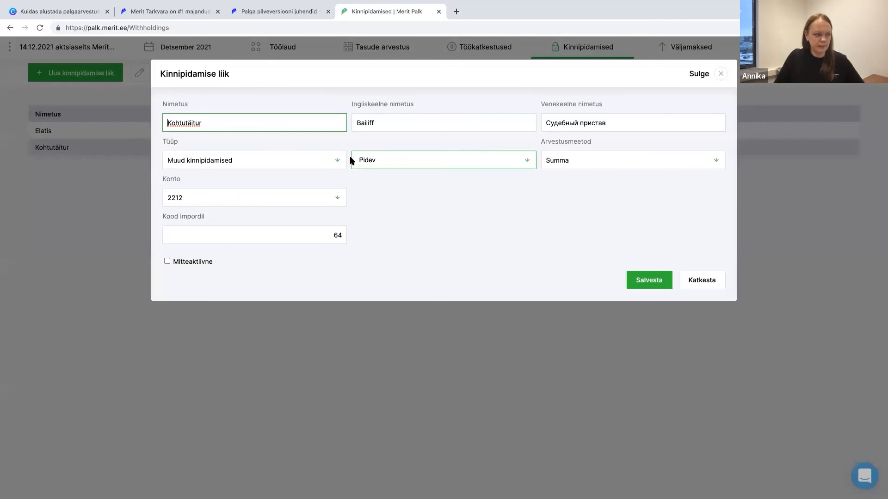
pyautogui.click(702, 280)
# Examine the available payroll months and the recipient and end date fields of the employee's Kohtutäitur withholding, then cancel without changes.
pyautogui.click(592, 56)
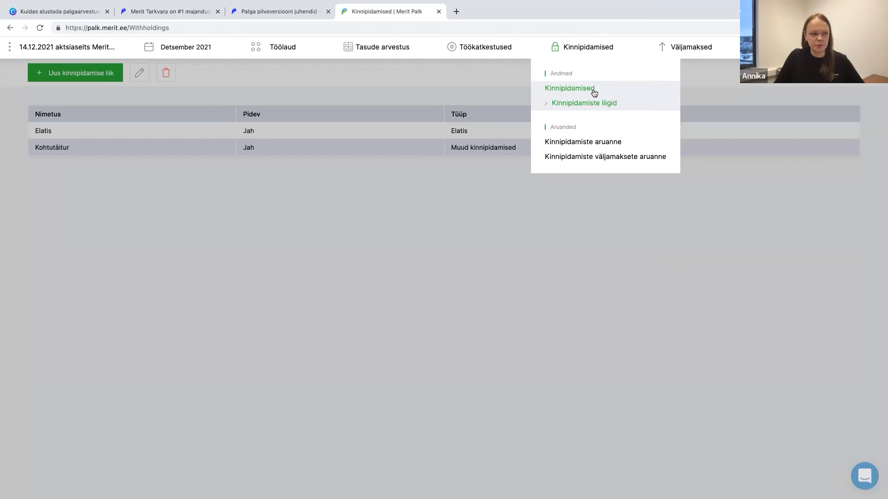
pyautogui.click(592, 89)
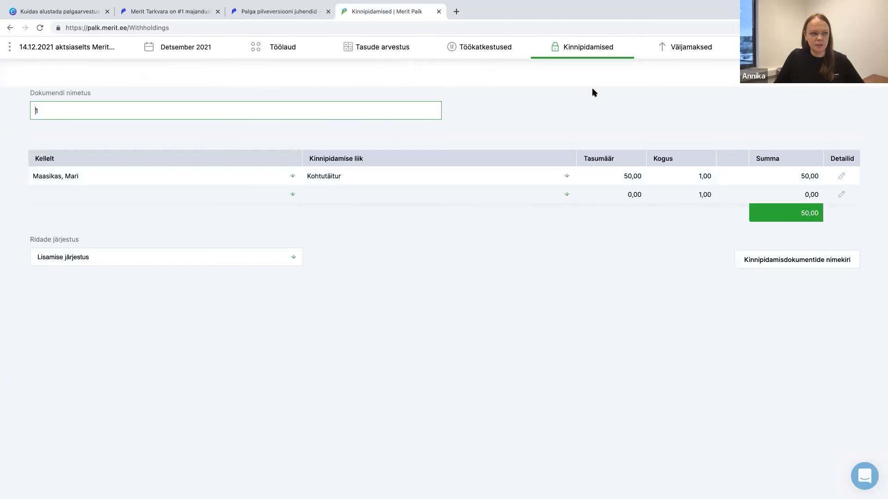
pyautogui.click(168, 47)
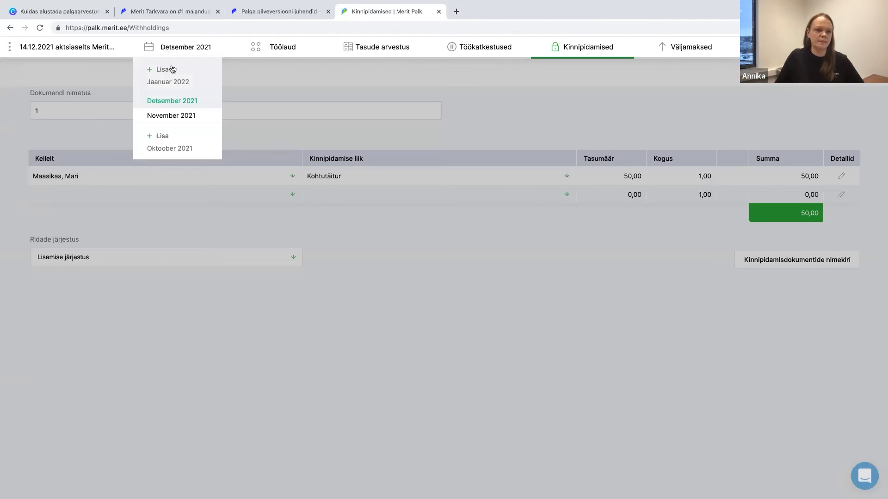
pyautogui.click(492, 126)
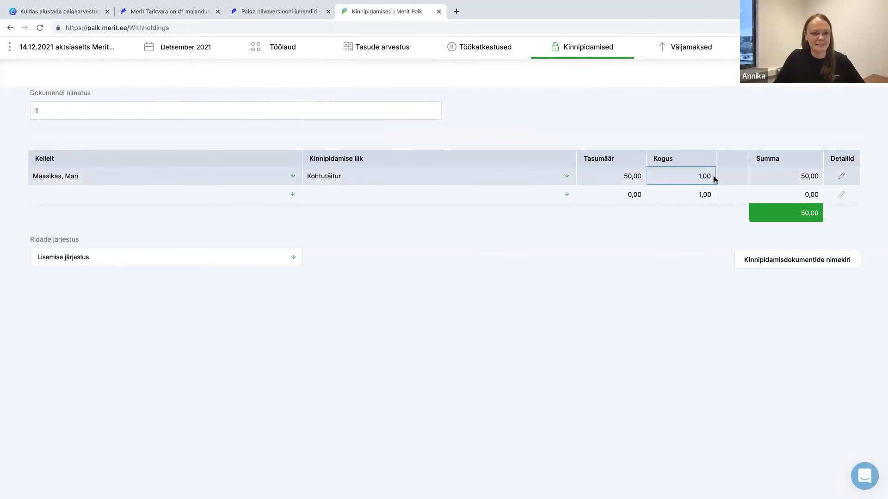
pyautogui.click(841, 176)
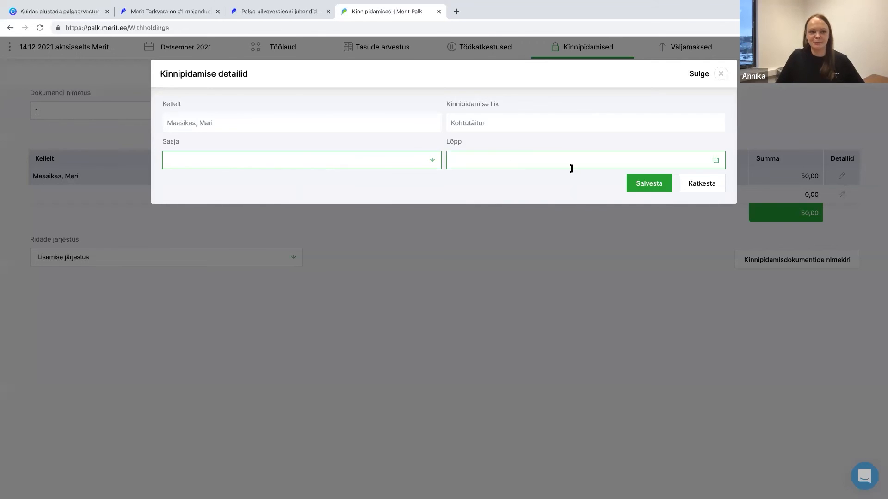
pyautogui.click(701, 184)
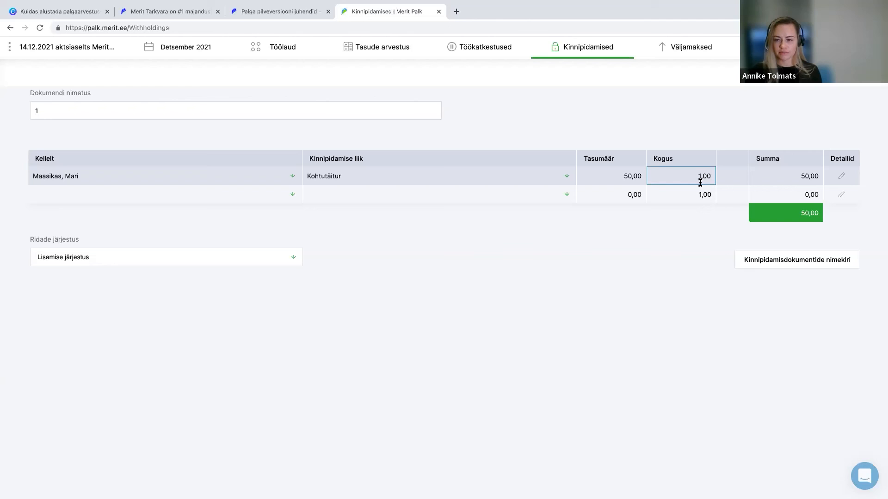
# Add a leave obligation rate to the employee's contract, starting 01.12.2021 with 28 days per year and opening balance 7,12, and save the contract.
pyautogui.click(384, 52)
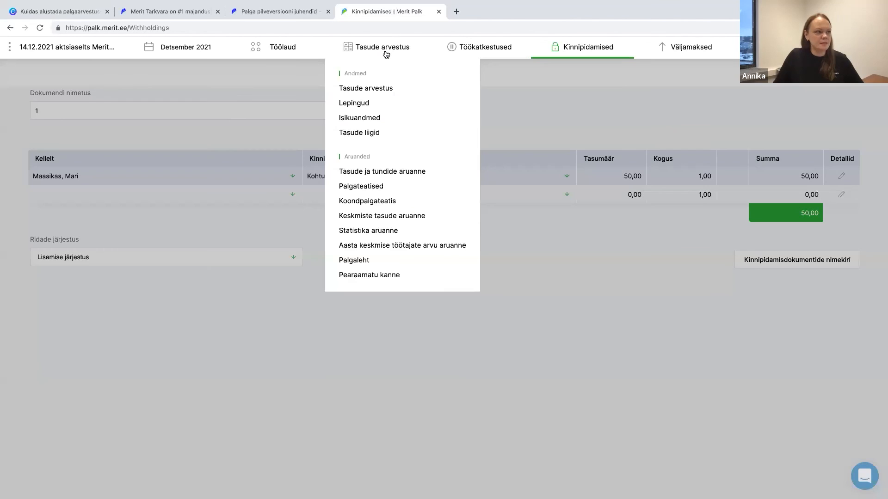
pyautogui.click(376, 102)
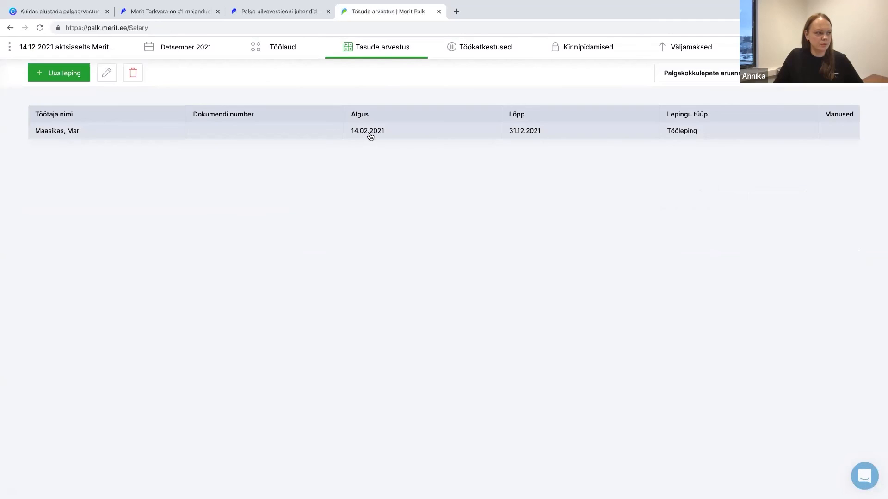
pyautogui.doubleClick(368, 135)
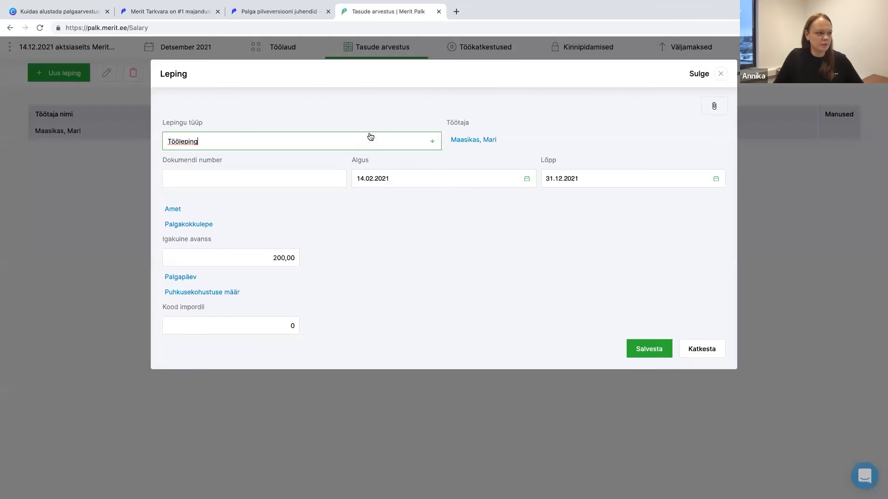
pyautogui.click(210, 293)
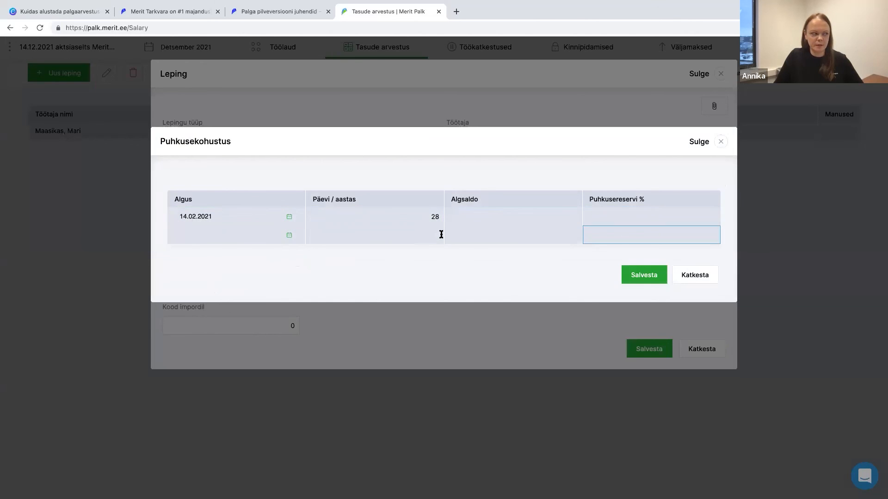
pyautogui.click(246, 237)
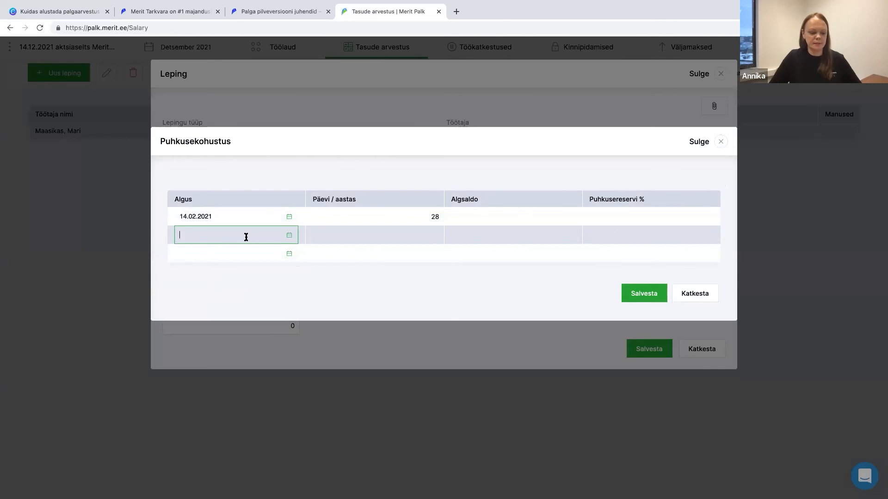
pyautogui.write('01.12.2021')
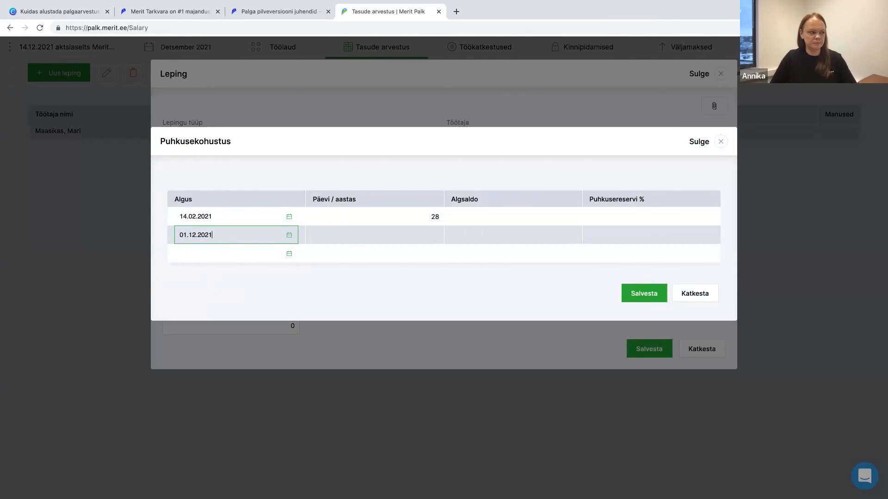
pyautogui.click(440, 236)
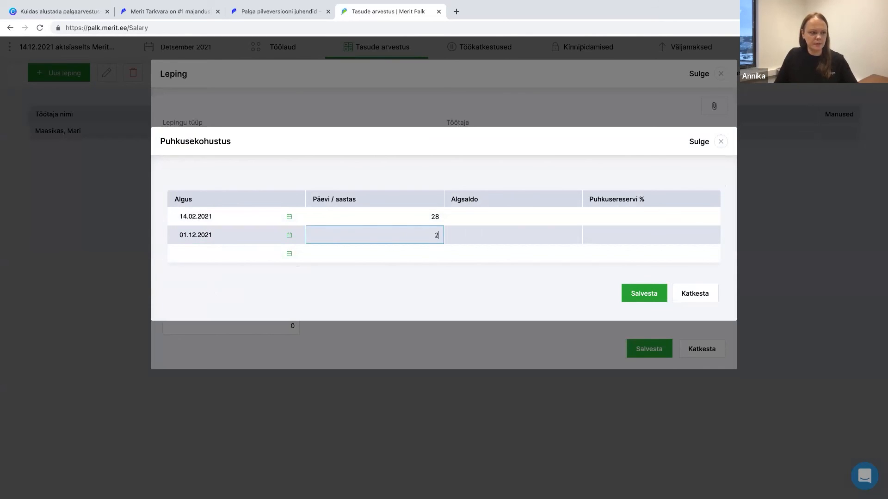
pyautogui.click(453, 237)
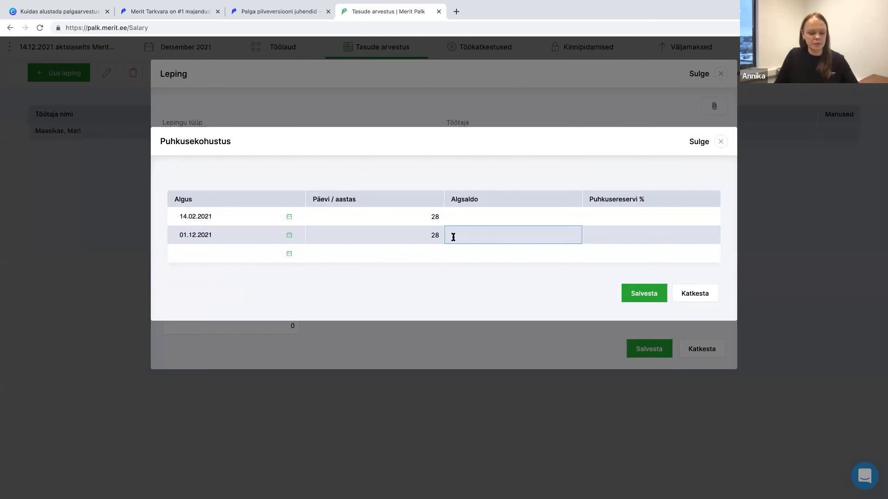
pyautogui.write('7,12')
pyautogui.click(604, 237)
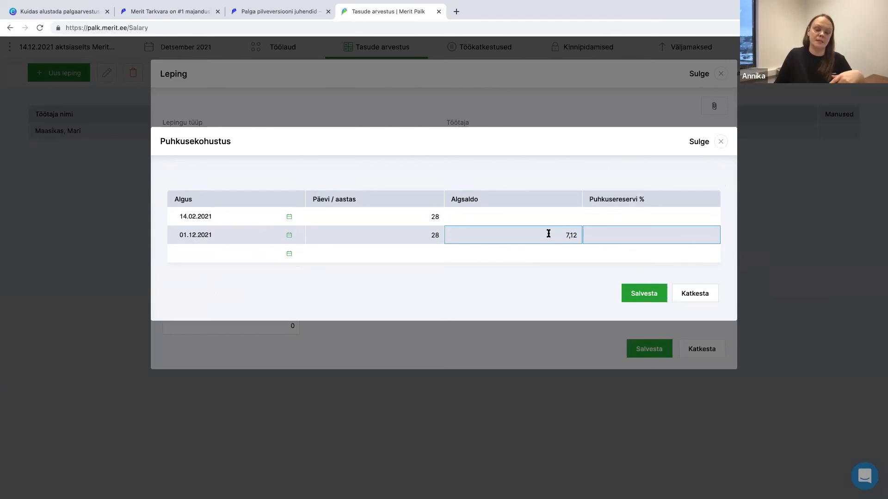
pyautogui.click(648, 297)
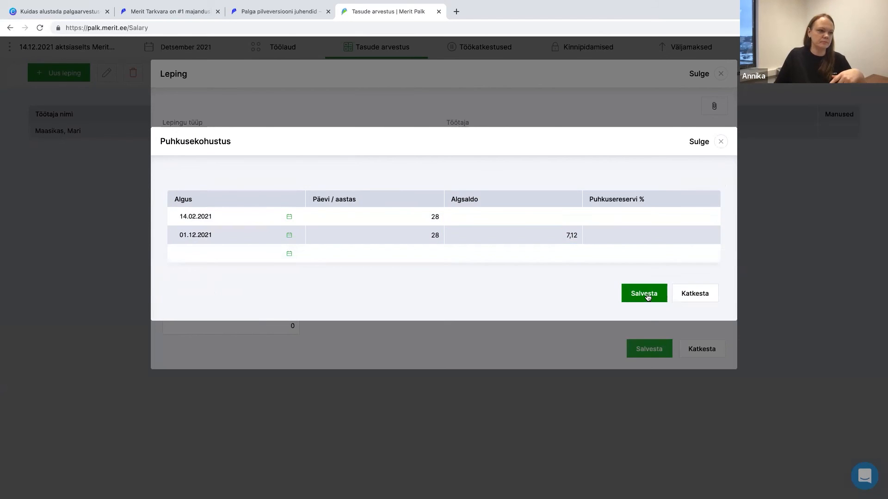
pyautogui.click(661, 349)
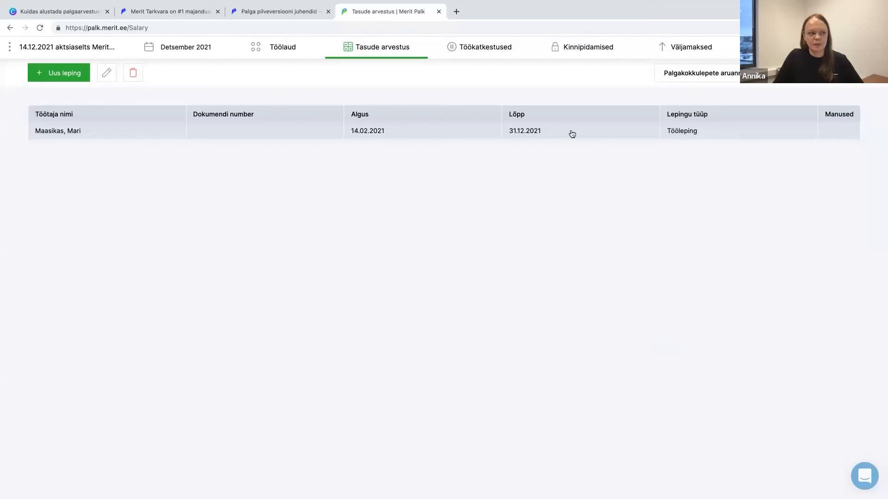
# Look over the employee's contract without changing it, and view the leave obligation expiry options under Muud seadistused.
pyautogui.doubleClick(393, 133)
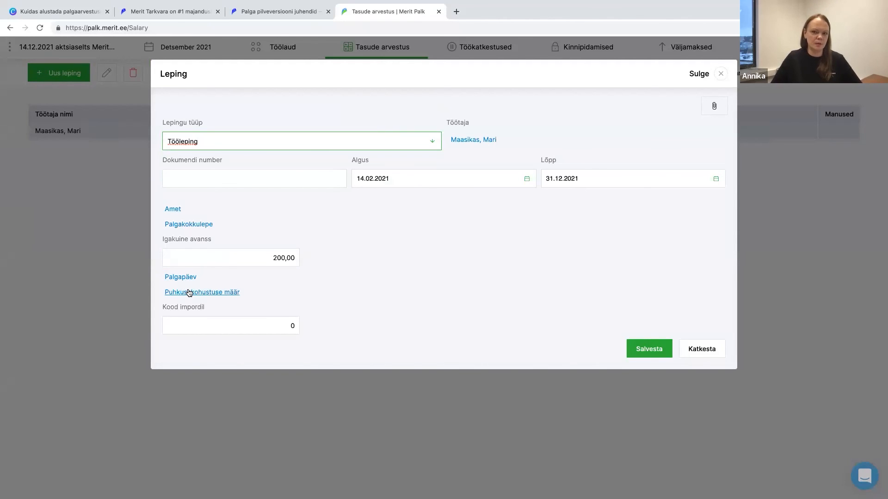
pyautogui.click(703, 349)
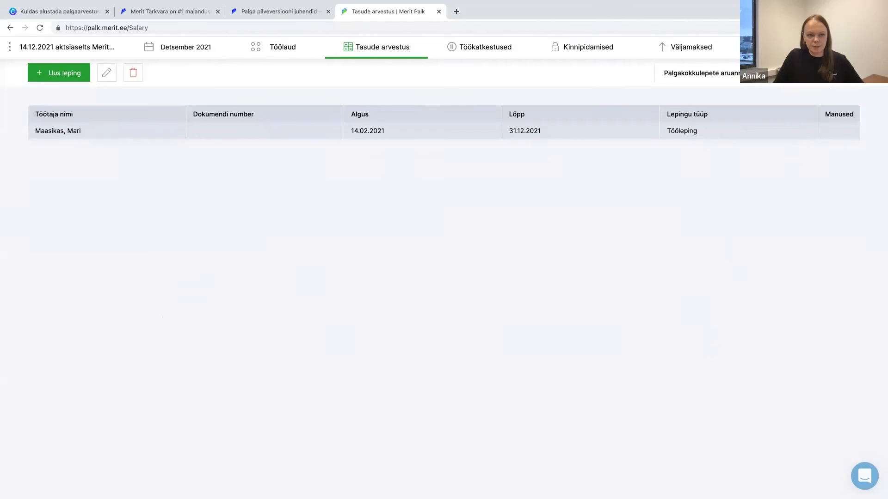
pyautogui.click(864, 47)
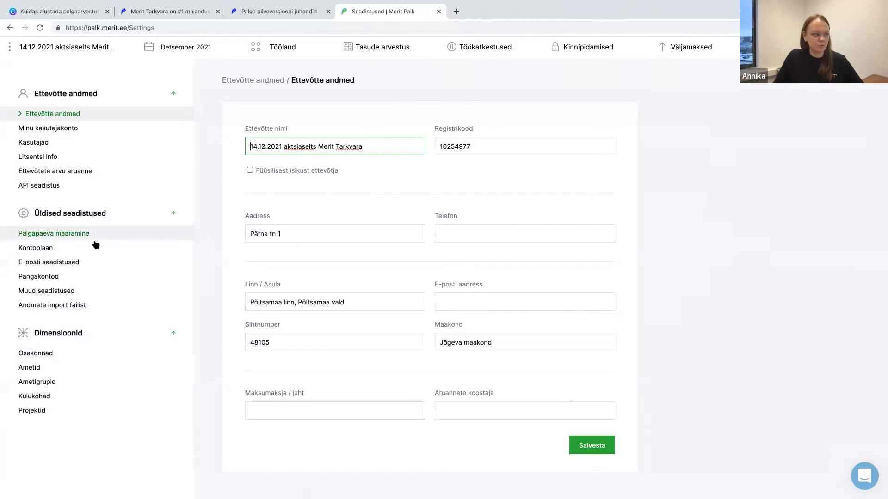
pyautogui.click(70, 290)
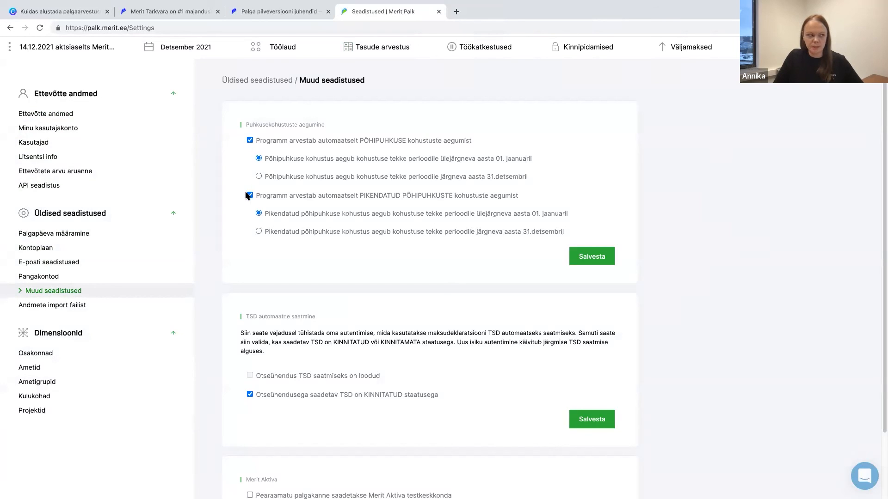
# Compile the Puhkusekohustused report as of 31.12.2021 with Ümardamata rounding.
pyautogui.click(474, 55)
pyautogui.click(488, 158)
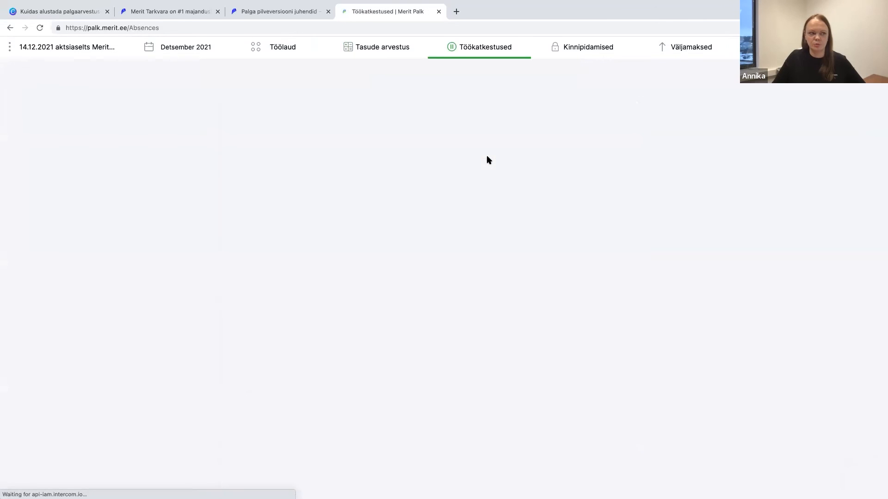
pyautogui.click(846, 210)
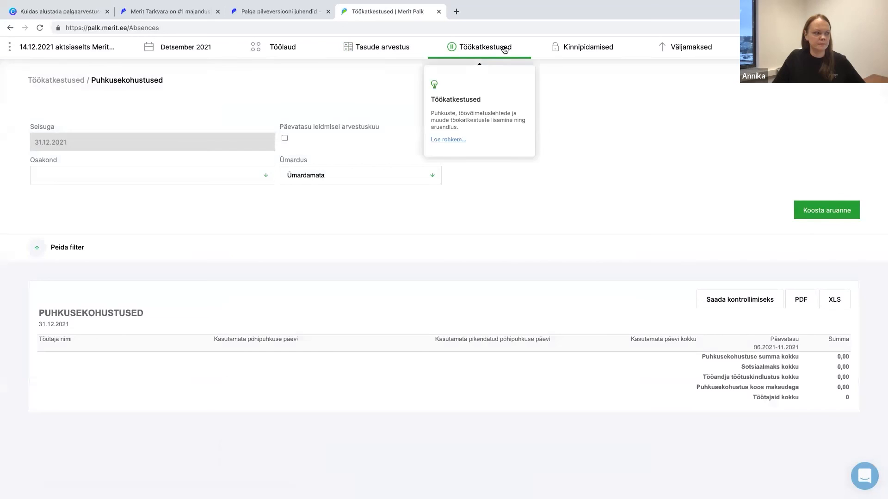
# Compile the detailed leave obligation report for the employee as of 31.12.2021, and return to the Puhkusekohustused summary report.
pyautogui.click(504, 53)
pyautogui.click(500, 172)
pyautogui.click(55, 180)
pyautogui.click(71, 198)
pyautogui.click(816, 219)
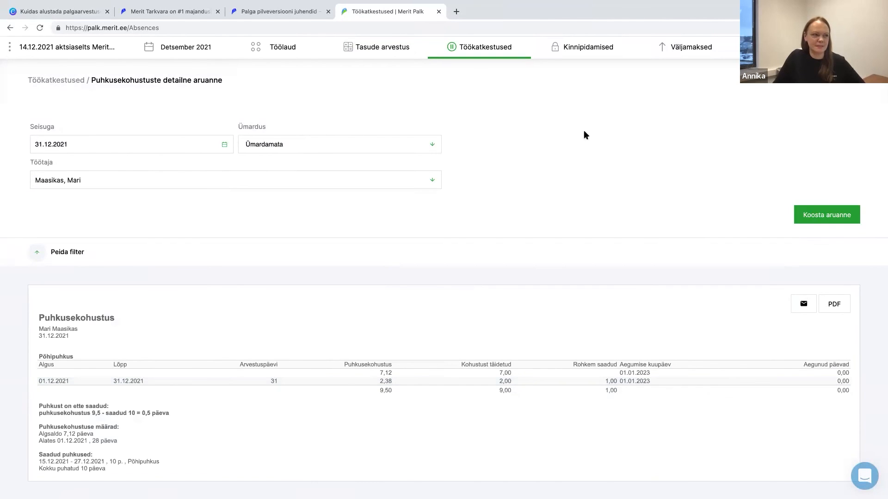
pyautogui.click(474, 47)
pyautogui.click(492, 154)
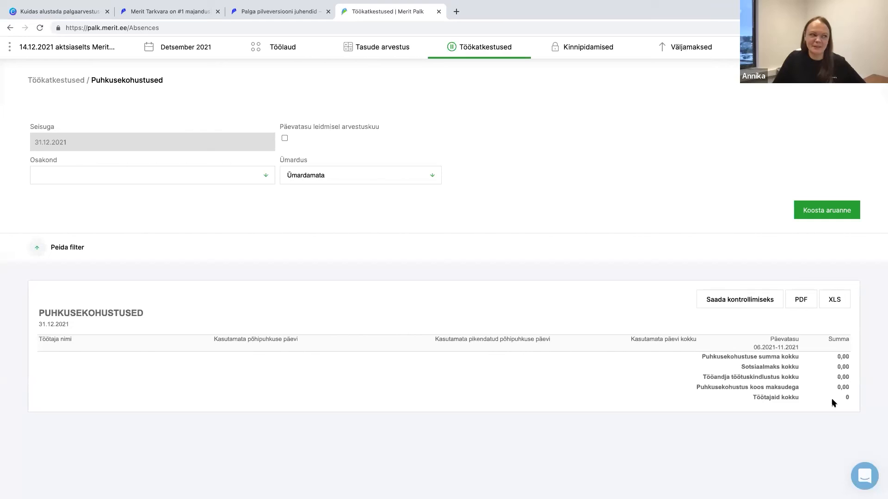
# Examine the accounts, dimensions and debit and credit amounts in the Pearaamatu kanne report for December 2021.
pyautogui.click(386, 49)
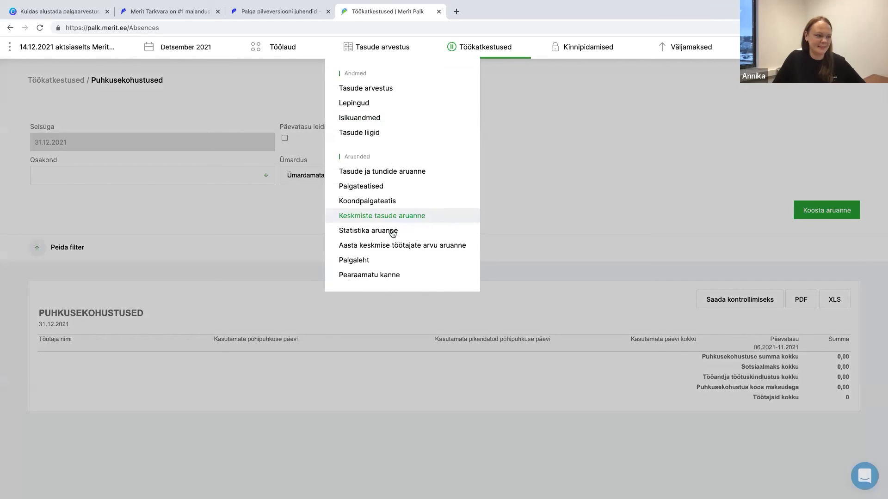
pyautogui.click(383, 277)
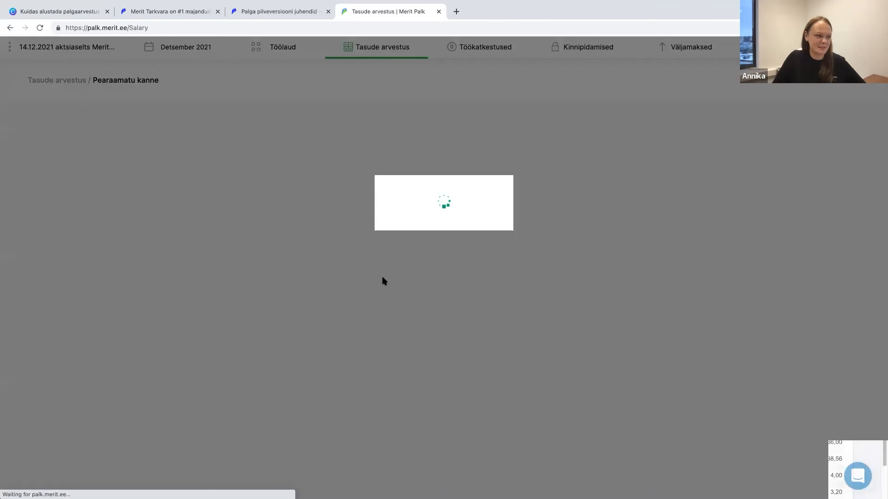
pyautogui.scroll(-1, 383, 279)
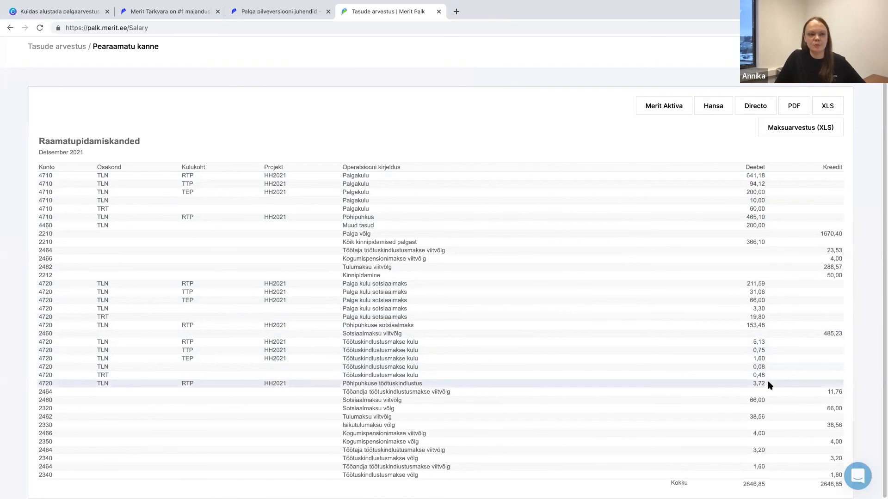
pyautogui.scroll(1, 701, 301)
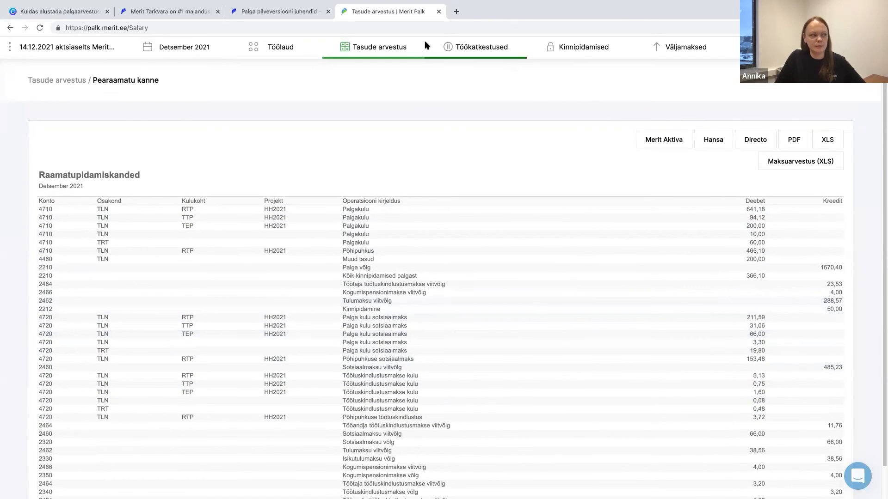
pyautogui.moveTo(184, 45)
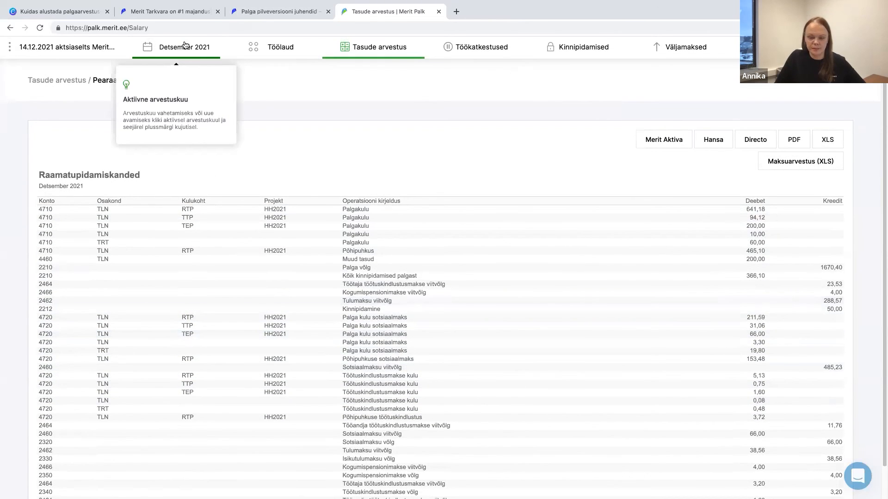
pyautogui.scroll(-1, 716, 421)
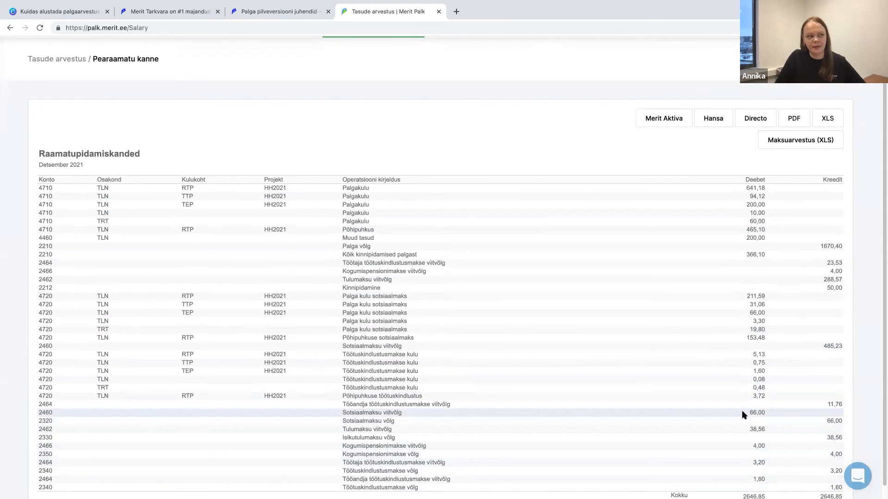
pyautogui.scroll(1, 742, 415)
pyautogui.moveTo(166, 56)
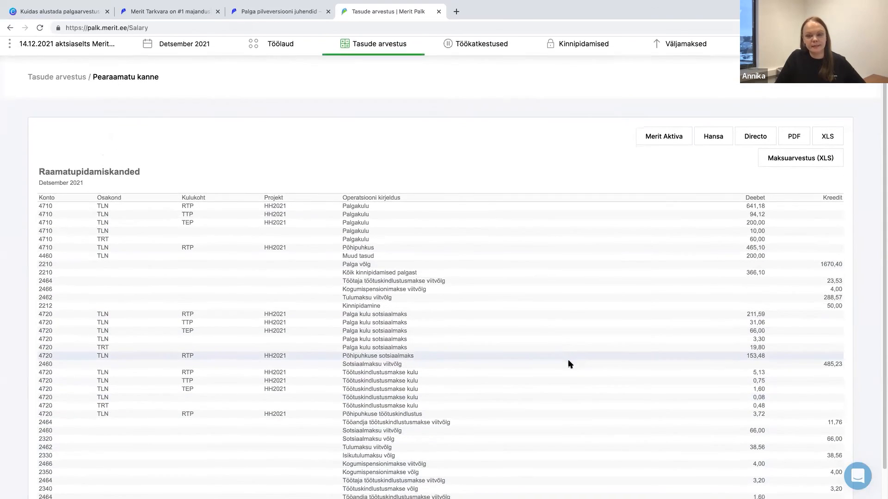
pyautogui.scroll(-1, 569, 365)
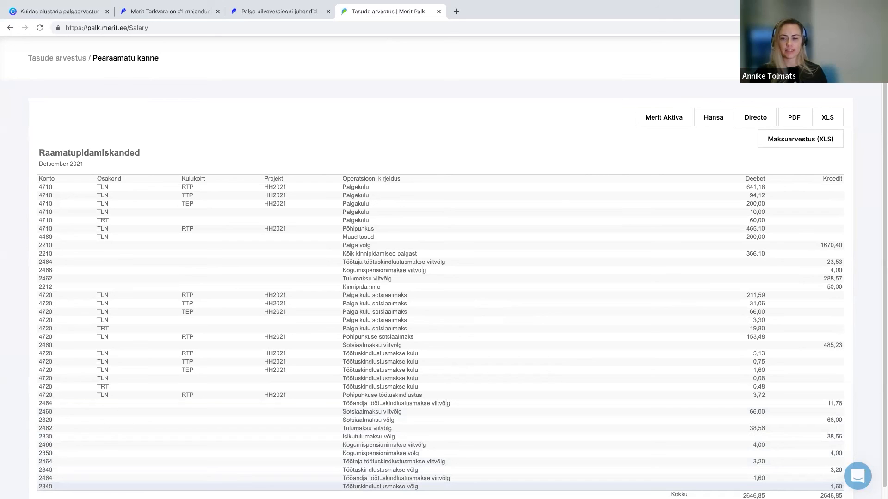
pyautogui.scroll(1, 557, 298)
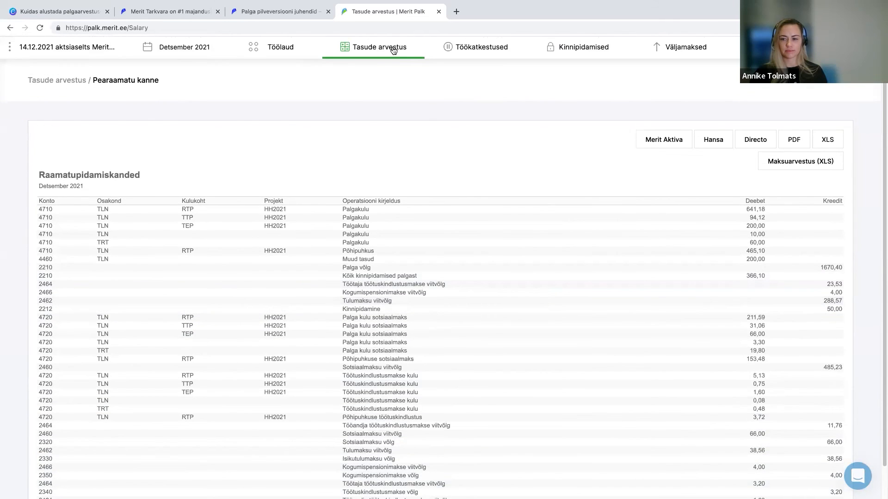
# Review the 6 kuu tasud pay type's account field and its Igakuine and Ühekordne options, and cancel without changes.
pyautogui.click(392, 50)
pyautogui.click(375, 133)
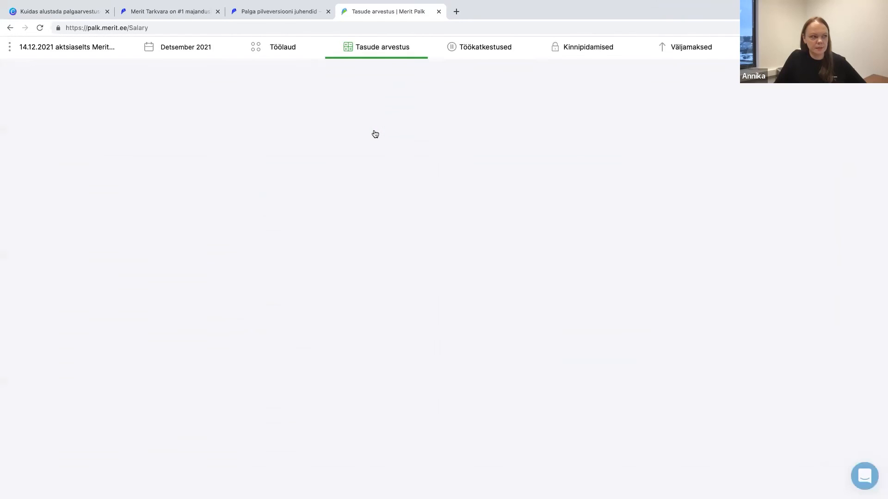
pyautogui.click(326, 152)
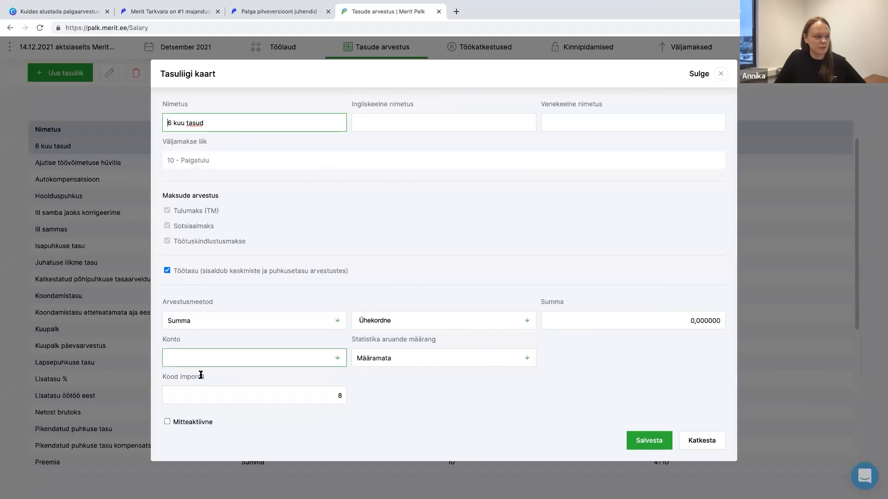
pyautogui.click(400, 320)
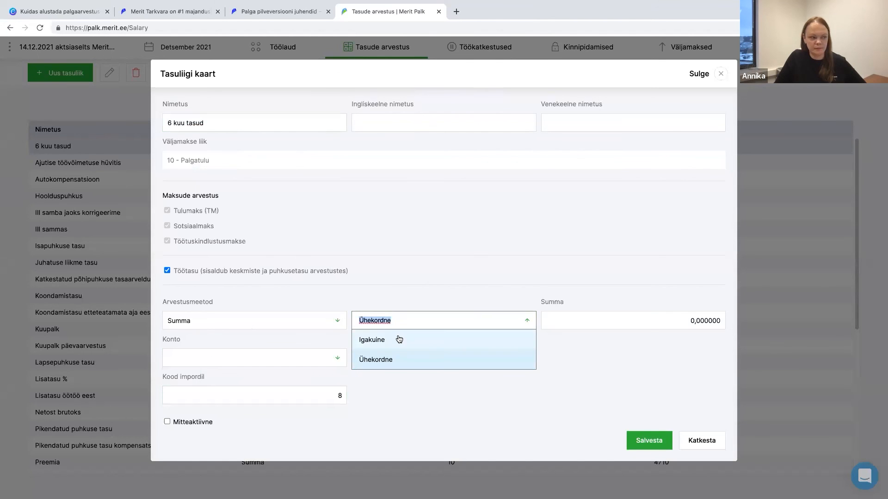
pyautogui.click(691, 440)
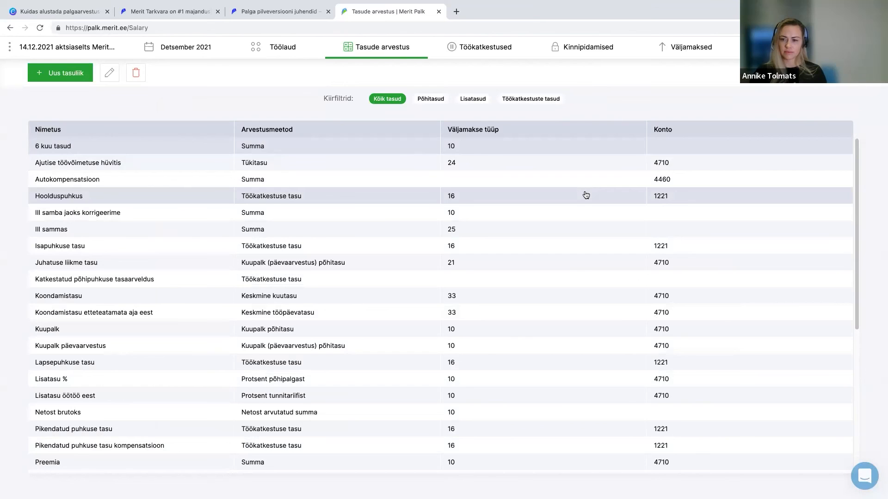
# Check the list of withholding types, and add an Elatis row for the employee to withholding document 1 for December 2021.
pyautogui.click(611, 53)
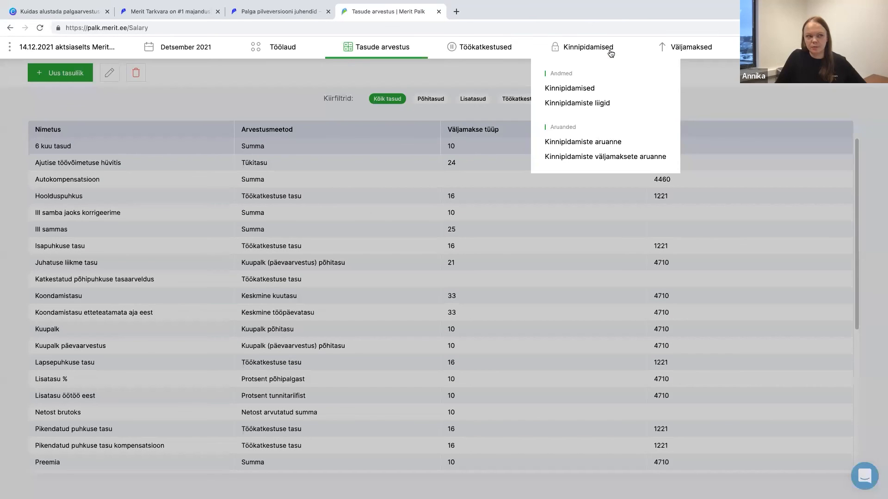
pyautogui.click(609, 106)
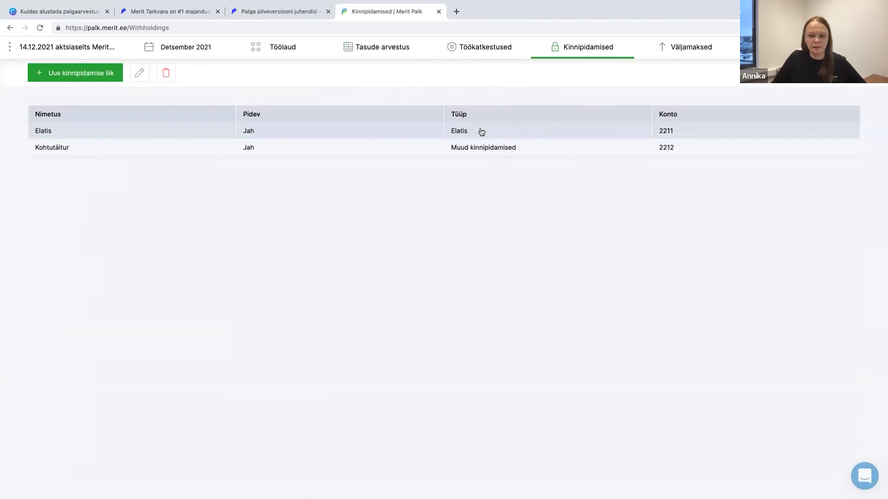
pyautogui.click(568, 51)
pyautogui.click(576, 85)
pyautogui.click(145, 194)
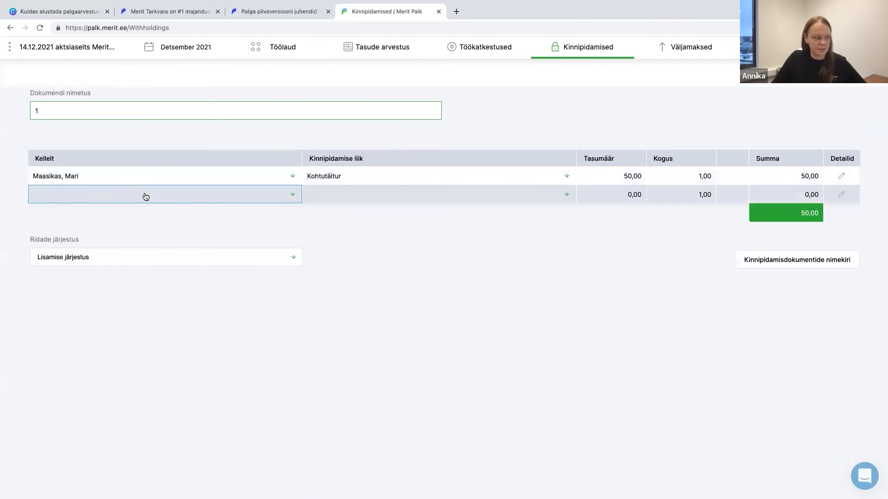
pyautogui.click(97, 217)
pyautogui.click(392, 196)
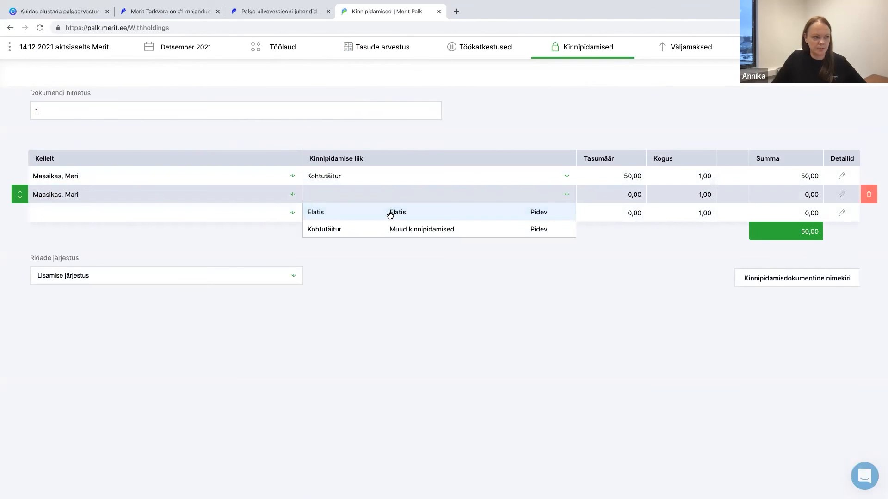
pyautogui.click(389, 213)
# Set the quantity of the employee's Elatis withholding to 20 %, and check the row's amount and rate.
pyautogui.click(690, 195)
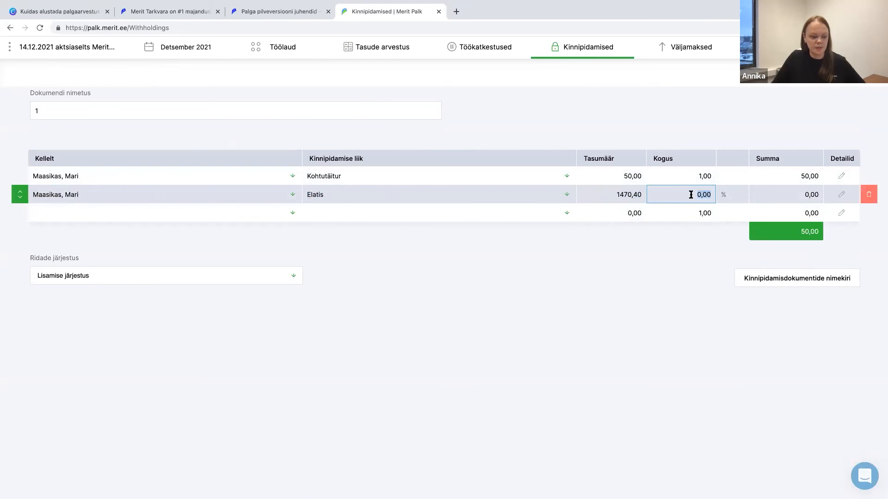
pyautogui.write('20')
pyautogui.click(794, 194)
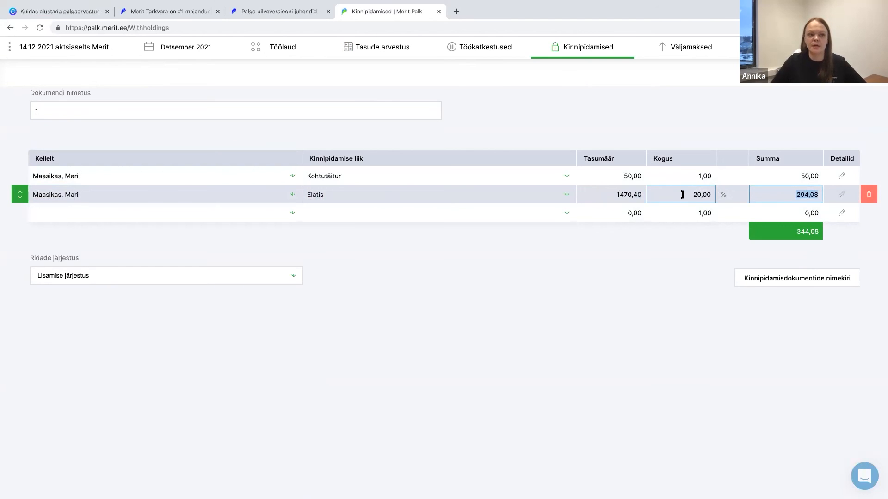
pyautogui.click(624, 195)
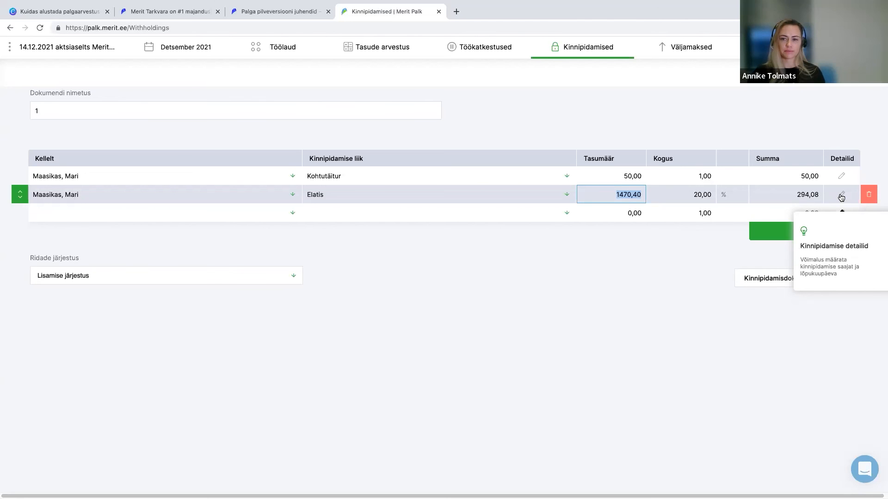
pyautogui.click(172, 54)
pyautogui.click(172, 53)
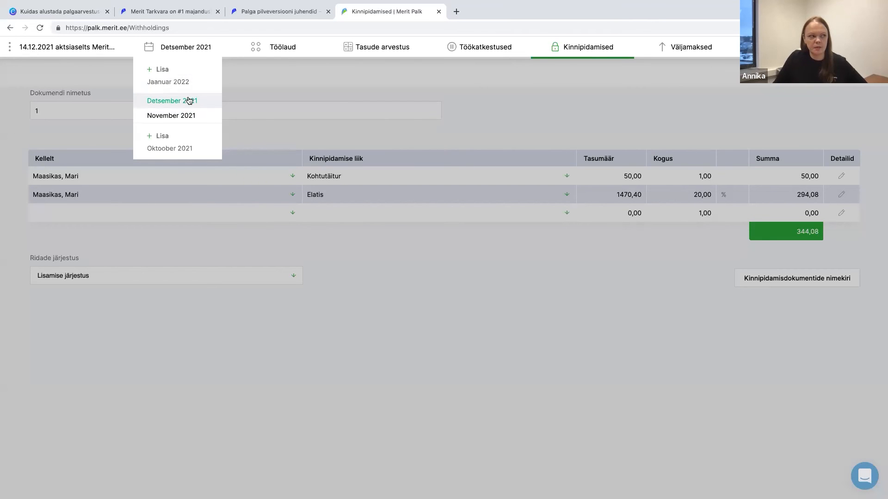
# Start a new pay type named Päevarahad with Tükitasu as its calculation method.
pyautogui.click(393, 50)
pyautogui.click(392, 132)
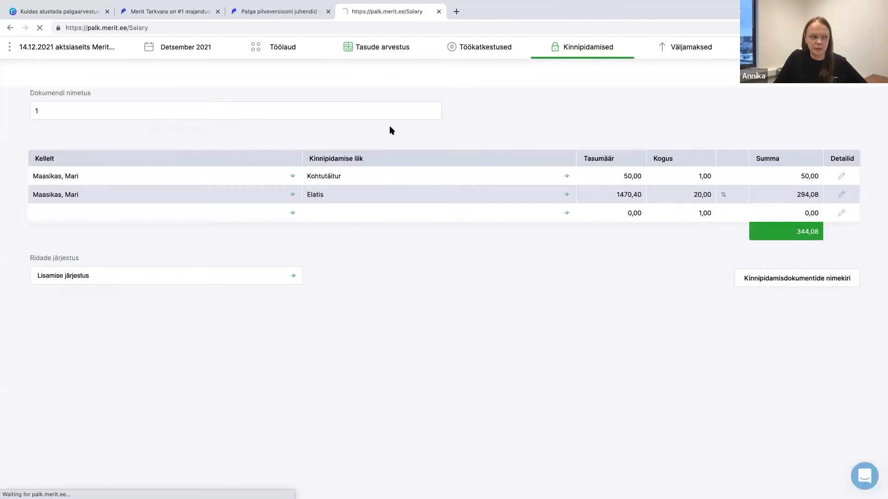
pyautogui.scroll(-6, 400, 301)
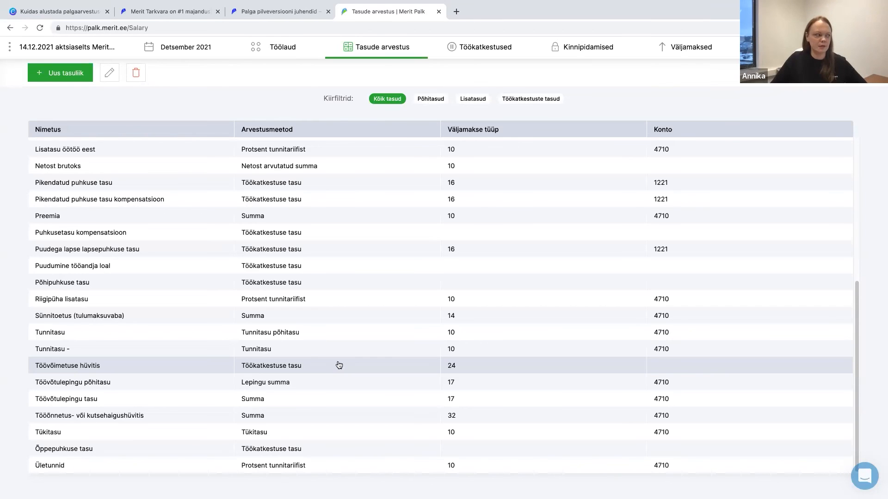
pyautogui.click(69, 79)
pyautogui.write('Päevarahad')
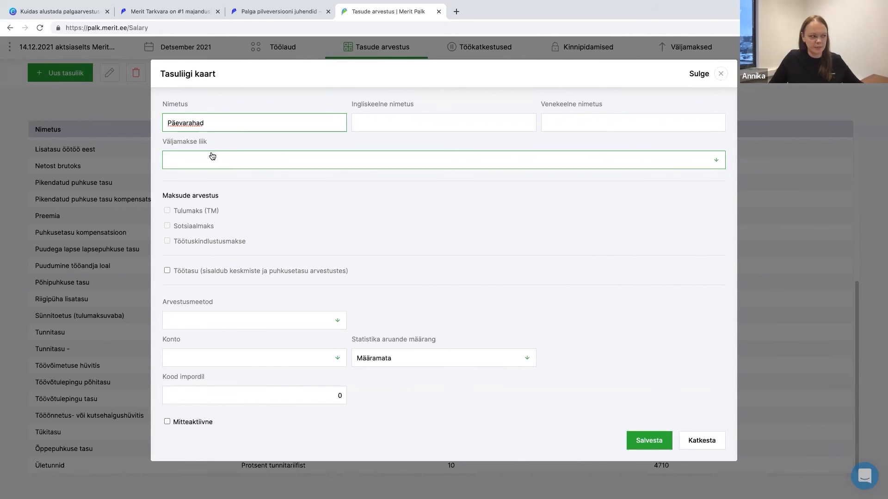
pyautogui.click(200, 324)
pyautogui.scroll(-3, 215, 396)
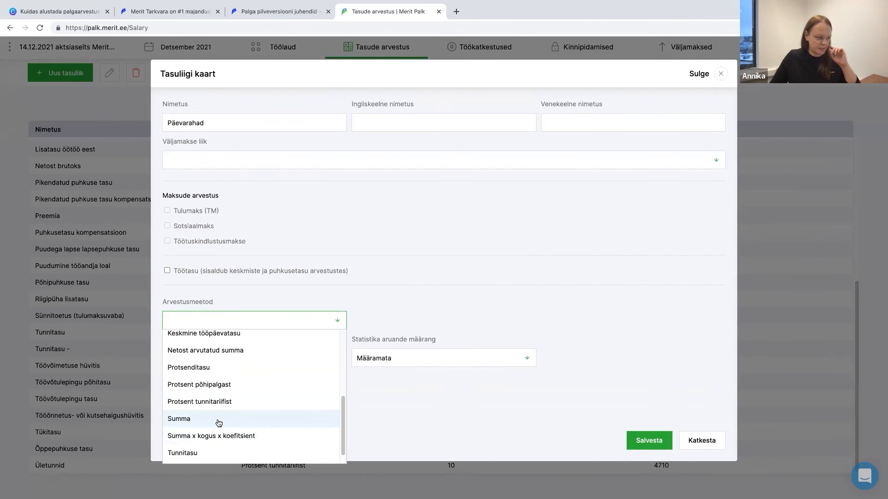
pyautogui.scroll(3, 219, 422)
pyautogui.scroll(-4, 219, 422)
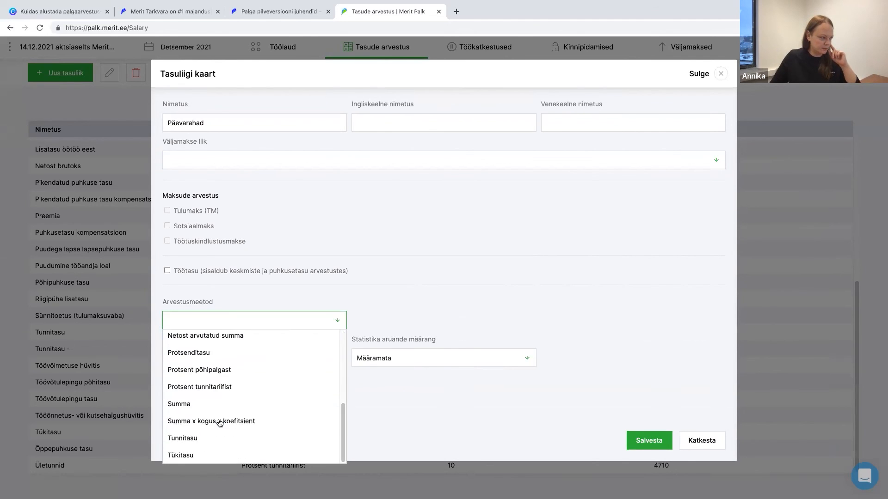
pyautogui.click(199, 455)
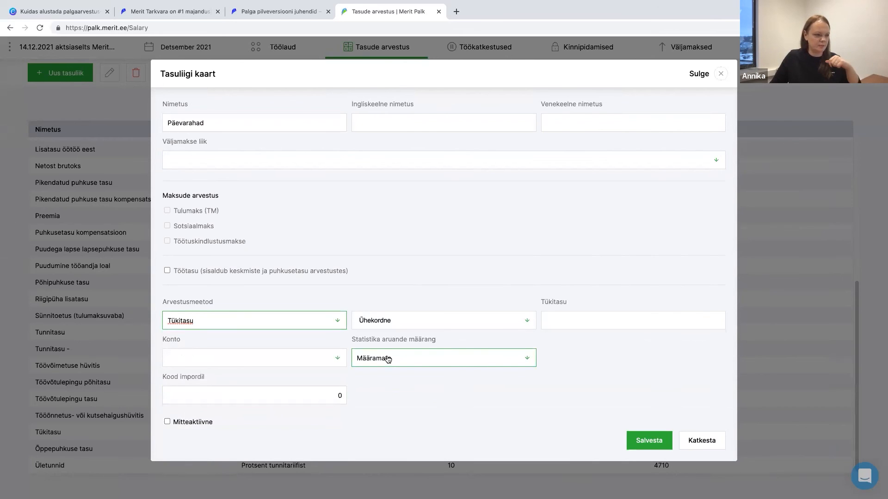
# Set the piece rate of the Päevarahad pay type to 32 and save it.
pyautogui.click(569, 315)
pyautogui.write('3')
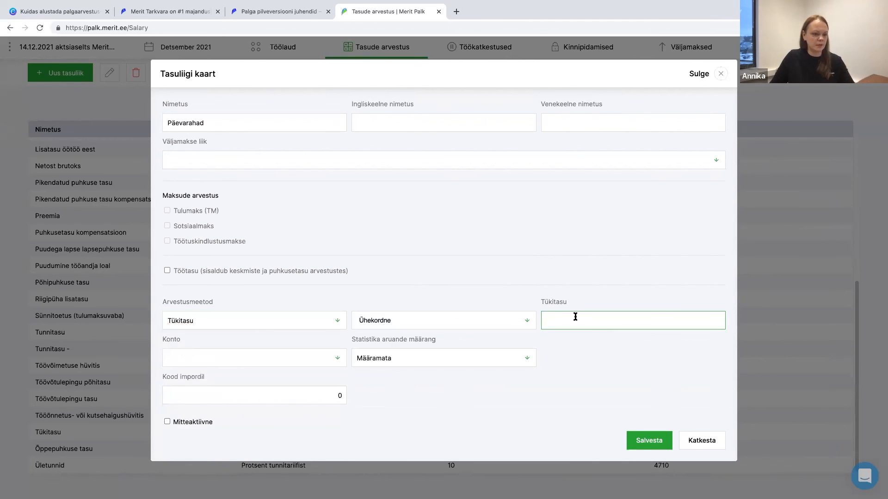
pyautogui.write('2')
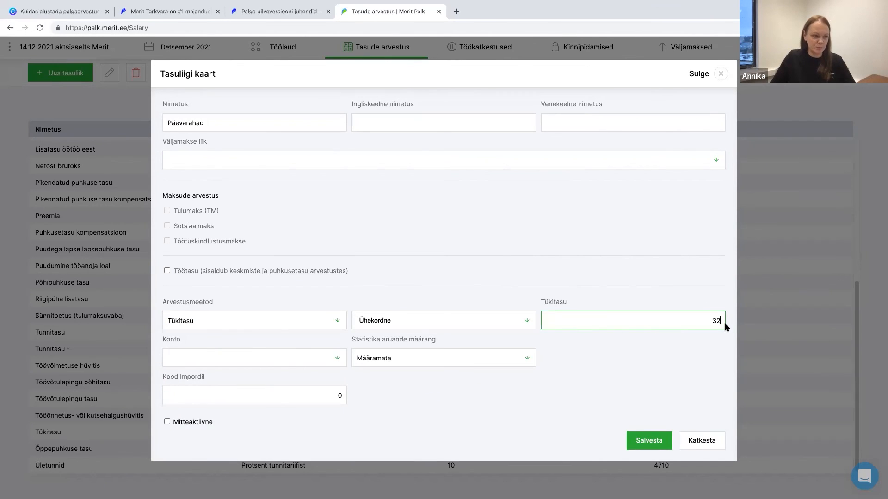
pyautogui.click(650, 441)
# Add a Päevarahad row with quantity 5 for the employee to the 1 - Põhitasud pay document.
pyautogui.moveTo(394, 57)
pyautogui.click(393, 89)
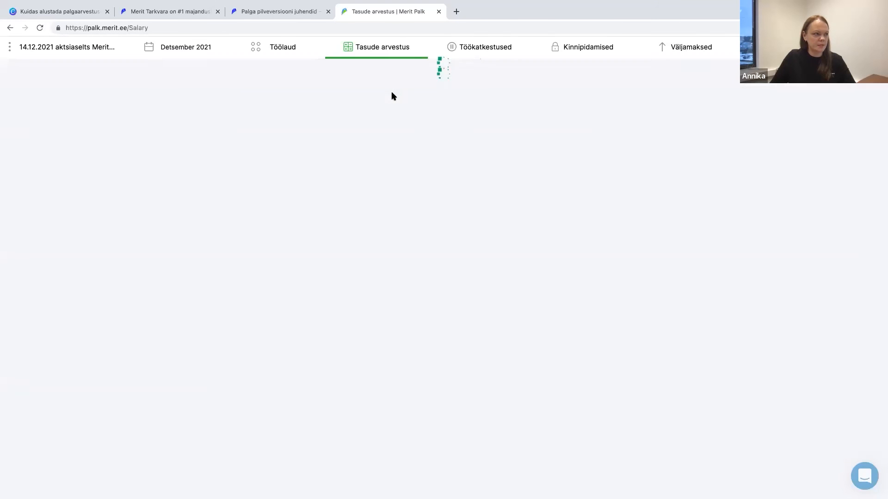
pyautogui.click(100, 319)
pyautogui.click(100, 329)
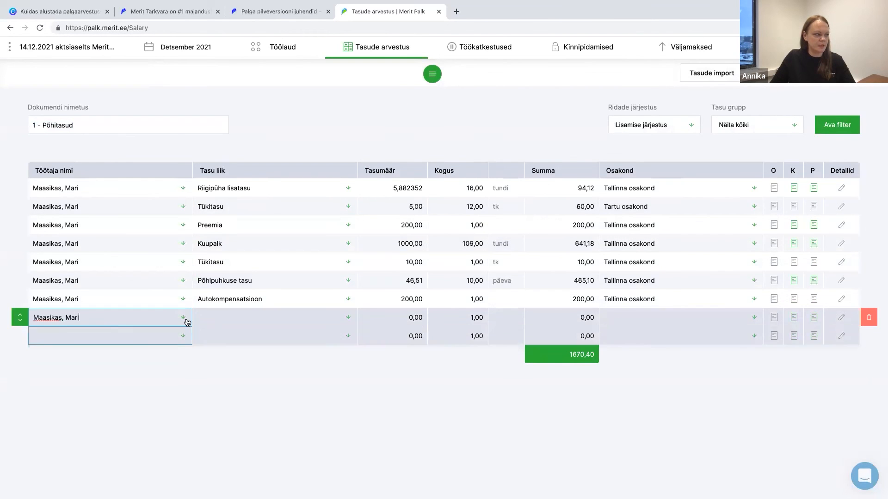
pyautogui.click(247, 317)
pyautogui.scroll(-3, 259, 368)
pyautogui.scroll(-1, 261, 367)
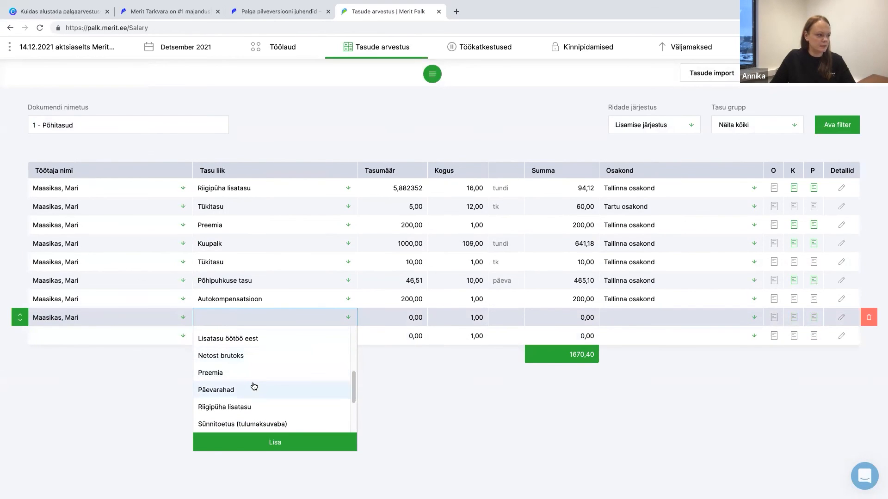
pyautogui.click(251, 388)
pyautogui.click(454, 322)
pyautogui.write('5')
pyautogui.click(570, 317)
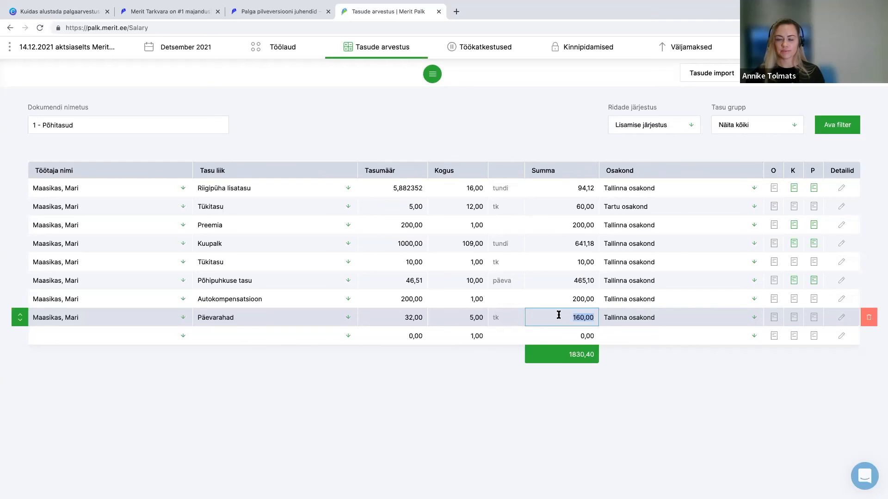
# Start a new work absence of the Töövõimetus kind for the employee.
pyautogui.click(483, 47)
pyautogui.click(502, 87)
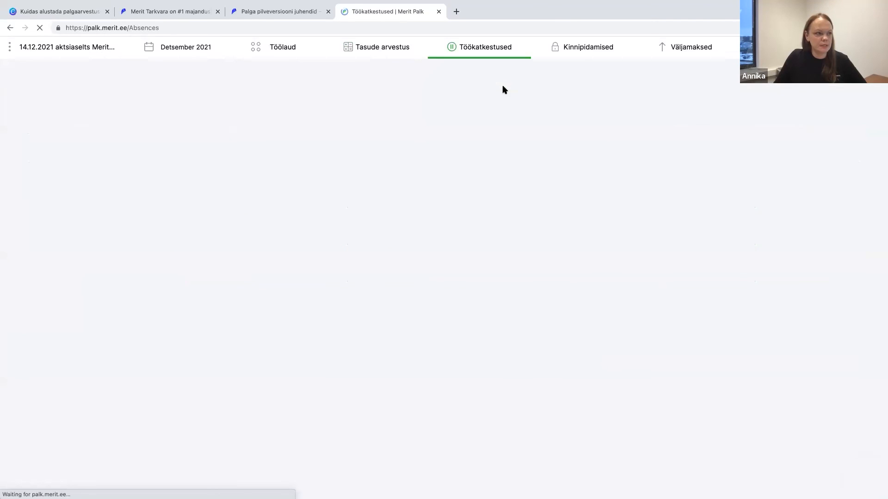
pyautogui.click(89, 77)
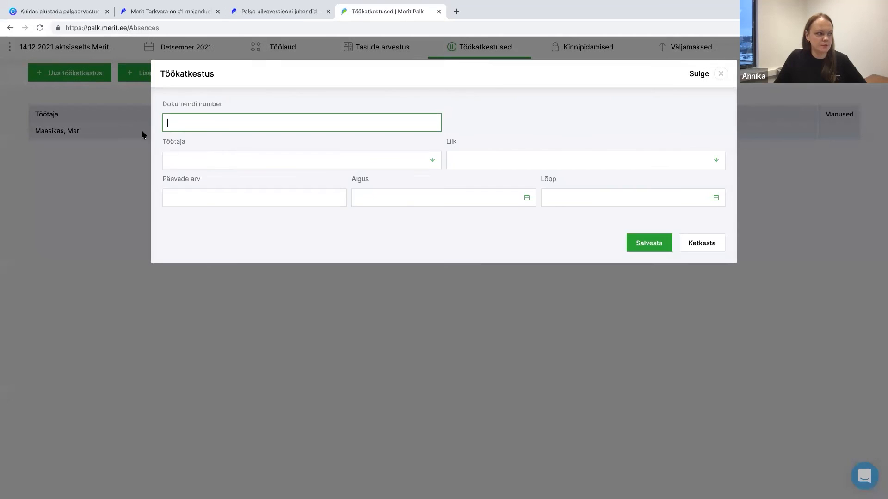
pyautogui.click(188, 160)
pyautogui.click(200, 178)
pyautogui.click(485, 164)
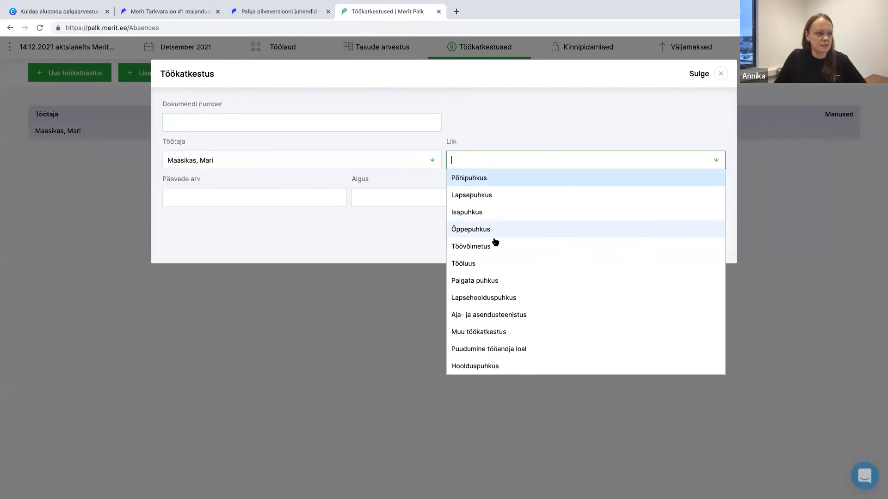
pyautogui.click(494, 246)
# Set the absence's compensation percentage to 100, look over the form, and close it without saving.
pyautogui.click(477, 276)
pyautogui.write('100')
pyautogui.click(581, 284)
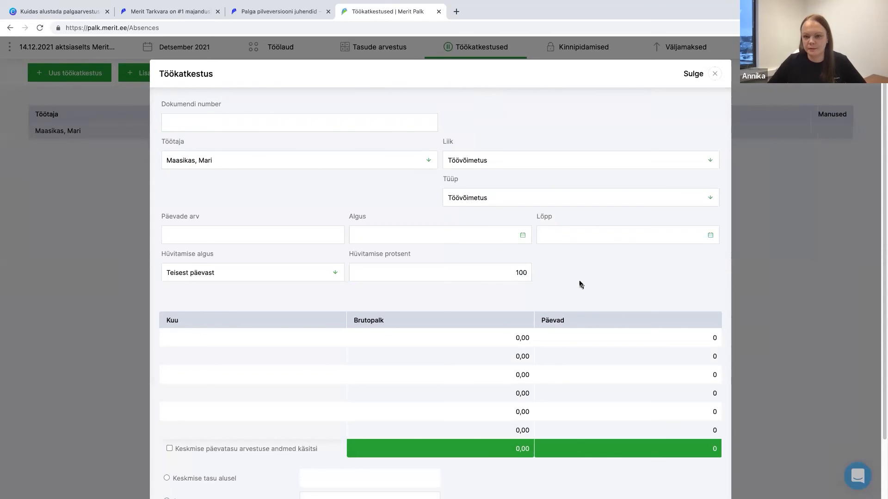
pyautogui.scroll(-3, 582, 274)
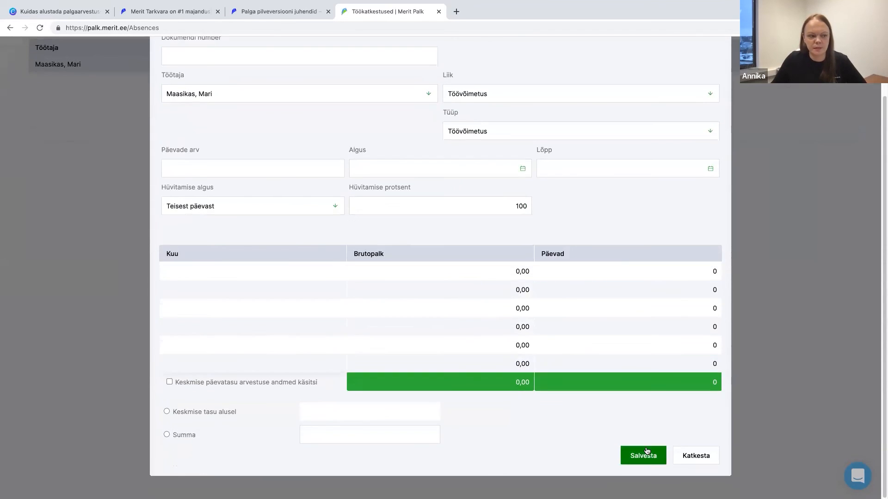
pyautogui.scroll(3, 701, 131)
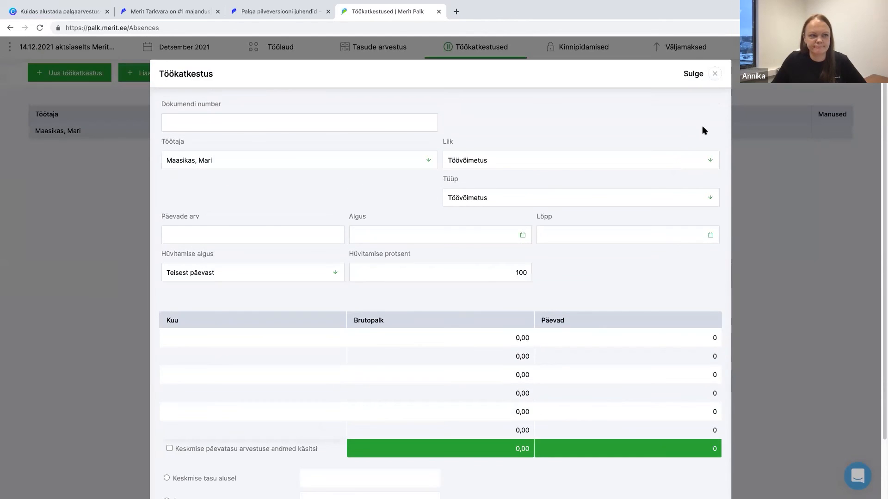
pyautogui.click(715, 73)
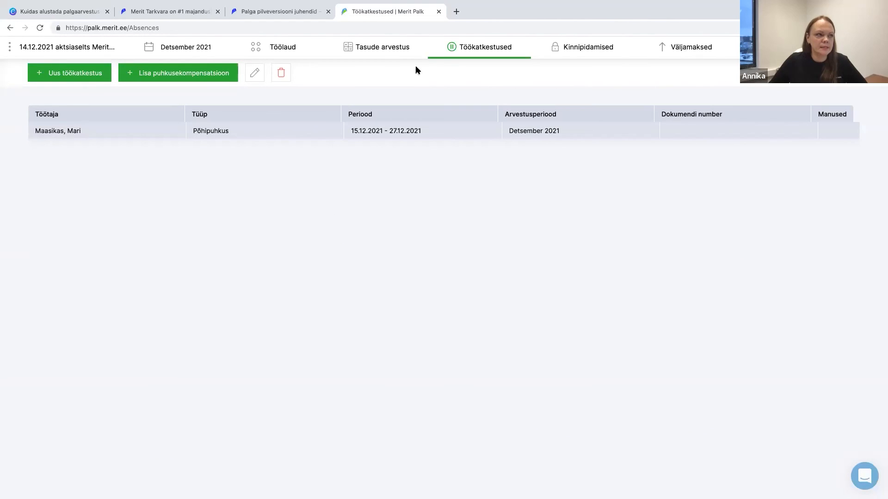
# Start a new pay type with Netost arvutatud summa as its calculation method.
pyautogui.click(391, 52)
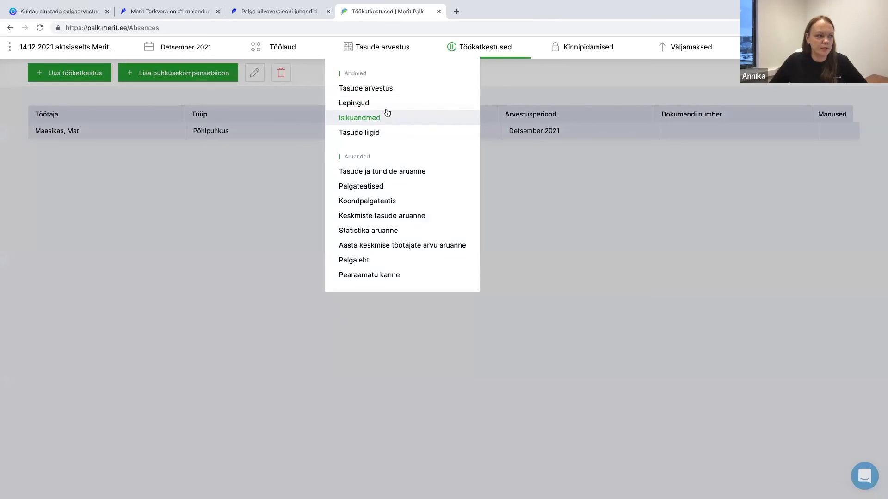
pyautogui.click(386, 135)
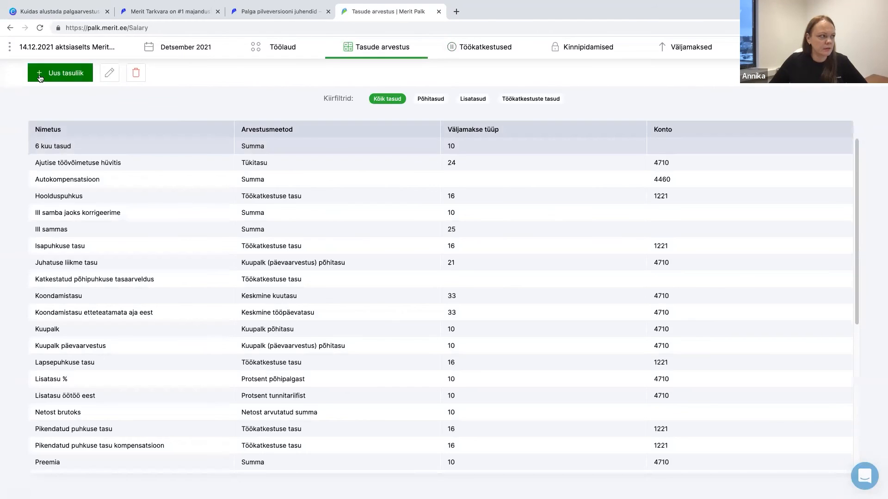
pyautogui.click(60, 73)
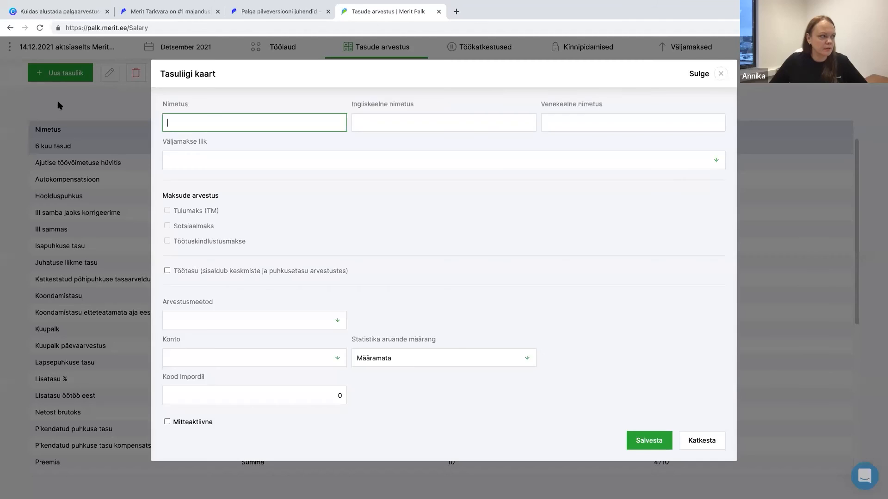
pyautogui.click(234, 320)
pyautogui.scroll(-3, 249, 379)
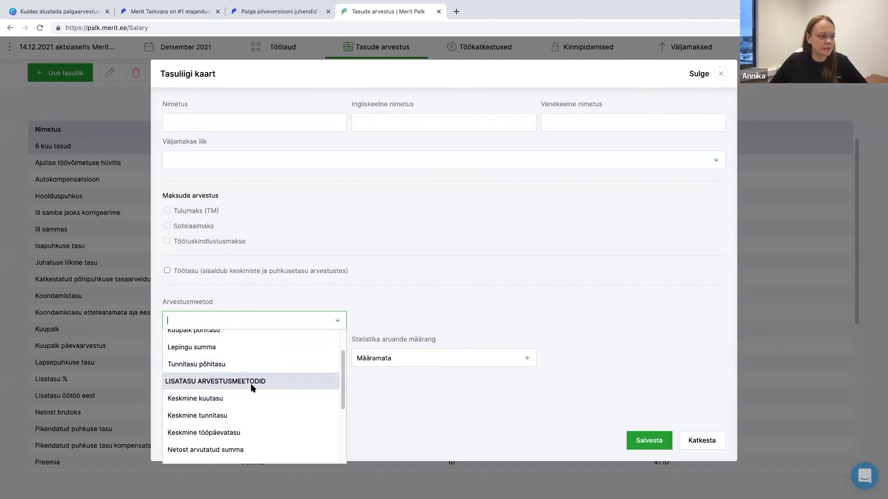
pyautogui.scroll(-1, 249, 413)
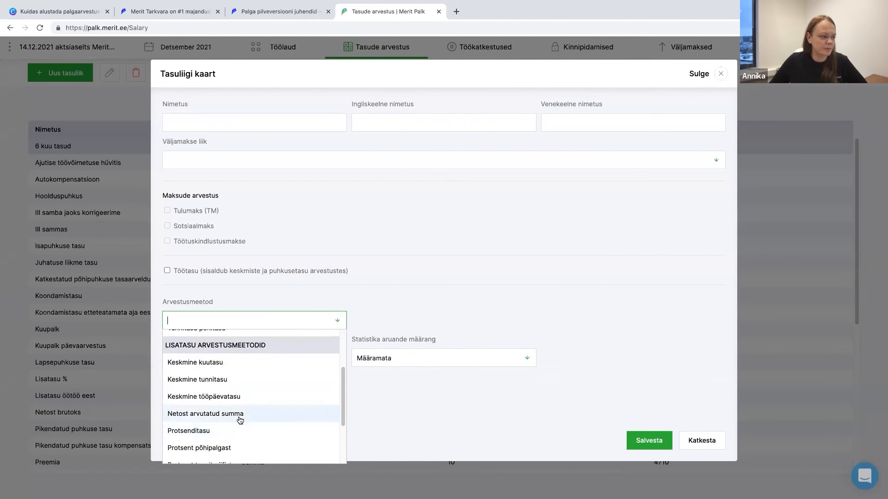
pyautogui.click(239, 416)
# Choose payout type 11 - Palgatulu, töö välisriigis, Eesti A1/E101 for the new pay type, and cancel the card.
pyautogui.click(233, 159)
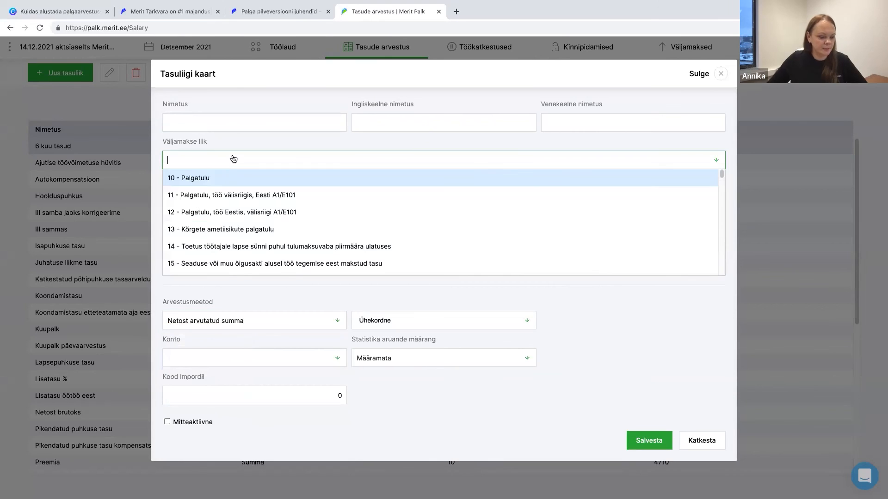
pyautogui.write('11')
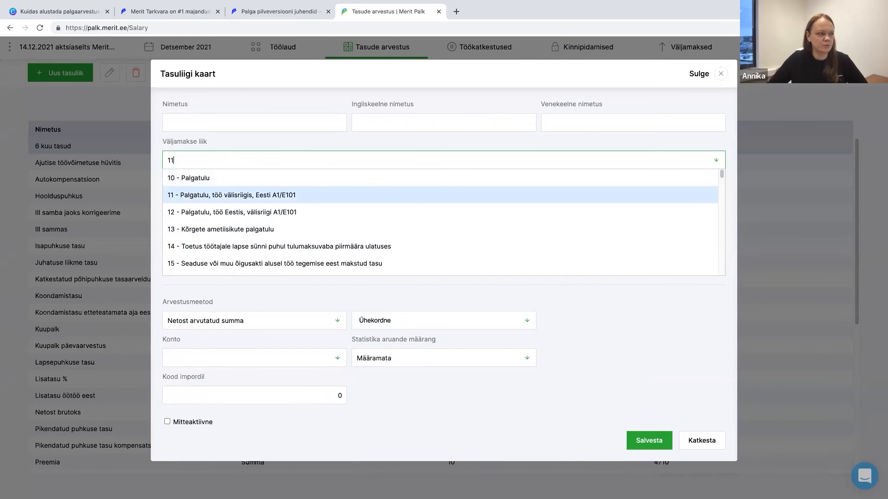
pyautogui.click(221, 196)
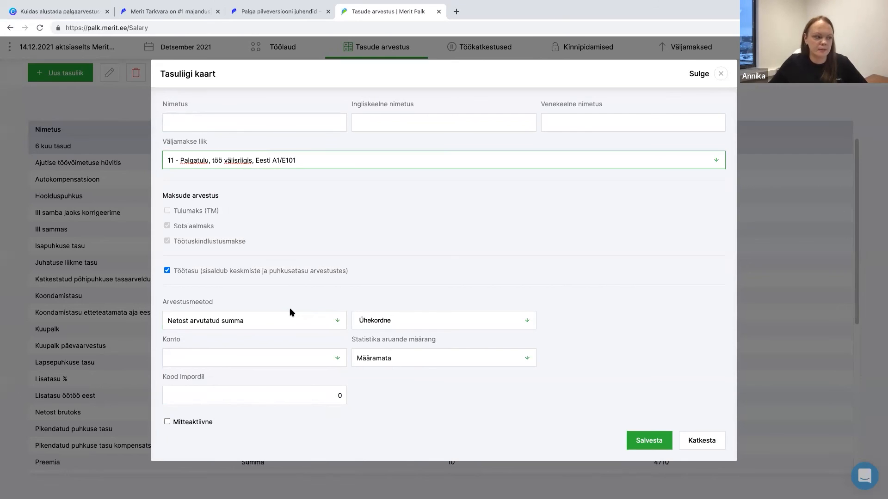
pyautogui.click(714, 442)
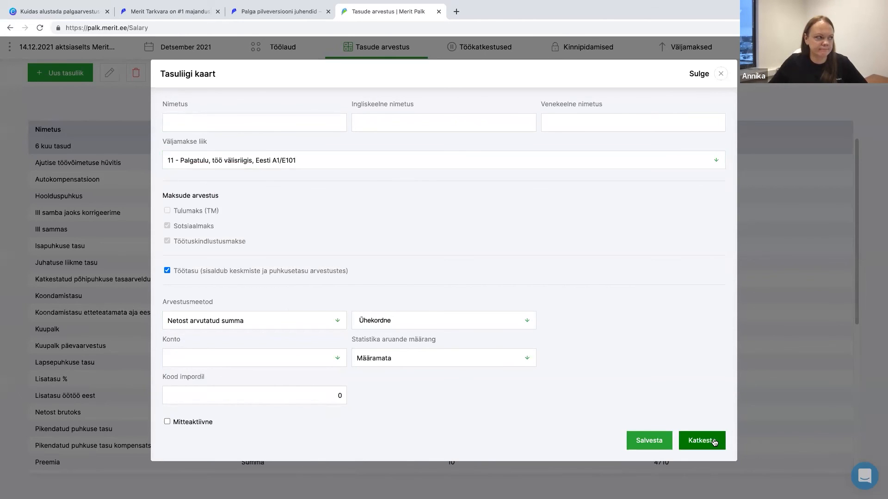